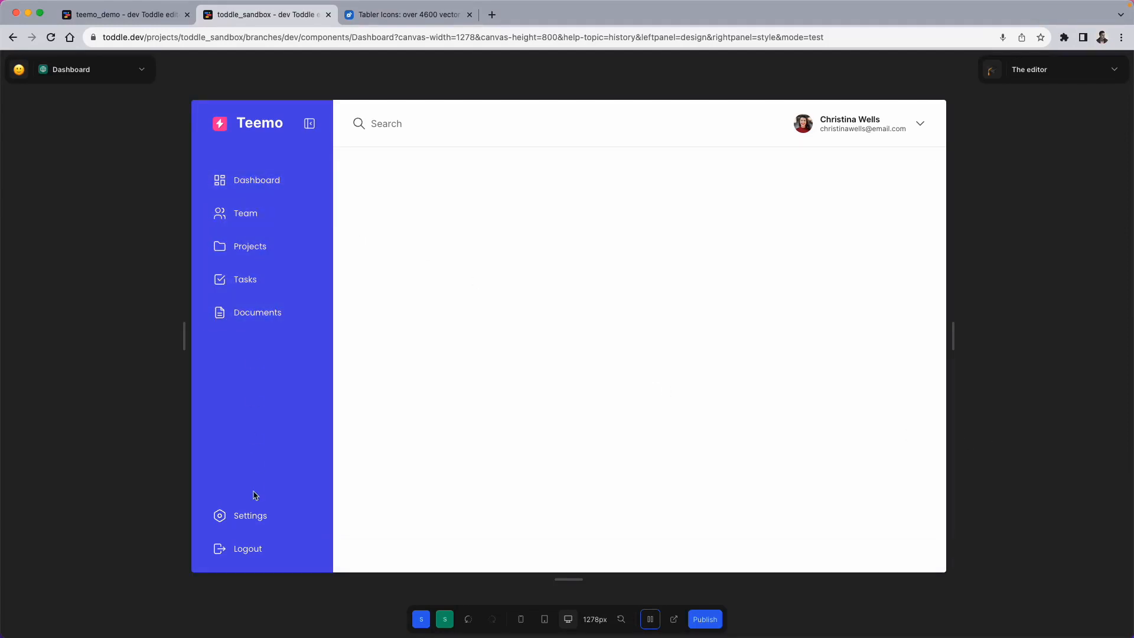
Step: Test collapsing and expanding the Teemo sidebar in the preview, and return to design mode
{"action": "left_click", "coordinate": [309, 122]}
{"action": "left_click", "coordinate": [222, 126]}
{"action": "left_click", "coordinate": [651, 619]}
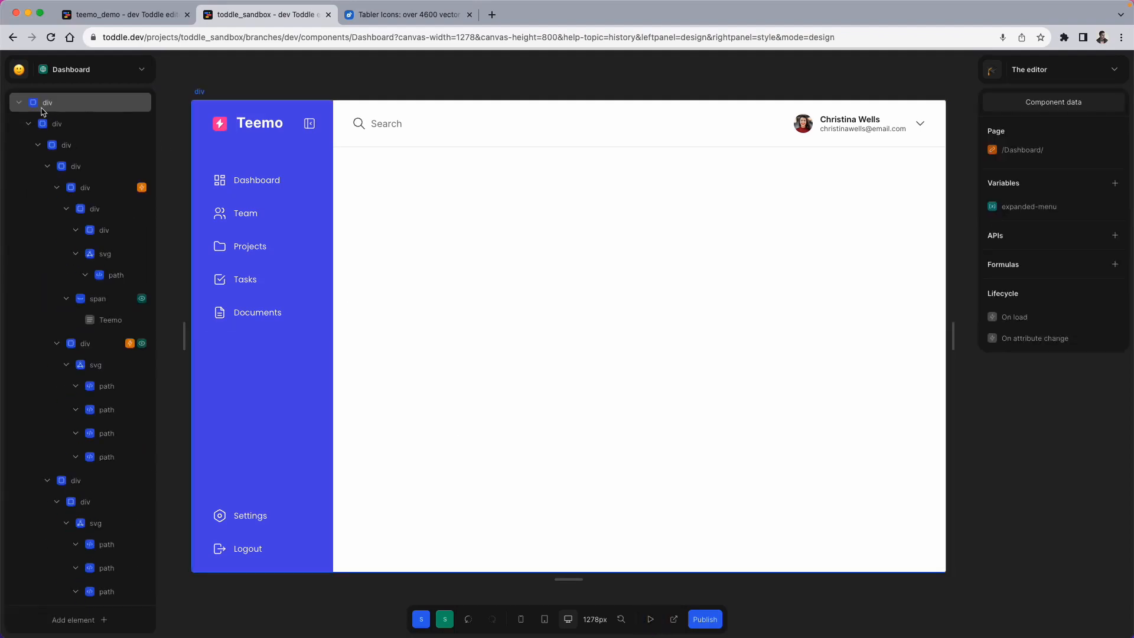
Step: Inspect the styling of the dashboard's root div, its sidebar and header divs, and the sidebar's upper nested div
{"action": "left_click", "coordinate": [18, 103]}
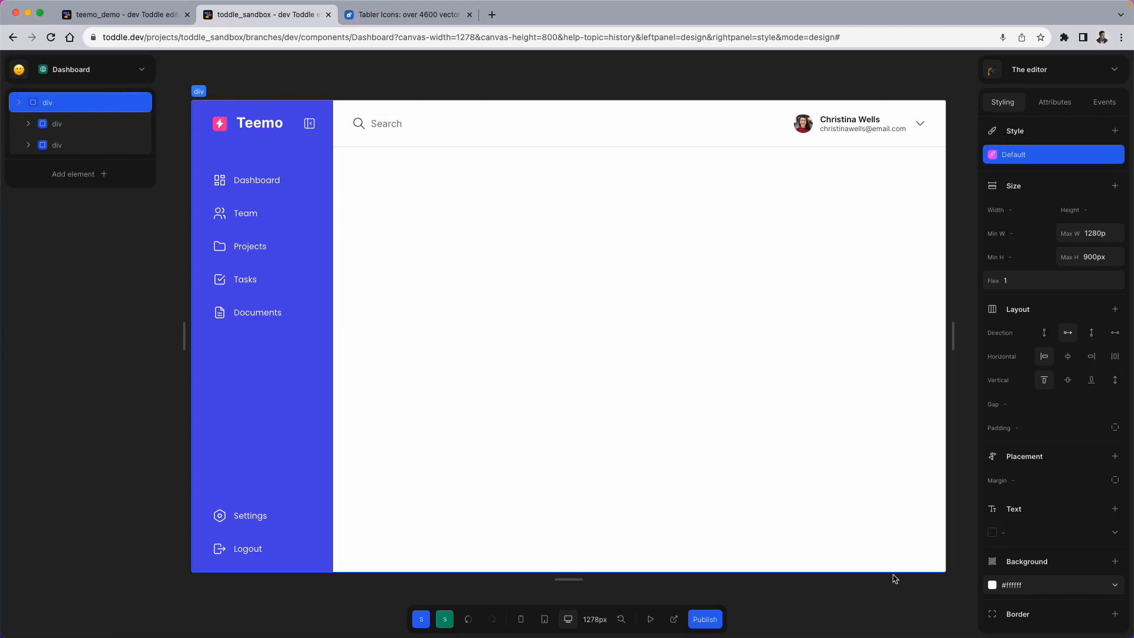
{"action": "left_click", "coordinate": [57, 124]}
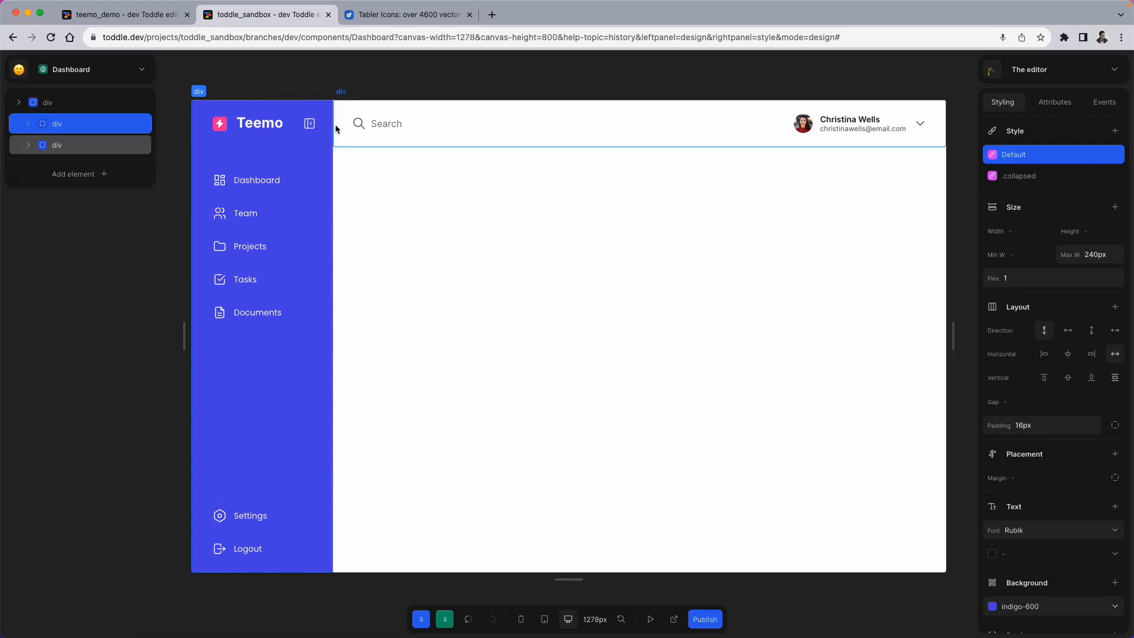
{"action": "left_click", "coordinate": [108, 147]}
{"action": "left_click", "coordinate": [71, 125]}
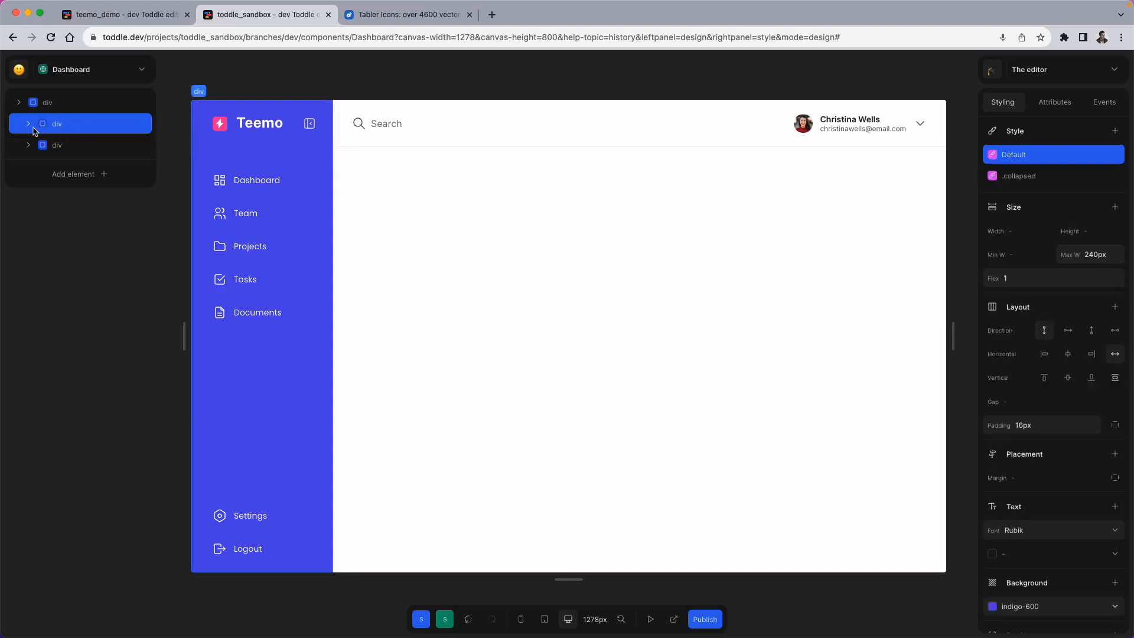
{"action": "left_click", "coordinate": [28, 125]}
{"action": "left_click", "coordinate": [65, 144]}
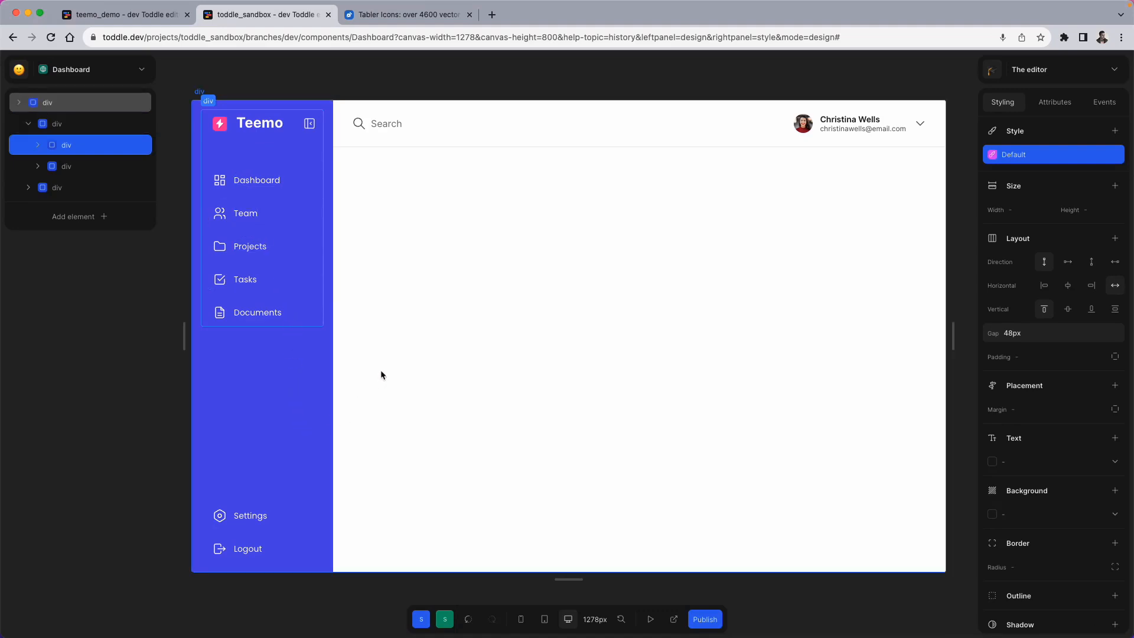
{"action": "key", "text": "super+z"}
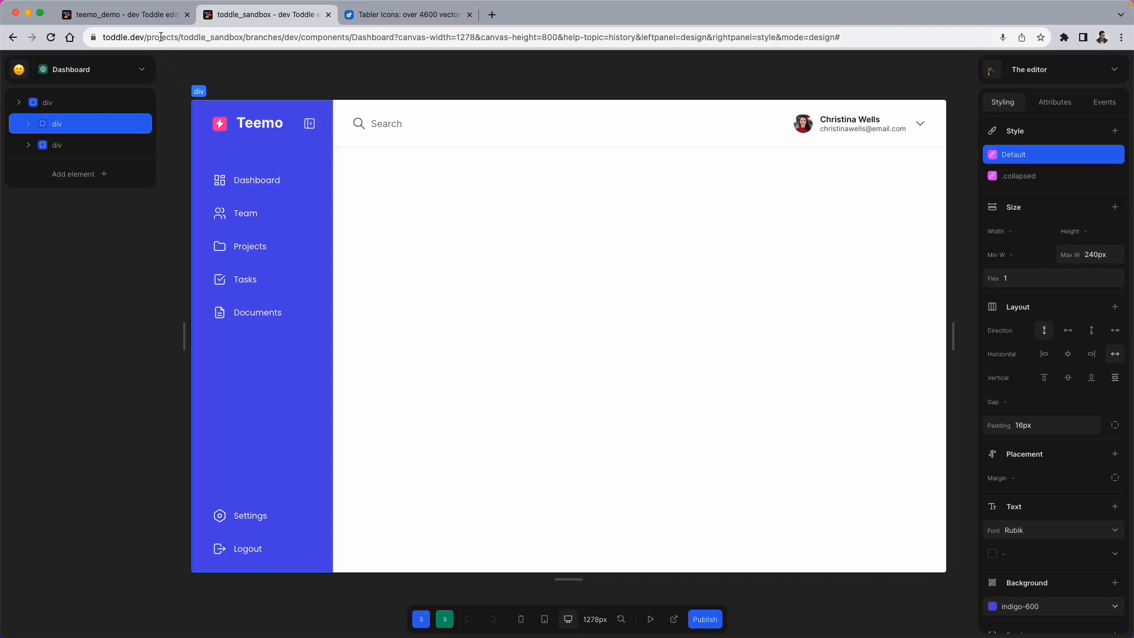
Step: Switch to the teemo_demo project and delete the template paragraph and h1 heading from HomePage
{"action": "left_click", "coordinate": [152, 15]}
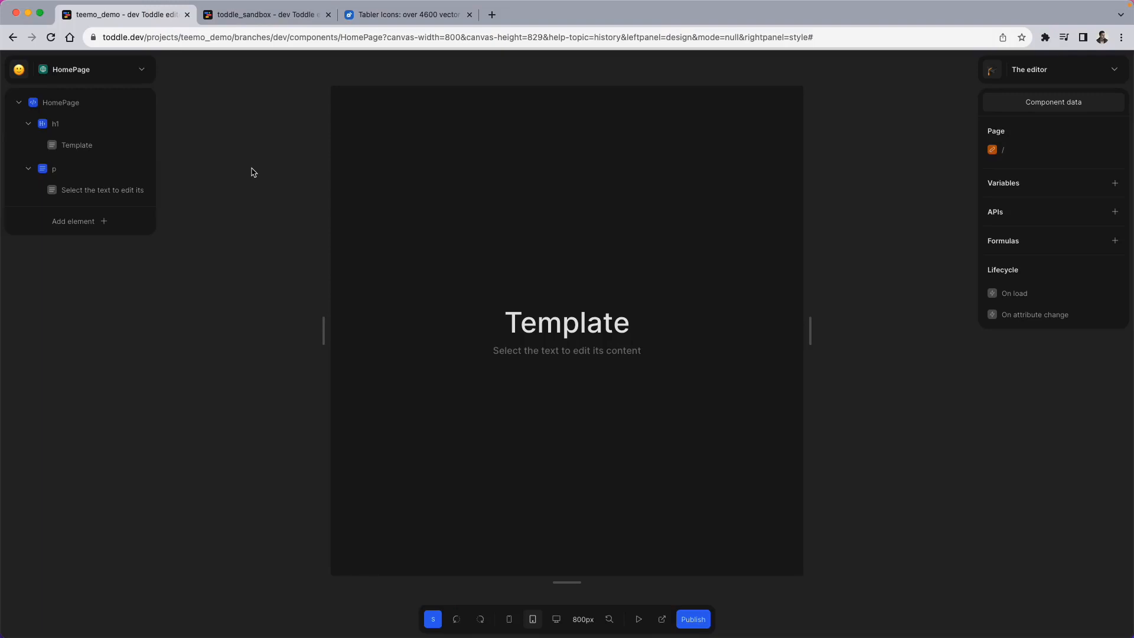
{"action": "left_click", "coordinate": [97, 173]}
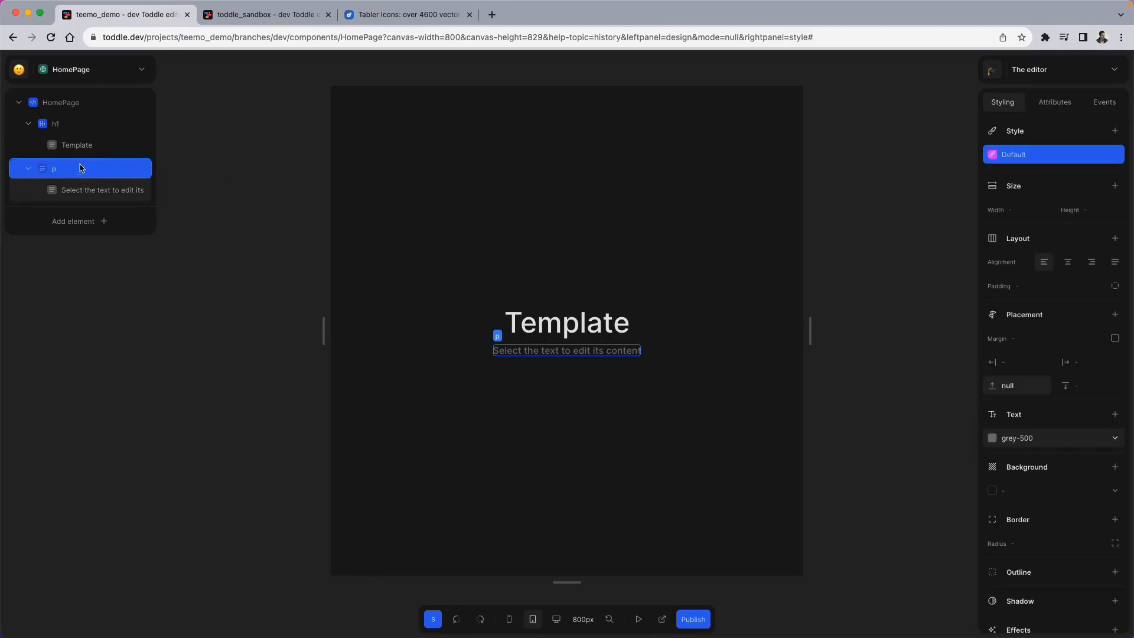
{"action": "key", "text": "Delete"}
{"action": "left_click", "coordinate": [66, 129]}
{"action": "key", "text": "Delete"}
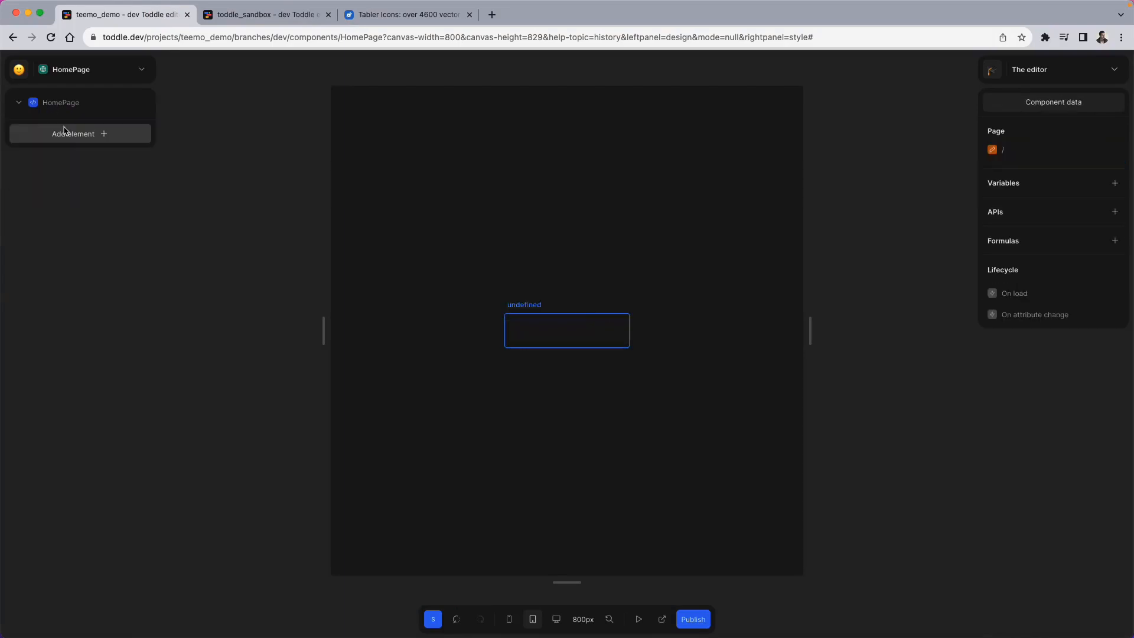
Step: Give the HomePage element a maximum width of 1280 and a maximum height of 900p
{"action": "left_click", "coordinate": [70, 109]}
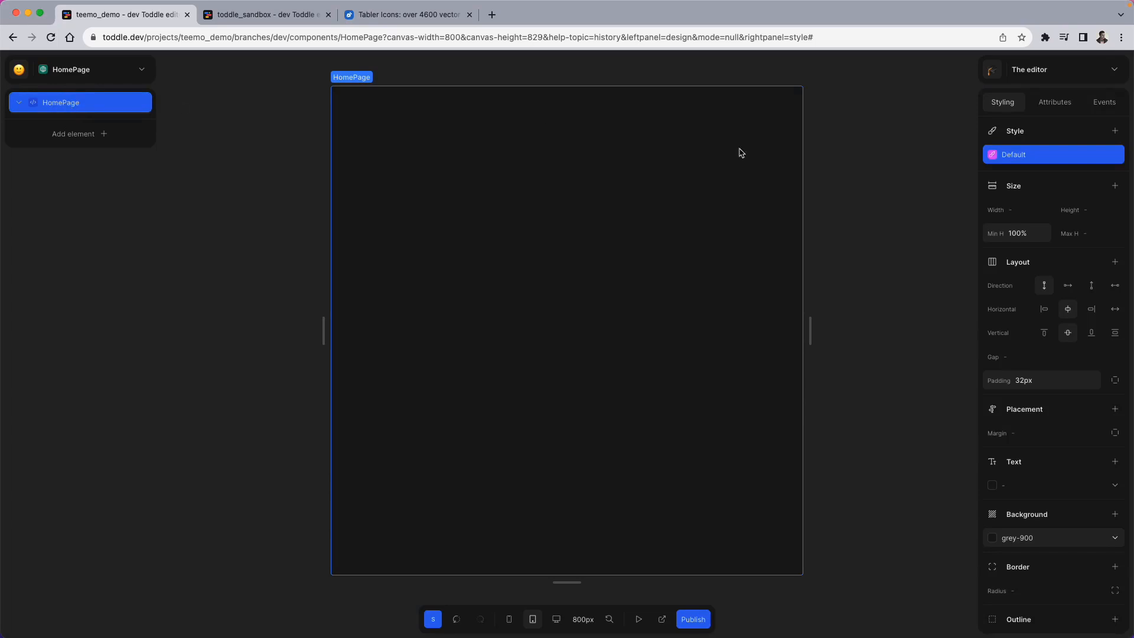
{"action": "left_click", "coordinate": [1018, 188]}
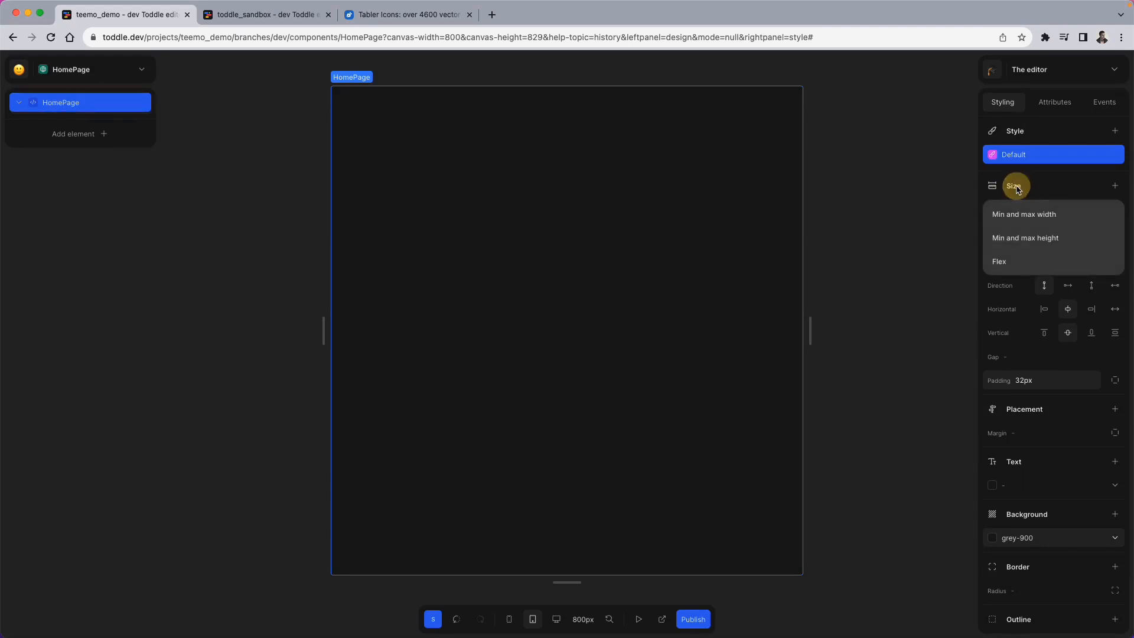
{"action": "left_click", "coordinate": [1023, 219]}
{"action": "left_click", "coordinate": [1099, 235]}
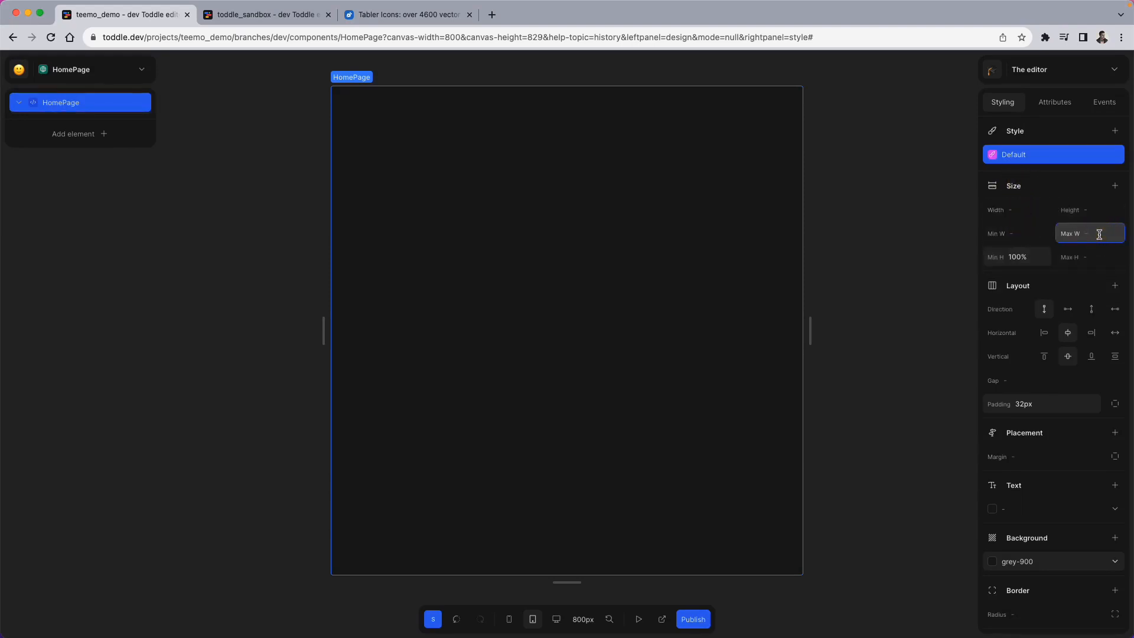
{"action": "key", "text": "Return"}
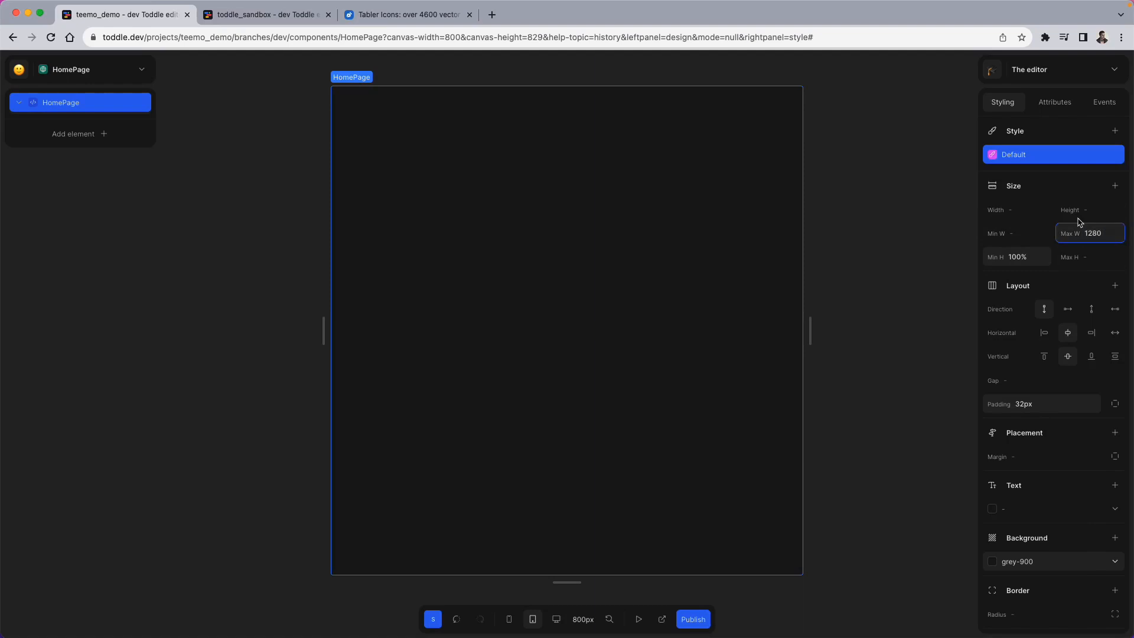
{"action": "left_click", "coordinate": [1019, 190]}
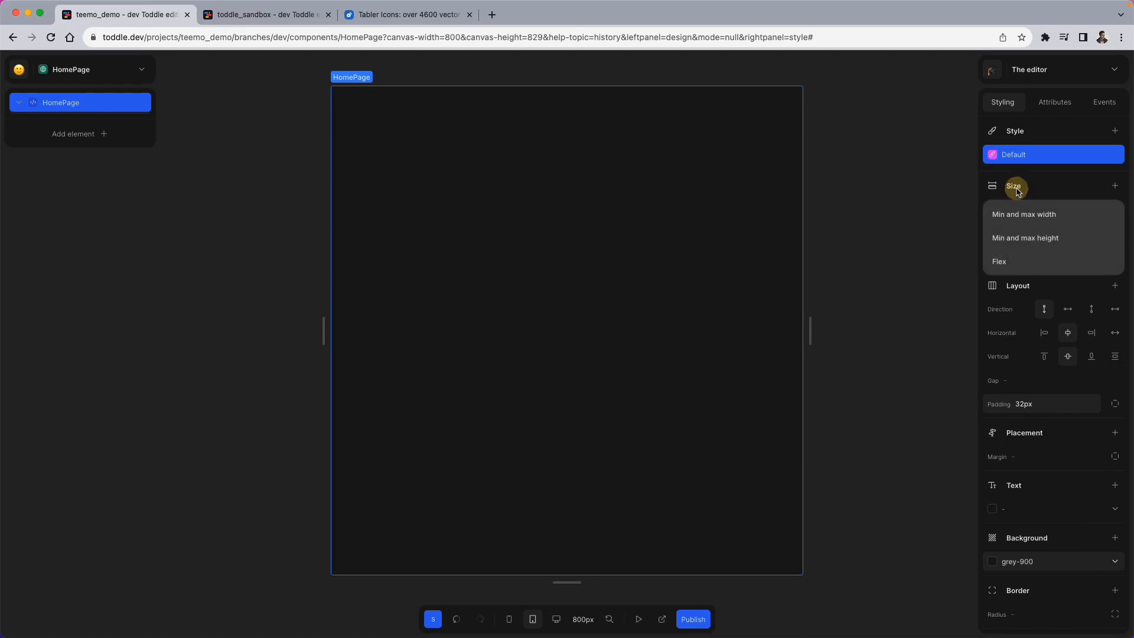
{"action": "left_click", "coordinate": [1021, 238]}
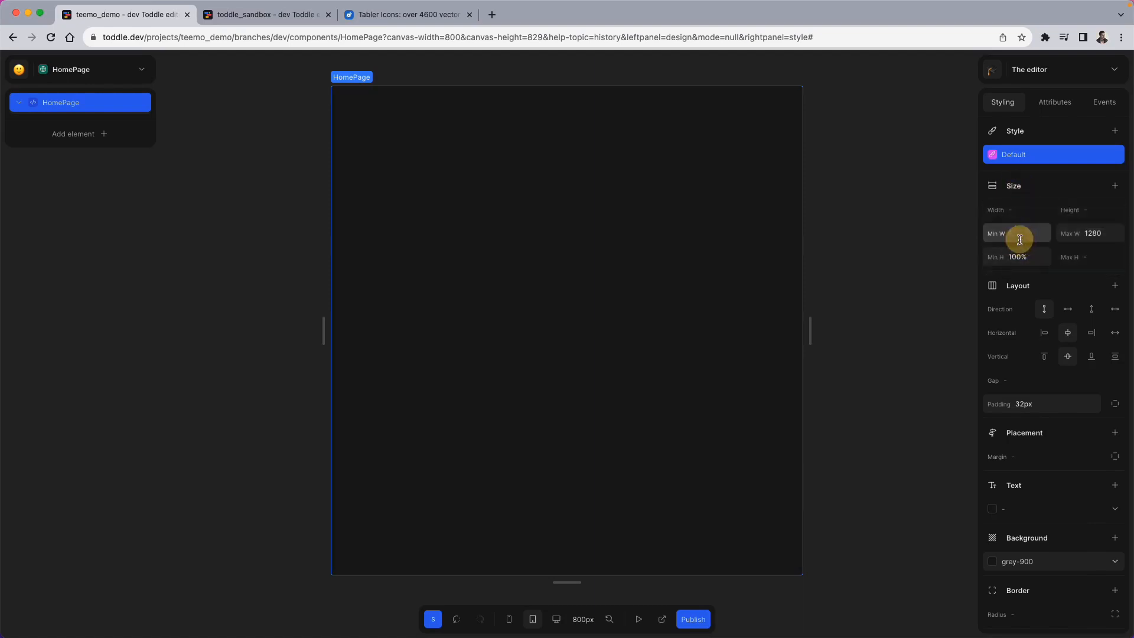
{"action": "left_click", "coordinate": [1096, 259]}
{"action": "type", "text": "9"}
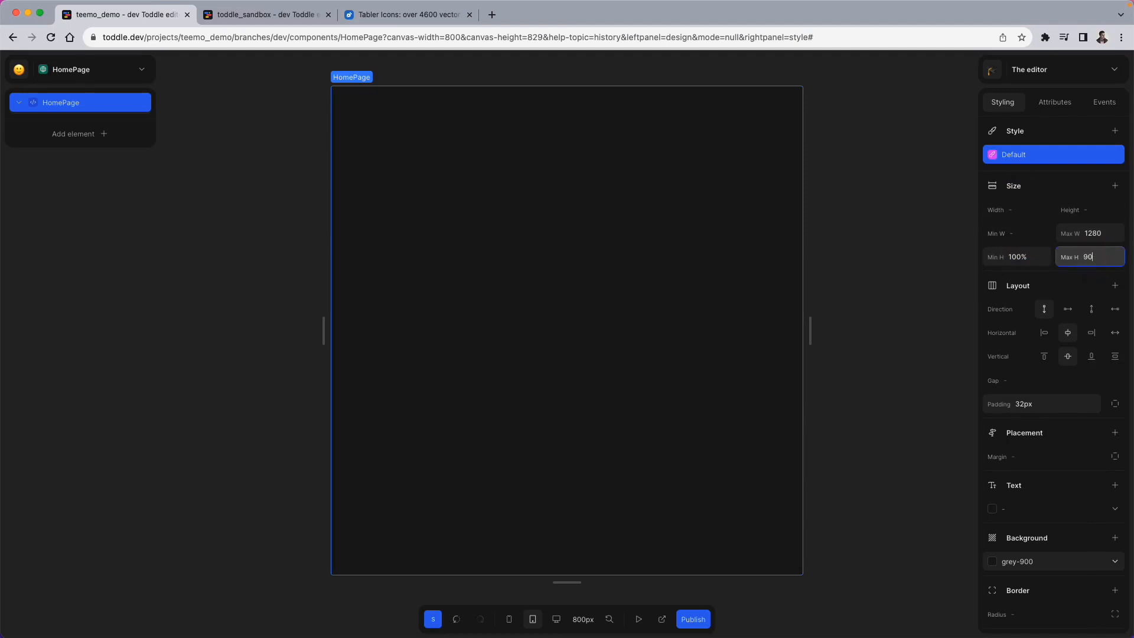
{"action": "type", "text": "00p"}
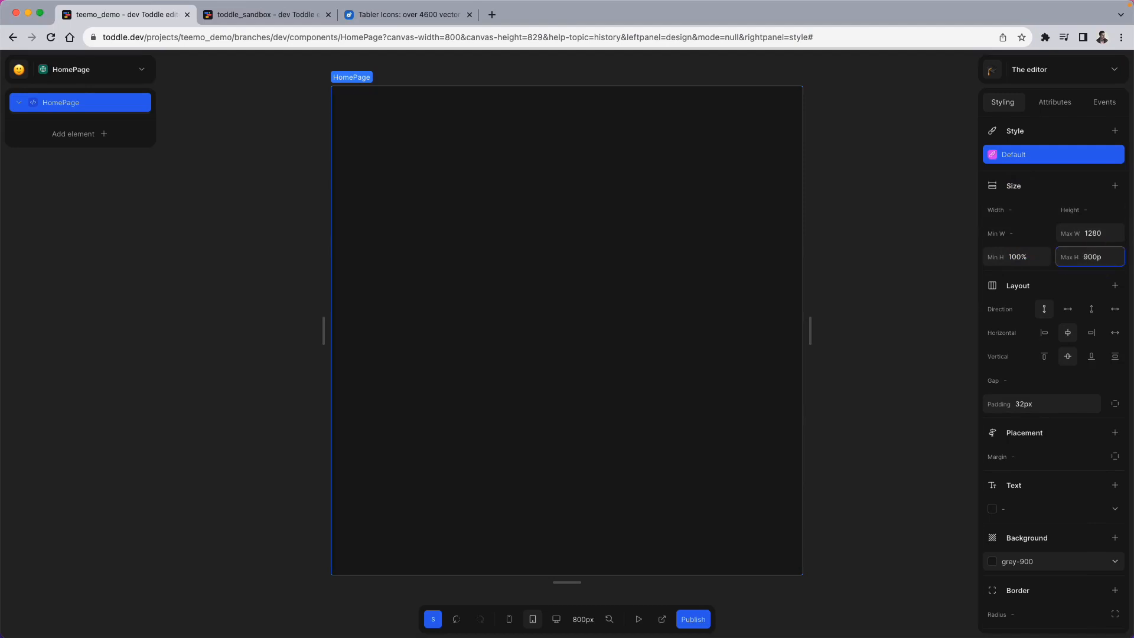
Step: Widen the HomePage canvas to 1278px
{"action": "left_click", "coordinate": [916, 344]}
{"action": "left_click_drag", "start_coordinate": [810, 337], "coordinate": [949, 341]}
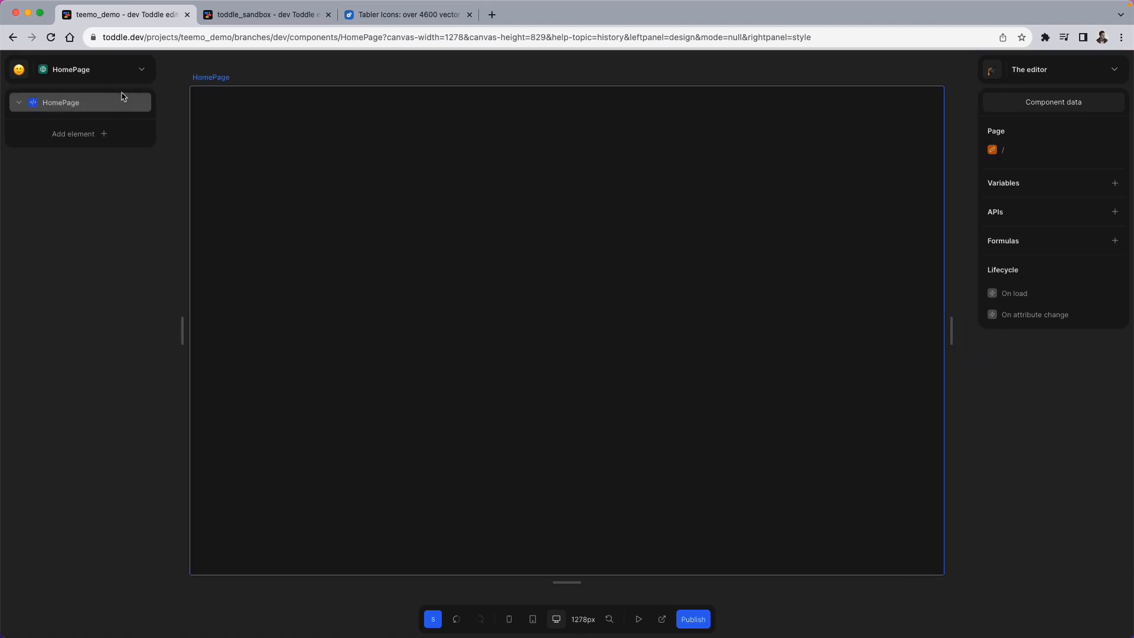
Step: Set the HomePage element's background colour to #ffffff and add a Flex value of 1 to its size
{"action": "left_click", "coordinate": [91, 103]}
{"action": "scroll", "coordinate": [1031, 276], "scroll_direction": "down", "scroll_amount": 3}
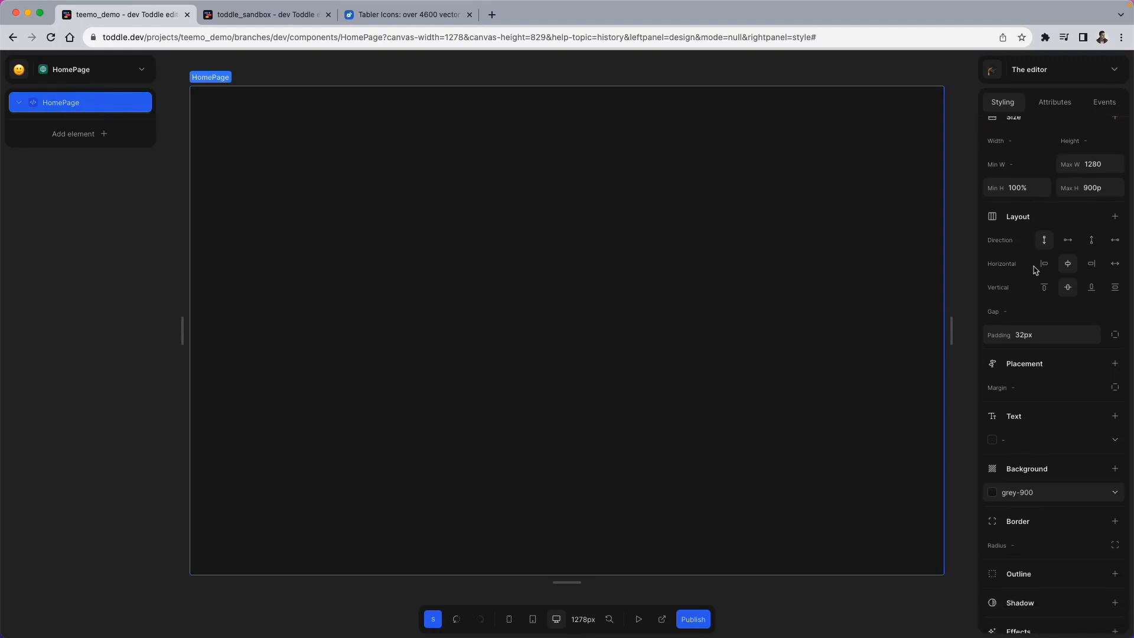
{"action": "left_click", "coordinate": [993, 485]}
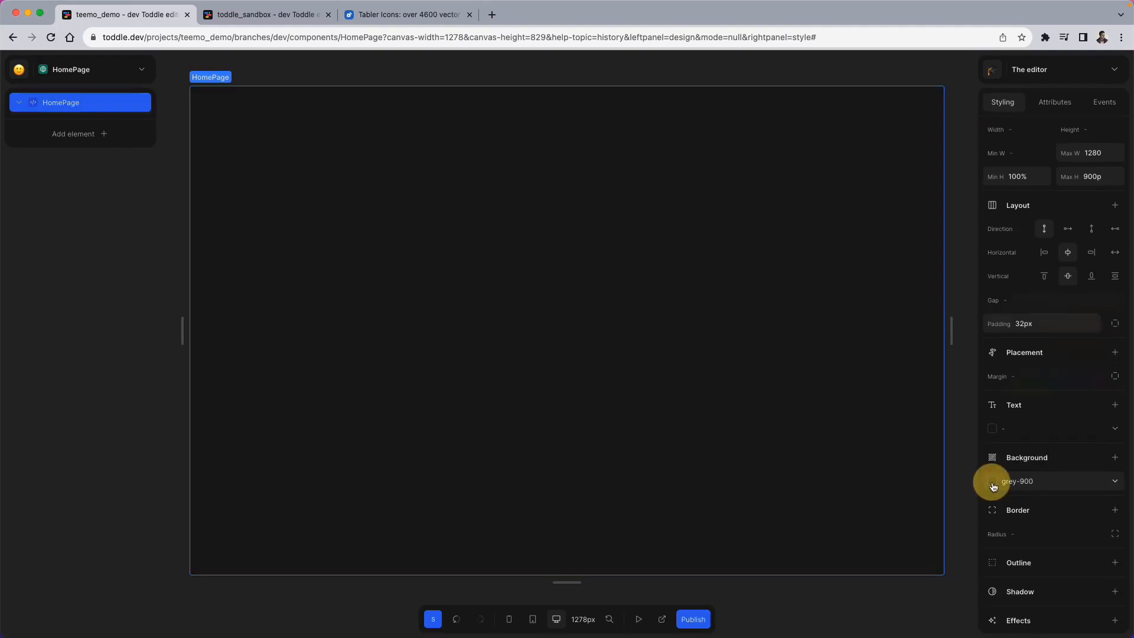
{"action": "left_click", "coordinate": [1011, 453]}
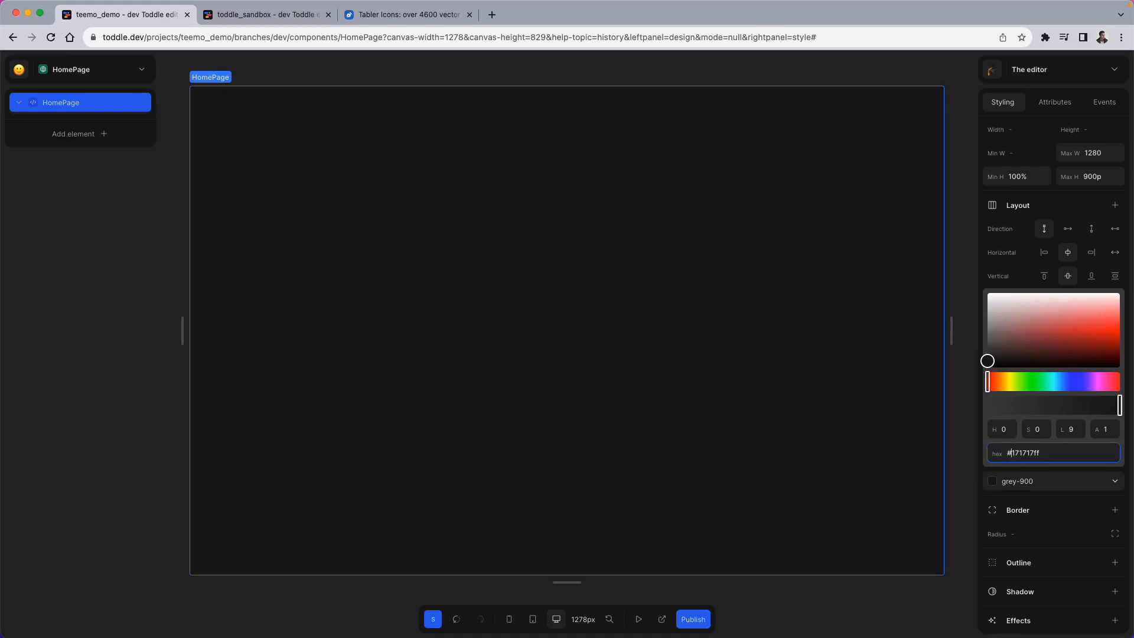
{"action": "key", "text": "shift+End"}
{"action": "type", "text": "ff"}
{"action": "key", "text": "Return"}
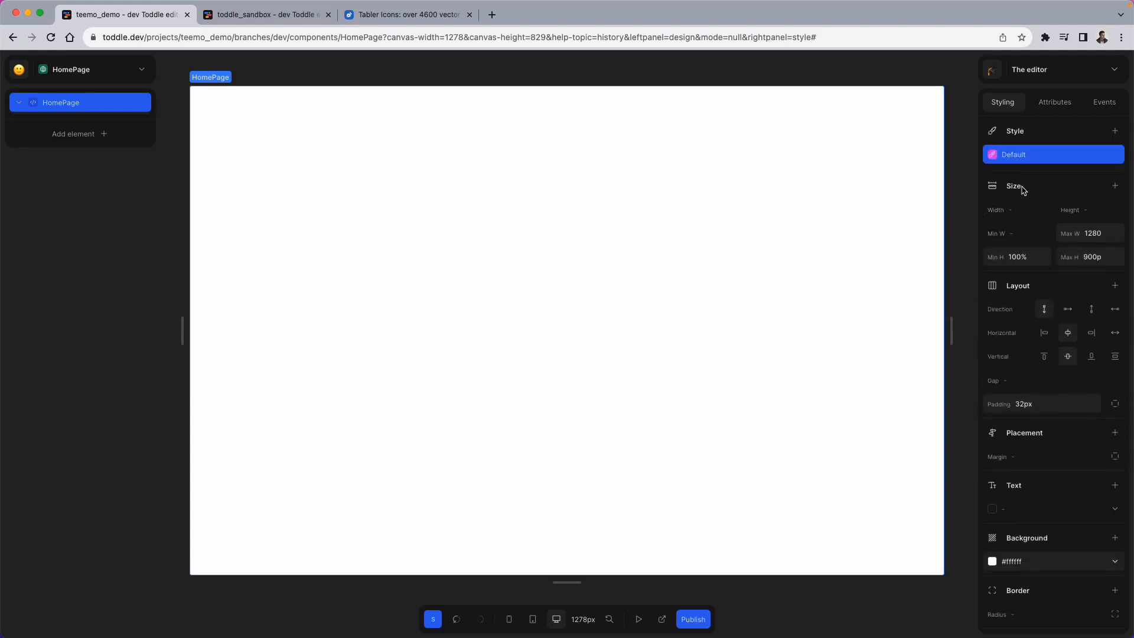
{"action": "left_click", "coordinate": [1024, 188]}
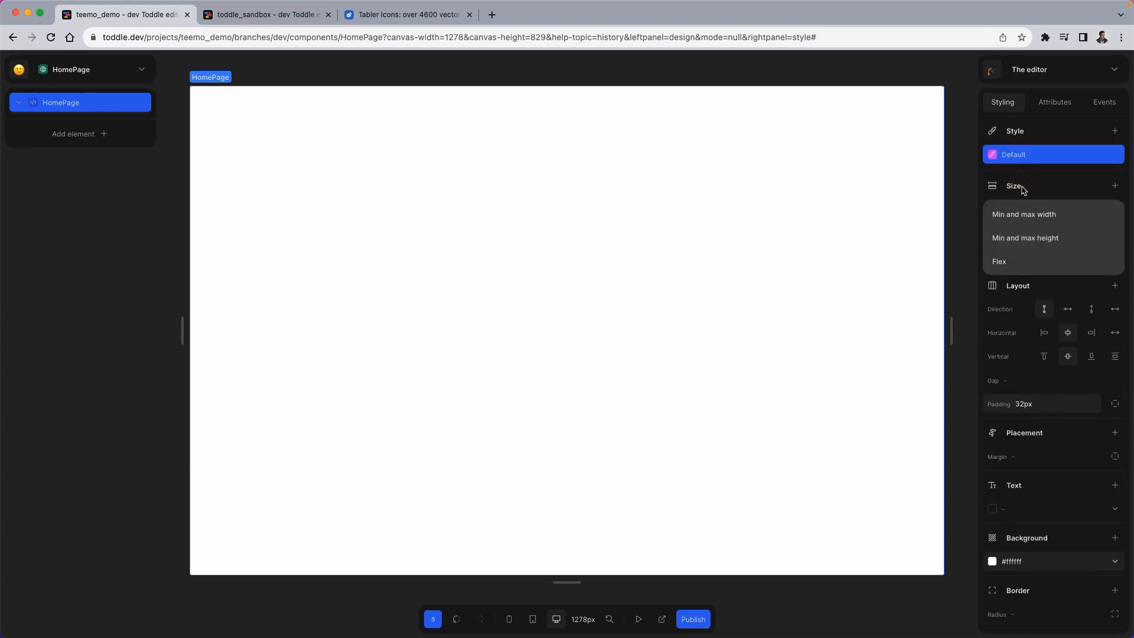
{"action": "left_click", "coordinate": [1008, 265]}
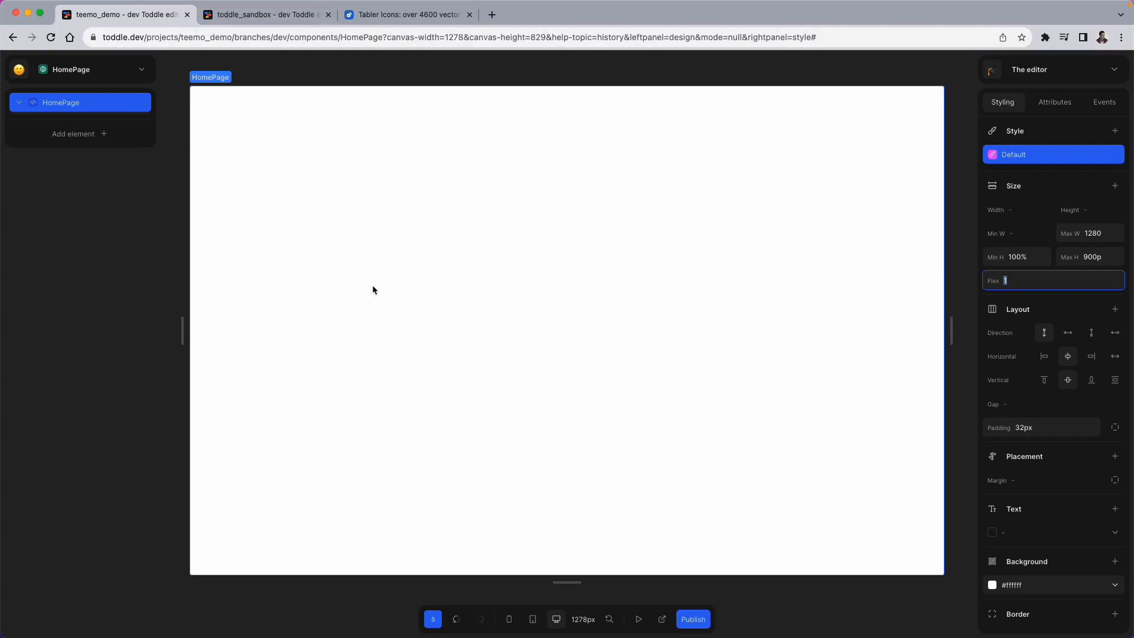
Step: Check the styling of the root, sidebar and header divs in the toddle_sandbox dashboard
{"action": "left_click", "coordinate": [268, 21]}
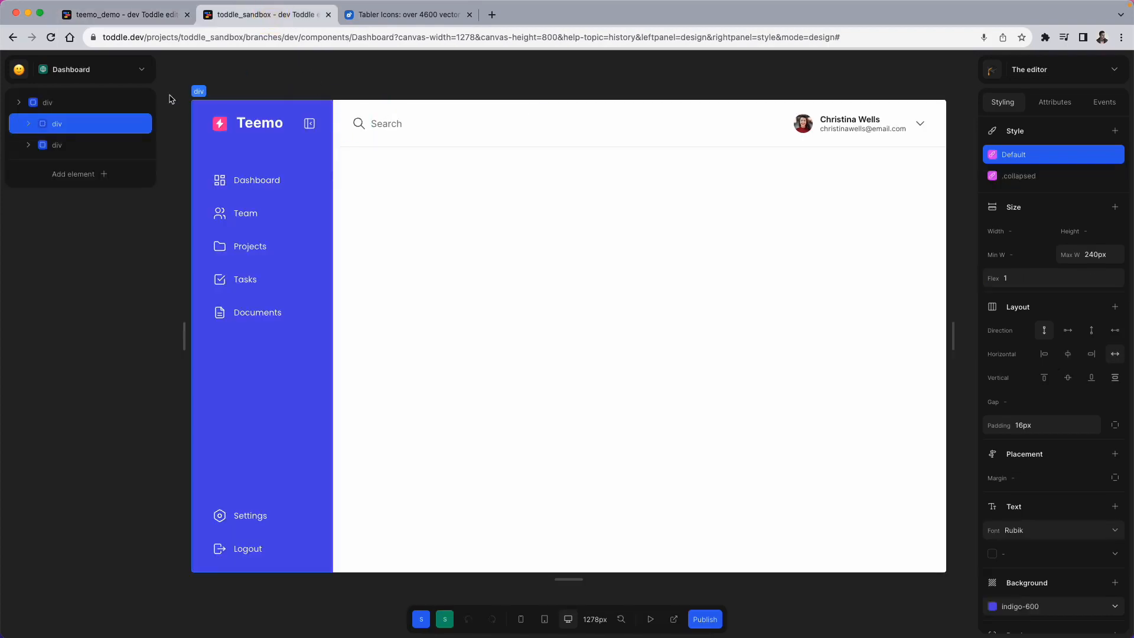
{"action": "left_click", "coordinate": [43, 103]}
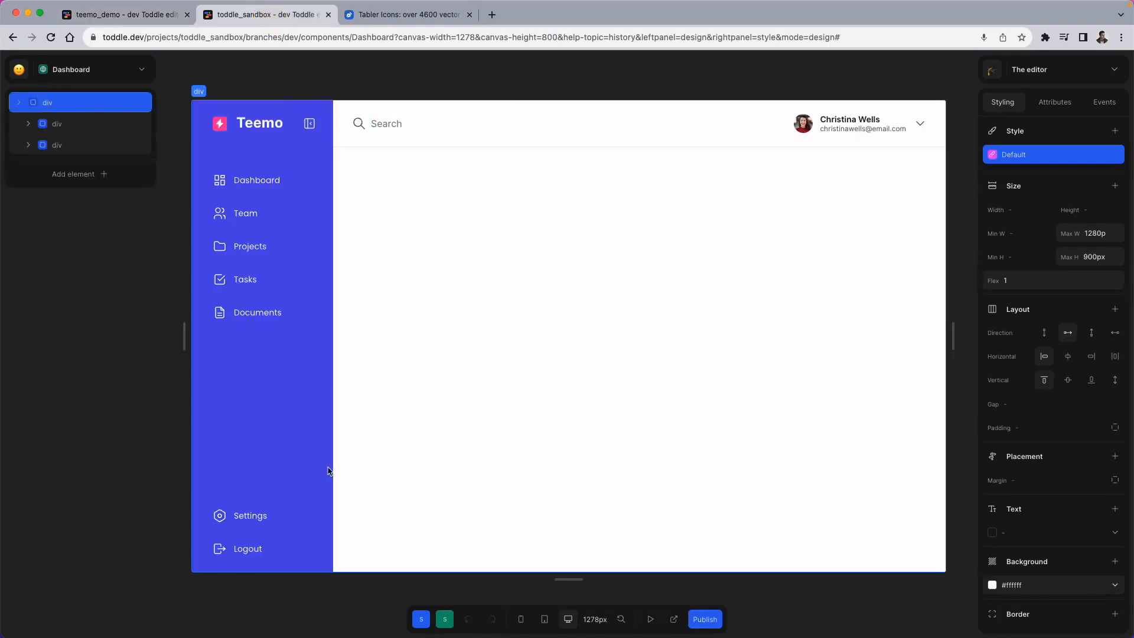
{"action": "left_click", "coordinate": [89, 129]}
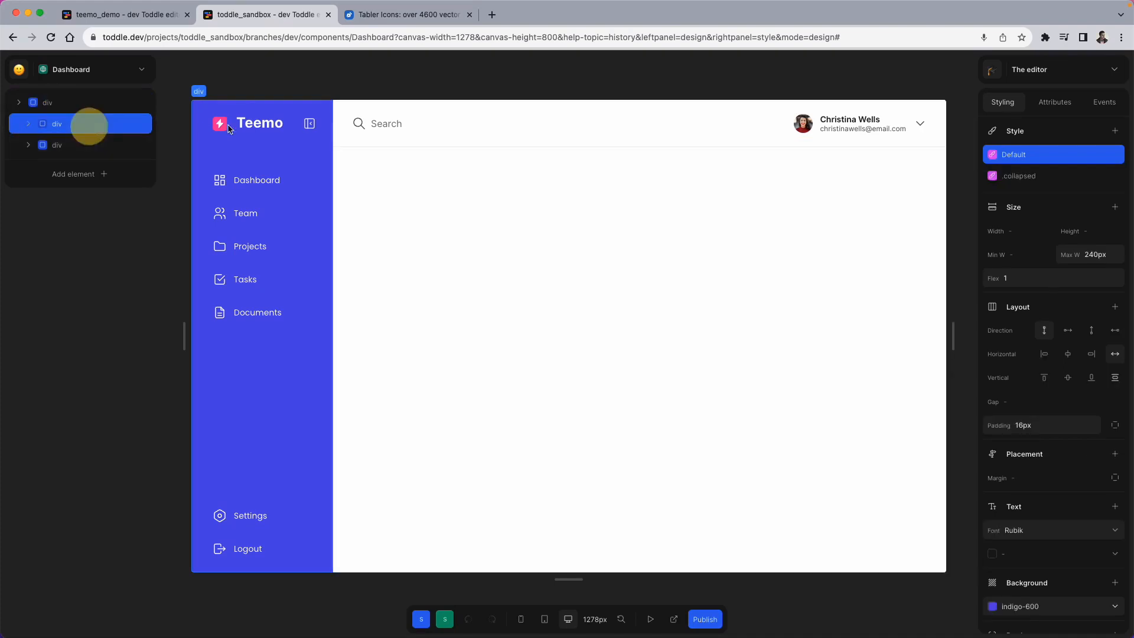
{"action": "left_click", "coordinate": [118, 151]}
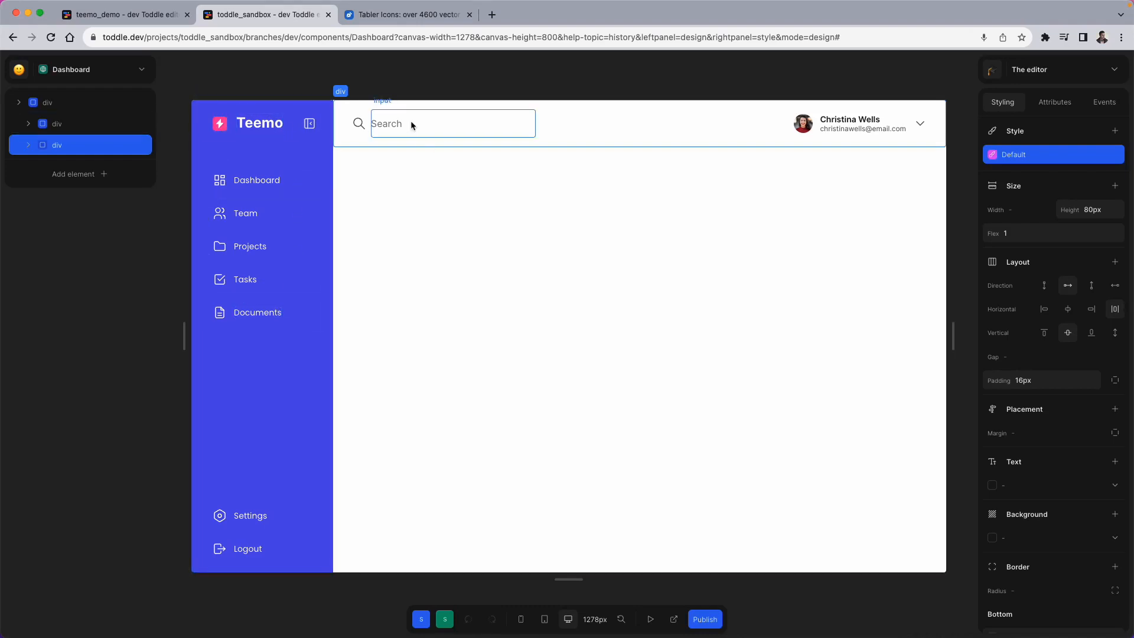
Step: In teemo_demo, set the HomePage layout to a horizontal direction with stretched vertical alignment
{"action": "left_click", "coordinate": [148, 14]}
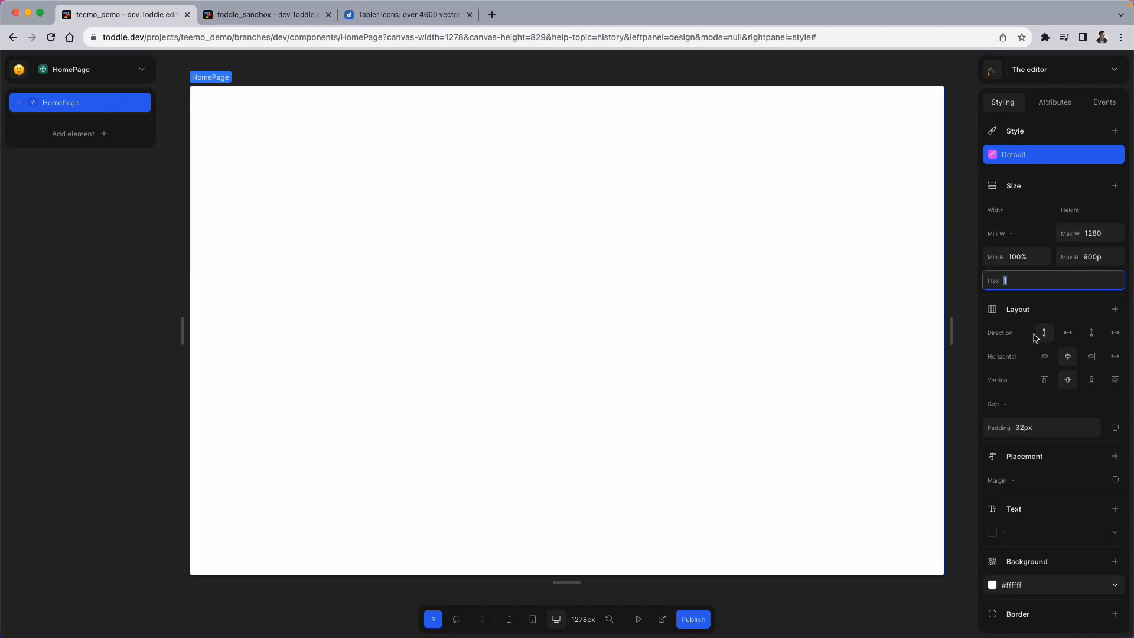
{"action": "left_click", "coordinate": [1066, 332]}
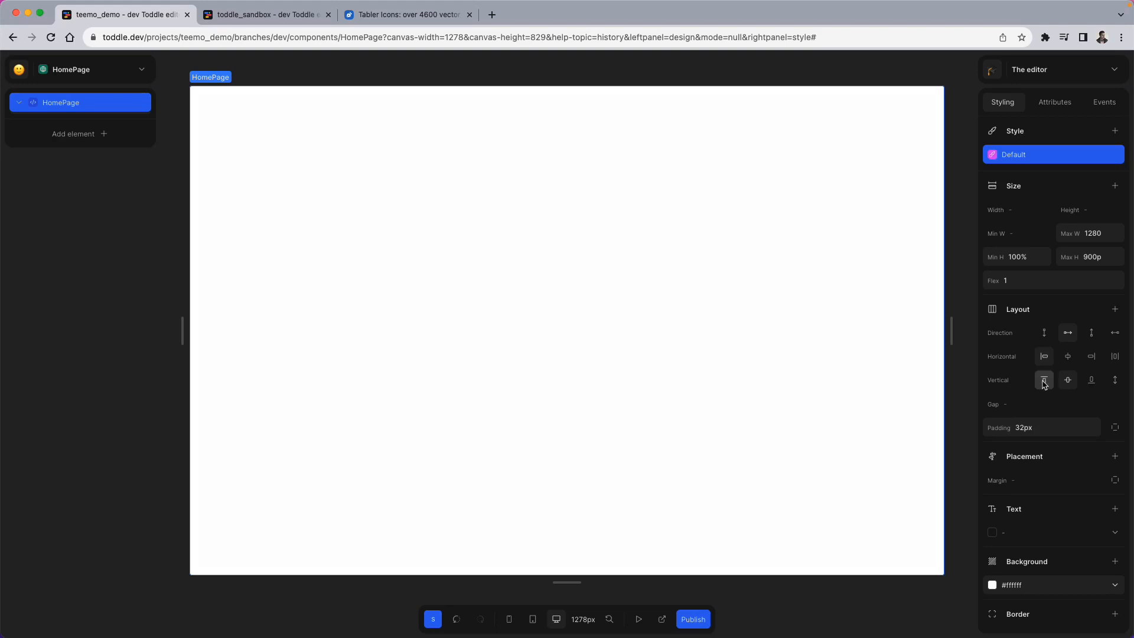
{"action": "left_click", "coordinate": [1116, 382]}
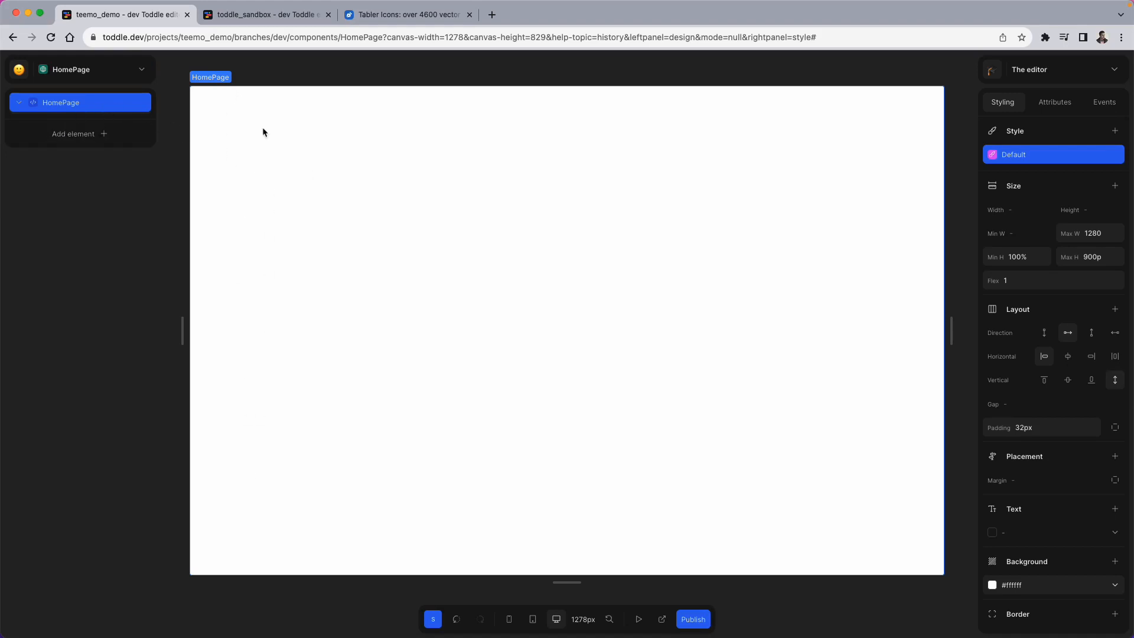
Step: Remove the padding from the HomePage element
{"action": "left_click", "coordinate": [1044, 426]}
{"action": "key", "text": "BackSpace"}
{"action": "left_click", "coordinate": [963, 392]}
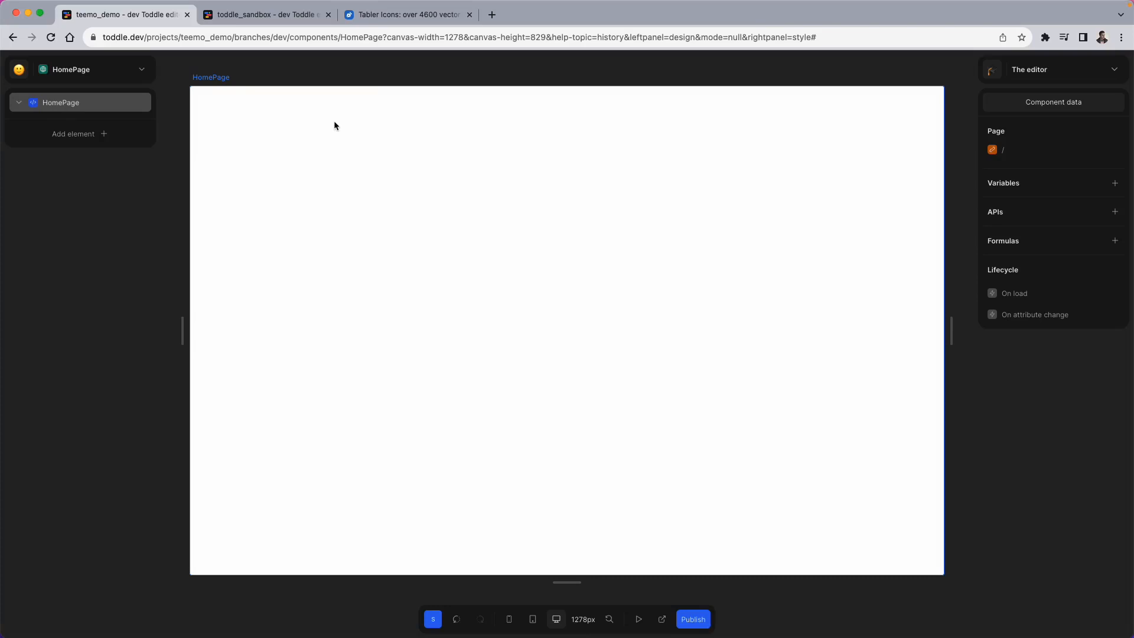
Step: Review the sidebar and header arrangement in toddle_sandbox, and return to teemo_demo with the HomePage element selected
{"action": "left_click", "coordinate": [279, 16]}
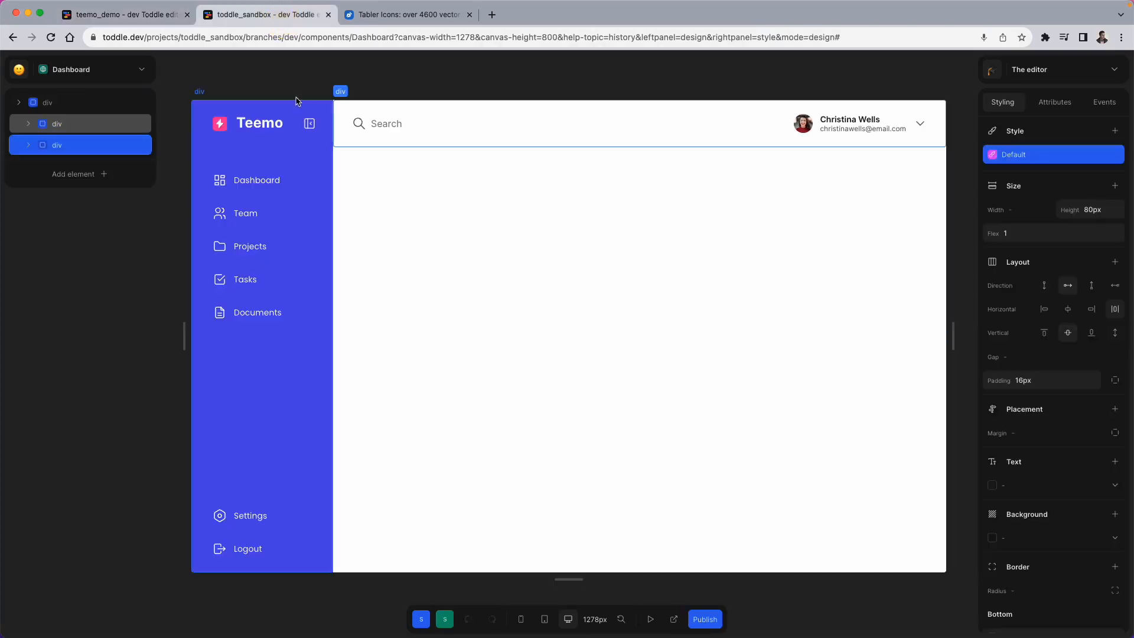
{"action": "left_click", "coordinate": [137, 14]}
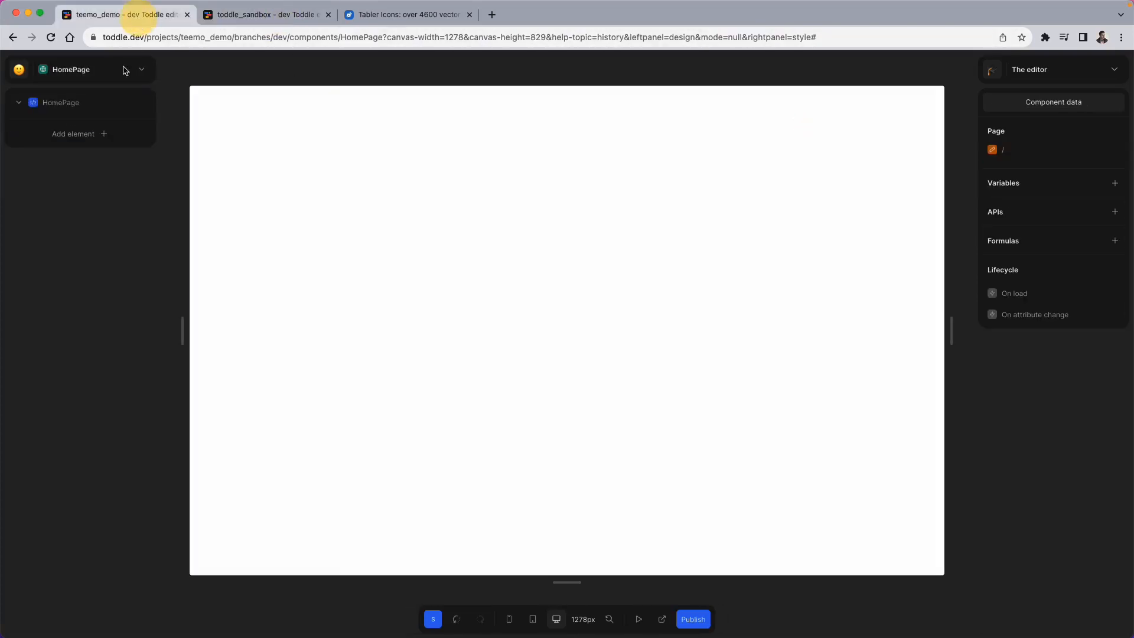
{"action": "left_click", "coordinate": [70, 105]}
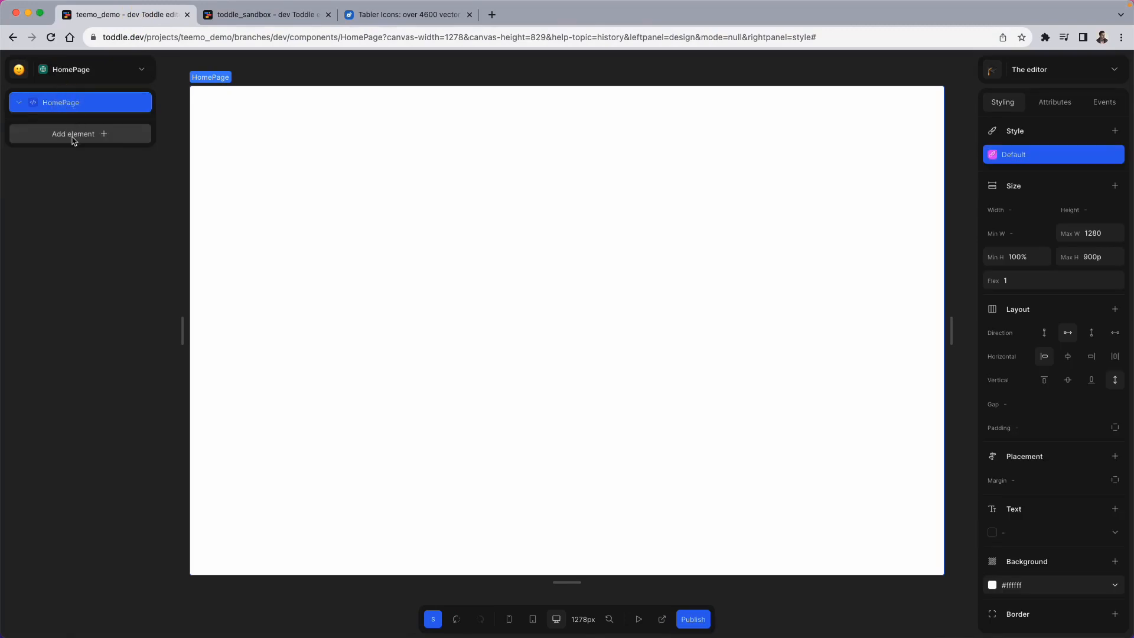
Step: Add a div element inside HomePage and select it
{"action": "left_click", "coordinate": [107, 139]}
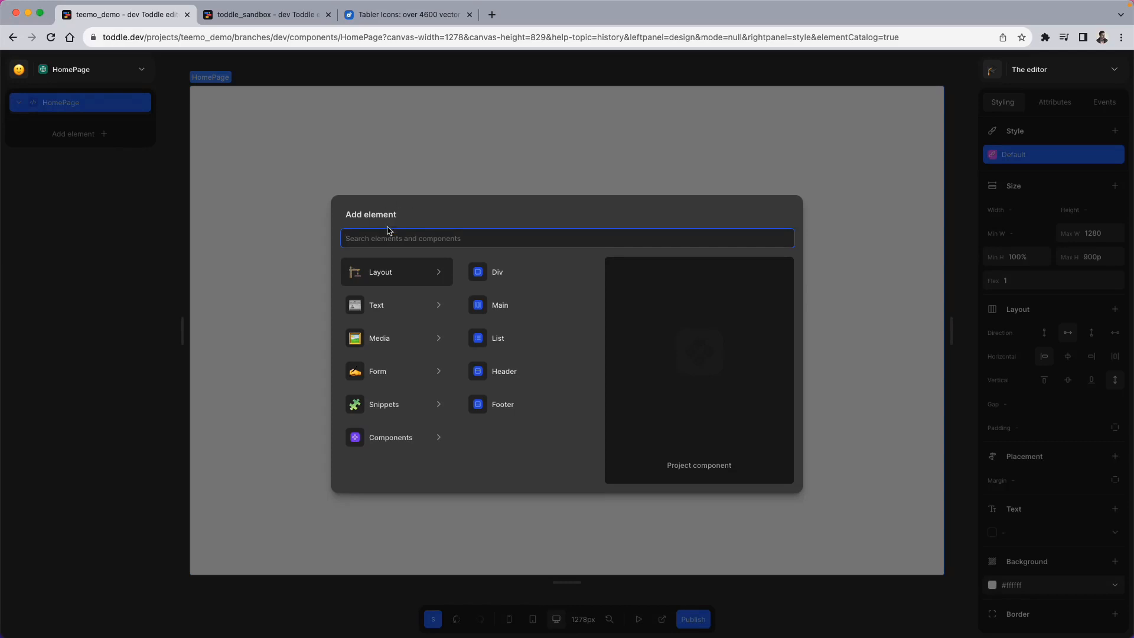
{"action": "left_click", "coordinate": [525, 276]}
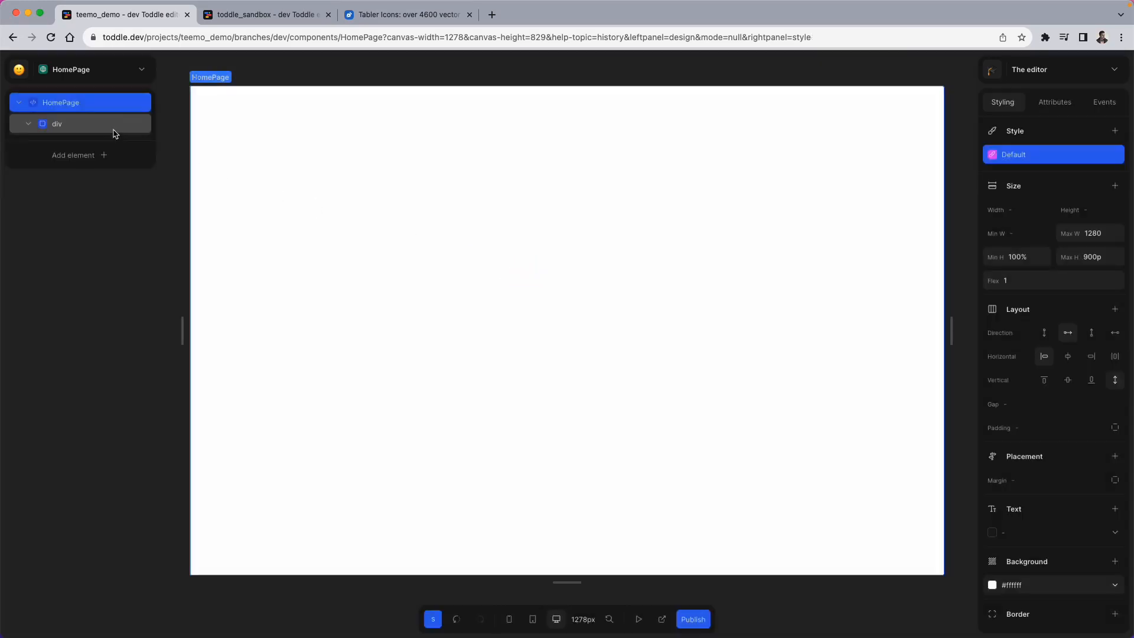
{"action": "left_click", "coordinate": [112, 129]}
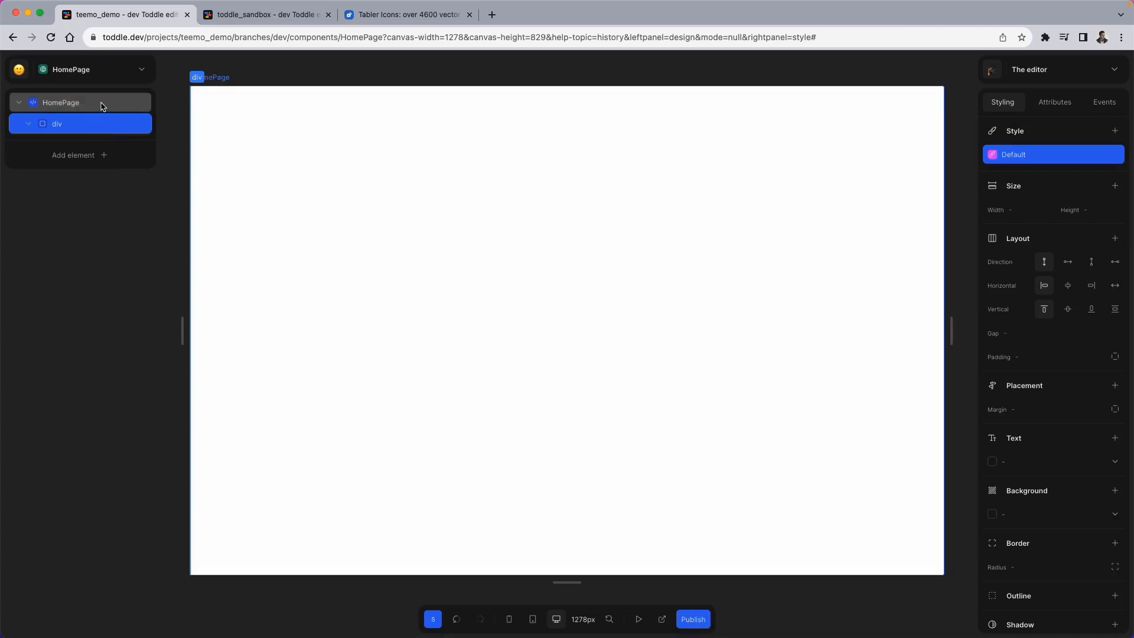
{"action": "left_click", "coordinate": [101, 103]}
{"action": "left_click", "coordinate": [99, 122]}
{"action": "left_click", "coordinate": [100, 124]}
Step: After checking the sidebar in toddle_sandbox, give the new div in teemo_demo a maximum width of 240px
{"action": "left_click", "coordinate": [246, 17]}
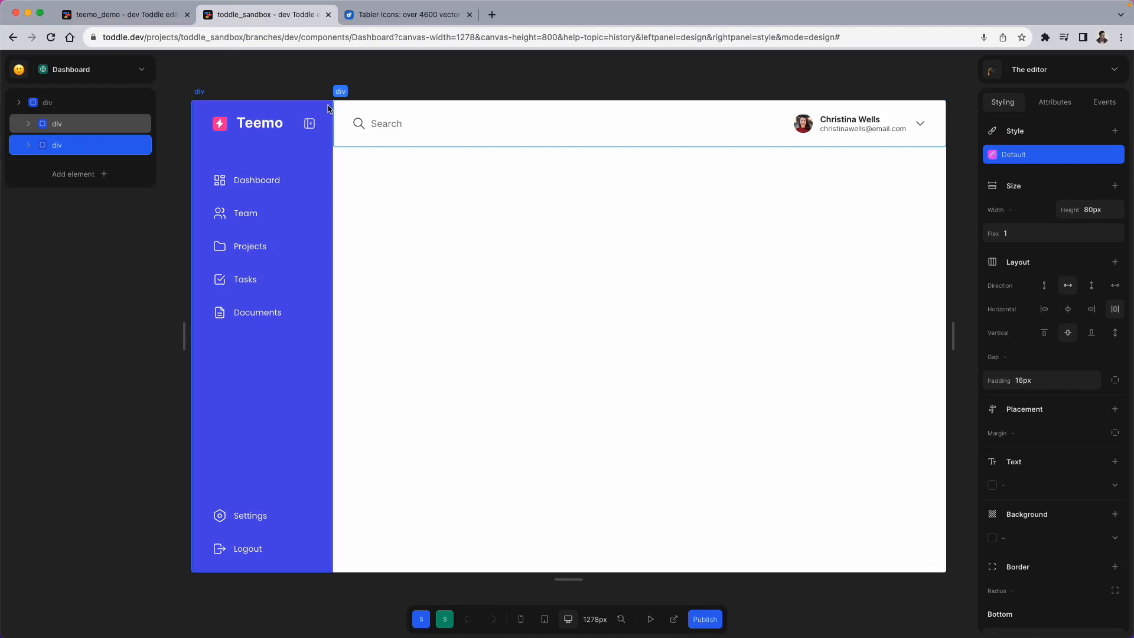
{"action": "left_click", "coordinate": [164, 22]}
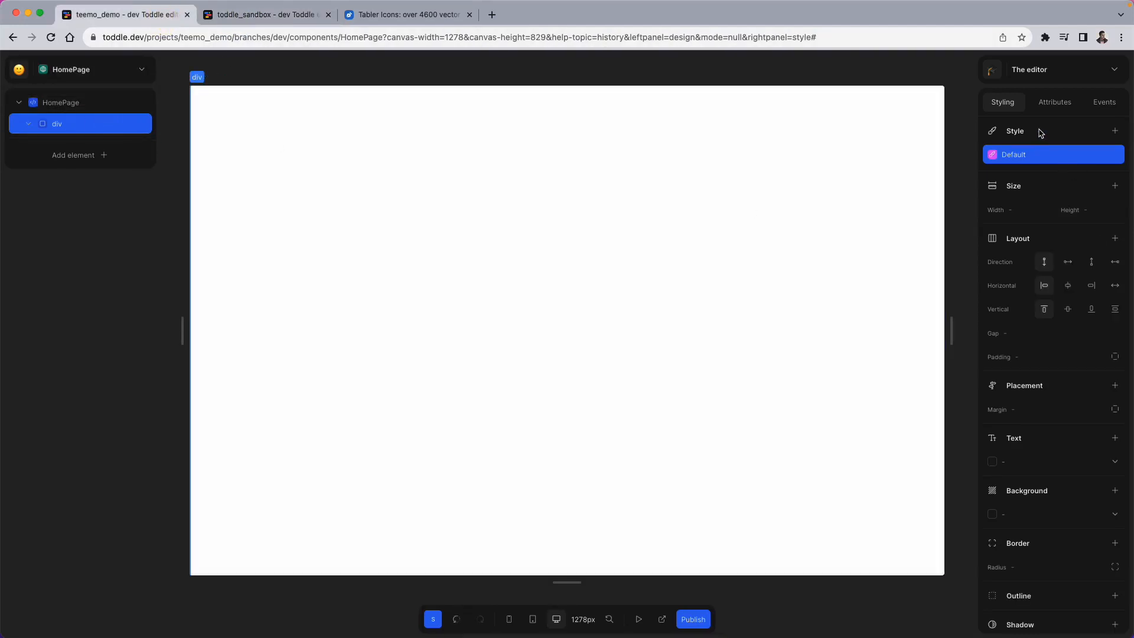
{"action": "left_click", "coordinate": [1025, 187]}
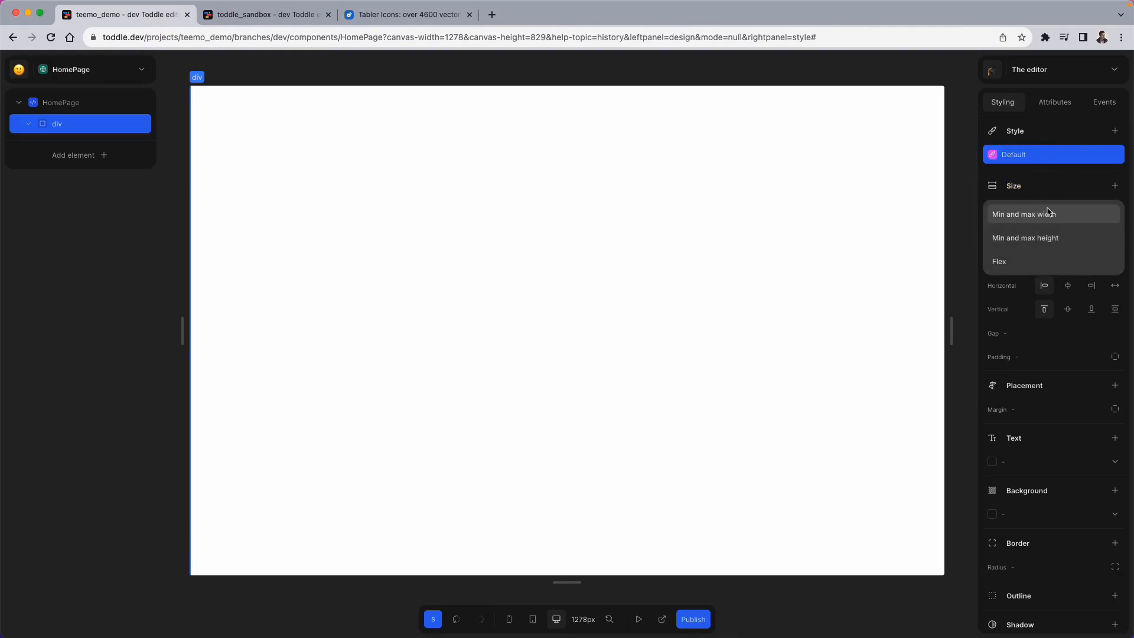
{"action": "left_click", "coordinate": [1052, 218]}
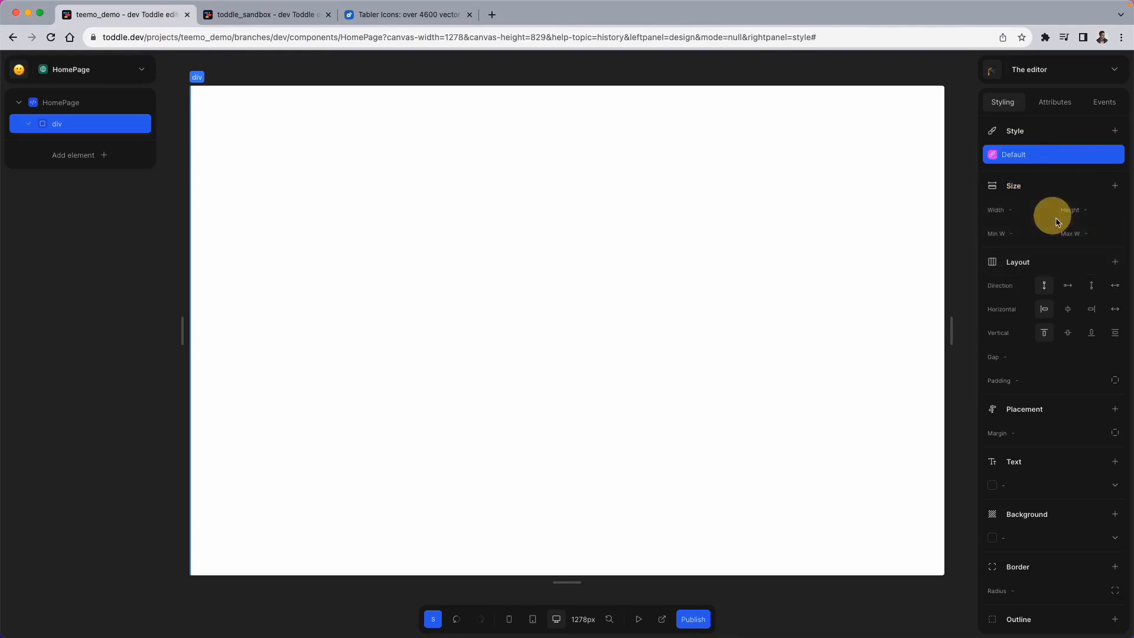
{"action": "left_click", "coordinate": [1094, 234]}
{"action": "type", "text": "240p"}
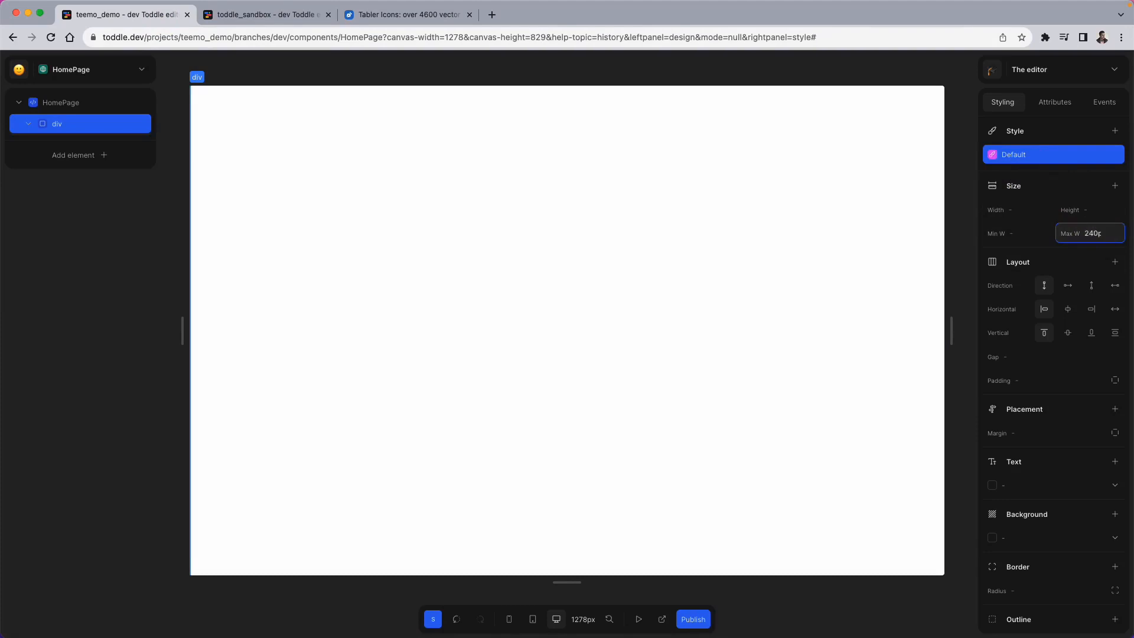
{"action": "left_click", "coordinate": [971, 231]}
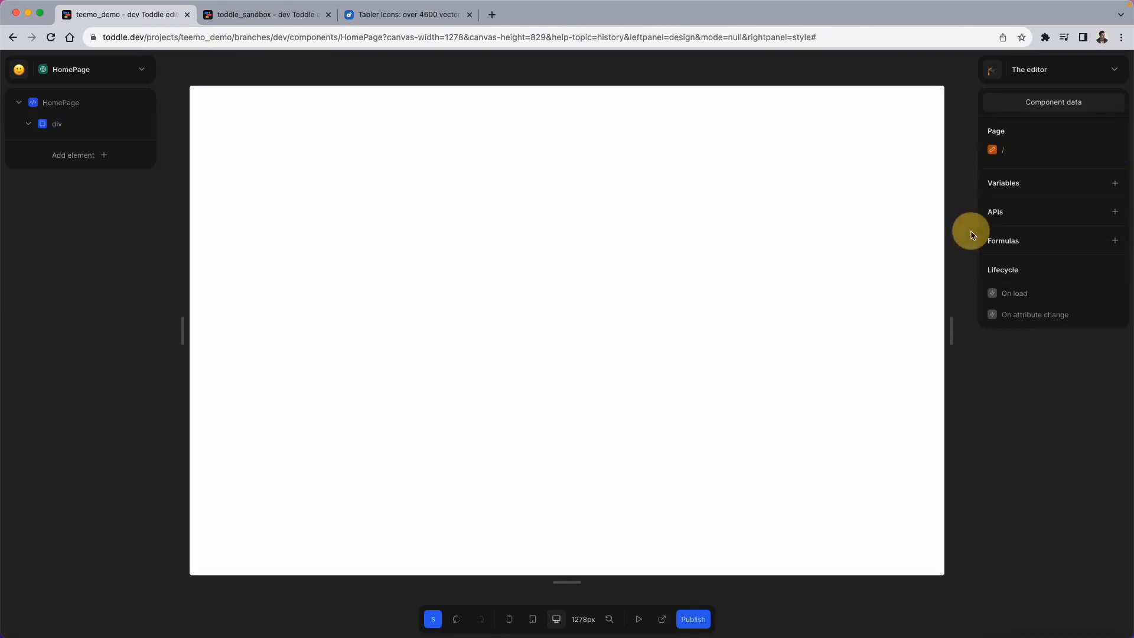
Step: Select the div inside HomePage and add a flex value of 1 to its size settings
{"action": "left_click", "coordinate": [135, 121]}
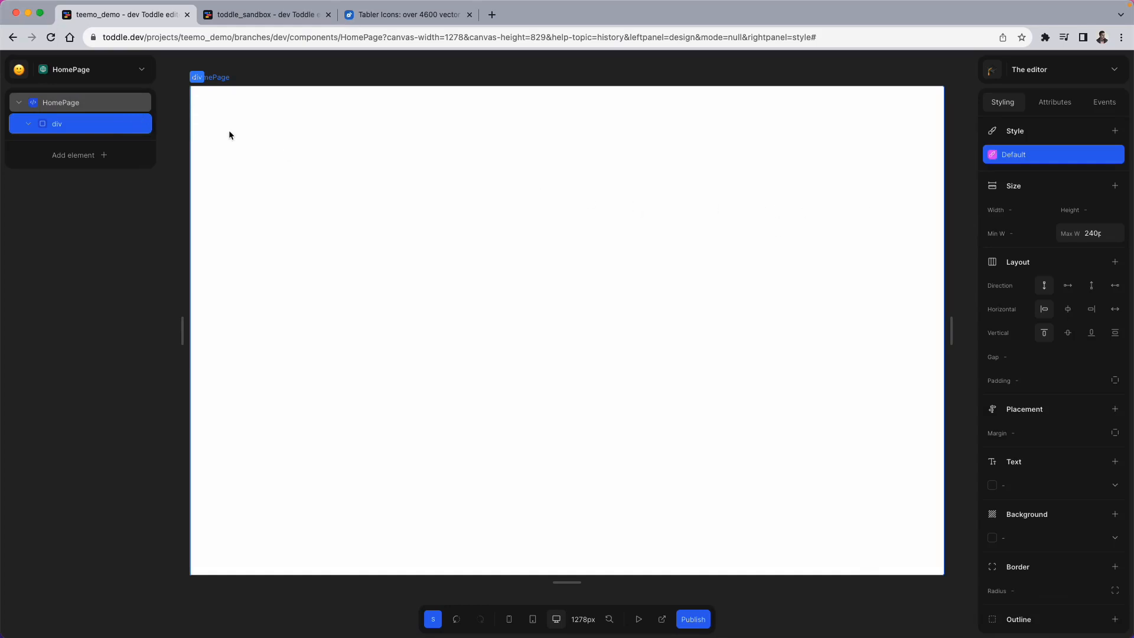
{"action": "left_click", "coordinate": [1018, 188]}
{"action": "left_click", "coordinate": [1000, 260]}
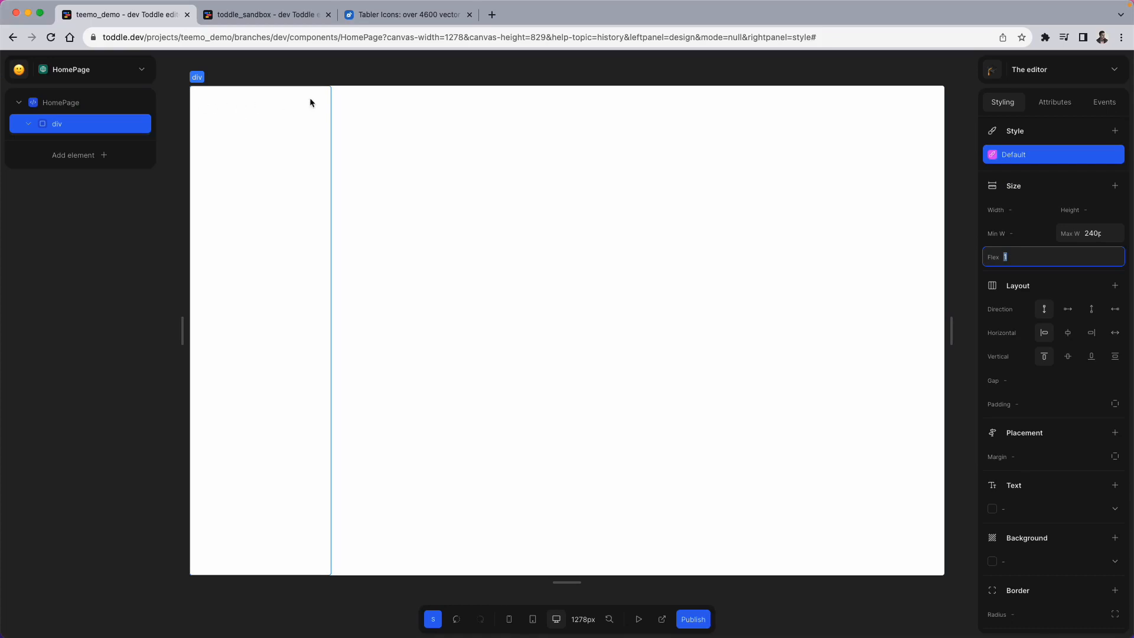
Step: Set the sidebar div's background color to #4f46e5
{"action": "scroll", "coordinate": [1035, 429], "scroll_direction": "down", "scroll_amount": 1}
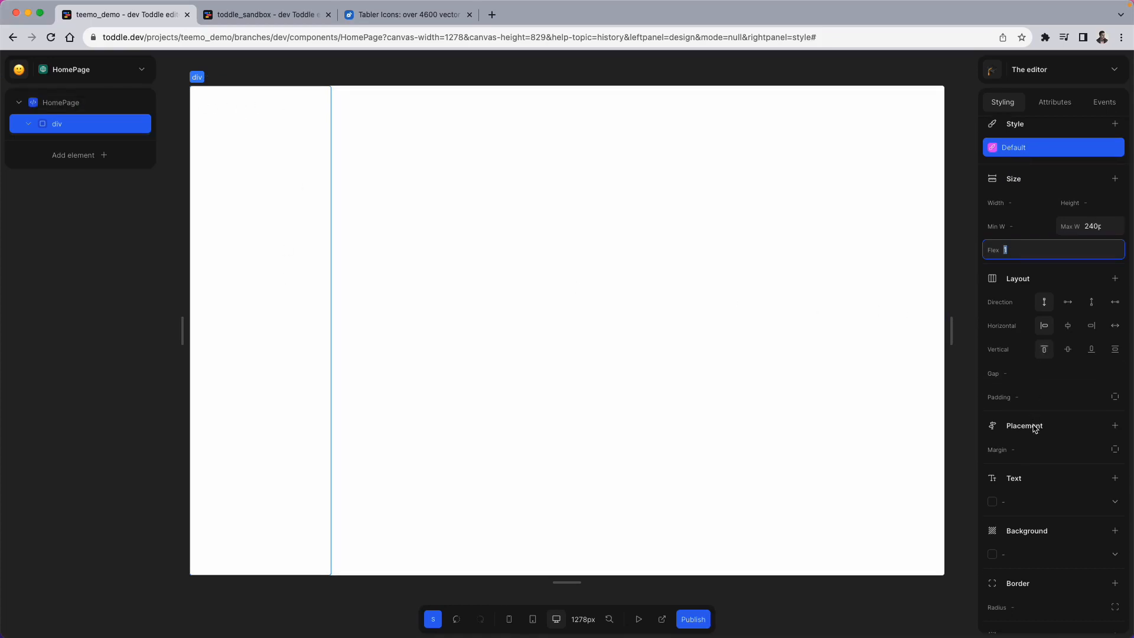
{"action": "scroll", "coordinate": [1035, 429], "scroll_direction": "down", "scroll_amount": 3}
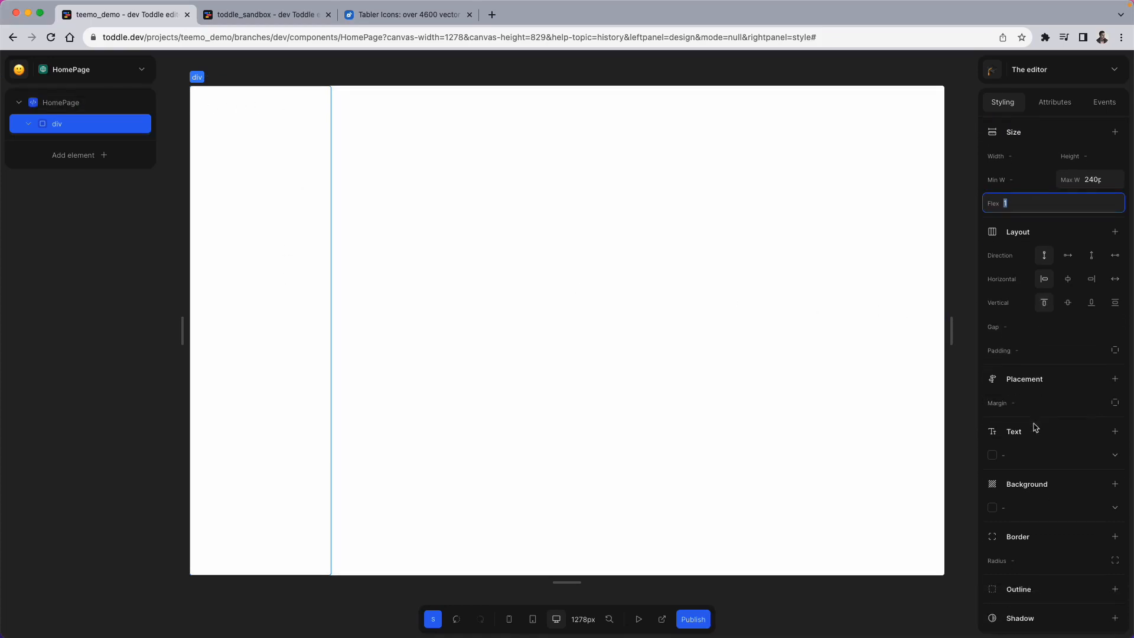
{"action": "left_click", "coordinate": [1000, 505]}
{"action": "left_click", "coordinate": [1028, 480]}
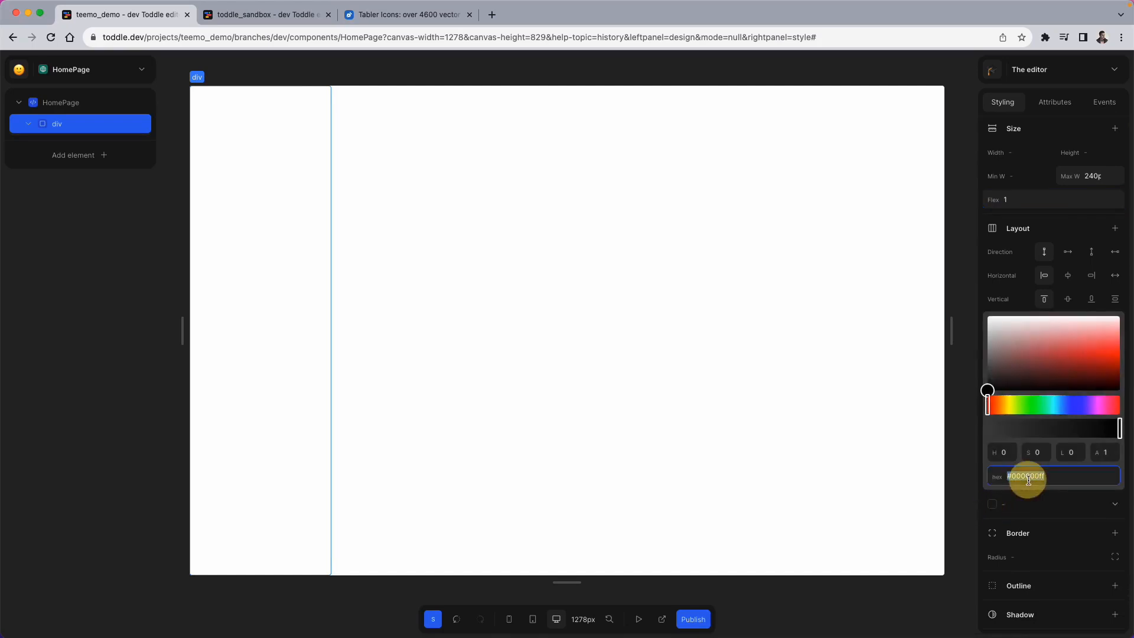
{"action": "key", "text": "Left"}
{"action": "key", "text": "shift+End"}
{"action": "type", "text": "4f46e5"}
{"action": "key", "text": "Return"}
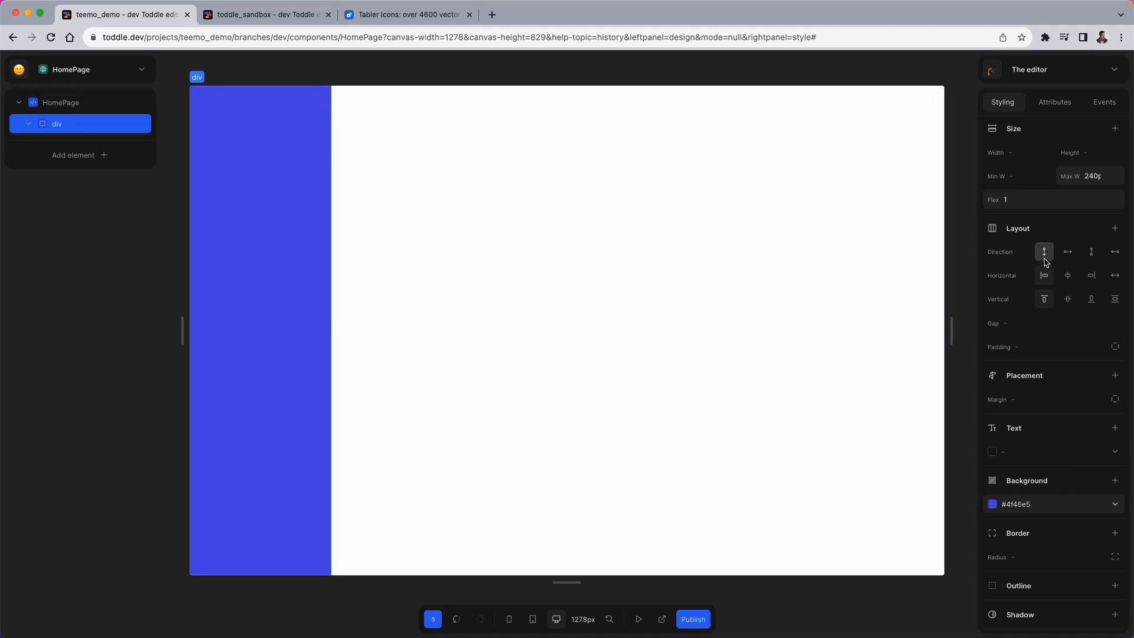
Step: Compare with the toddle_sandbox sidebar, then give the teemo_demo sidebar div a column direction with stretched horizontal alignment
{"action": "left_click", "coordinate": [278, 15]}
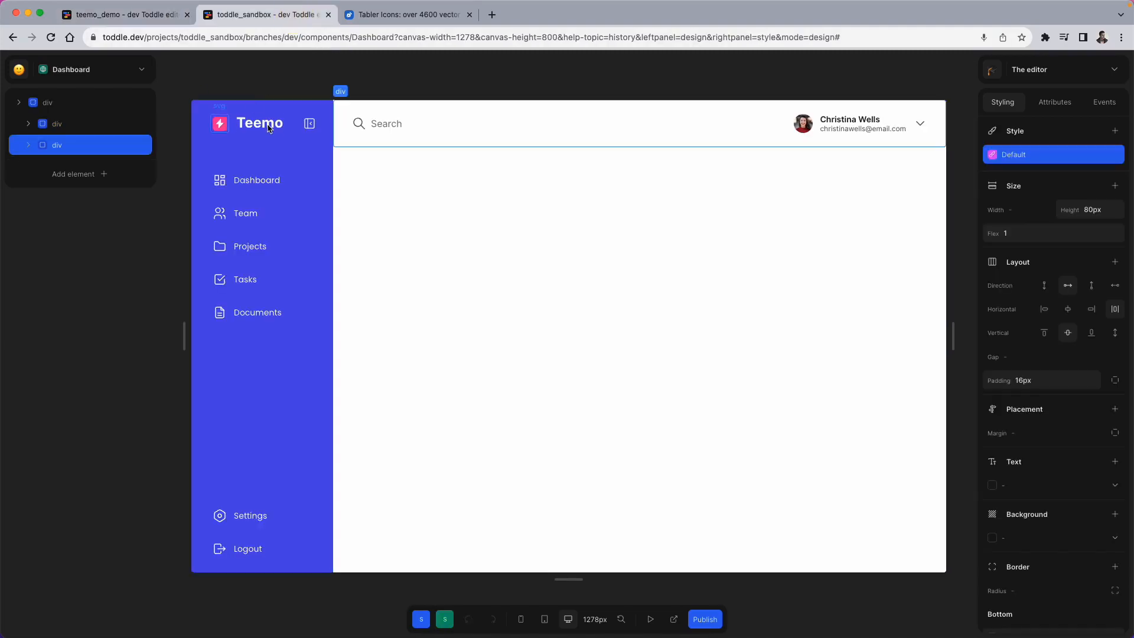
{"action": "left_click", "coordinate": [136, 14]}
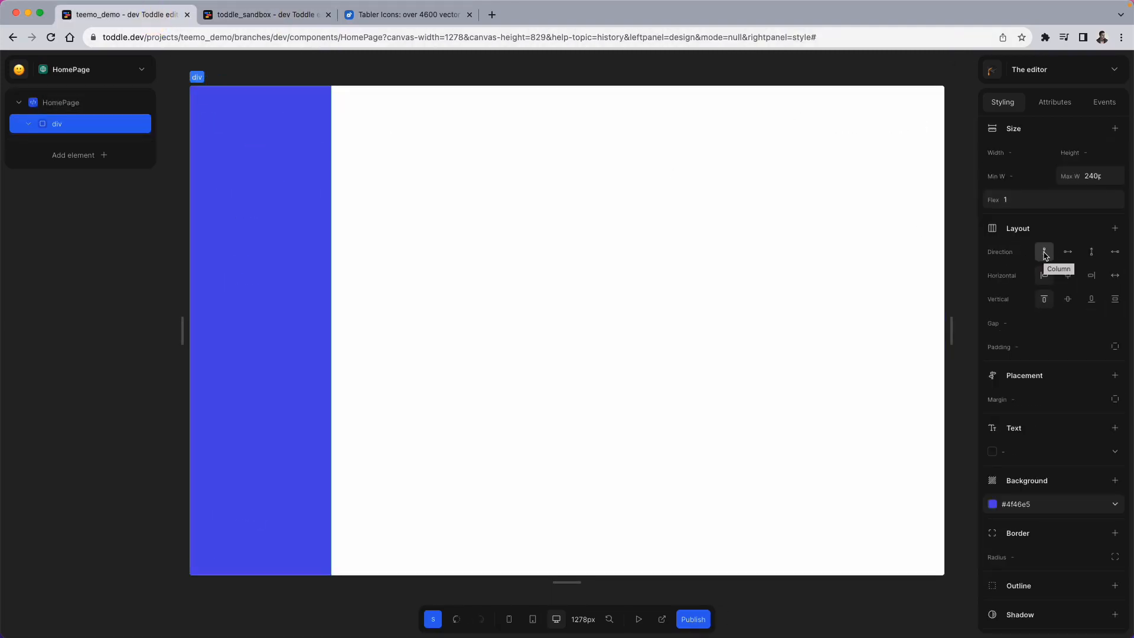
{"action": "left_click", "coordinate": [1044, 253]}
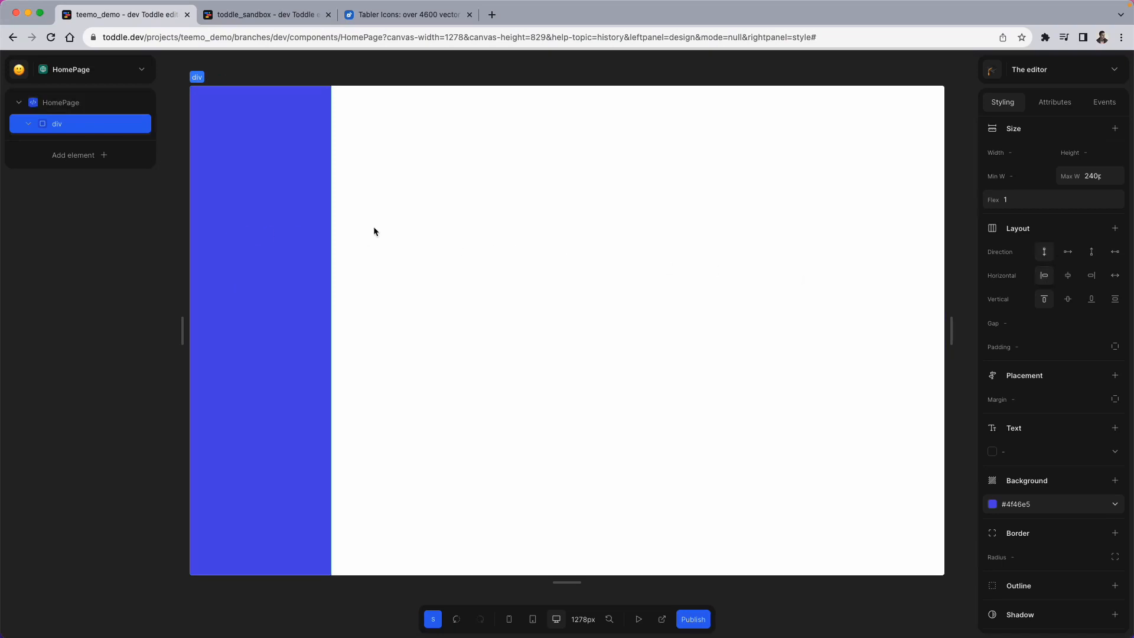
{"action": "left_click", "coordinate": [1116, 276]}
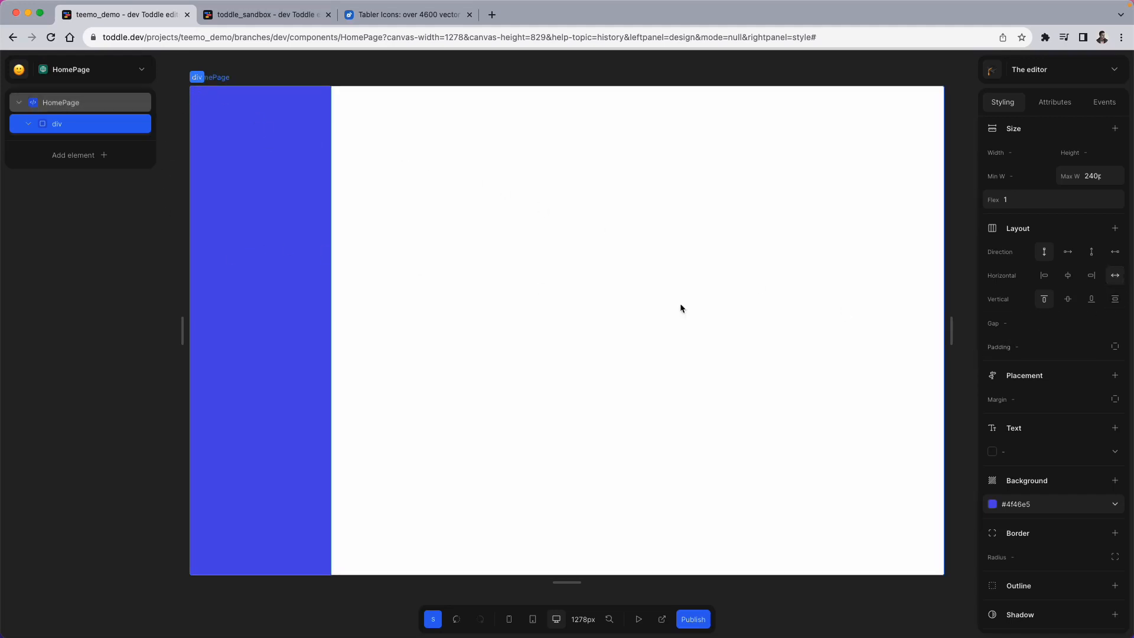
Step: Set the teemo_demo sidebar div's padding to 16px and inspect its per-side padding options, using the toddle_sandbox sidebar as reference
{"action": "left_click", "coordinate": [266, 15]}
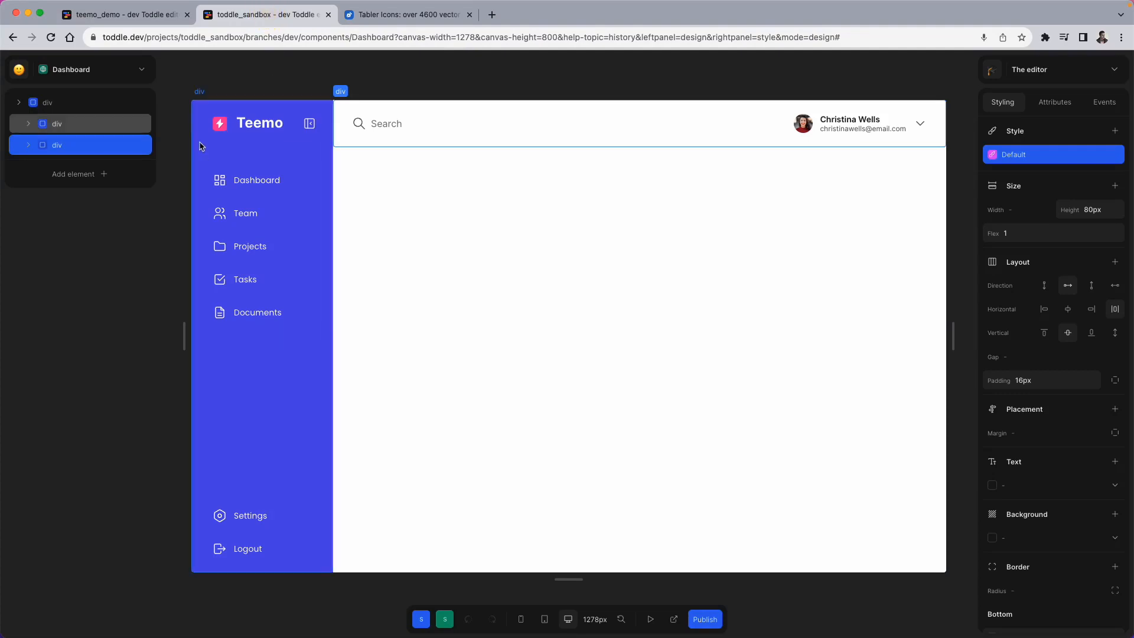
{"action": "left_click", "coordinate": [160, 19]}
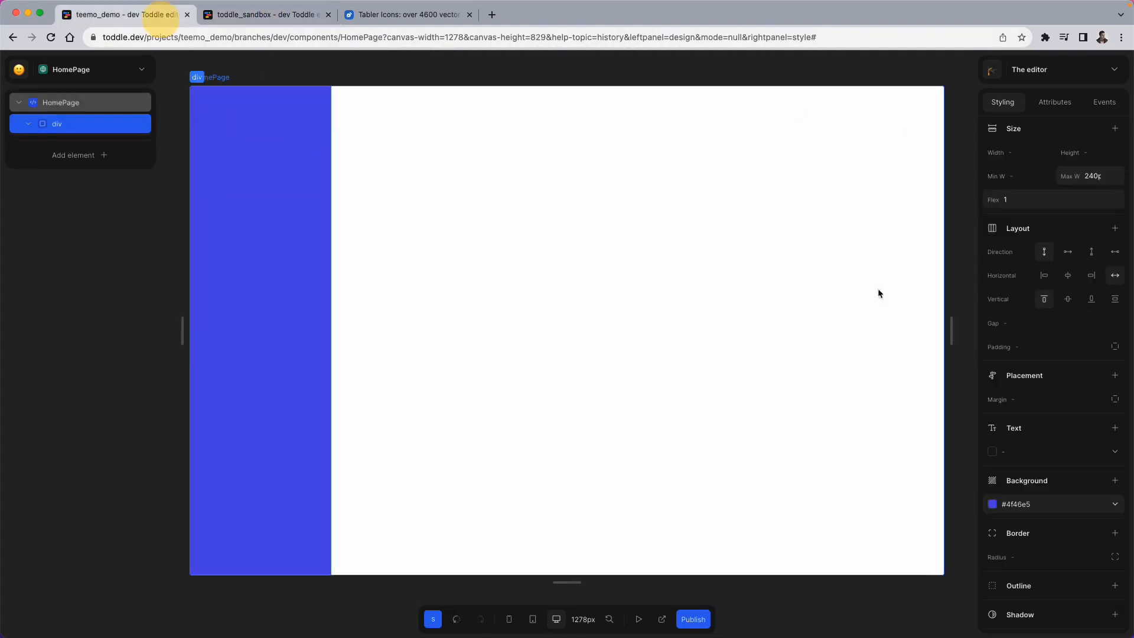
{"action": "left_click", "coordinate": [1030, 348]}
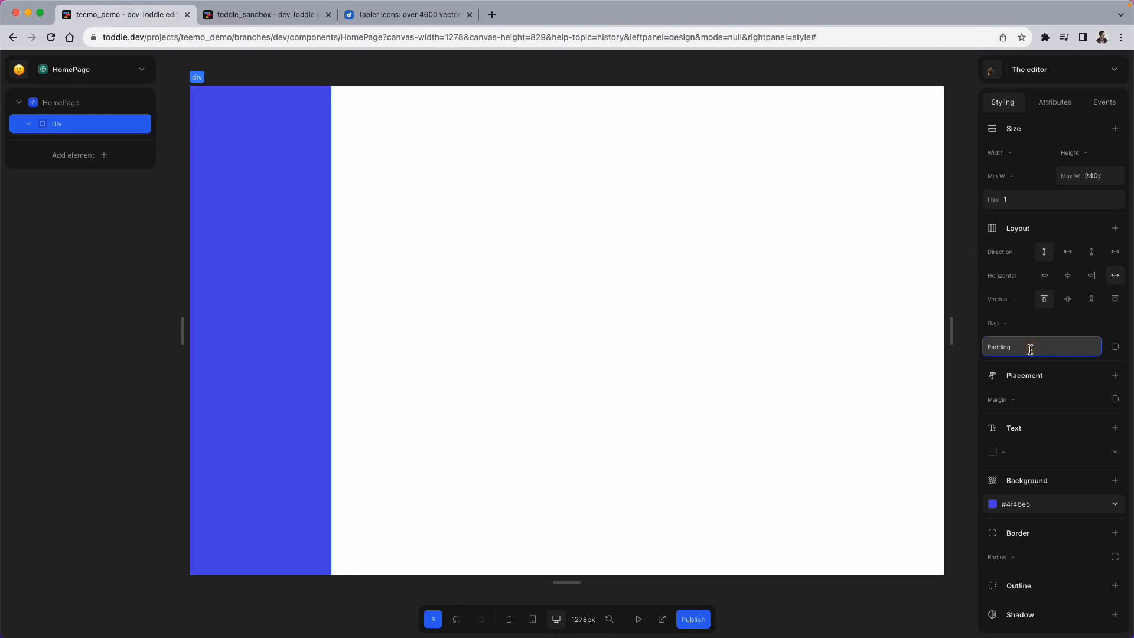
{"action": "left_click", "coordinate": [969, 346]}
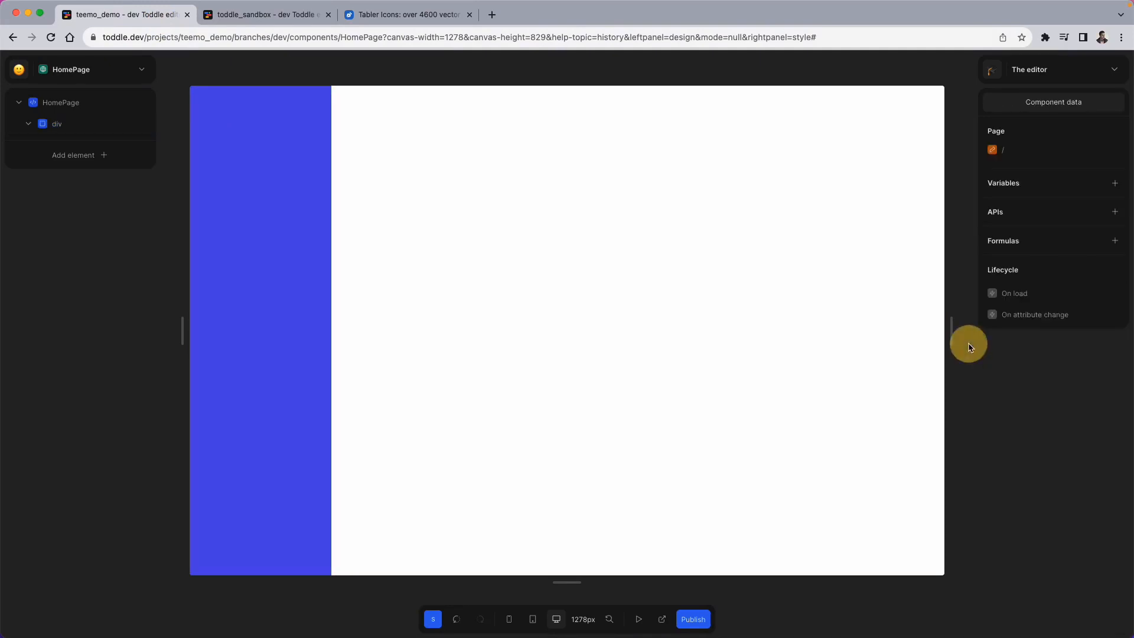
{"action": "left_click", "coordinate": [56, 124]}
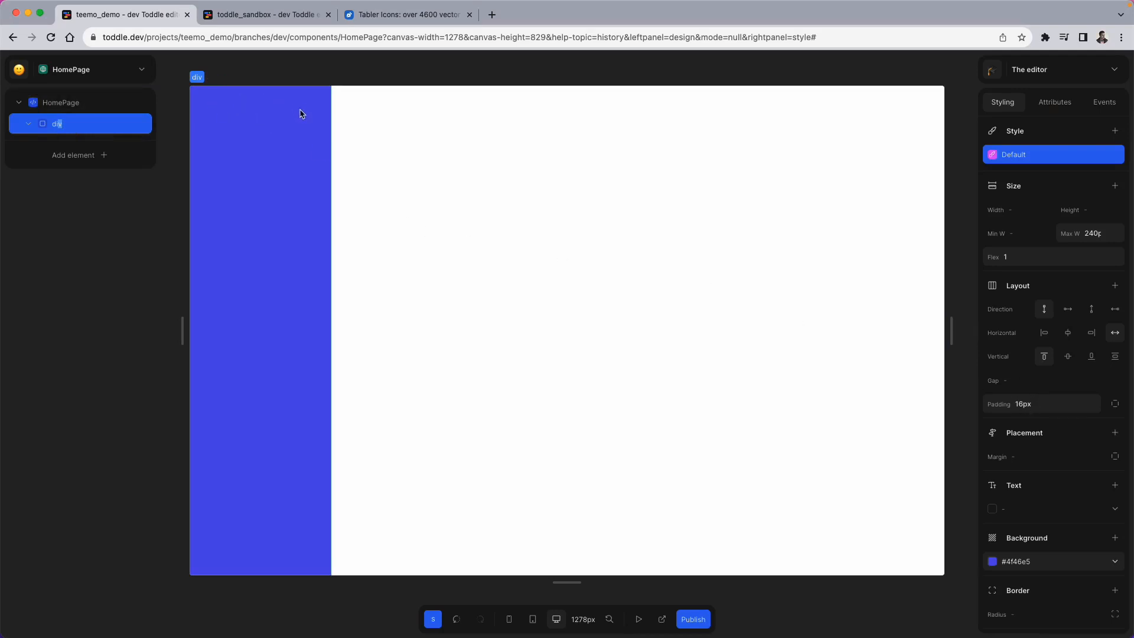
{"action": "left_click", "coordinate": [1115, 405]}
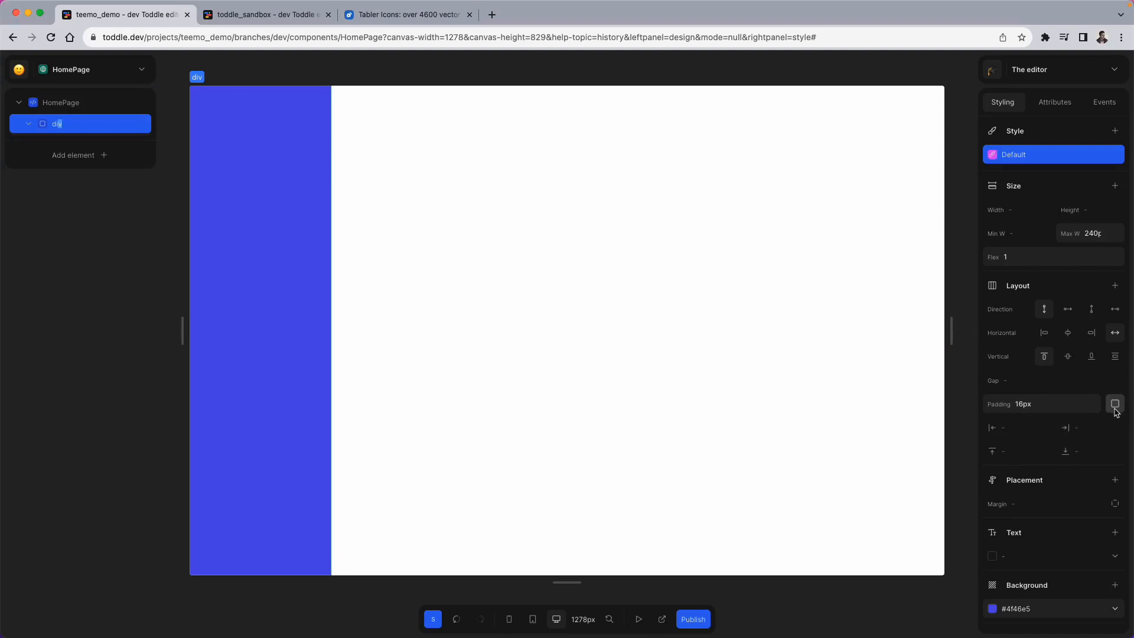
{"action": "left_click", "coordinate": [1115, 403]}
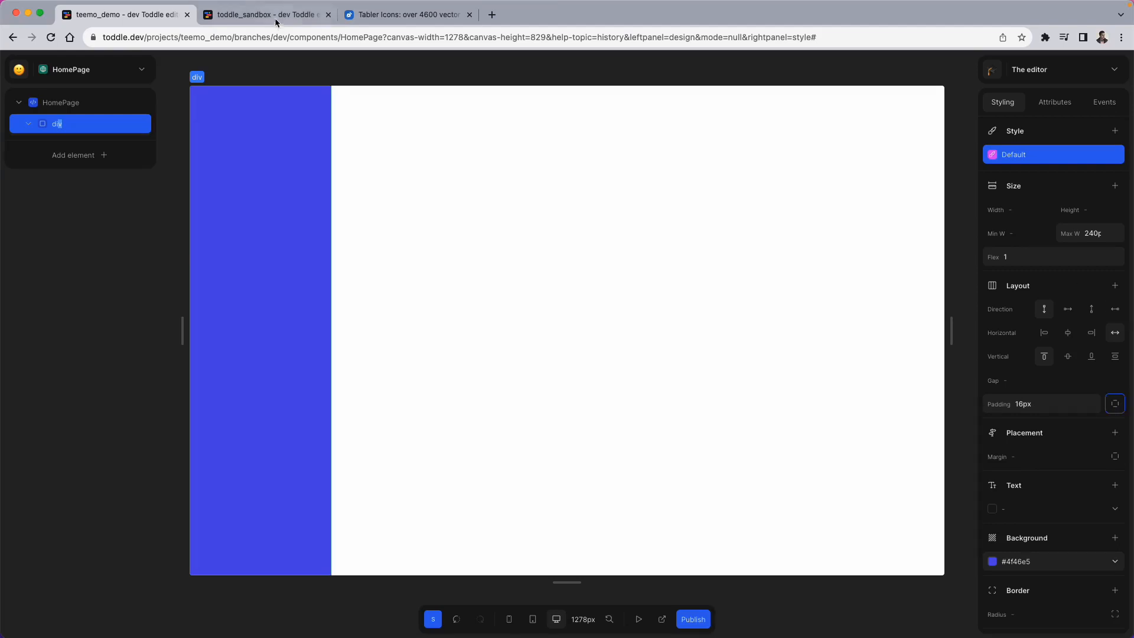
Step: Check the logo row in toddle_sandbox, then add a div inside the teemo_demo sidebar div and select it
{"action": "left_click", "coordinate": [255, 14]}
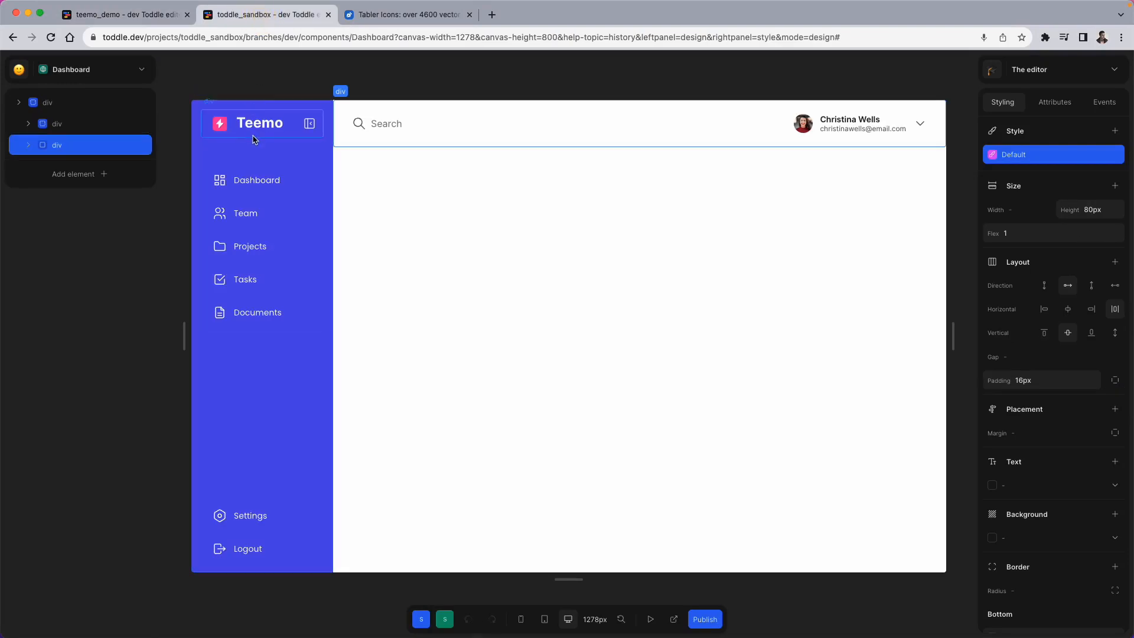
{"action": "left_click", "coordinate": [167, 20]}
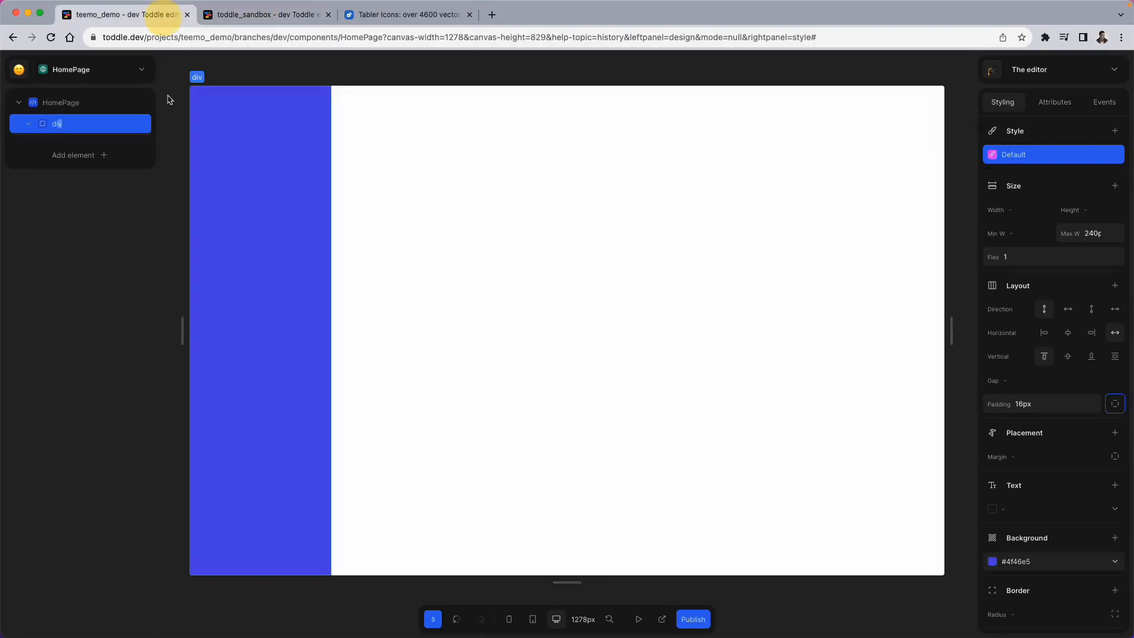
{"action": "left_click", "coordinate": [76, 129]}
{"action": "key", "text": "a"}
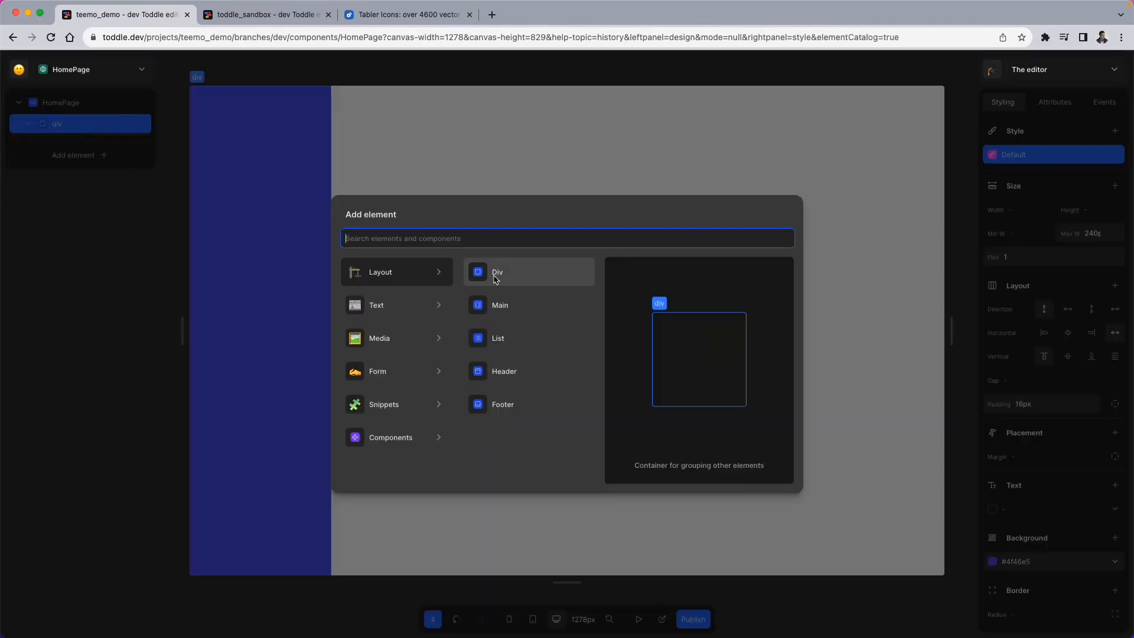
{"action": "left_click", "coordinate": [495, 275]}
{"action": "left_click", "coordinate": [81, 145]}
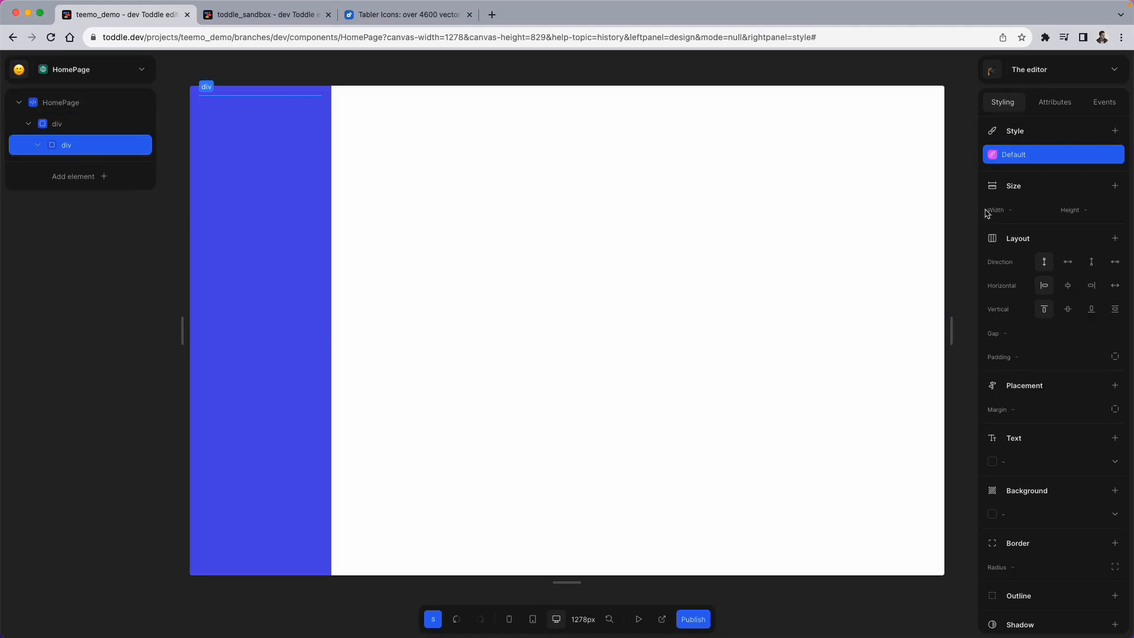
Step: Set the height of the div nested in the sidebar to 48px
{"action": "left_click", "coordinate": [1089, 205]}
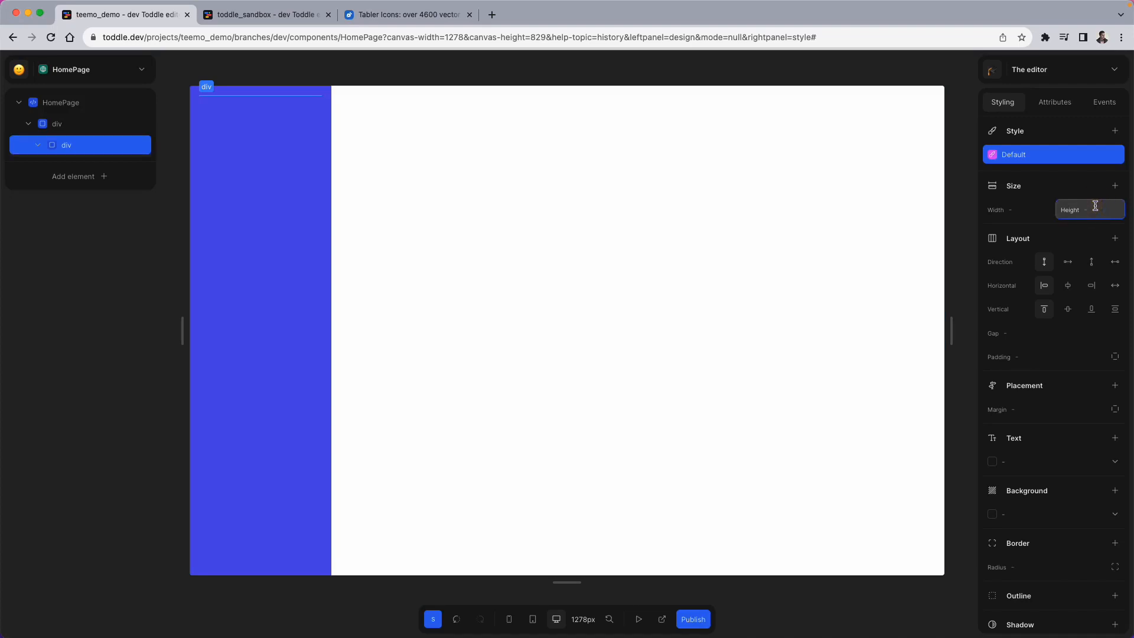
{"action": "type", "text": "48"}
{"action": "key", "text": "Return"}
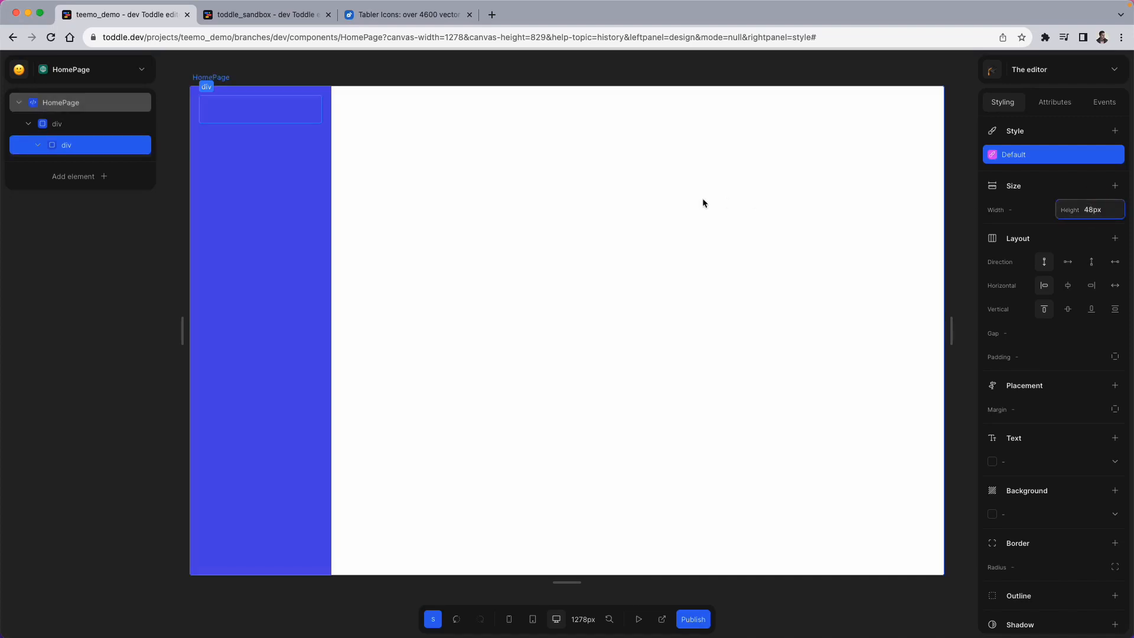
Step: Review the logo row in toddle_sandbox, then set the nested teemo_demo div's layout direction to horizontal
{"action": "left_click", "coordinate": [298, 15]}
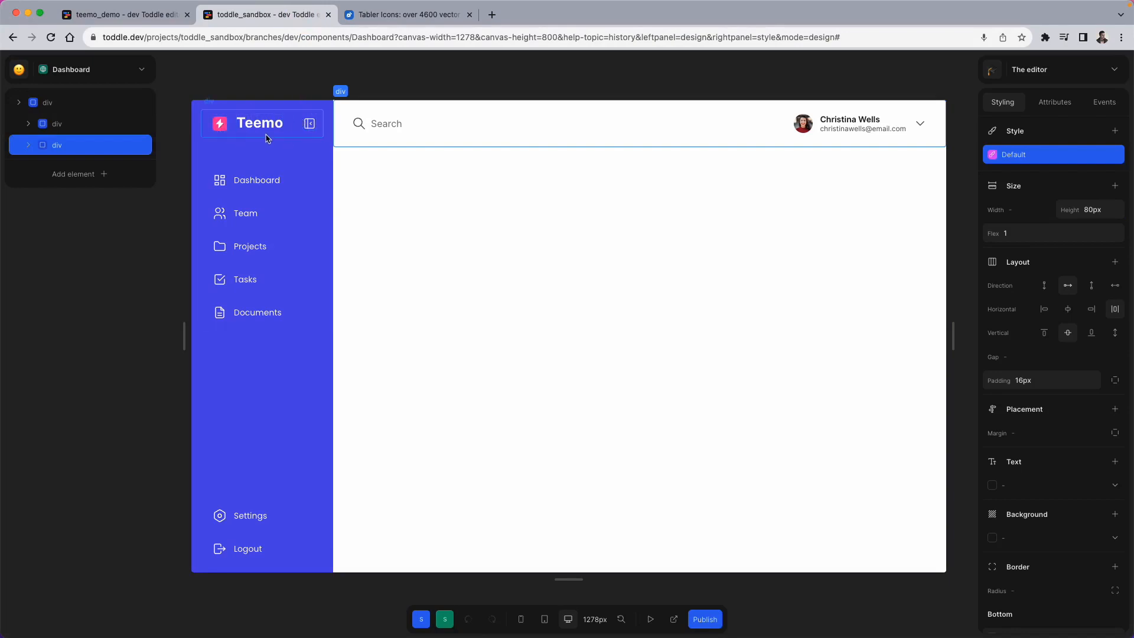
{"action": "left_click", "coordinate": [156, 22]}
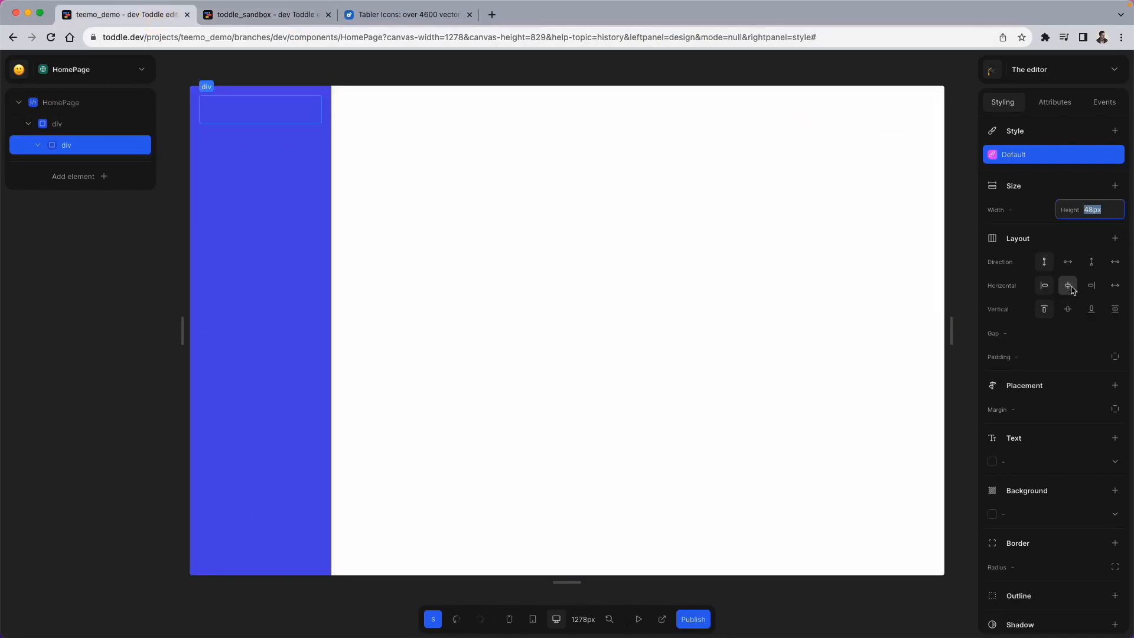
{"action": "left_click", "coordinate": [1068, 267]}
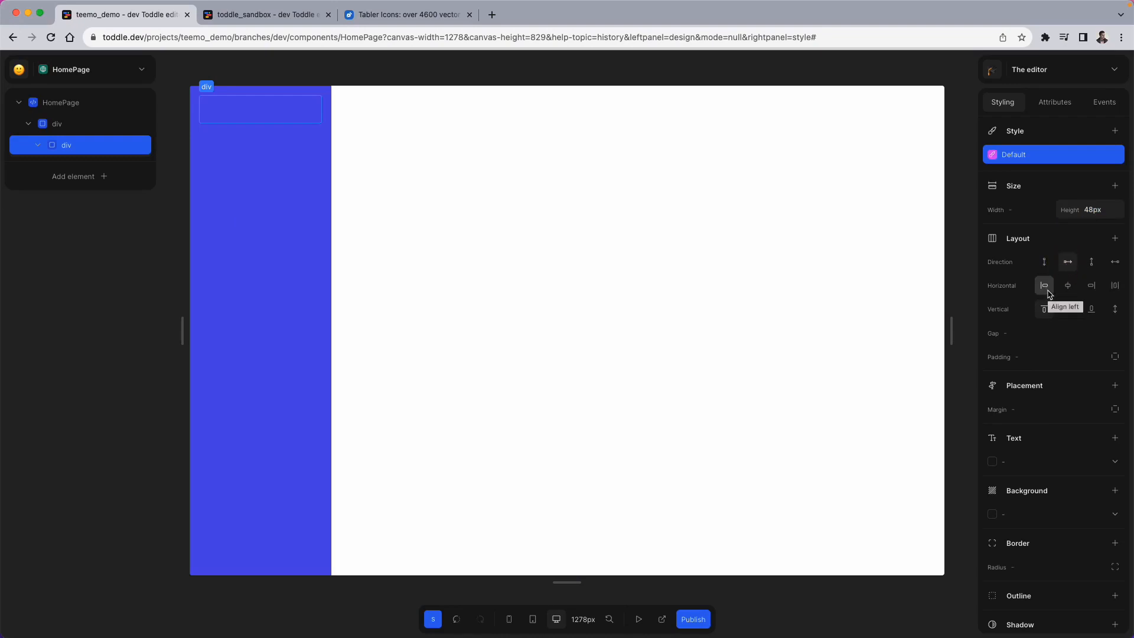
Step: Check the logo row in toddle_sandbox, then set the nested teemo_demo div to space-between horizontally and centered vertically
{"action": "left_click", "coordinate": [291, 18]}
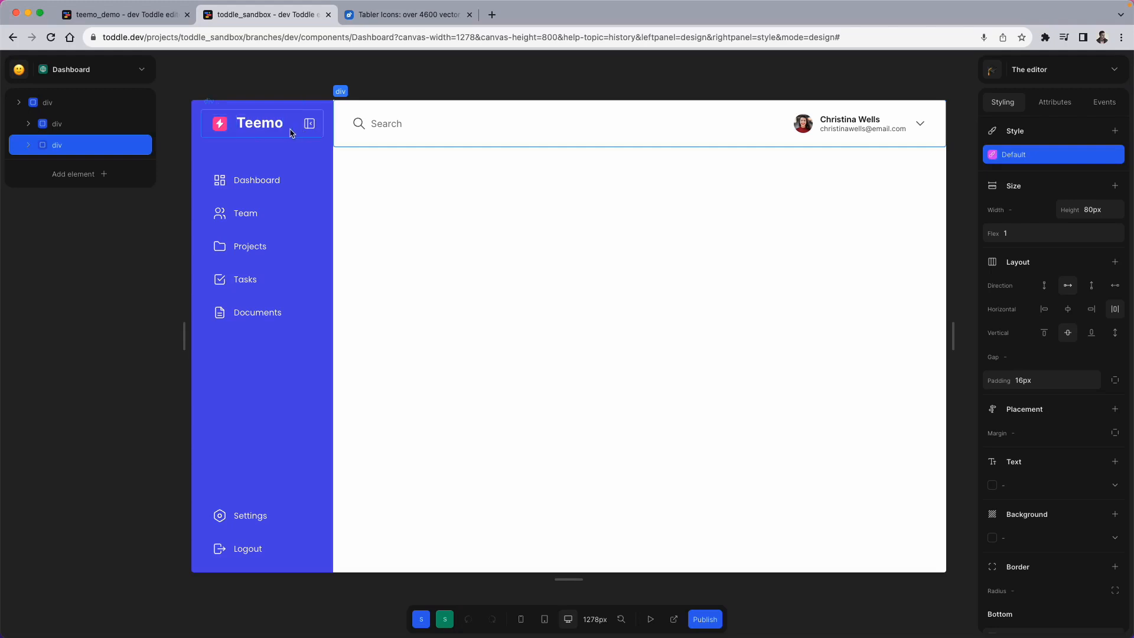
{"action": "left_click", "coordinate": [160, 15]}
{"action": "left_click", "coordinate": [1115, 286]}
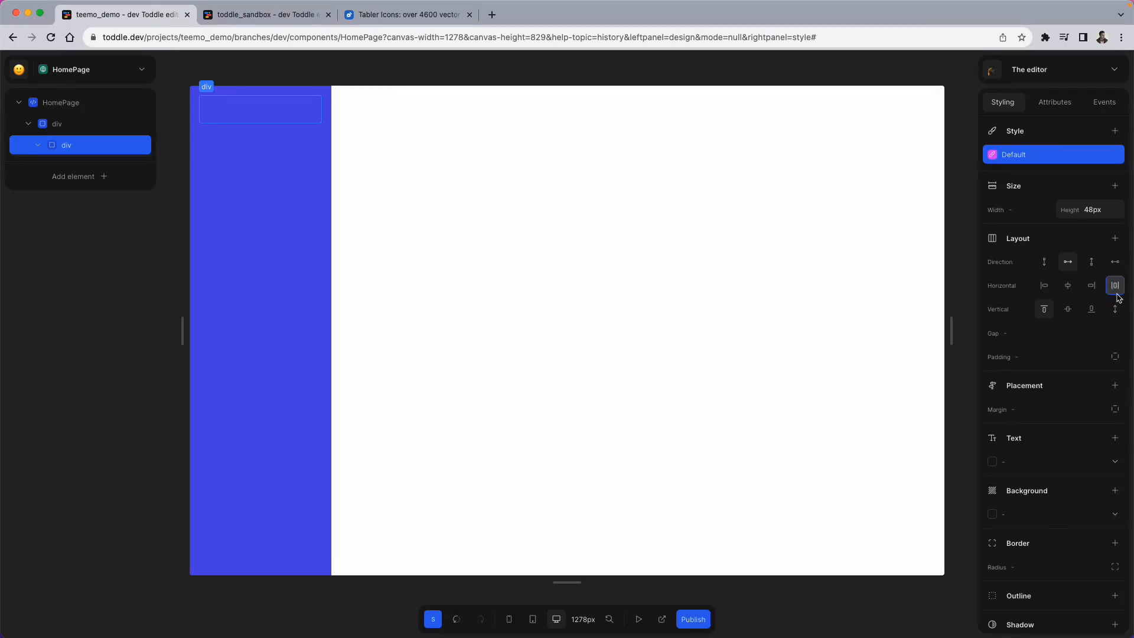
{"action": "left_click", "coordinate": [1067, 309]}
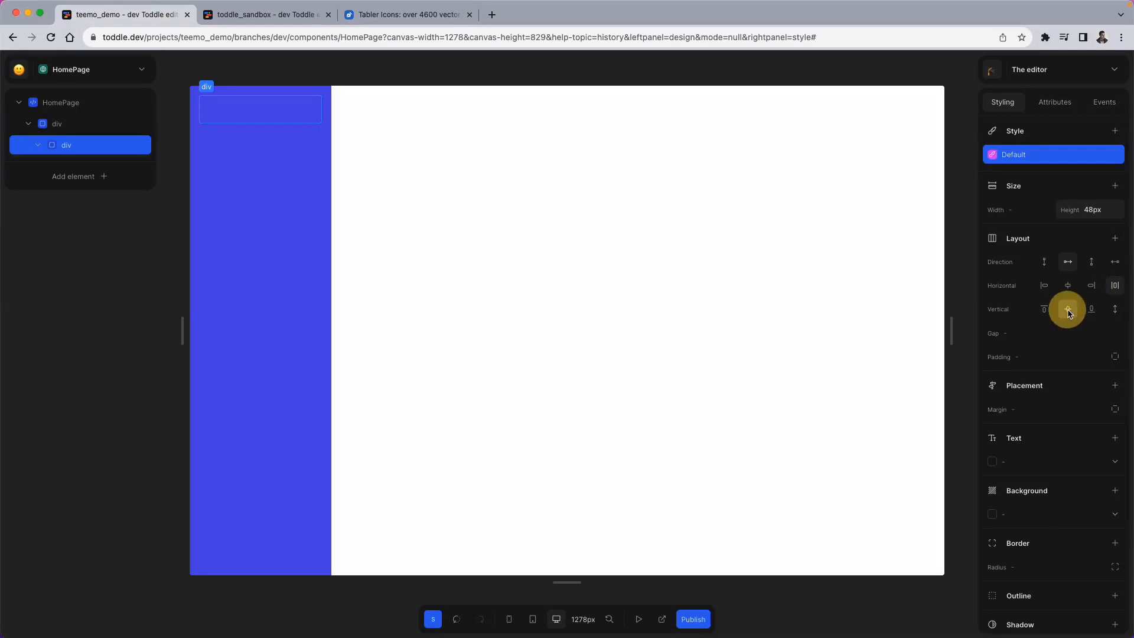
Step: Set the nested logo row div's gap to 12px and its padding to 16px
{"action": "left_click", "coordinate": [1018, 331]}
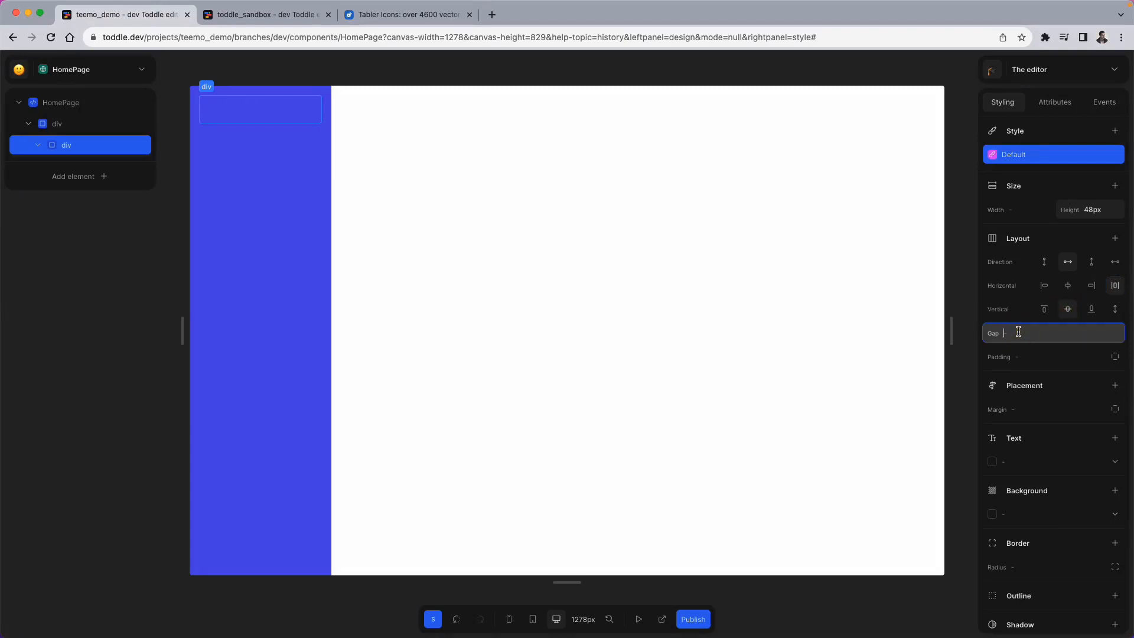
{"action": "type", "text": "12px"}
{"action": "left_click", "coordinate": [1021, 357]}
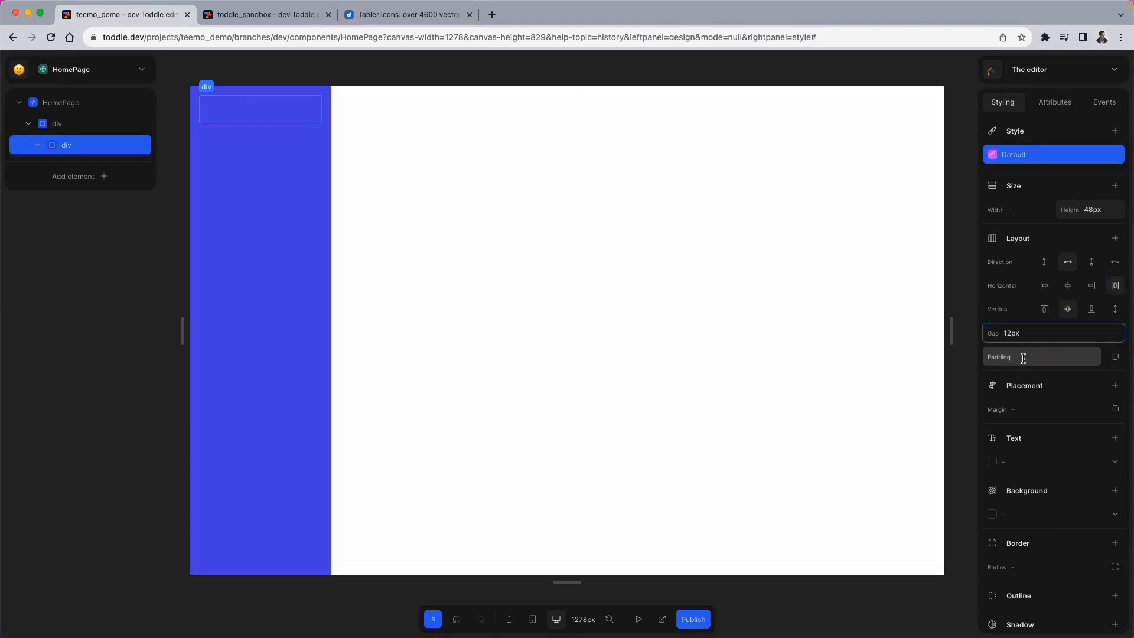
{"action": "type", "text": "16p"}
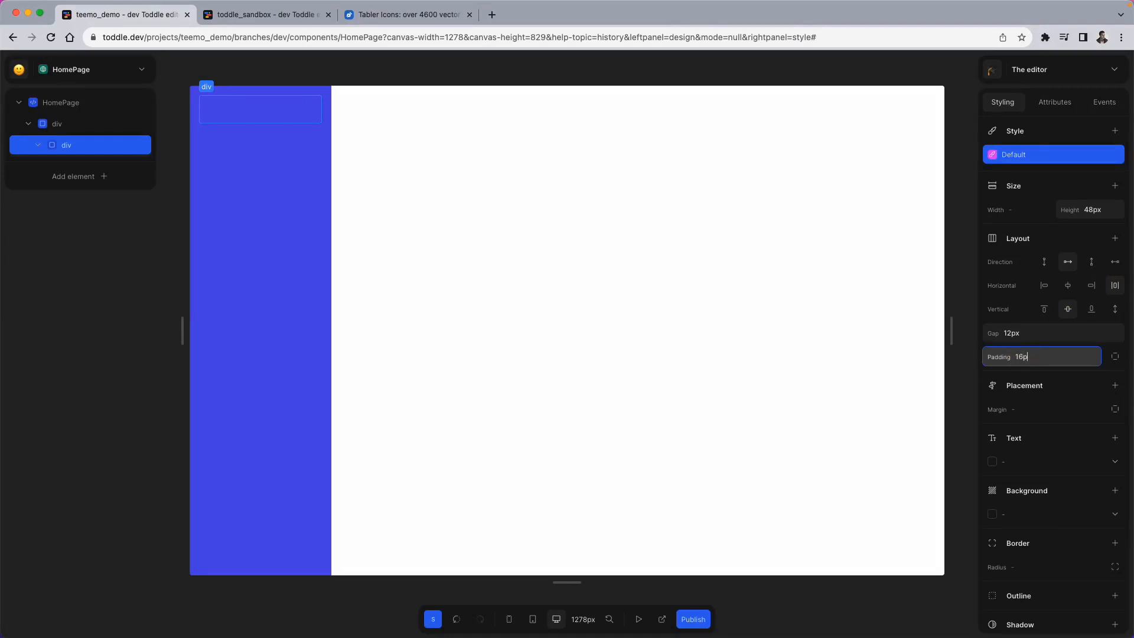
{"action": "type", "text": "x"}
{"action": "key", "text": "Return"}
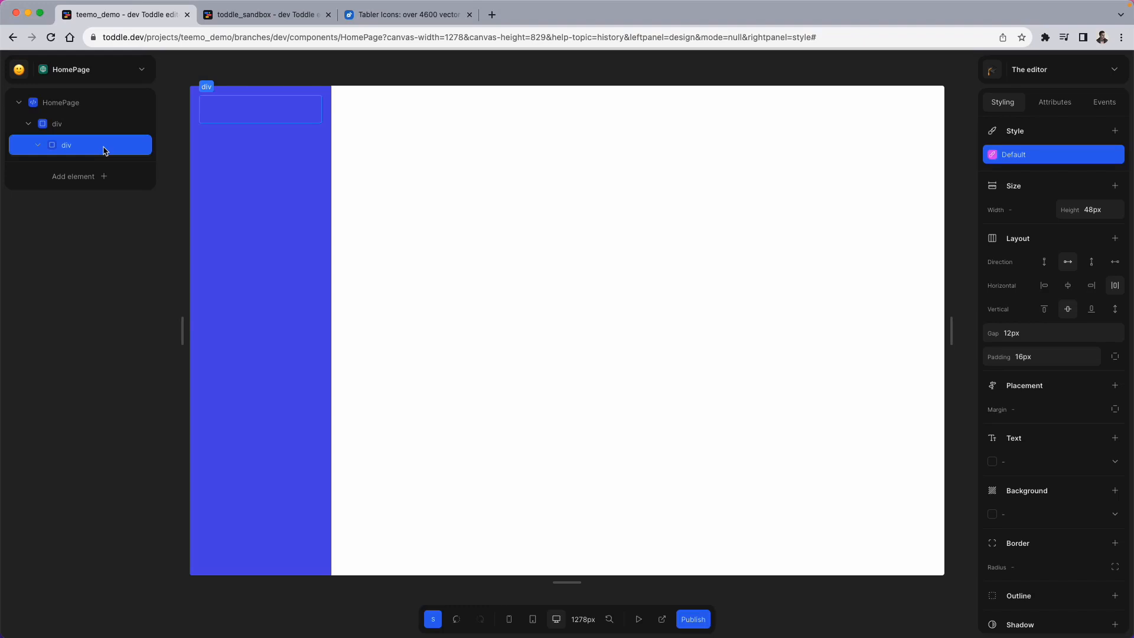
Step: Switch to the Assets folder in Finder and open bolt-square-alt-lime.svg with TextEdit
{"action": "key", "text": "super+Tab"}
{"action": "key", "text": "super+Tab"}
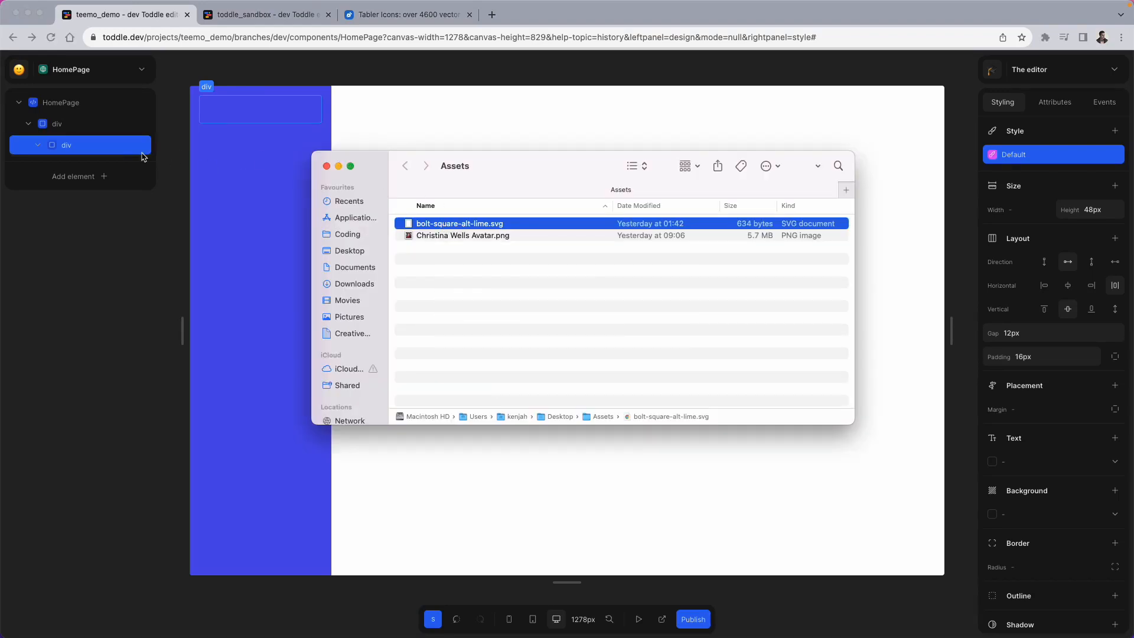
{"action": "left_click", "coordinate": [78, 143]}
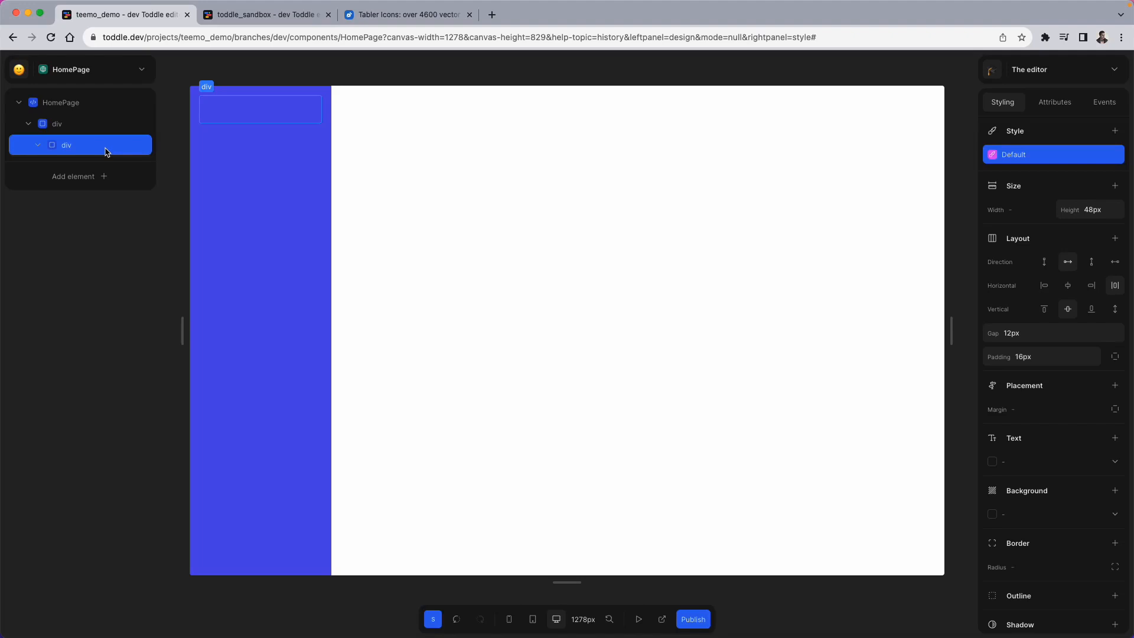
{"action": "key", "text": "super+Tab"}
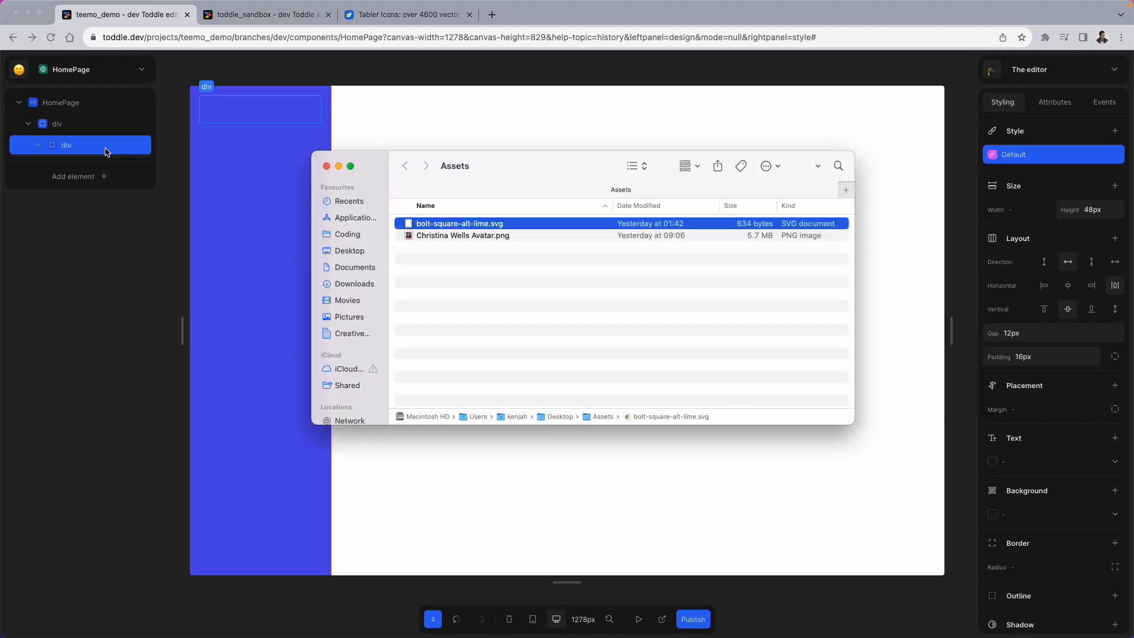
{"action": "right_click", "coordinate": [440, 226]}
{"action": "mouse_move", "coordinate": [576, 249]}
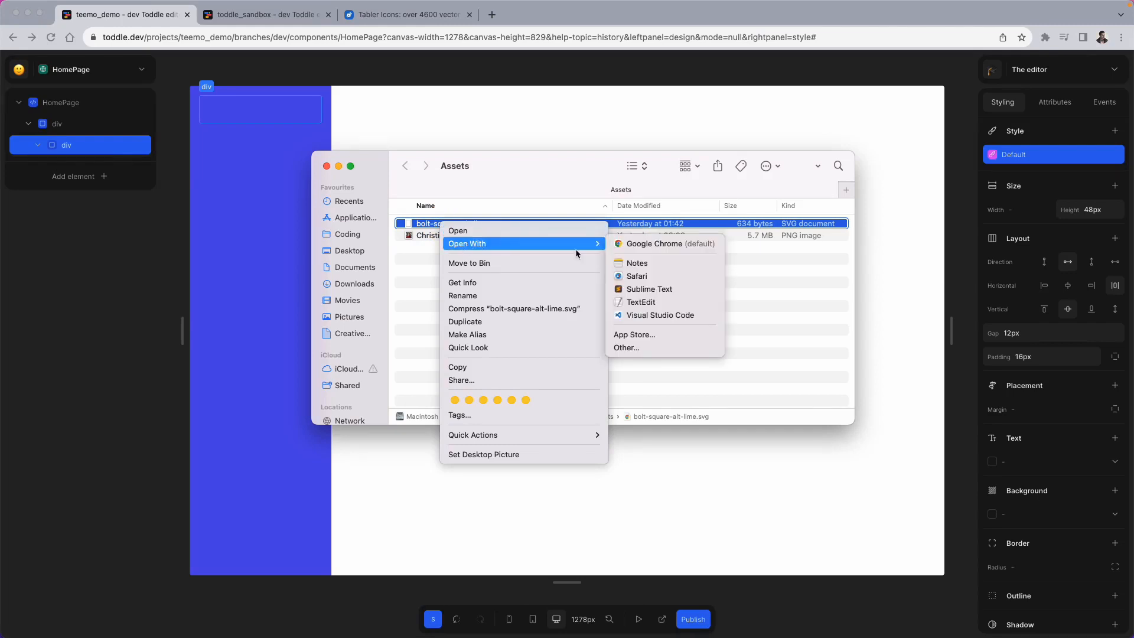
{"action": "left_click", "coordinate": [640, 302]}
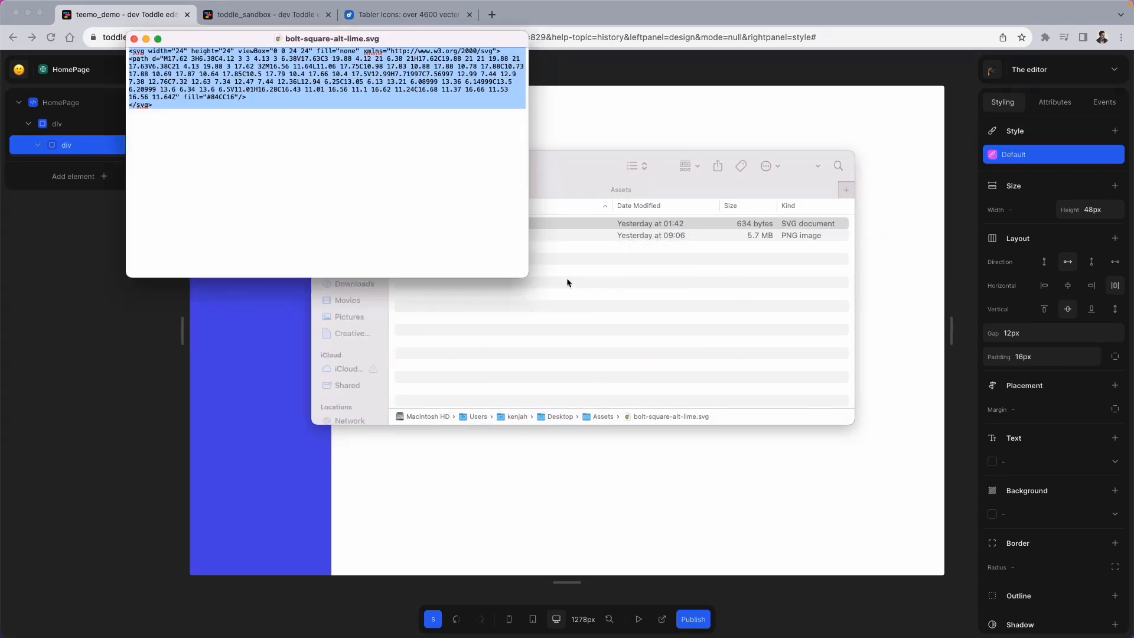
Step: Copy the full SVG code from bolt-square-alt-lime.svg and paste it into the nested logo row div in teemo_demo
{"action": "left_click", "coordinate": [274, 131]}
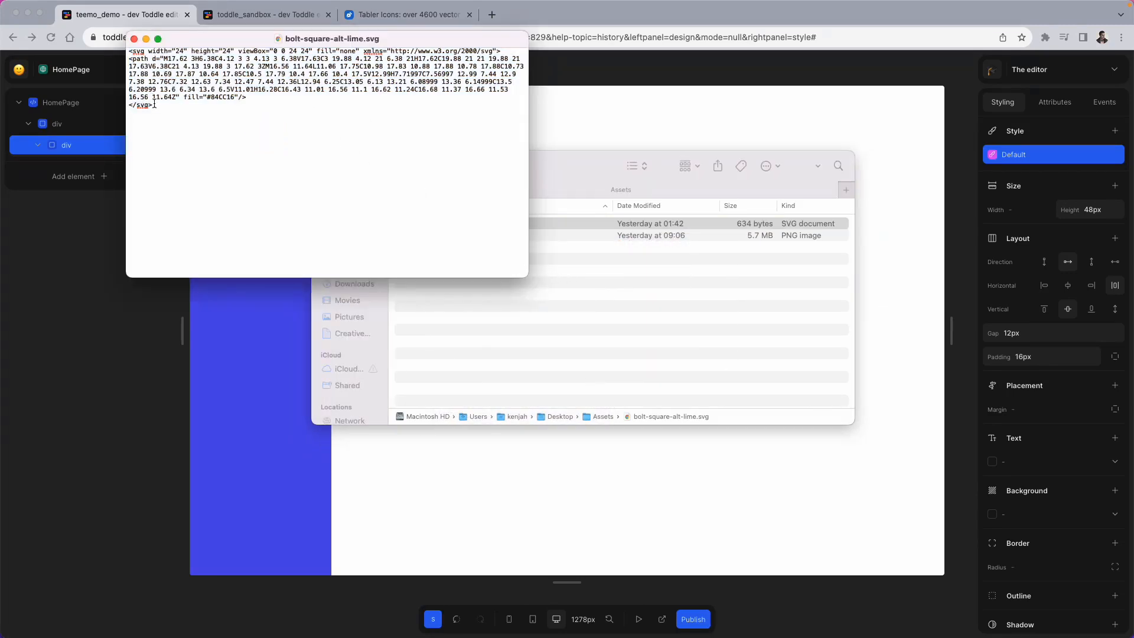
{"action": "left_click_drag", "start_coordinate": [153, 104], "coordinate": [126, 51]}
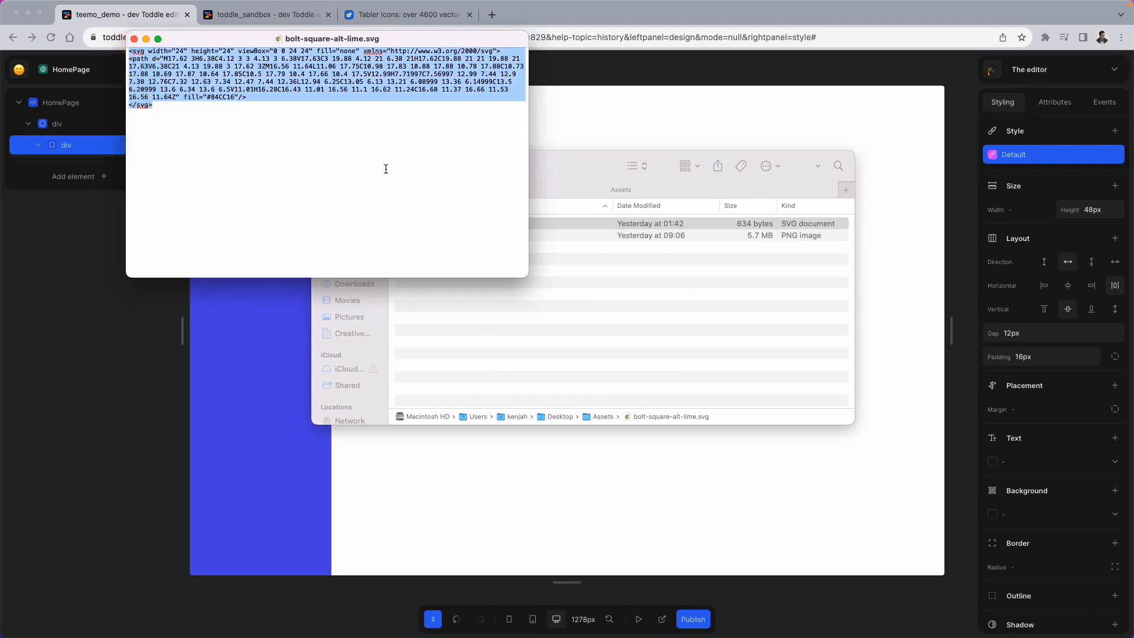
{"action": "left_click", "coordinate": [86, 151]}
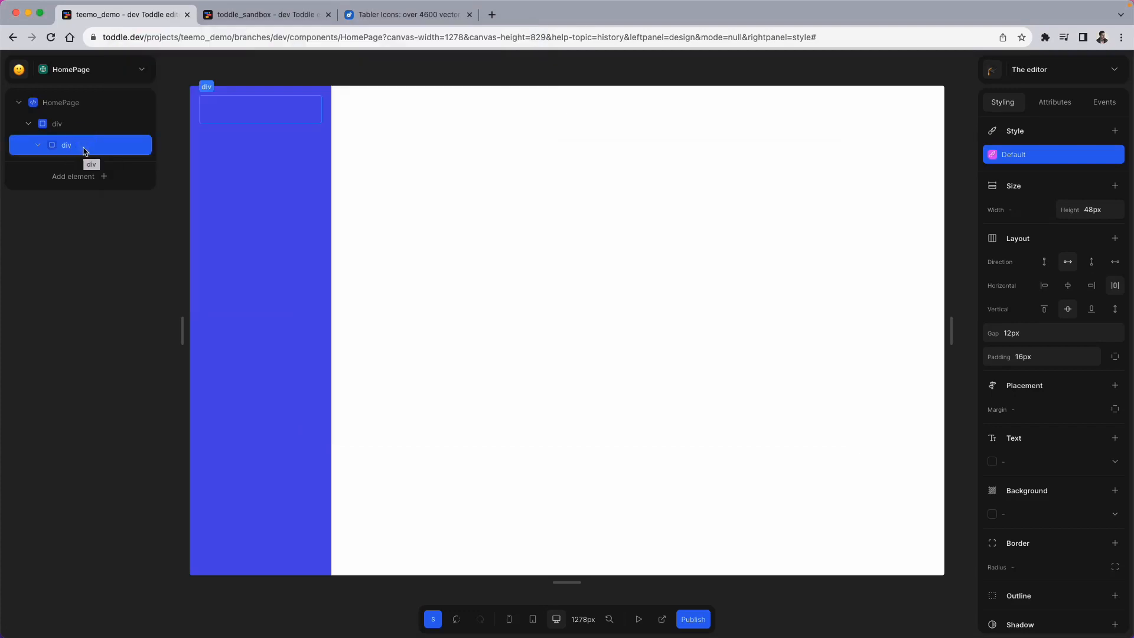
{"action": "key", "text": "super+v"}
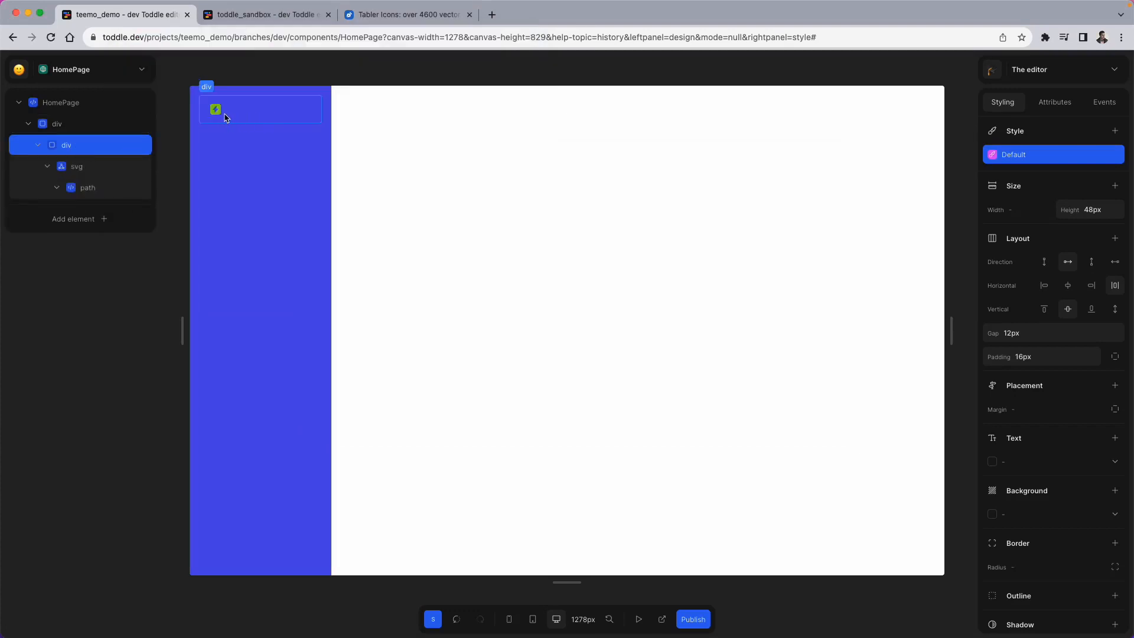
Step: Set the width and height attributes of the svg in the logo row to 32
{"action": "left_click", "coordinate": [115, 147]}
{"action": "left_click", "coordinate": [119, 172]}
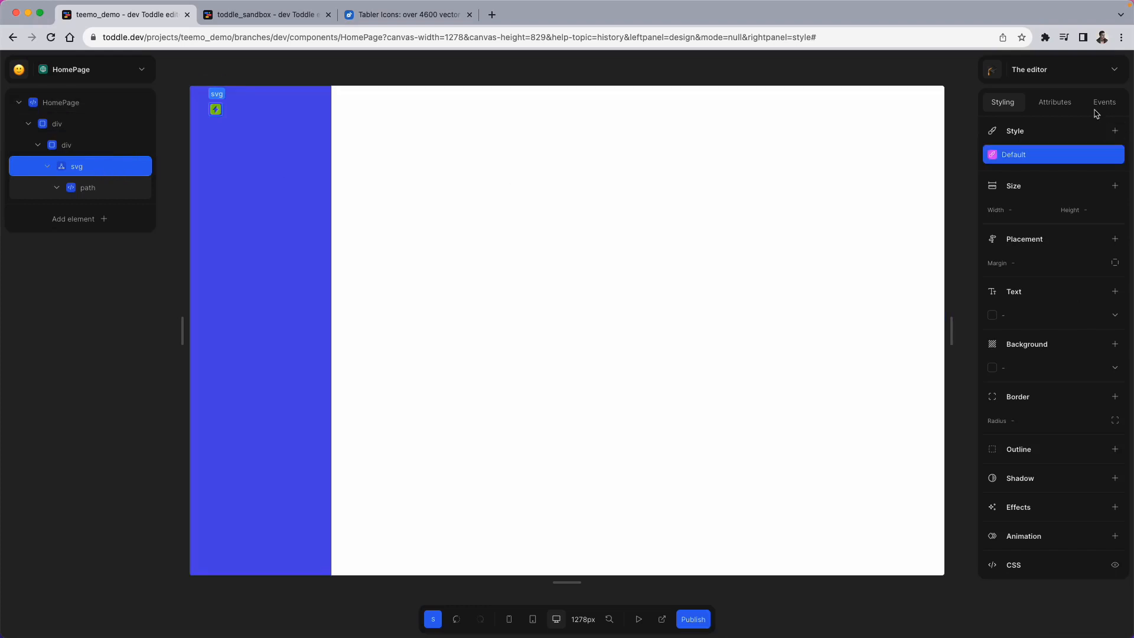
{"action": "left_click", "coordinate": [1060, 105]}
{"action": "left_click", "coordinate": [1056, 104]}
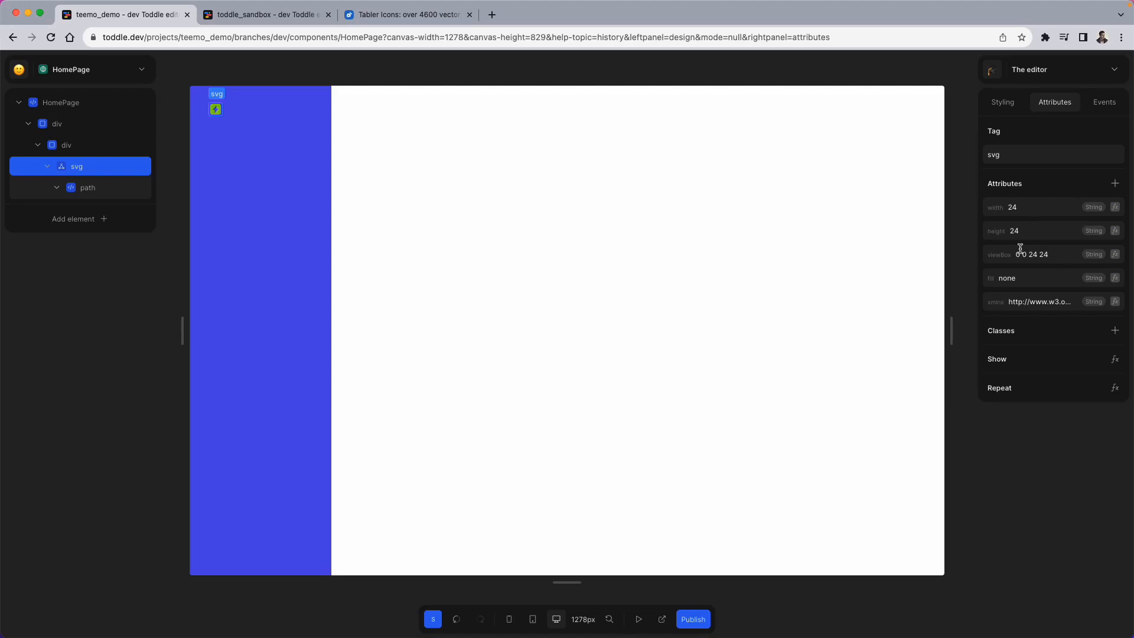
{"action": "double_click", "coordinate": [1028, 208]}
{"action": "type", "text": "32"}
{"action": "key", "text": "Tab"}
{"action": "type", "text": "32"}
{"action": "key", "text": "Return"}
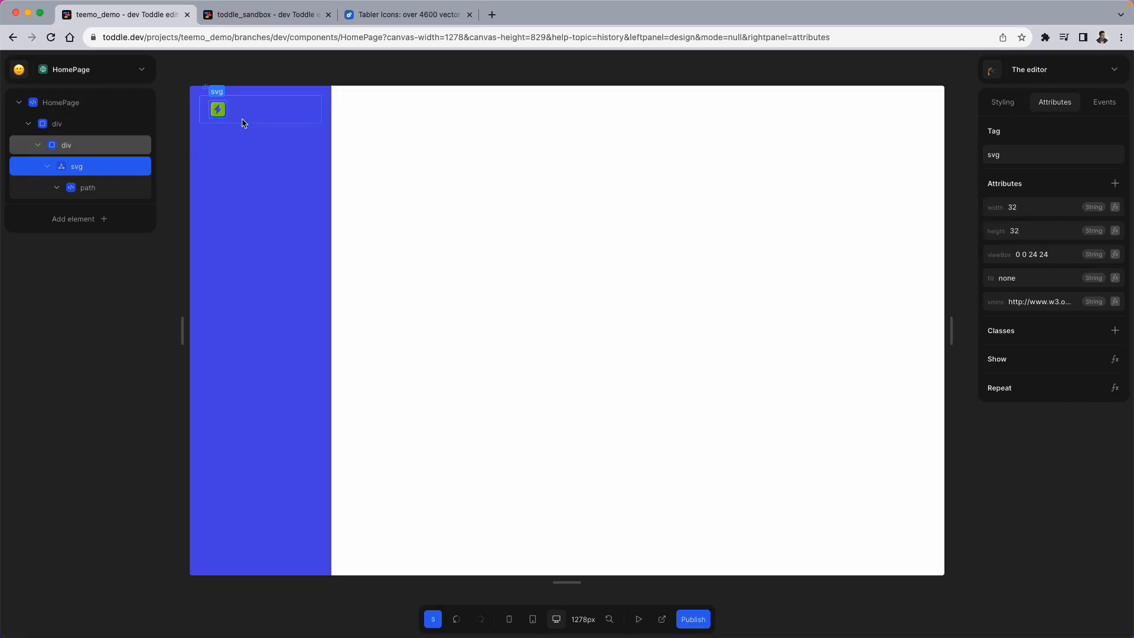
Step: Check the logo color in toddle_sandbox, then set the fill attribute of the teemo_demo svg's path to #ff0099
{"action": "left_click", "coordinate": [267, 16]}
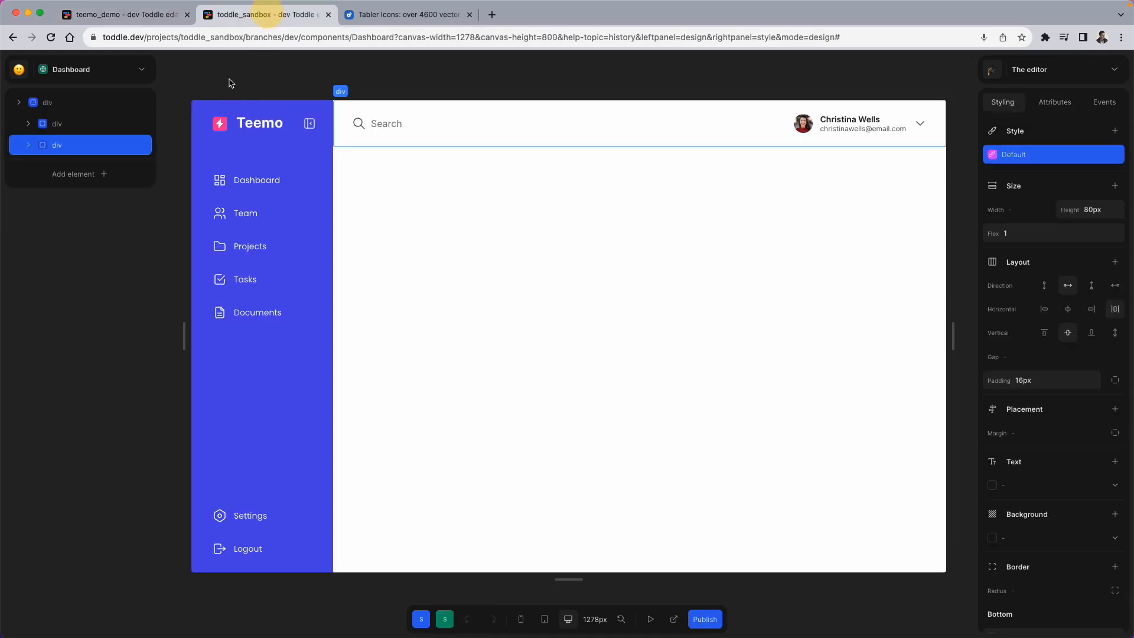
{"action": "left_click", "coordinate": [168, 17]}
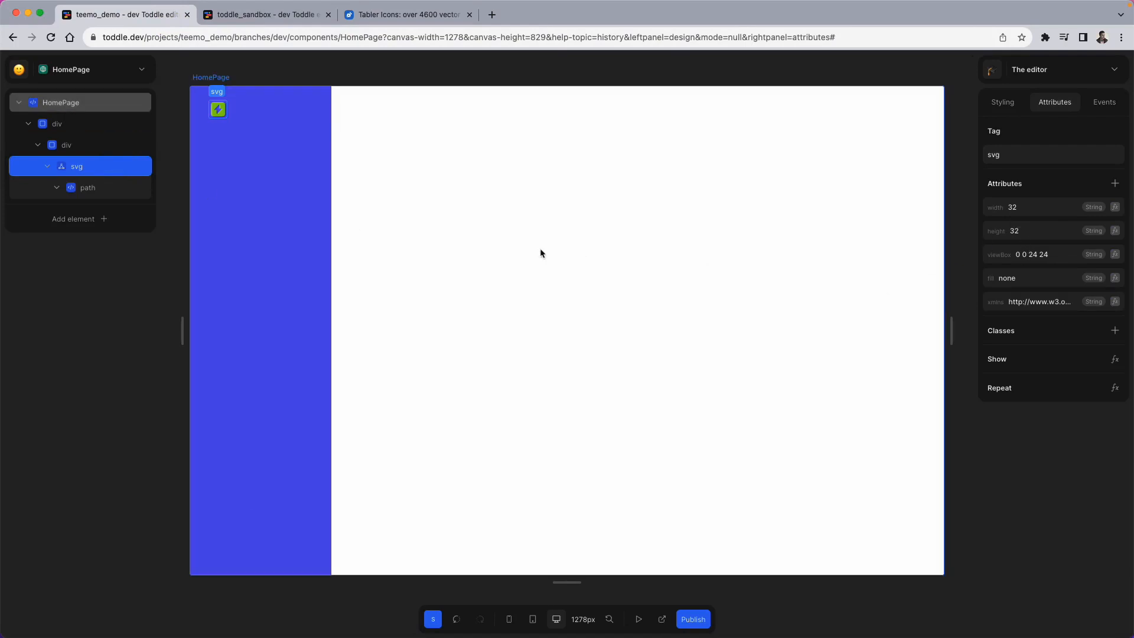
{"action": "left_click", "coordinate": [91, 189]}
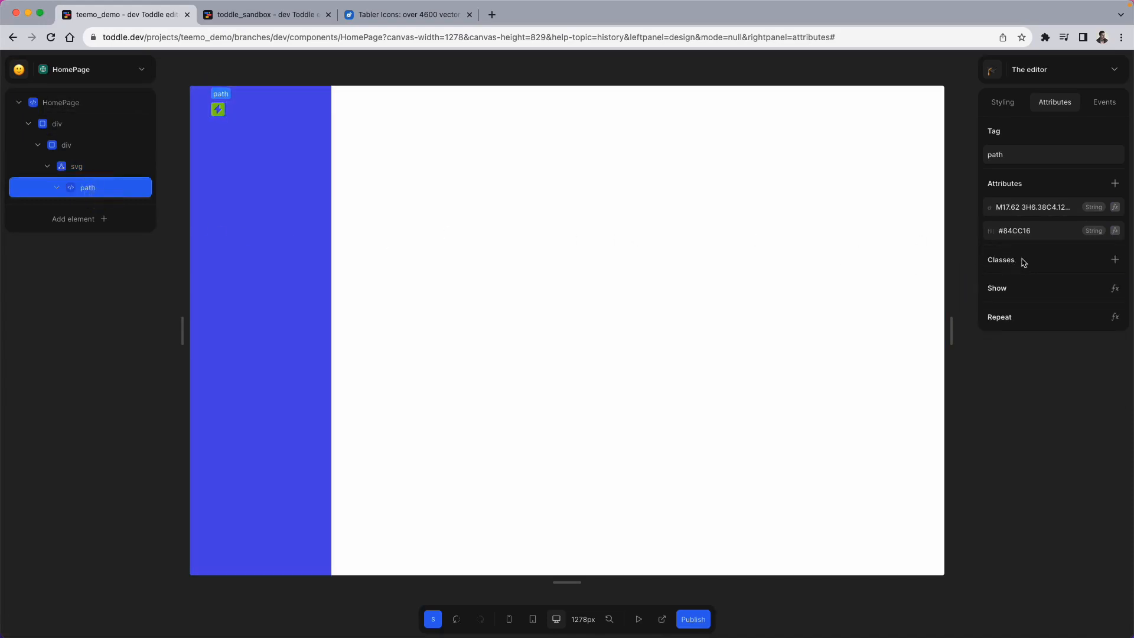
{"action": "left_click", "coordinate": [1039, 232]}
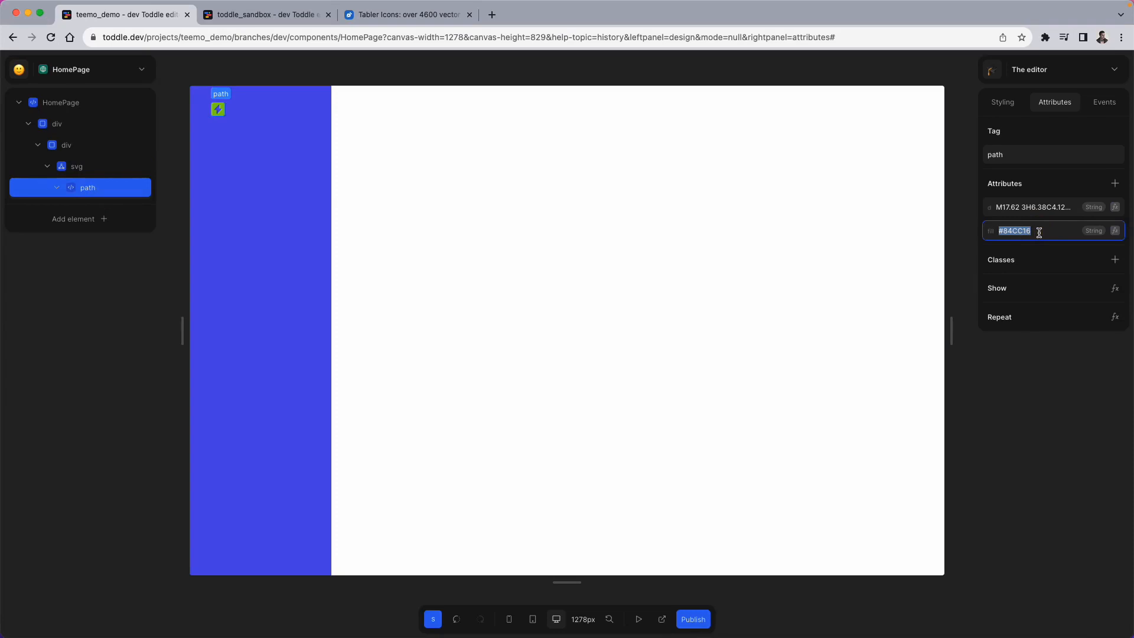
{"action": "key", "text": "Right"}
{"action": "key", "text": "alt+shift+Left"}
{"action": "type", "text": "ff0099"}
{"action": "key", "text": "Return"}
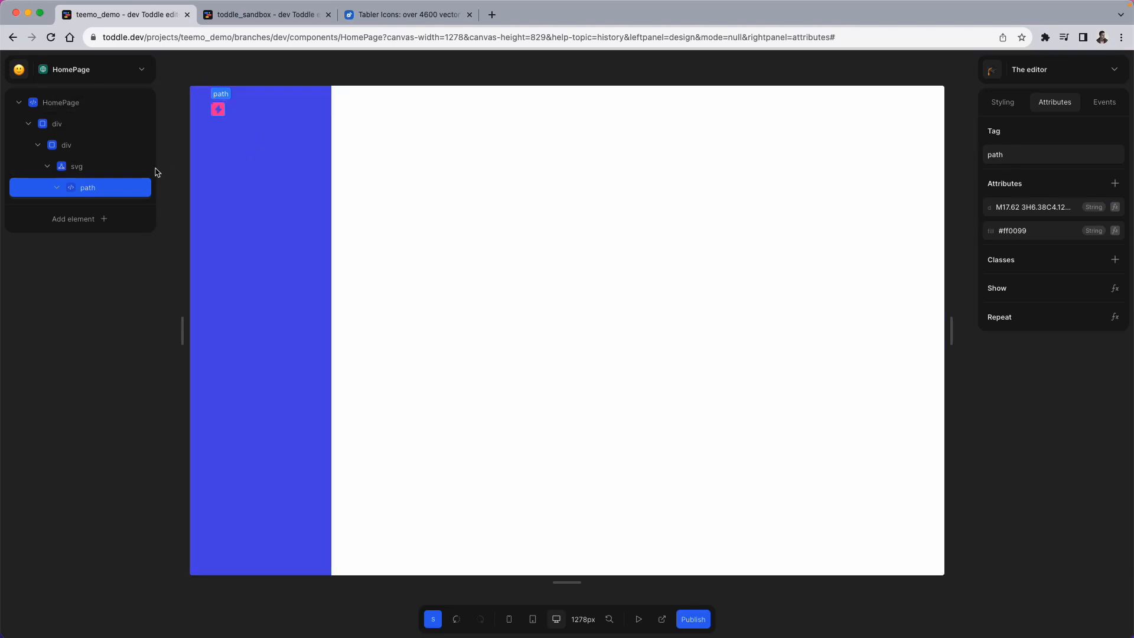
Step: Review the toddle_sandbox logo row, then add a div inside the teemo_demo logo row div, after the svg
{"action": "left_click", "coordinate": [266, 14]}
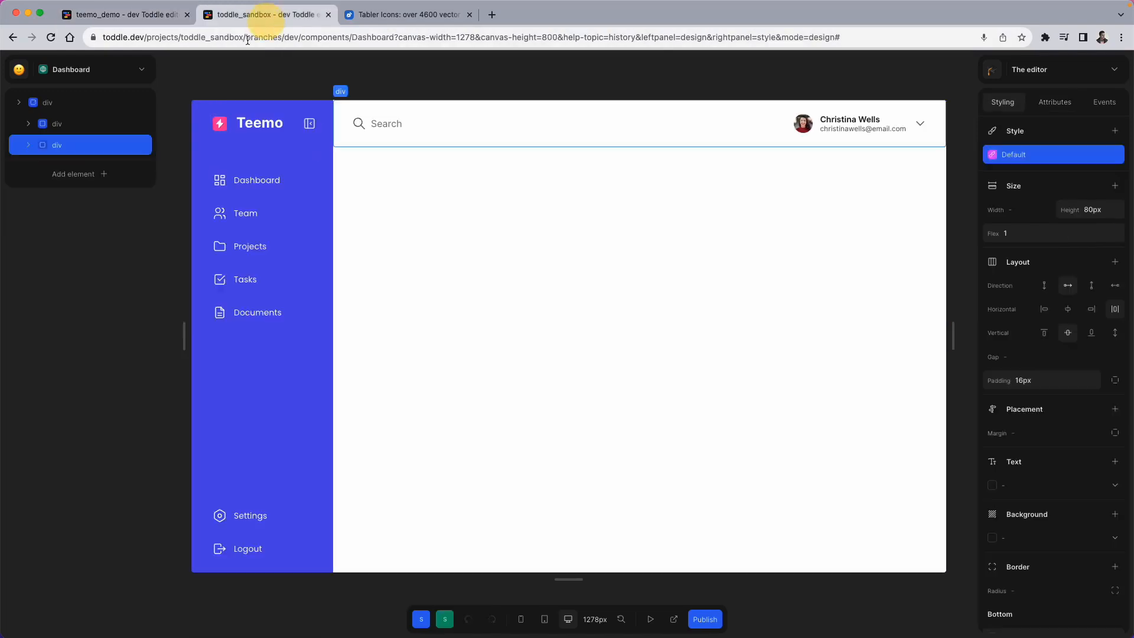
{"action": "left_click", "coordinate": [129, 15]}
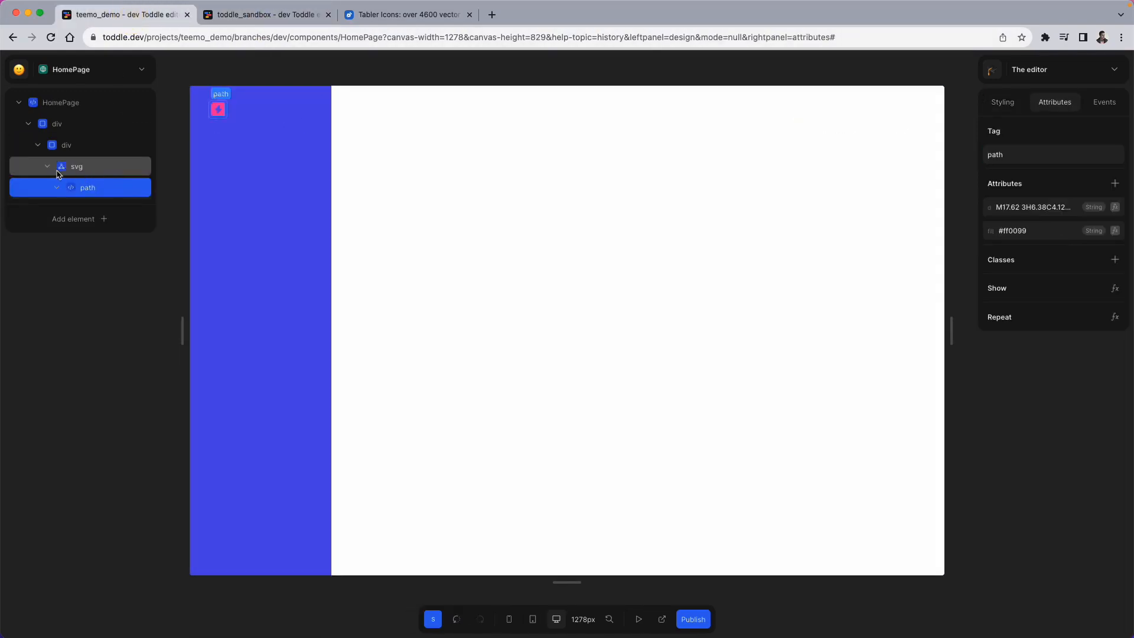
{"action": "left_click", "coordinate": [47, 167]}
{"action": "left_click", "coordinate": [86, 147]}
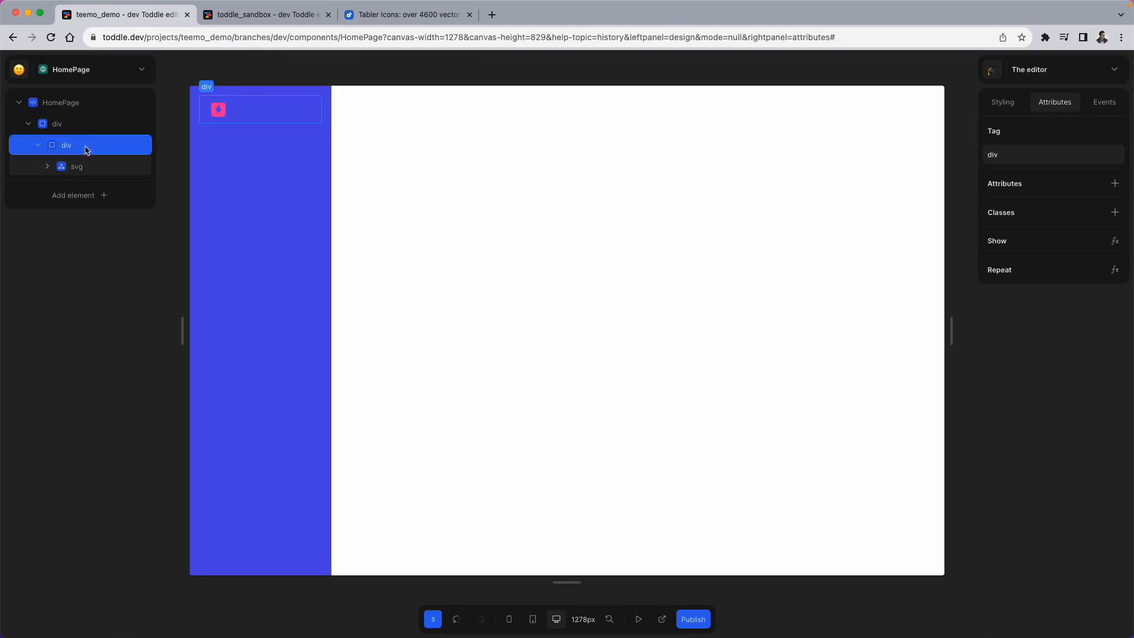
{"action": "left_click", "coordinate": [86, 149]}
{"action": "left_click", "coordinate": [102, 147]}
{"action": "key", "text": "a"}
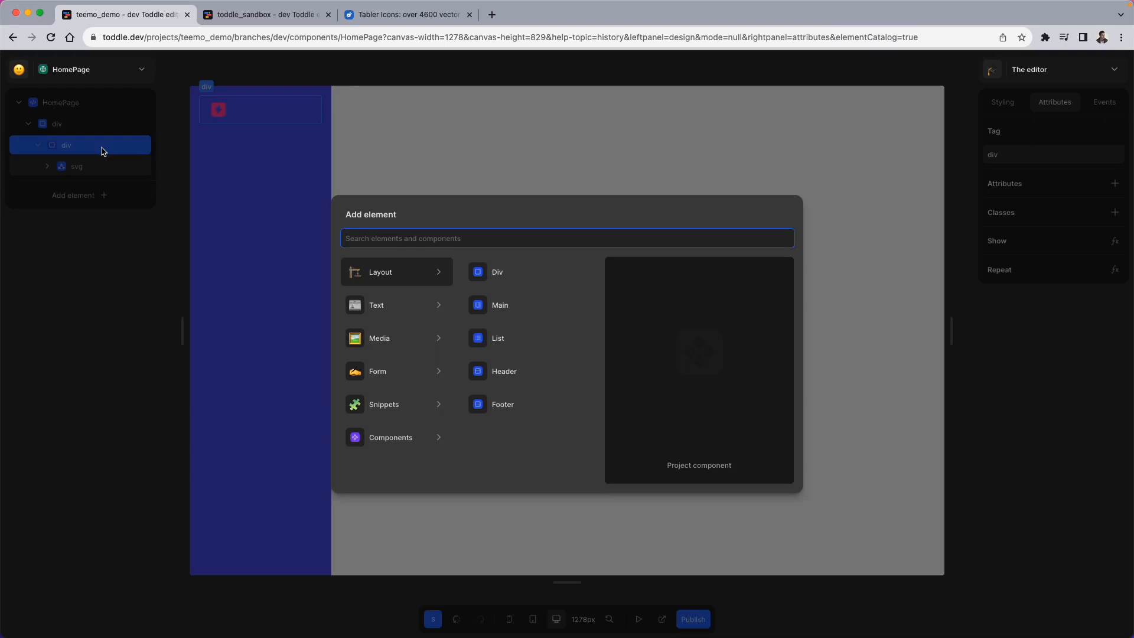
{"action": "left_click", "coordinate": [484, 272]}
Step: Set the width and height of the div beside the svg to 20px each
{"action": "left_click", "coordinate": [97, 187]}
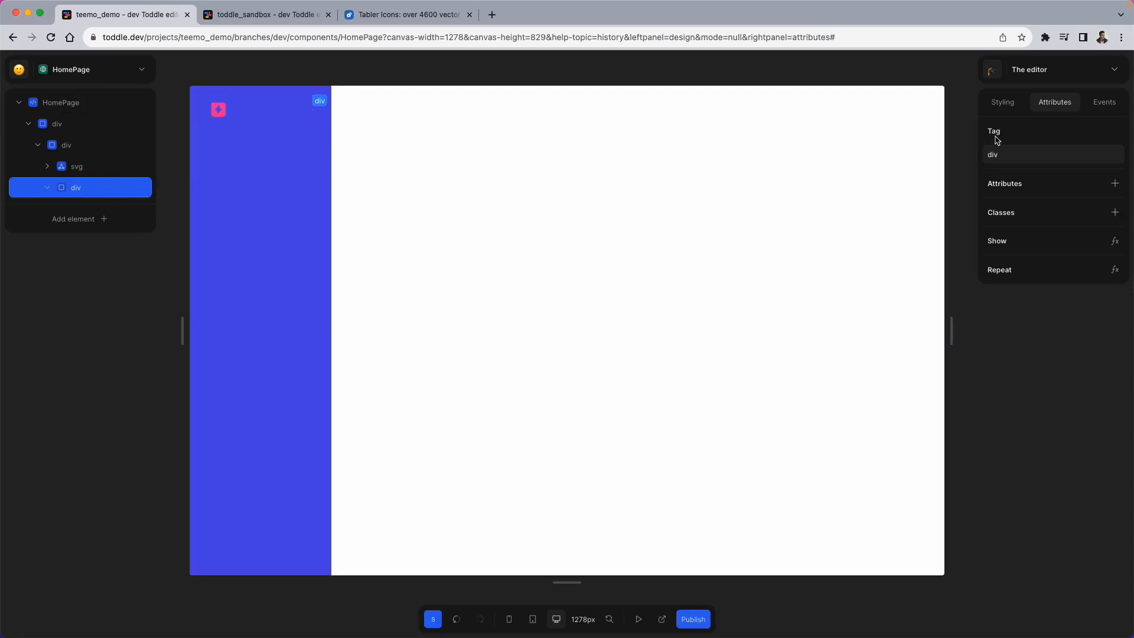
{"action": "left_click", "coordinate": [1001, 105]}
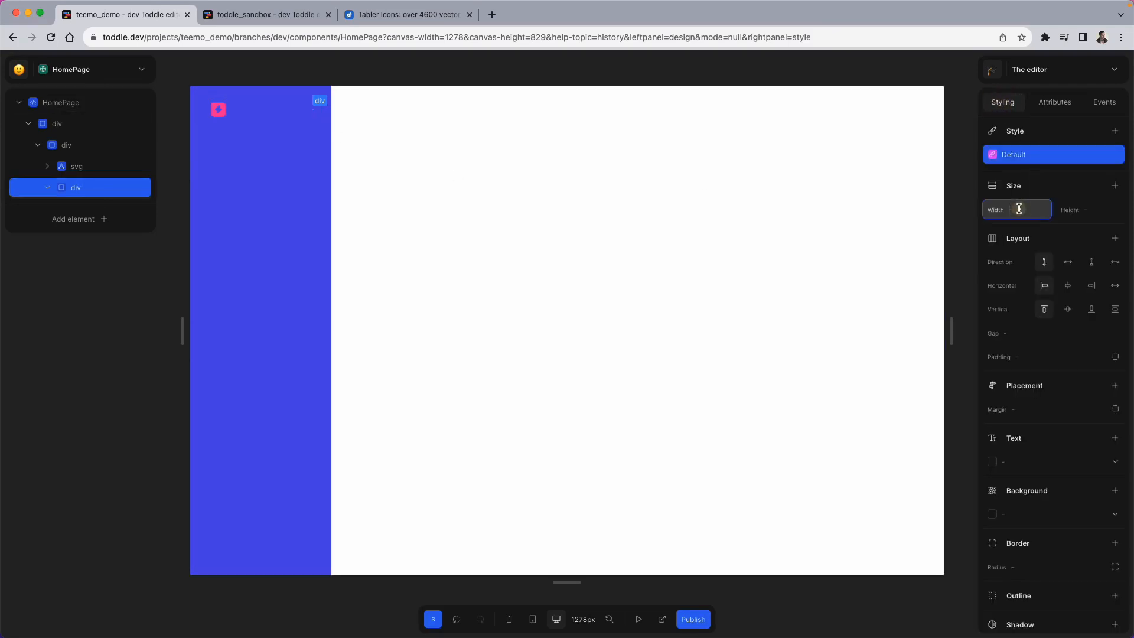
{"action": "left_click", "coordinate": [1019, 209]}
{"action": "type", "text": "20"}
{"action": "key", "text": "Tab"}
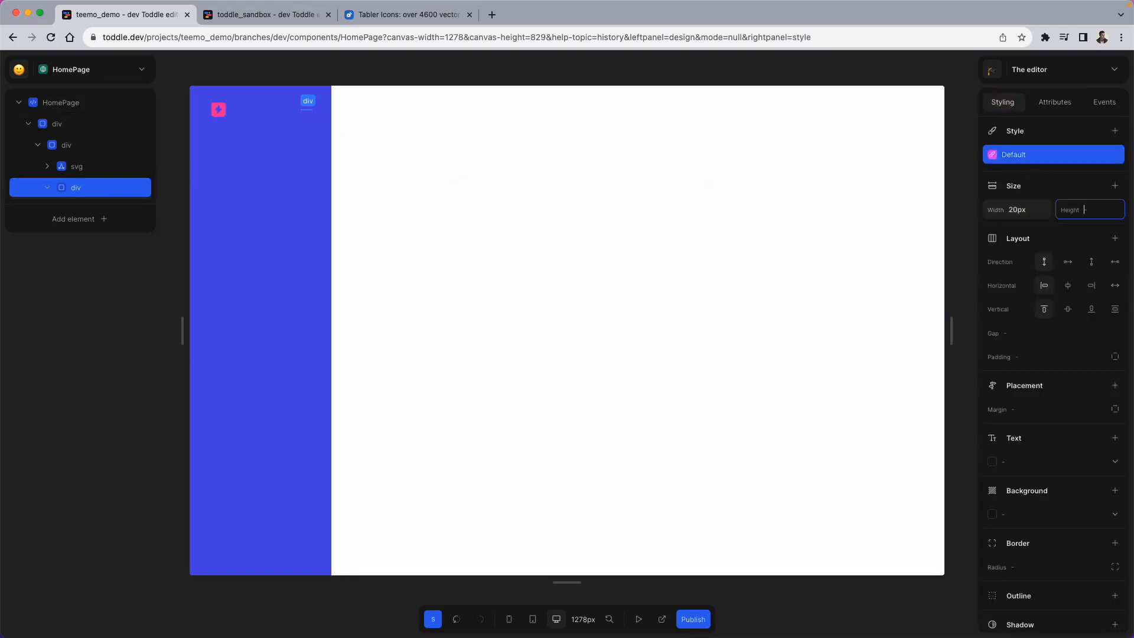
{"action": "type", "text": "20px"}
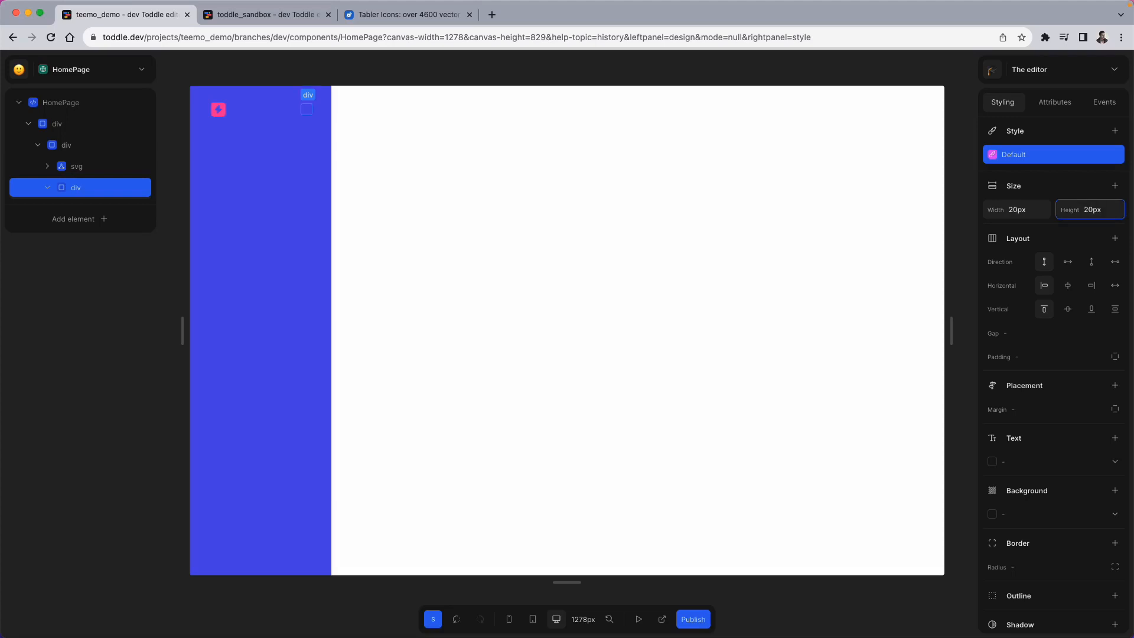
Step: Set the background color of the 20px square div to #ffffff
{"action": "left_click", "coordinate": [994, 518]}
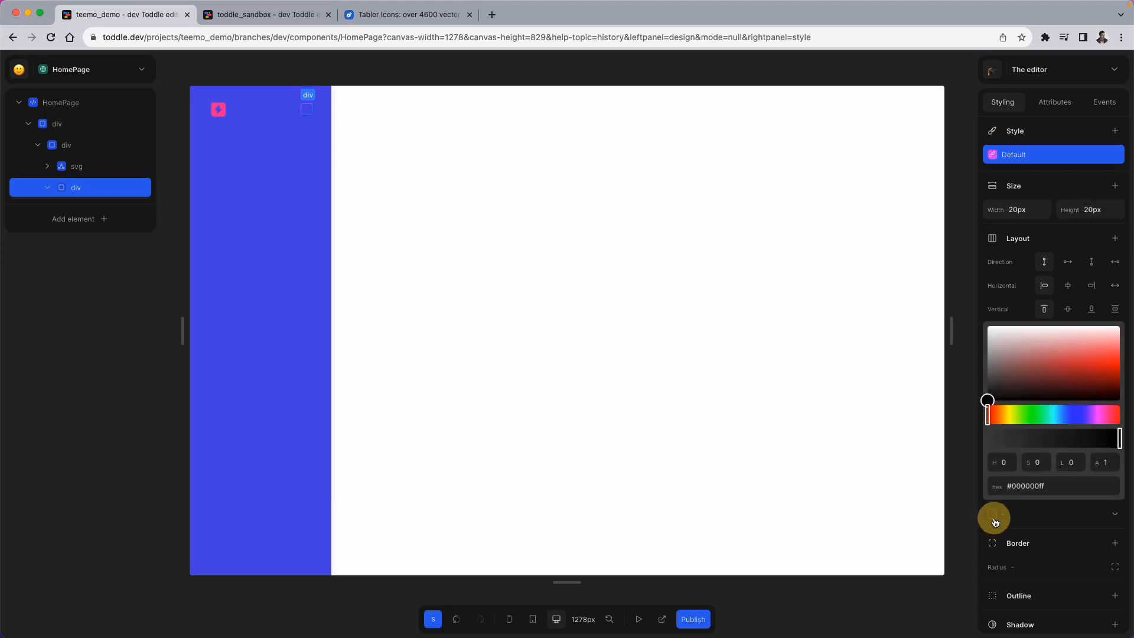
{"action": "left_click", "coordinate": [1031, 486]}
{"action": "key", "text": "shift+End"}
{"action": "type", "text": "ff"}
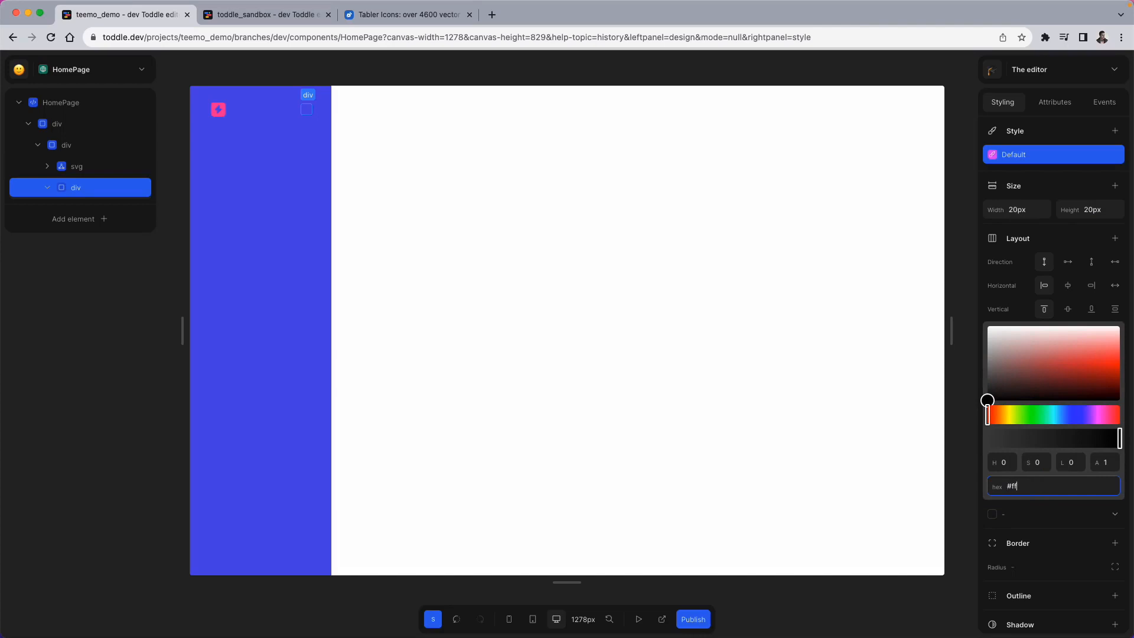
{"action": "type", "text": "ffff"}
{"action": "key", "text": "Return"}
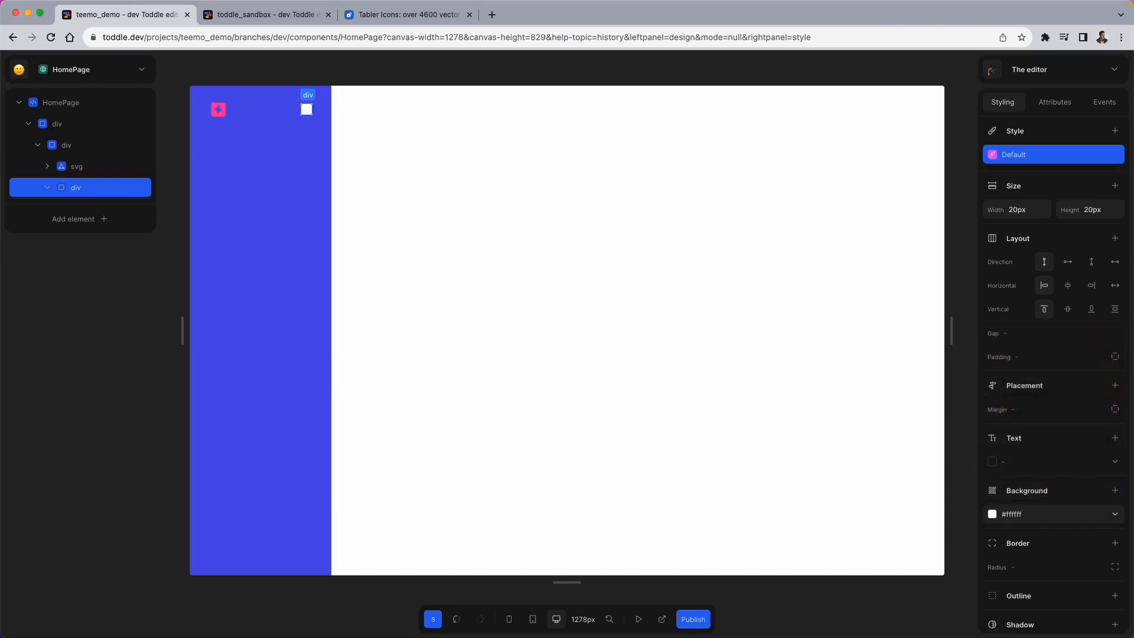
Step: Add another div inside the logo row div, alongside the svg and the white square
{"action": "left_click", "coordinate": [100, 149]}
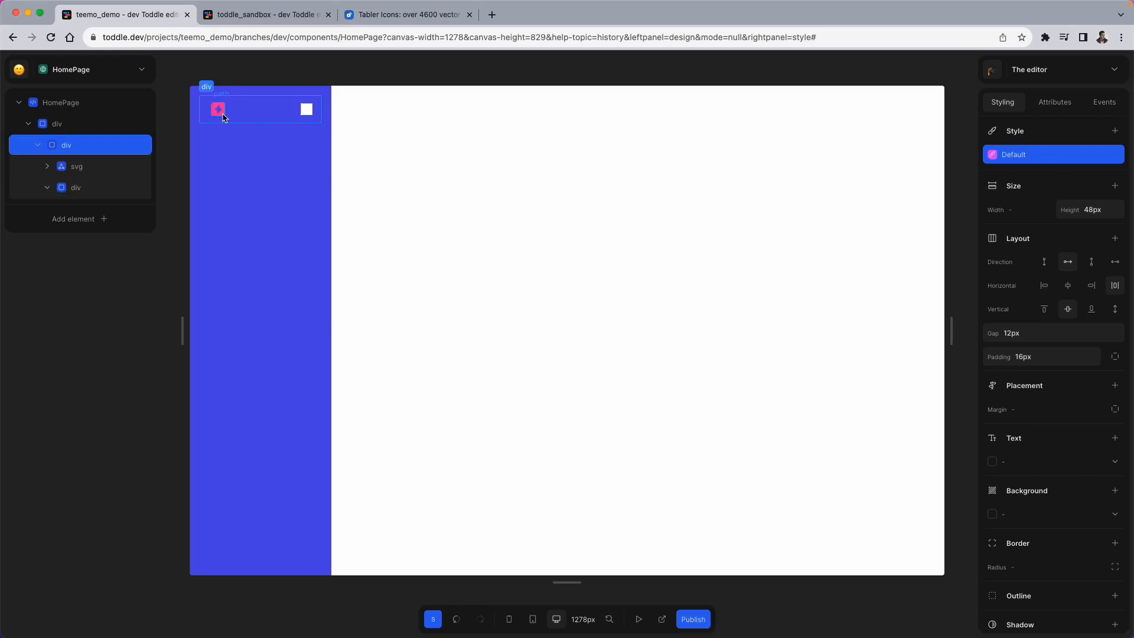
{"action": "left_click", "coordinate": [98, 147]}
{"action": "key", "text": "a"}
{"action": "left_click", "coordinate": [480, 269]}
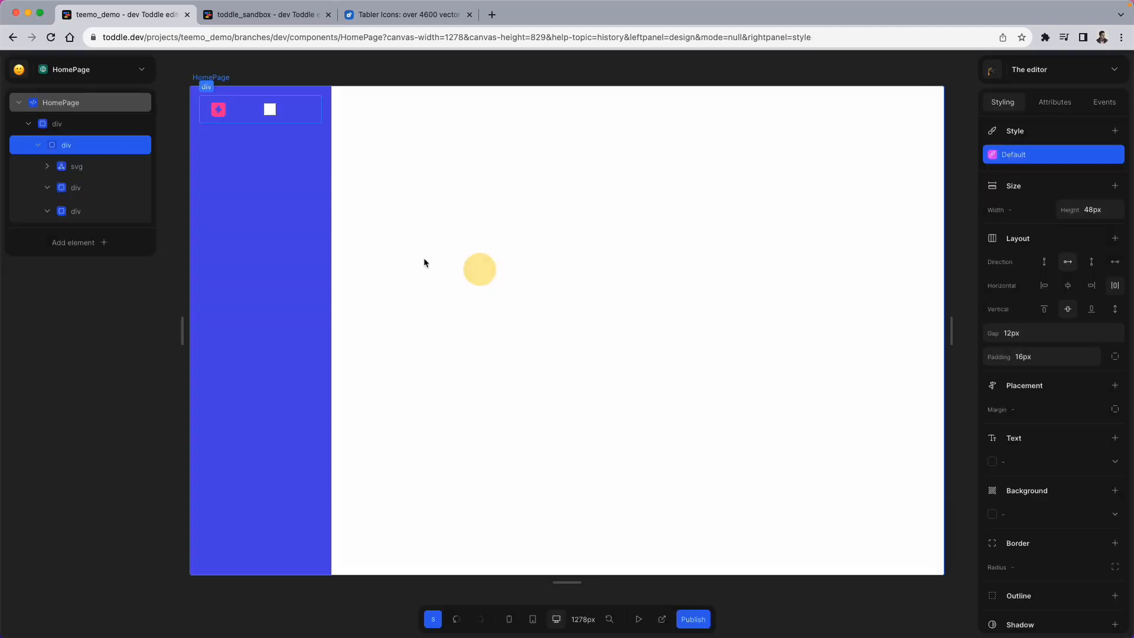
Step: Make the new div the row's first child and nest the white square and the svg in it, with the square above the svg
{"action": "left_click_drag", "start_coordinate": [86, 212], "coordinate": [94, 173]}
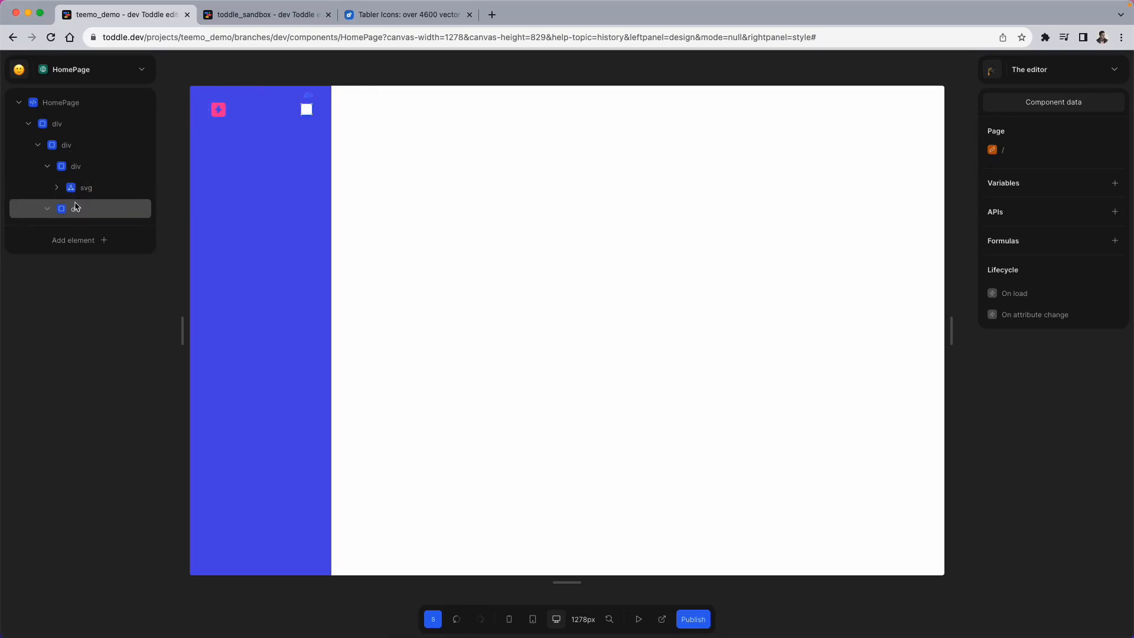
{"action": "left_click_drag", "start_coordinate": [62, 207], "coordinate": [79, 172]}
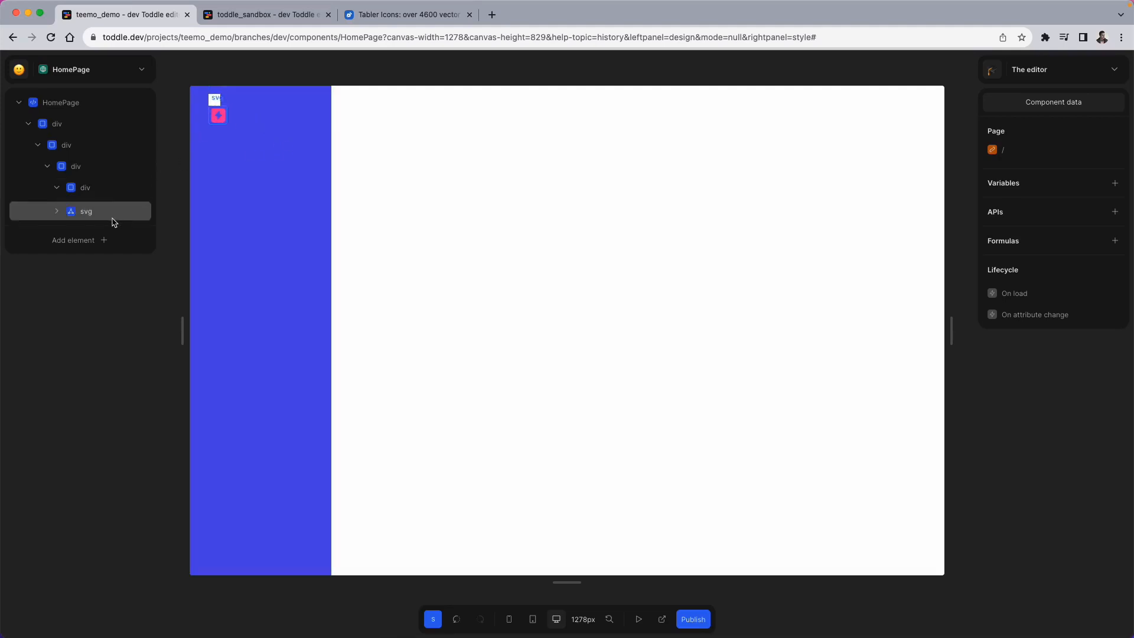
{"action": "left_click", "coordinate": [124, 190]}
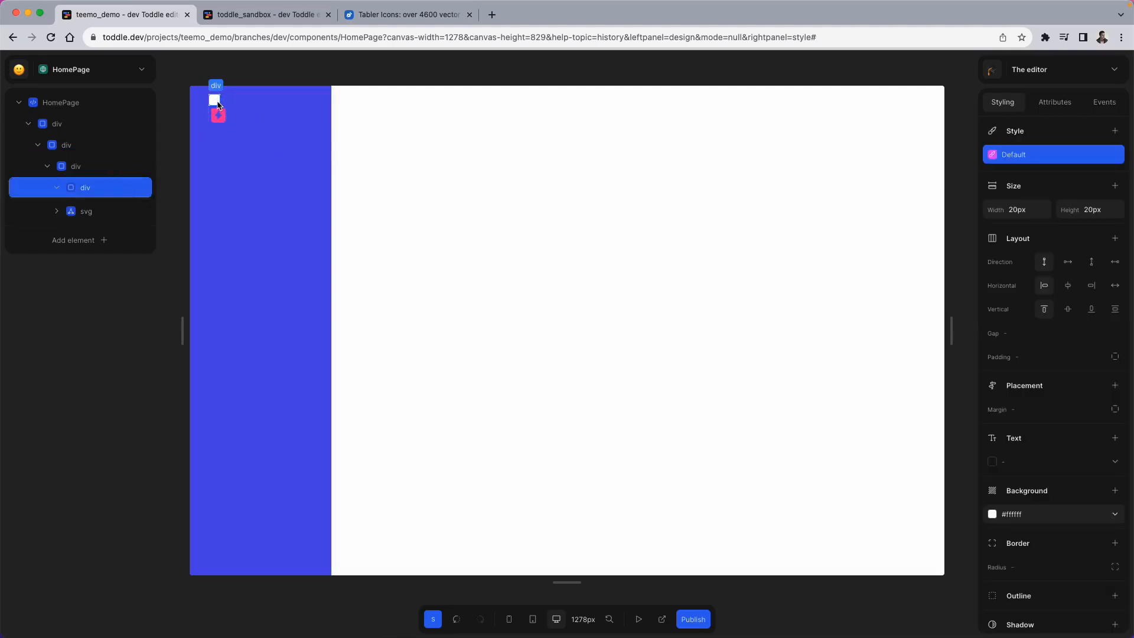
Step: Center the contents of the div wrapping the square and the svg both horizontally and vertically
{"action": "left_click", "coordinate": [109, 170]}
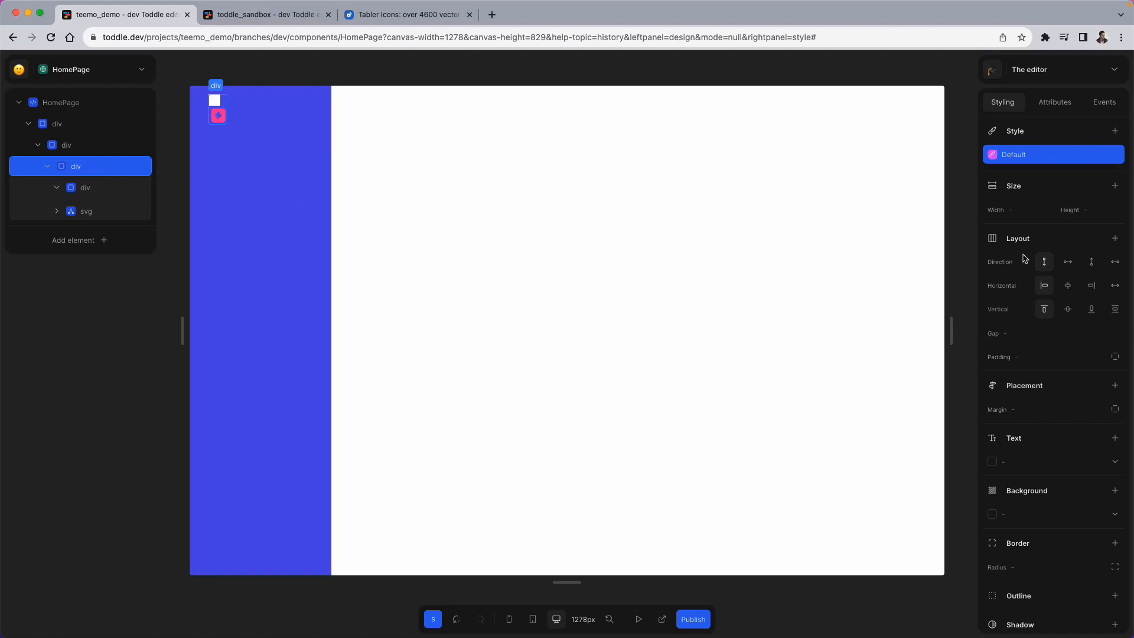
{"action": "left_click", "coordinate": [1068, 286]}
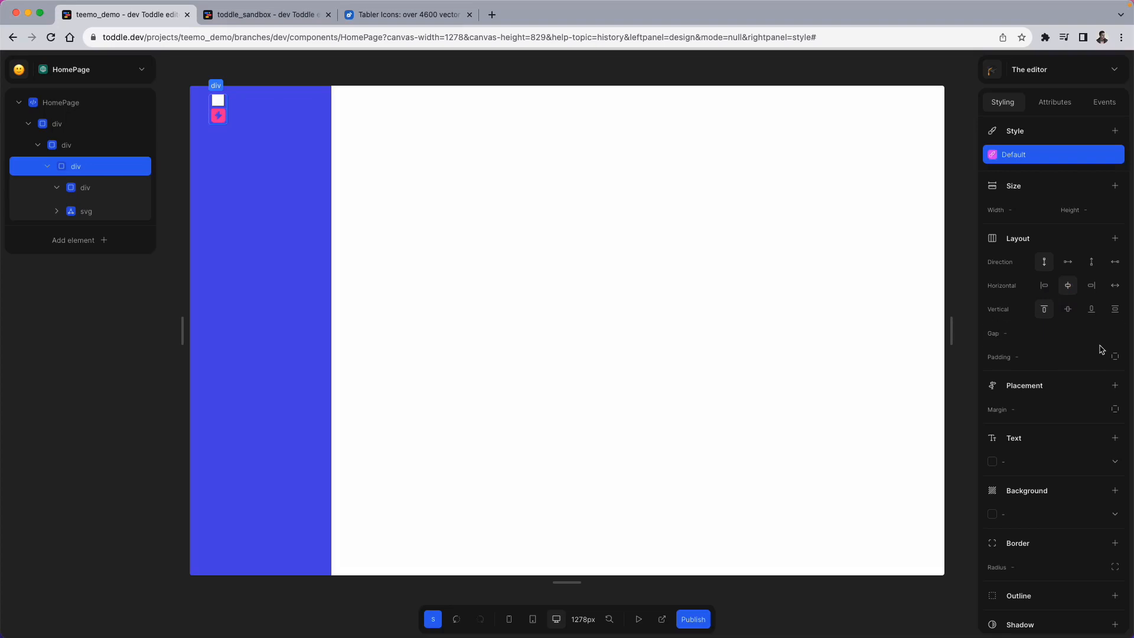
{"action": "left_click", "coordinate": [1072, 311]}
{"action": "left_click", "coordinate": [1068, 309]}
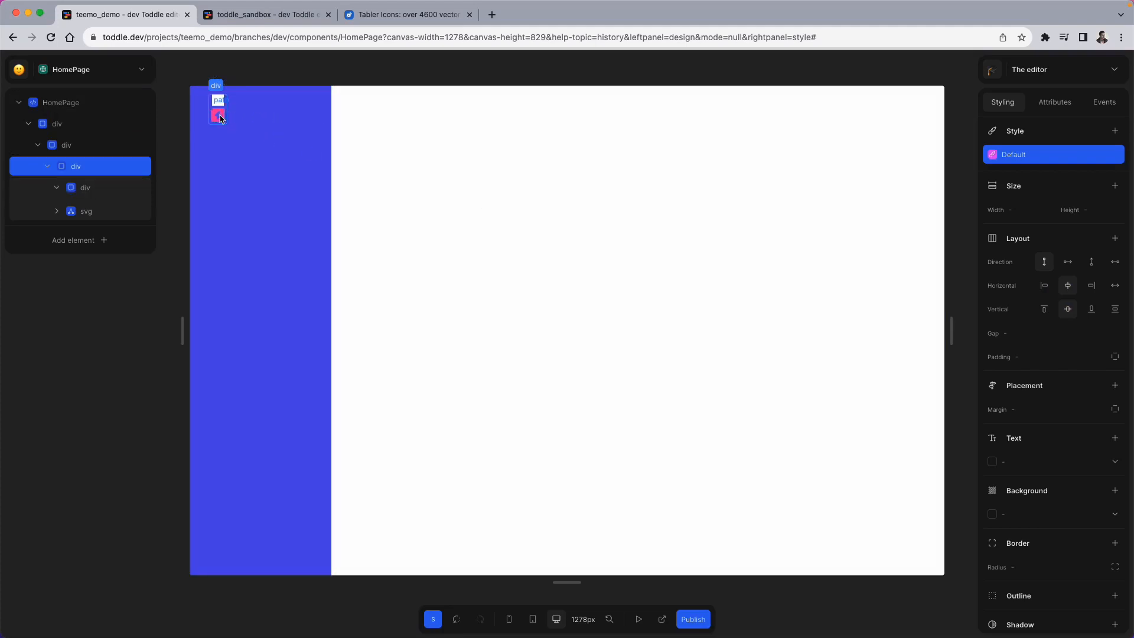
Step: Set the white square div's position to Absolute so it sits behind the logo svg
{"action": "left_click", "coordinate": [111, 187]}
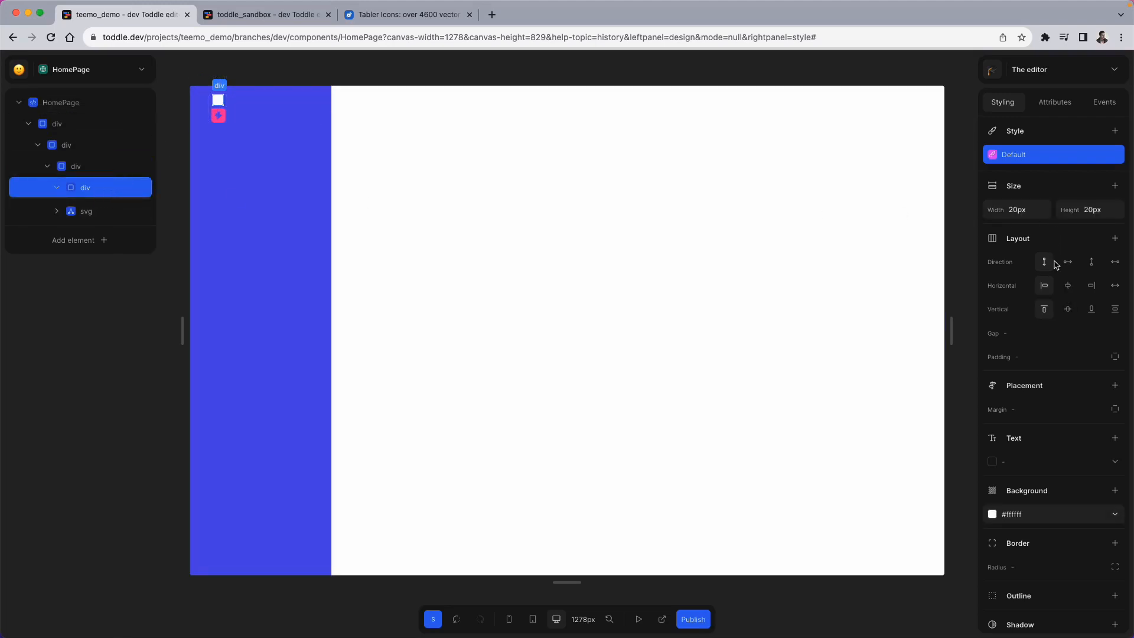
{"action": "scroll", "coordinate": [1053, 268], "scroll_direction": "down", "scroll_amount": 3}
{"action": "scroll", "coordinate": [1052, 269], "scroll_direction": "up", "scroll_amount": 4}
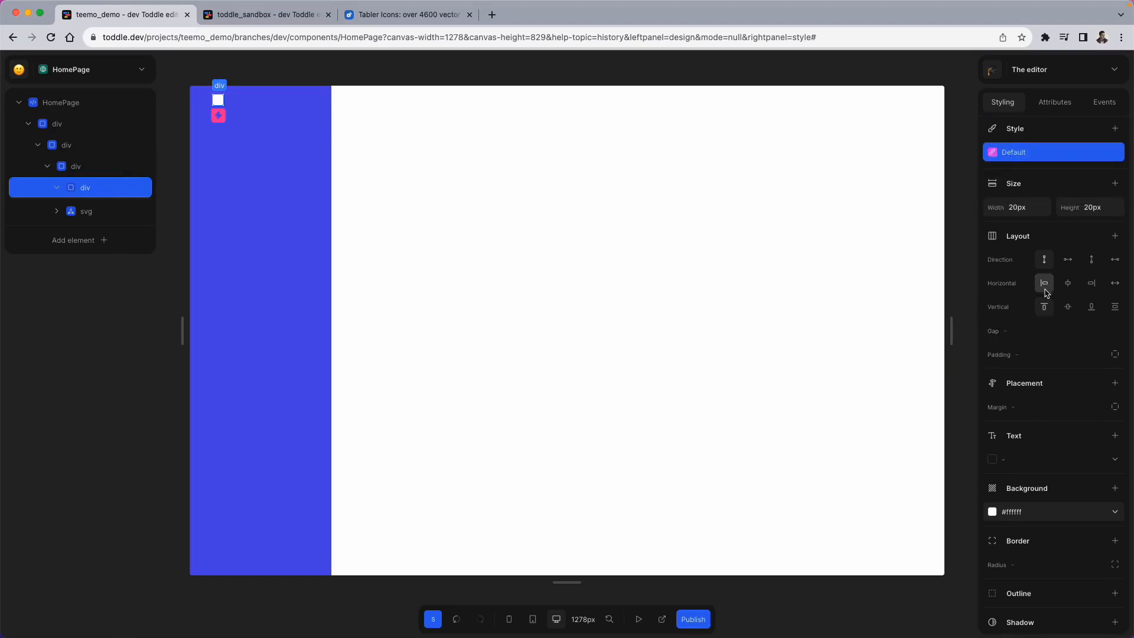
{"action": "scroll", "coordinate": [1046, 284], "scroll_direction": "down", "scroll_amount": 4}
{"action": "left_click", "coordinate": [1040, 294]}
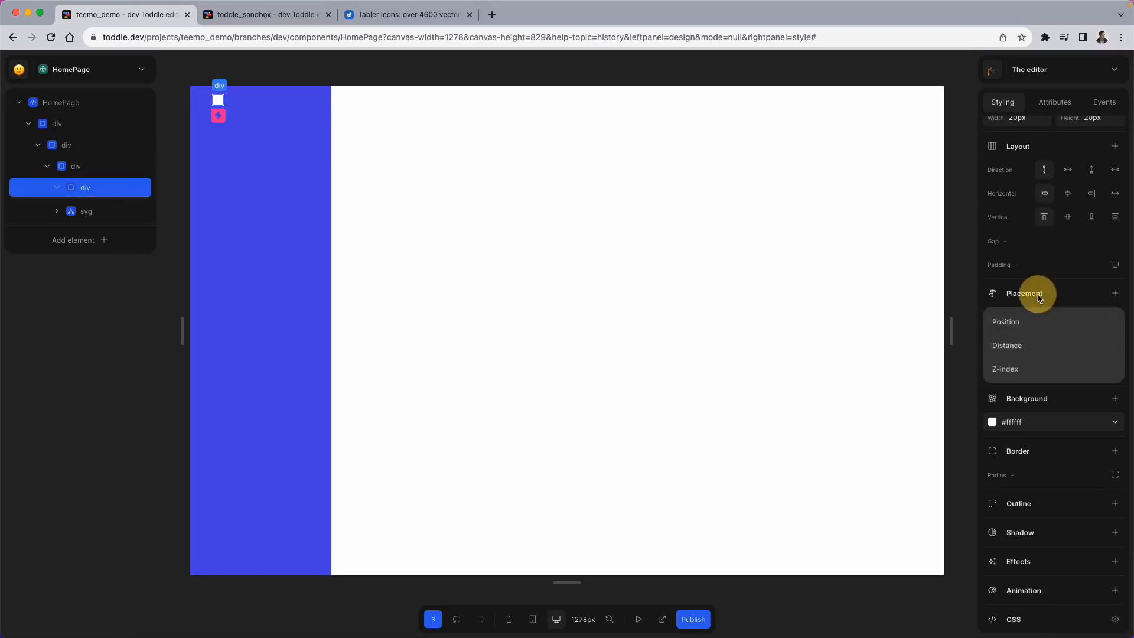
{"action": "left_click", "coordinate": [1035, 323]}
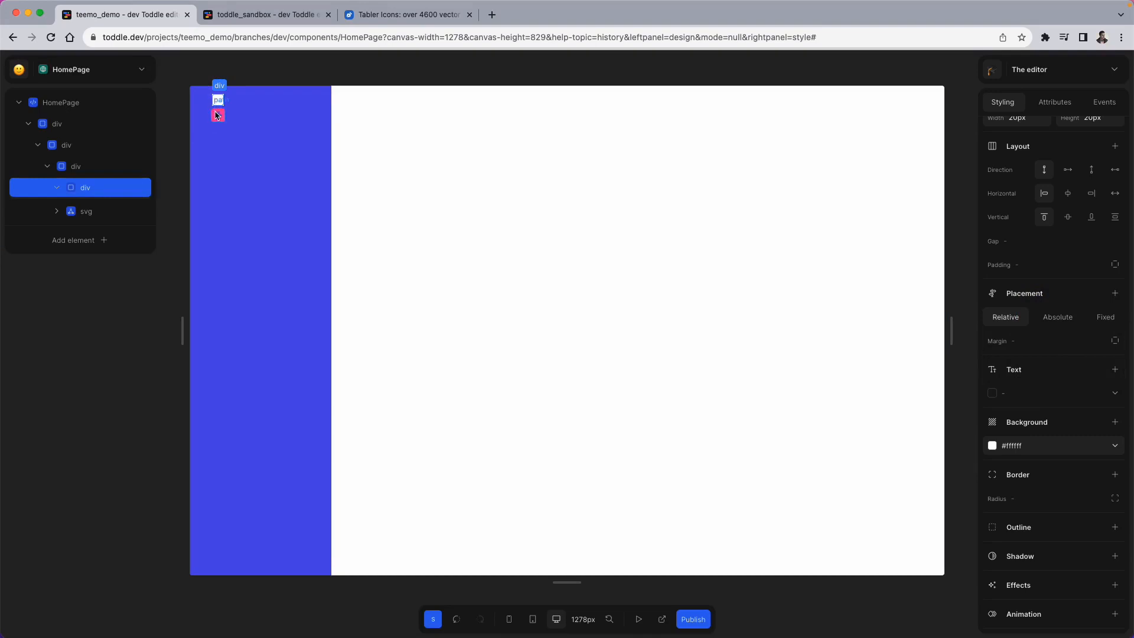
{"action": "left_click", "coordinate": [1067, 319]}
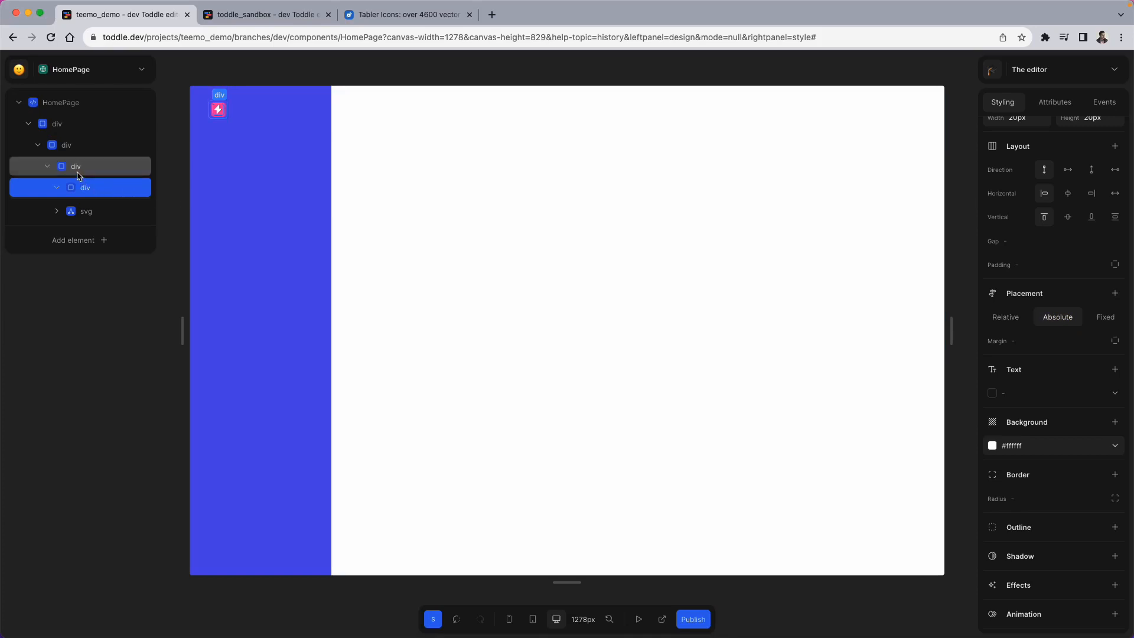
Step: Add a Span element inside the logo row div, after the div holding the logo
{"action": "left_click", "coordinate": [80, 148]}
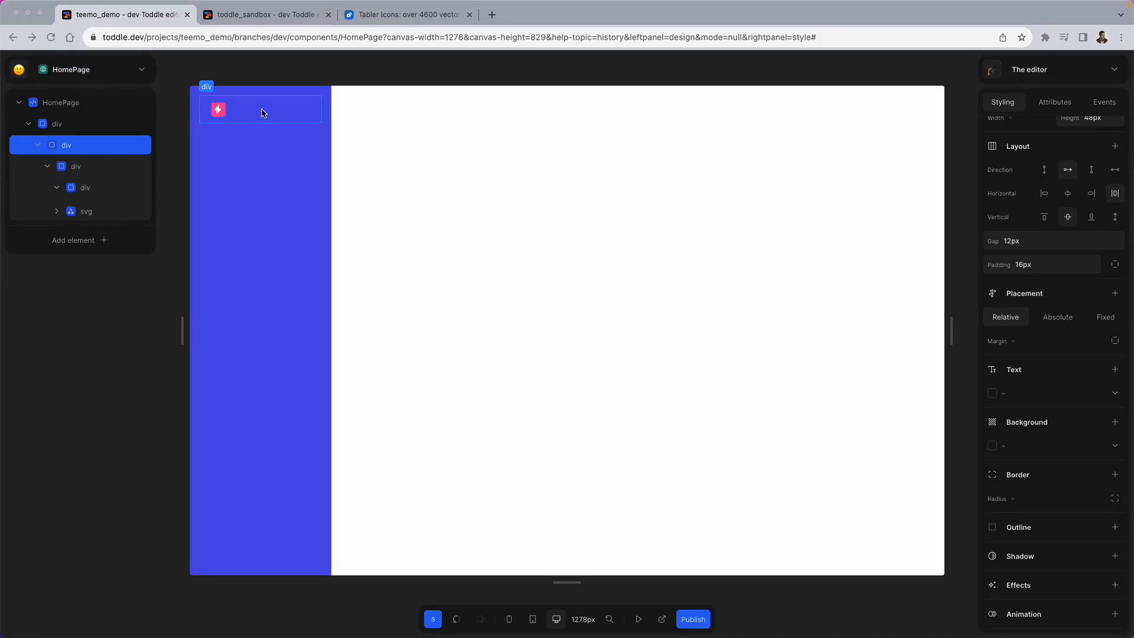
{"action": "left_click", "coordinate": [256, 117]}
{"action": "left_click", "coordinate": [101, 144]}
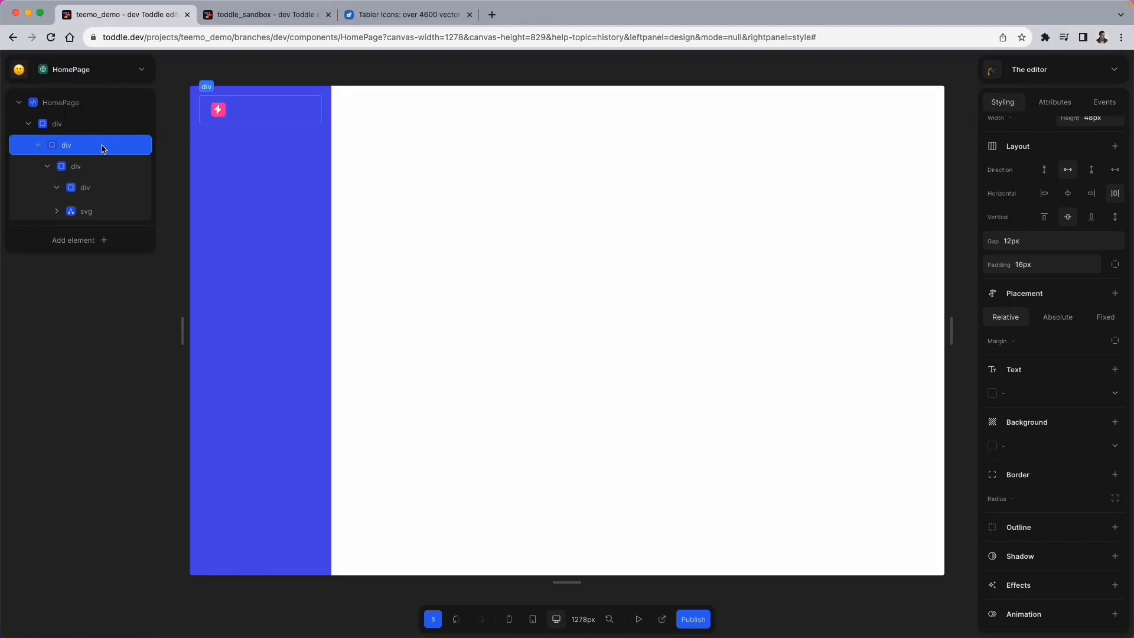
{"action": "key", "text": "a"}
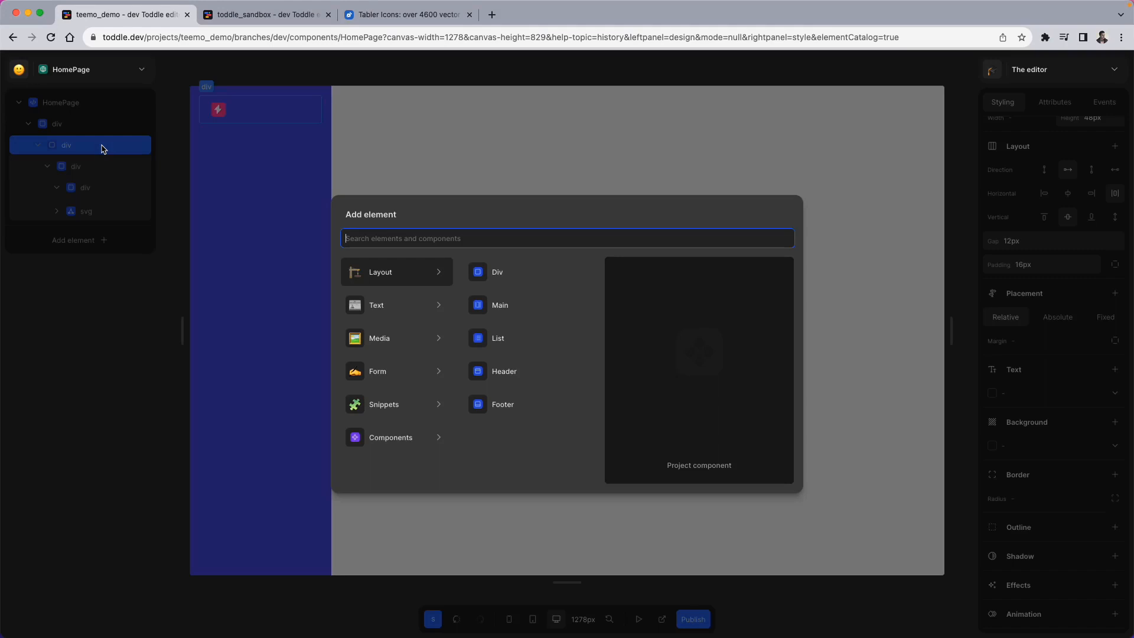
{"action": "type", "text": "sp"}
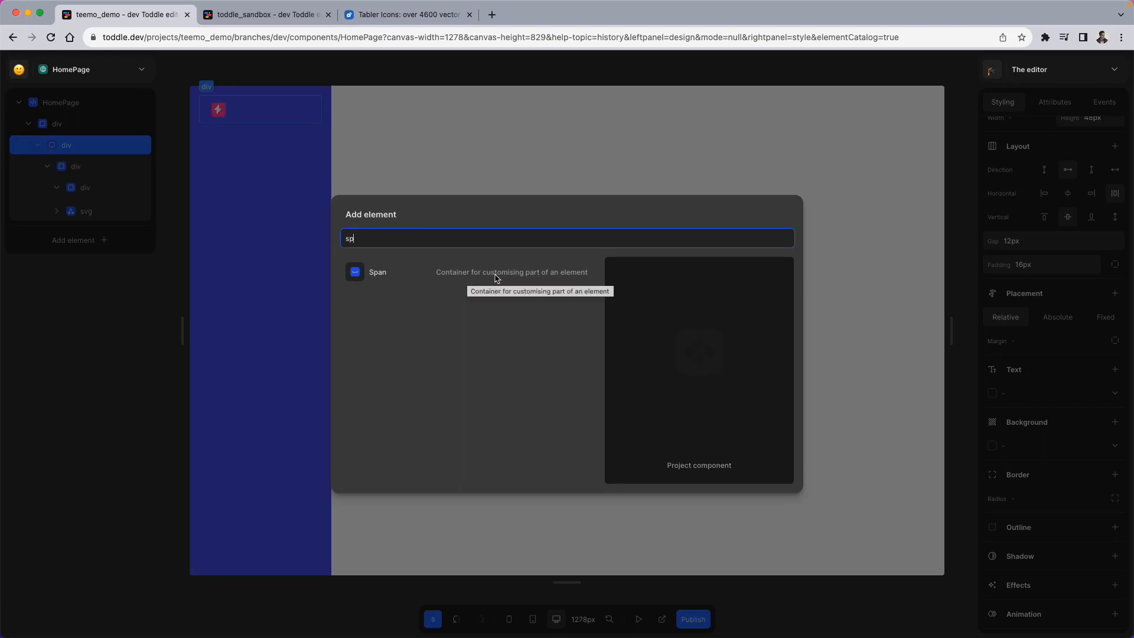
{"action": "left_click", "coordinate": [381, 272]}
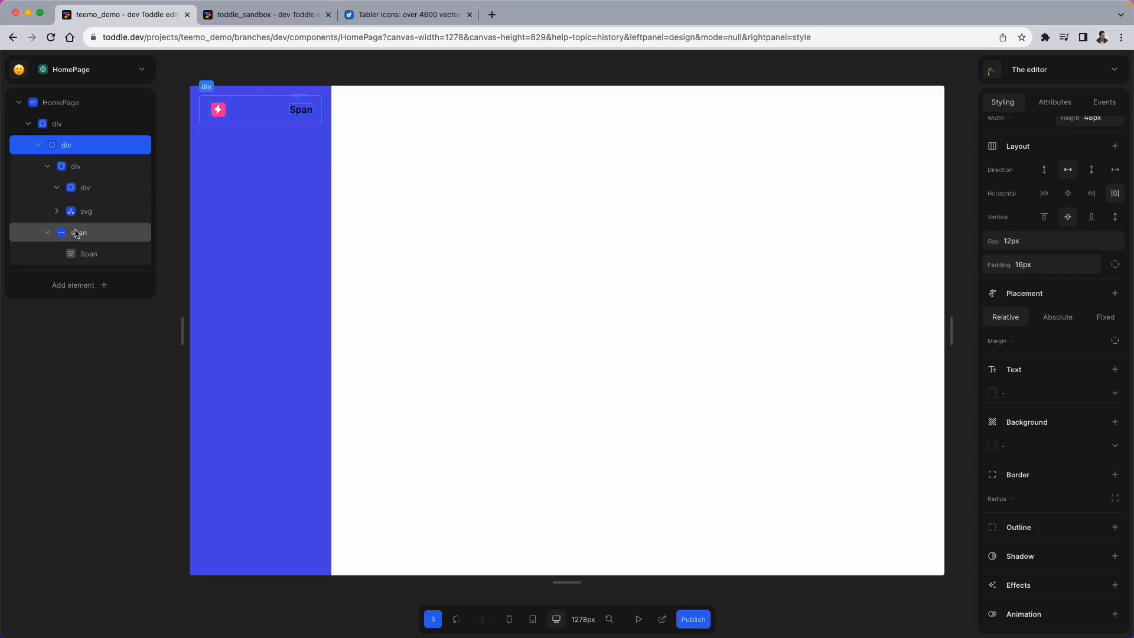
Step: Replace the text inside the logo row's span with "Teemo"
{"action": "left_click", "coordinate": [77, 233]}
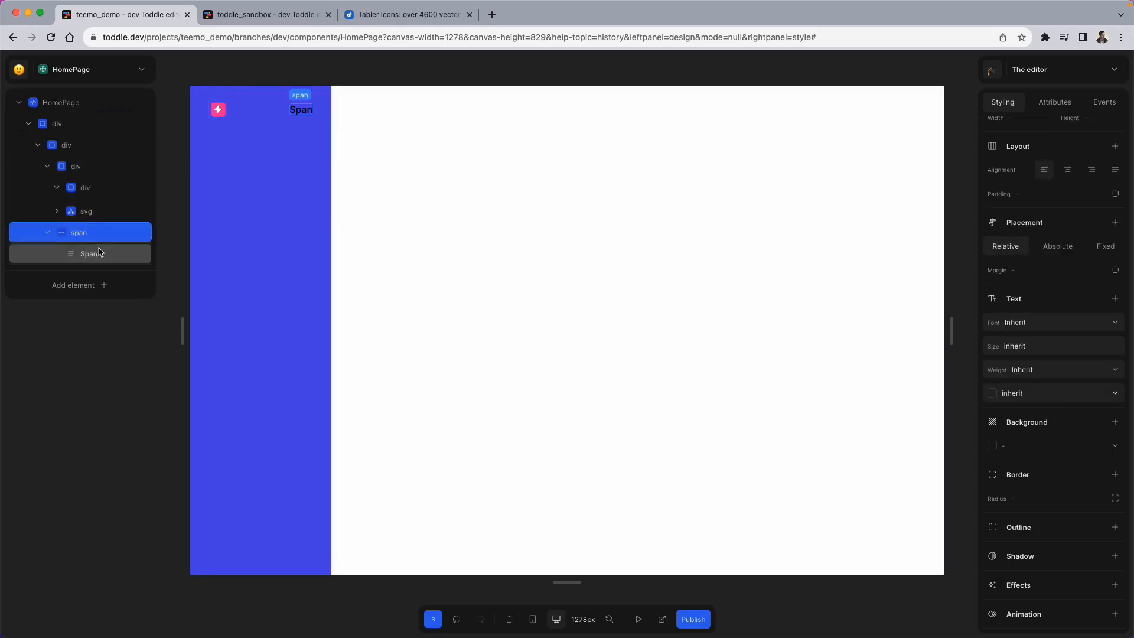
{"action": "left_click", "coordinate": [99, 258]}
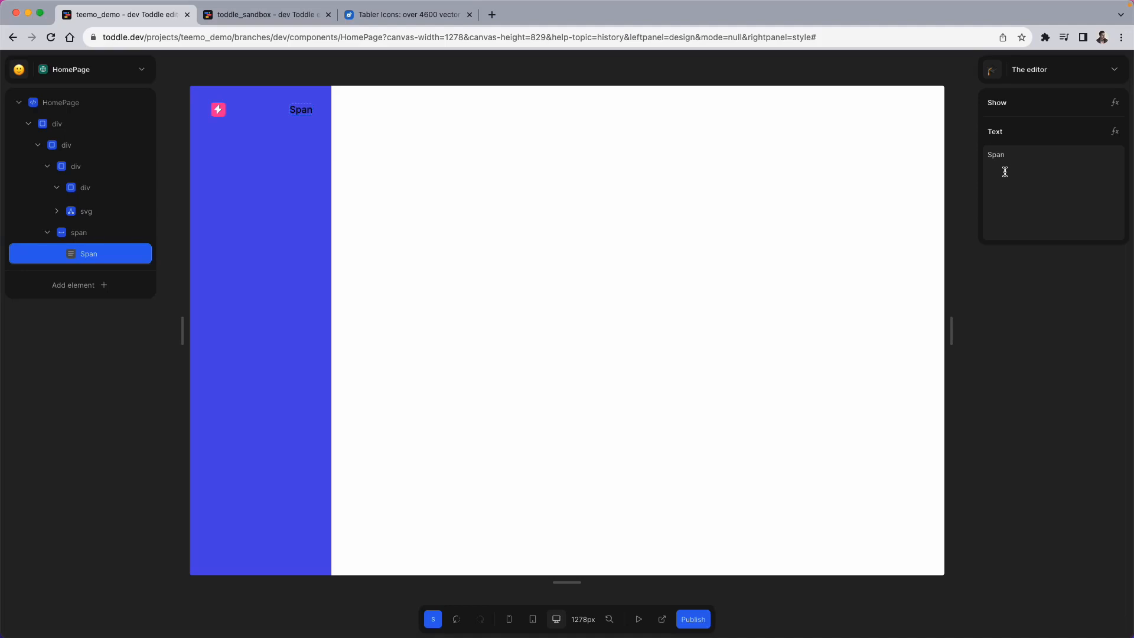
{"action": "left_click", "coordinate": [103, 235]}
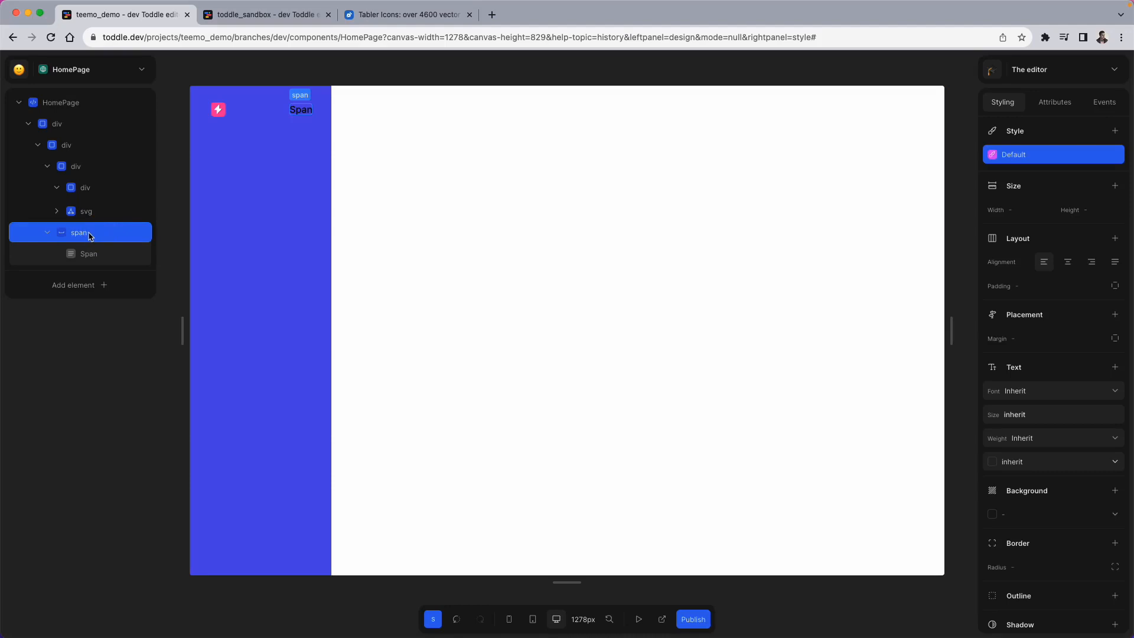
{"action": "left_click", "coordinate": [92, 254]}
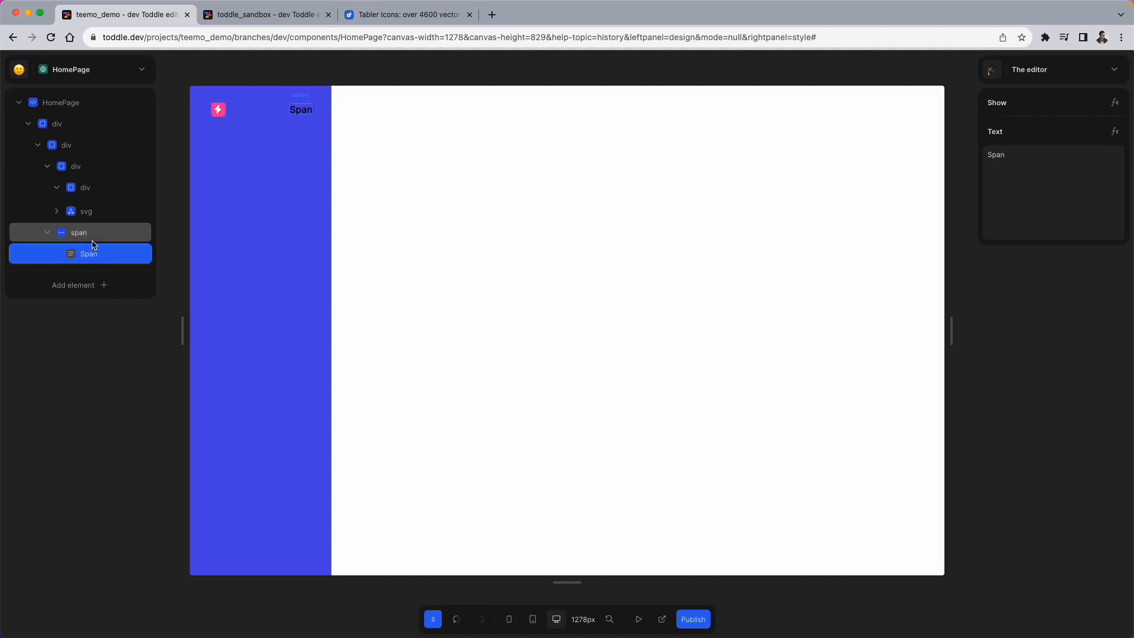
{"action": "left_click", "coordinate": [92, 237]}
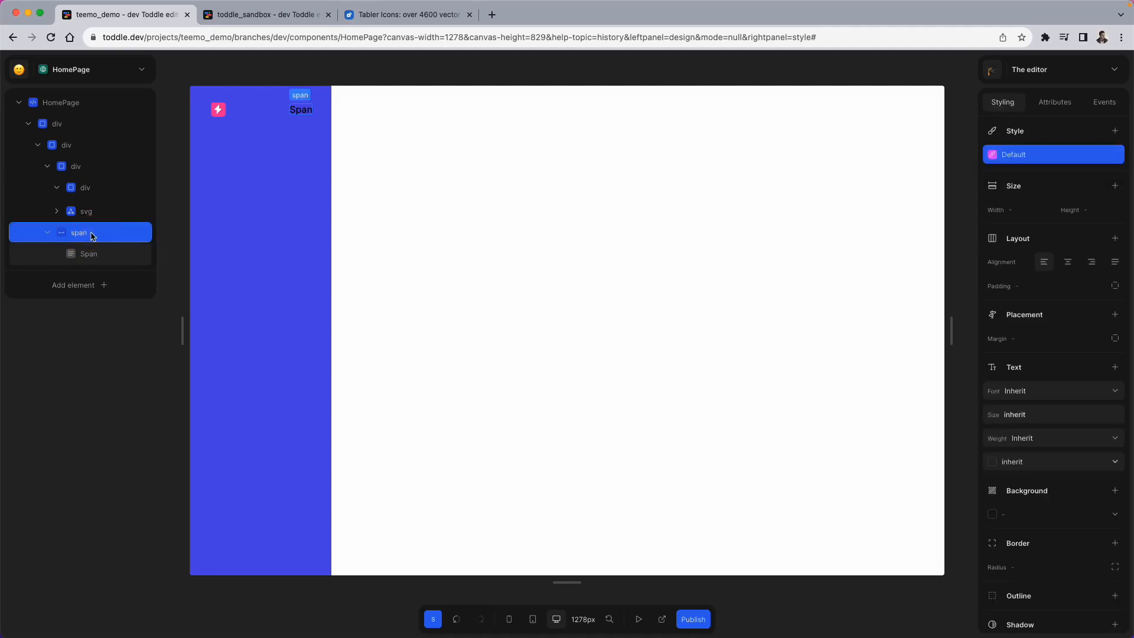
{"action": "left_click", "coordinate": [118, 256]}
{"action": "double_click", "coordinate": [1030, 174]}
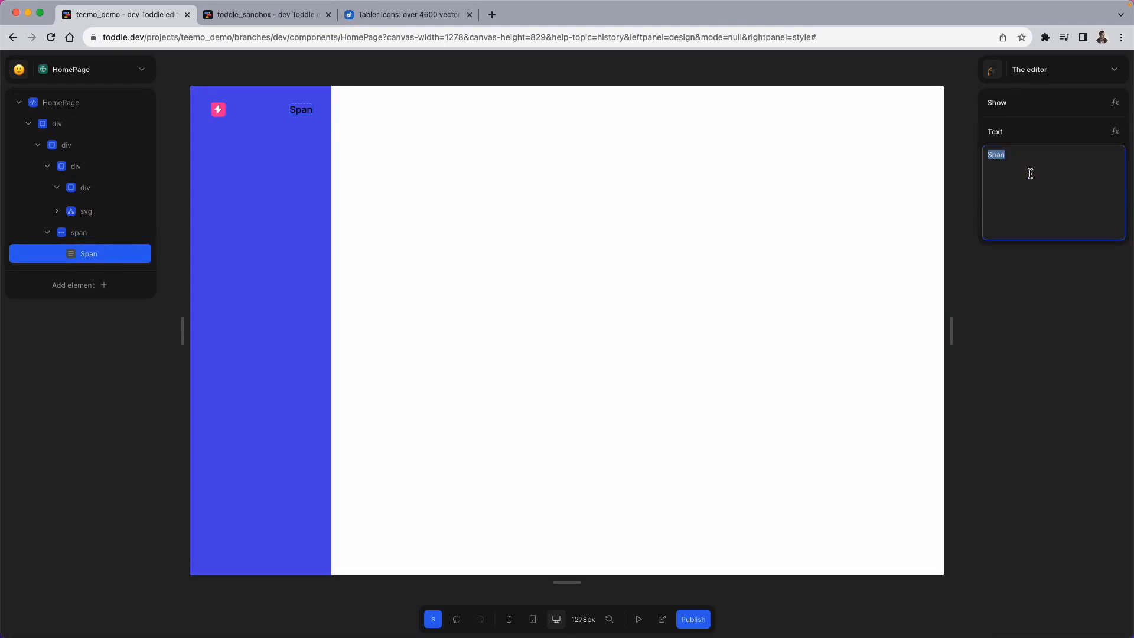
{"action": "type", "text": "Teemo"}
{"action": "left_click", "coordinate": [1030, 133]}
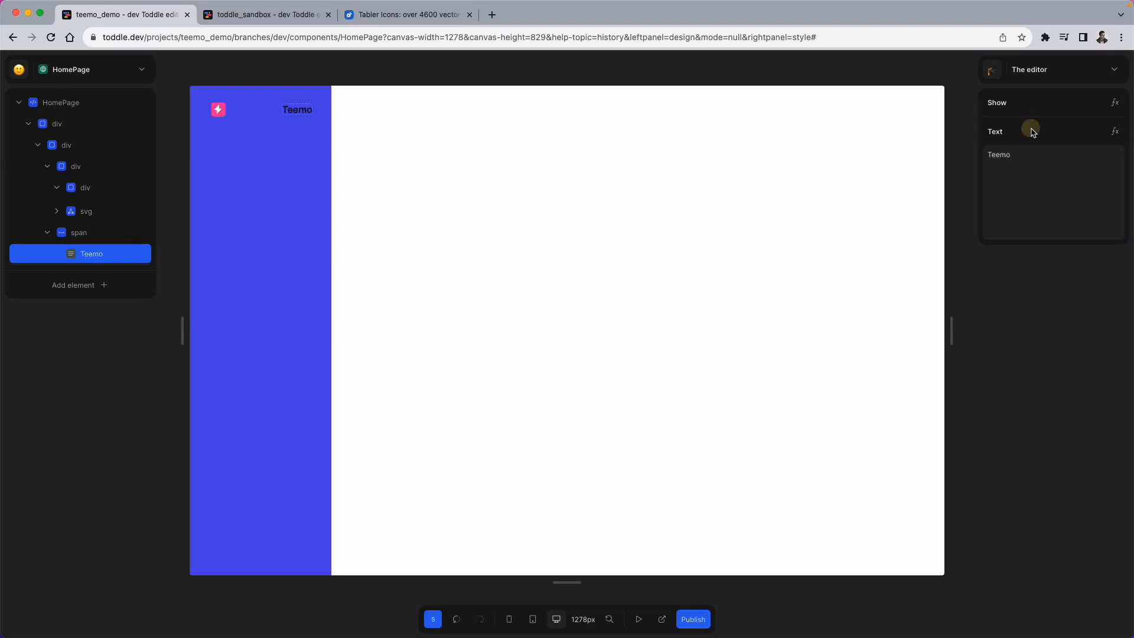
Step: Set the Teemo span's font to Inter, size 24px and weight Bold - 700
{"action": "left_click", "coordinate": [82, 233]}
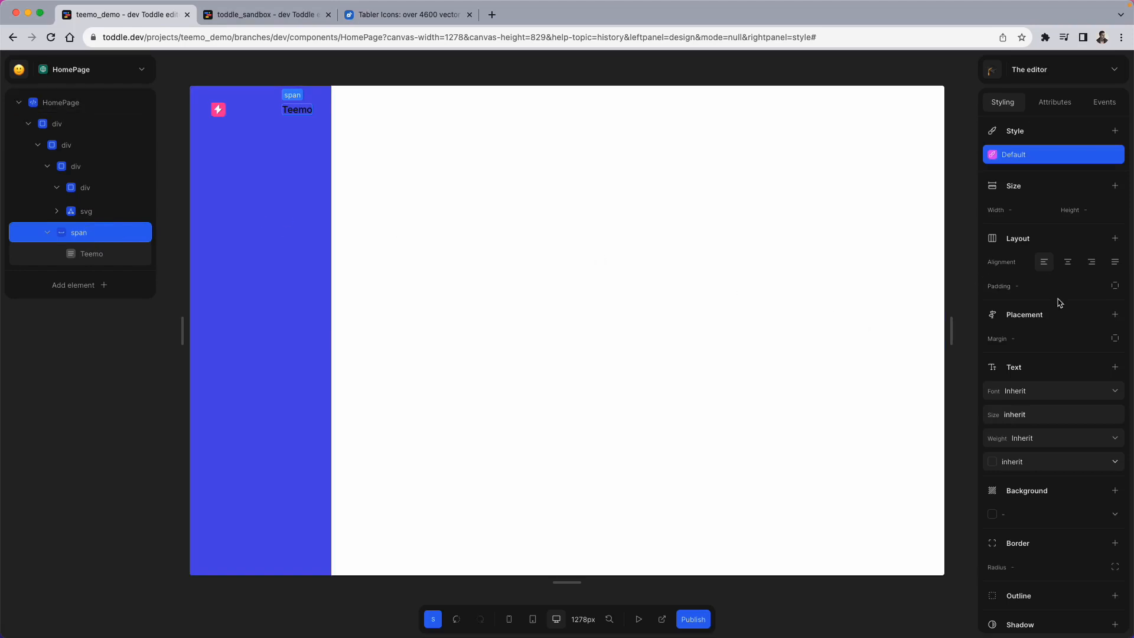
{"action": "scroll", "coordinate": [1059, 325], "scroll_direction": "down", "scroll_amount": 3}
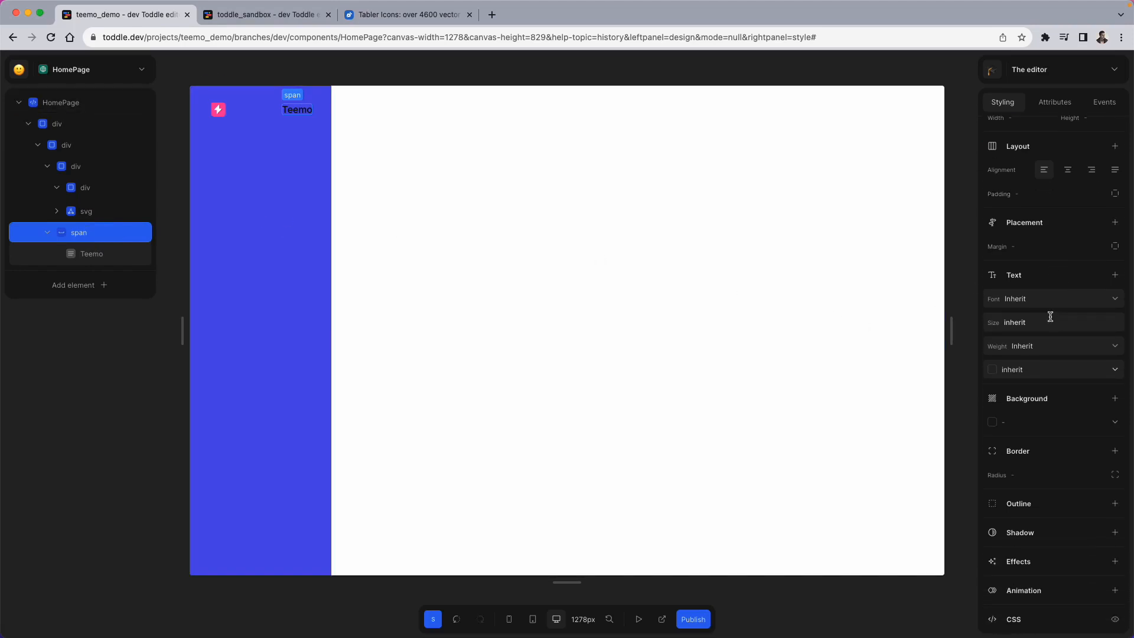
{"action": "left_click", "coordinate": [1037, 302]}
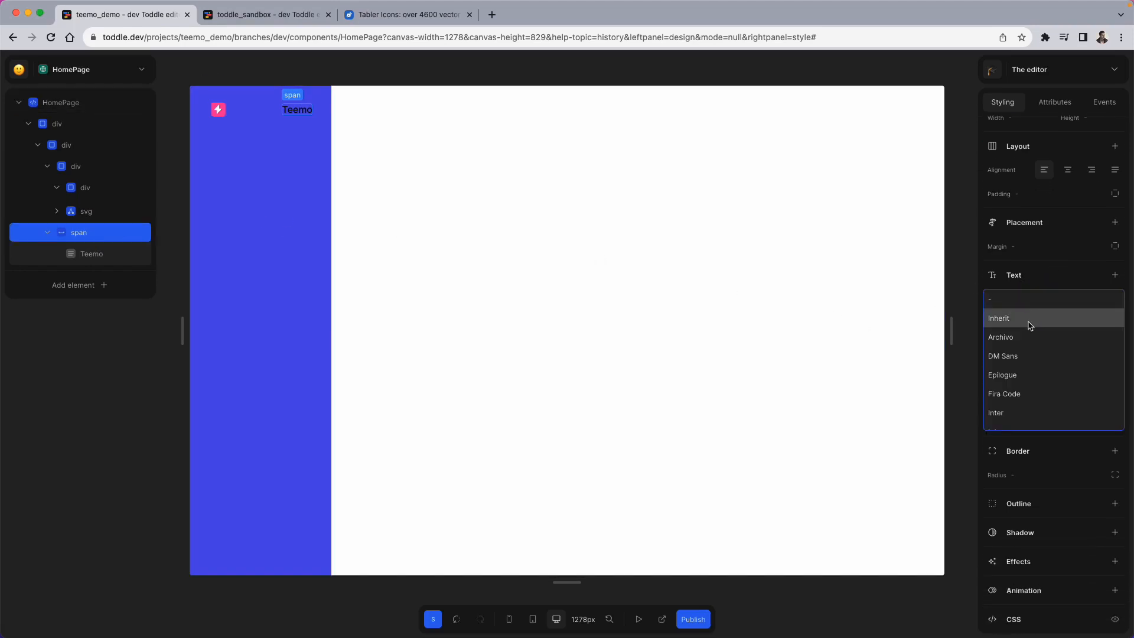
{"action": "scroll", "coordinate": [1030, 327], "scroll_direction": "down", "scroll_amount": 1}
{"action": "left_click", "coordinate": [1026, 366]}
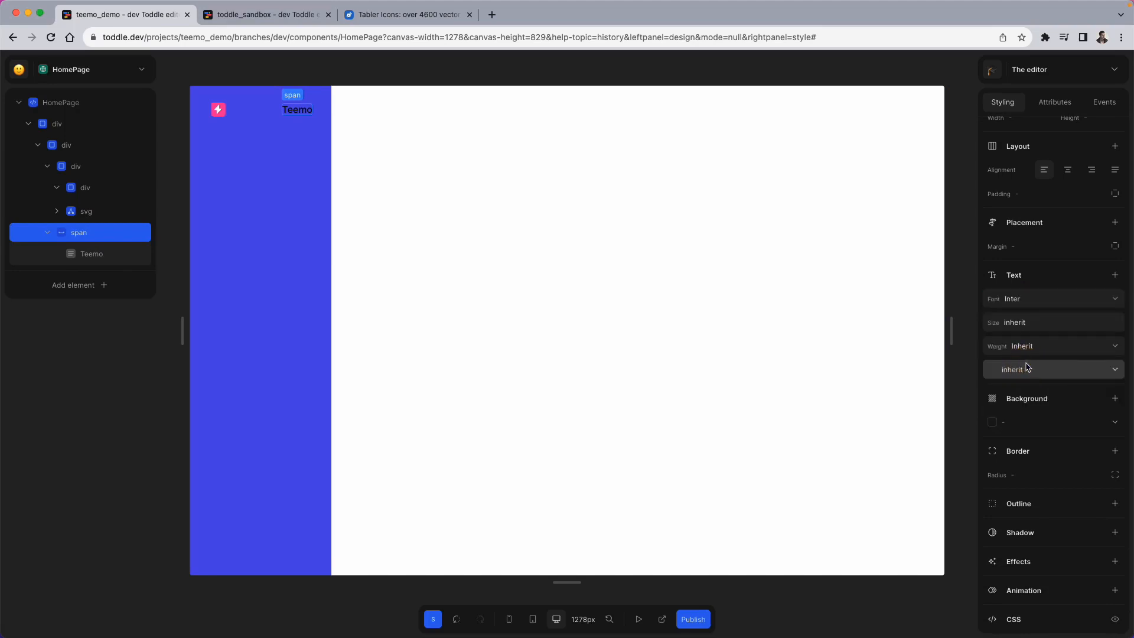
{"action": "left_click", "coordinate": [1028, 322]}
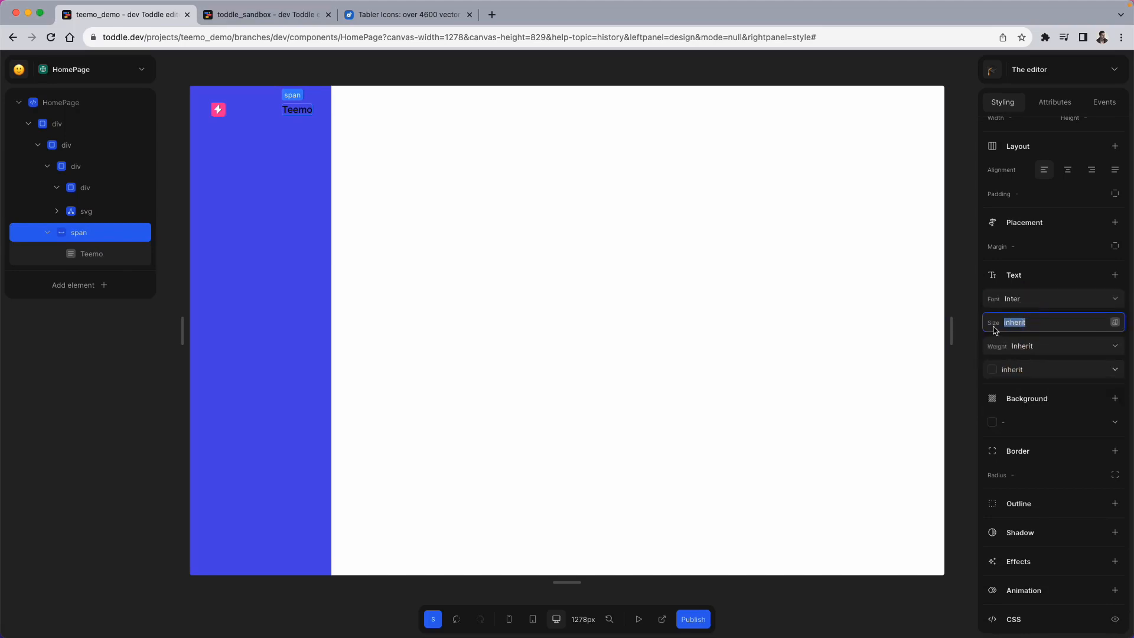
{"action": "type", "text": "24"}
{"action": "left_click", "coordinate": [1030, 349]}
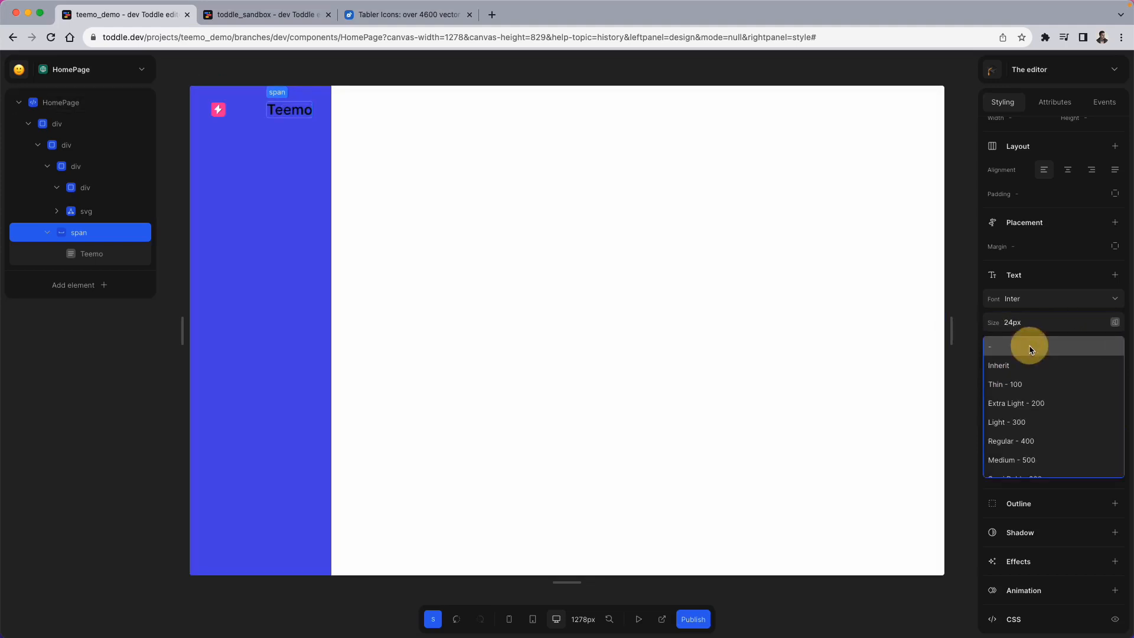
{"action": "scroll", "coordinate": [1034, 440], "scroll_direction": "down", "scroll_amount": 2}
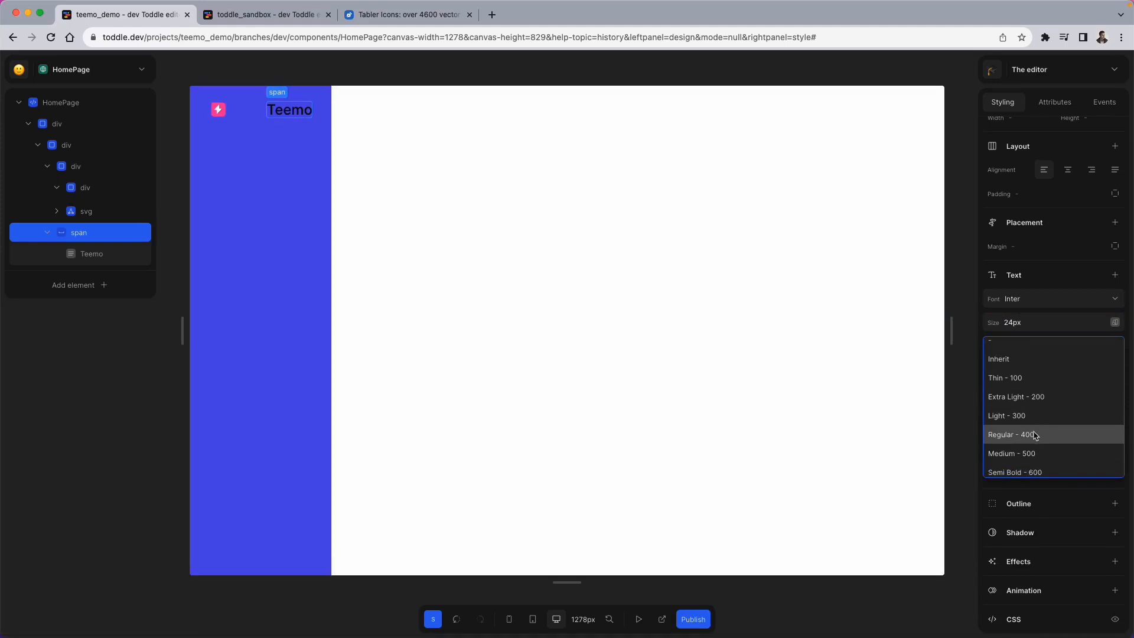
{"action": "left_click", "coordinate": [1028, 450]}
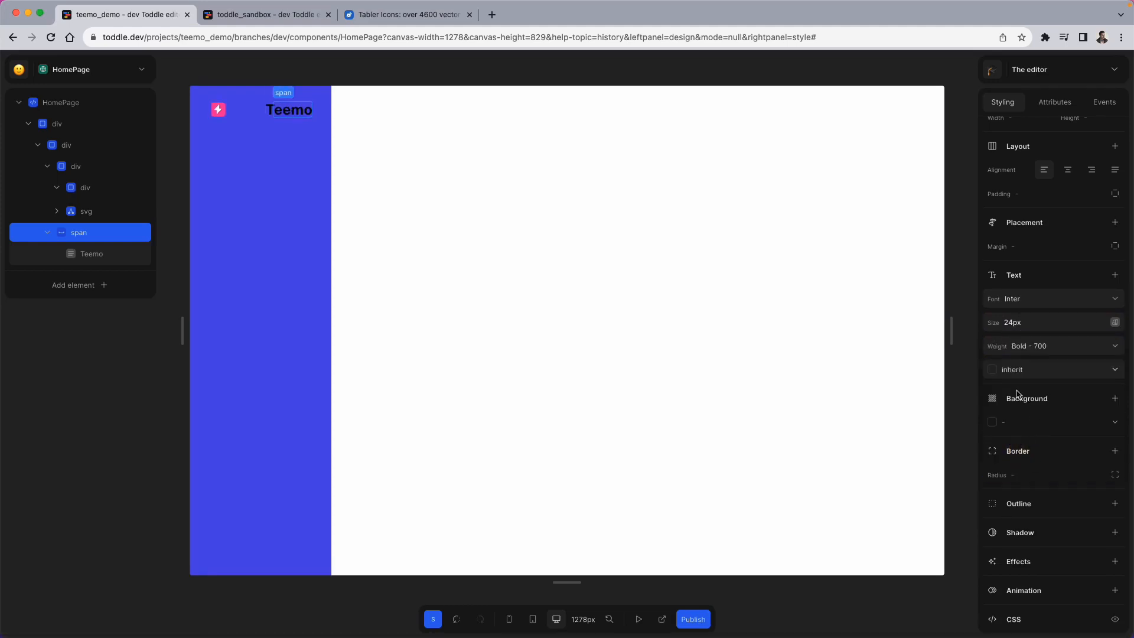
Step: Set the text color of the Teemo span to #ffffff
{"action": "left_click", "coordinate": [993, 372]}
{"action": "left_click", "coordinate": [1012, 345]}
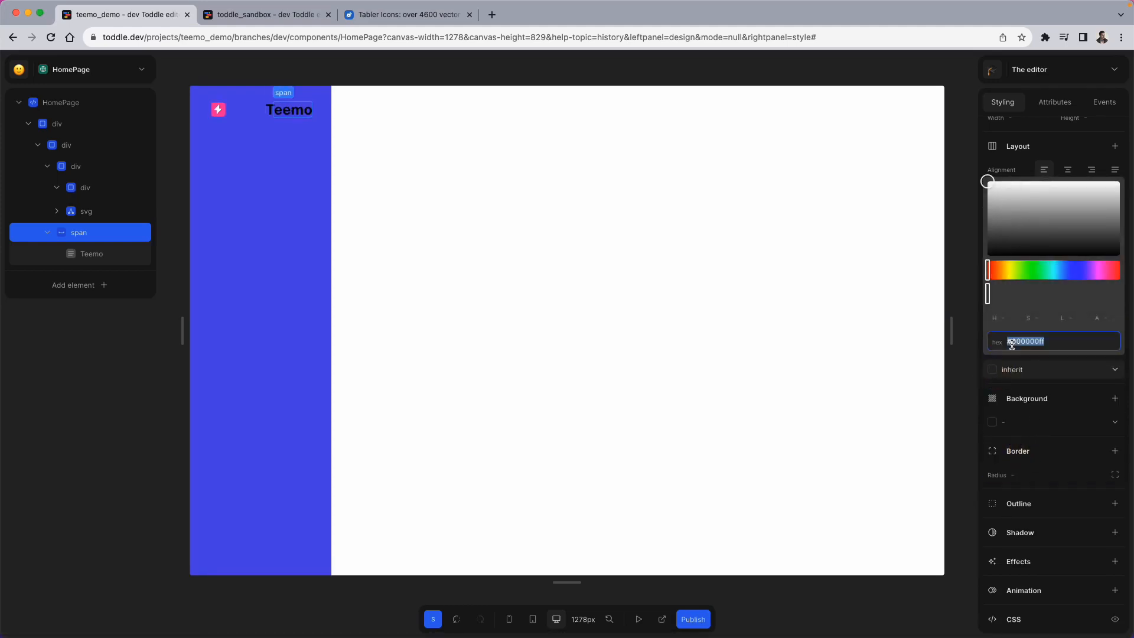
{"action": "key", "text": "Right"}
{"action": "key", "text": "alt+shift+Left"}
{"action": "type", "text": "f"}
{"action": "key", "text": "Return"}
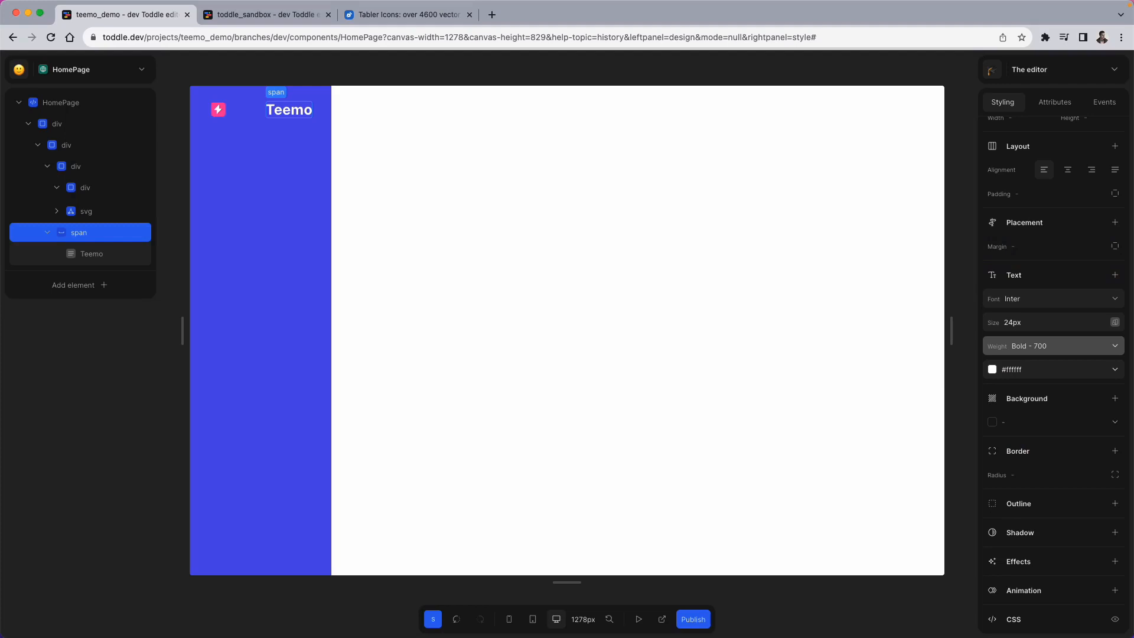
Step: Try aligning the logo row div's children to the horizontal start
{"action": "left_click", "coordinate": [86, 231]}
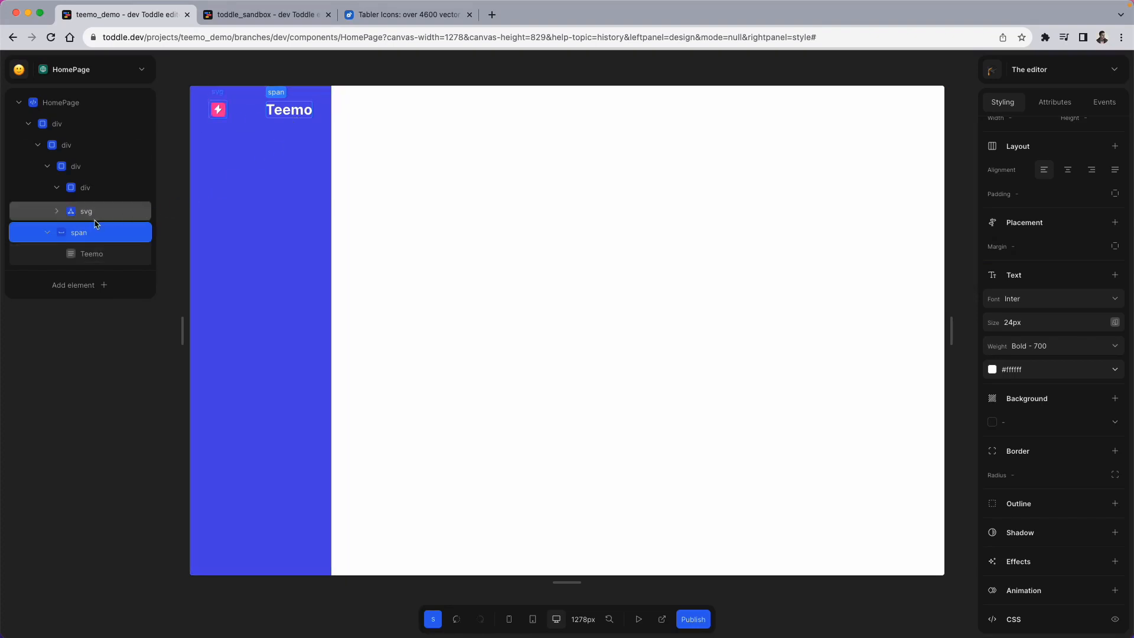
{"action": "left_click", "coordinate": [86, 152]}
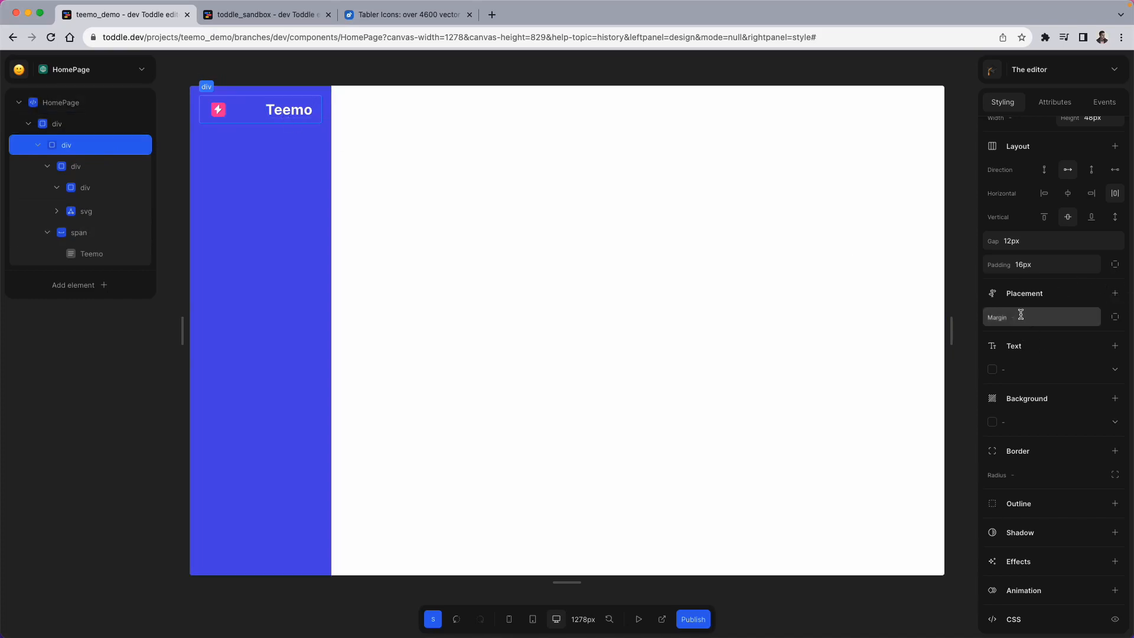
{"action": "scroll", "coordinate": [1019, 311], "scroll_direction": "up", "scroll_amount": 3}
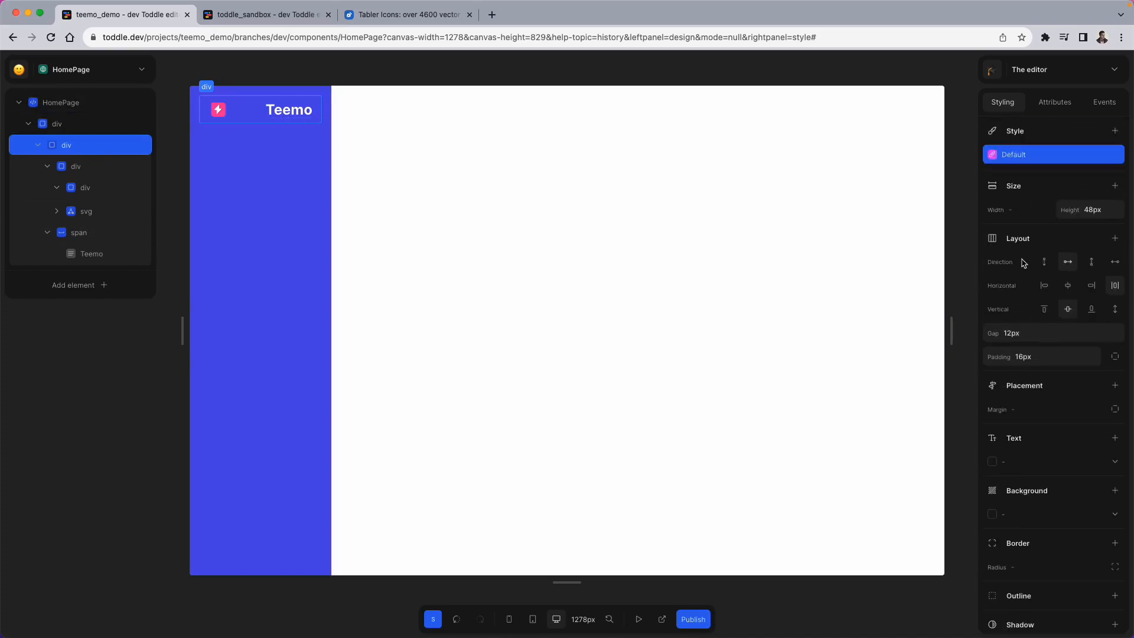
{"action": "left_click", "coordinate": [1045, 288]}
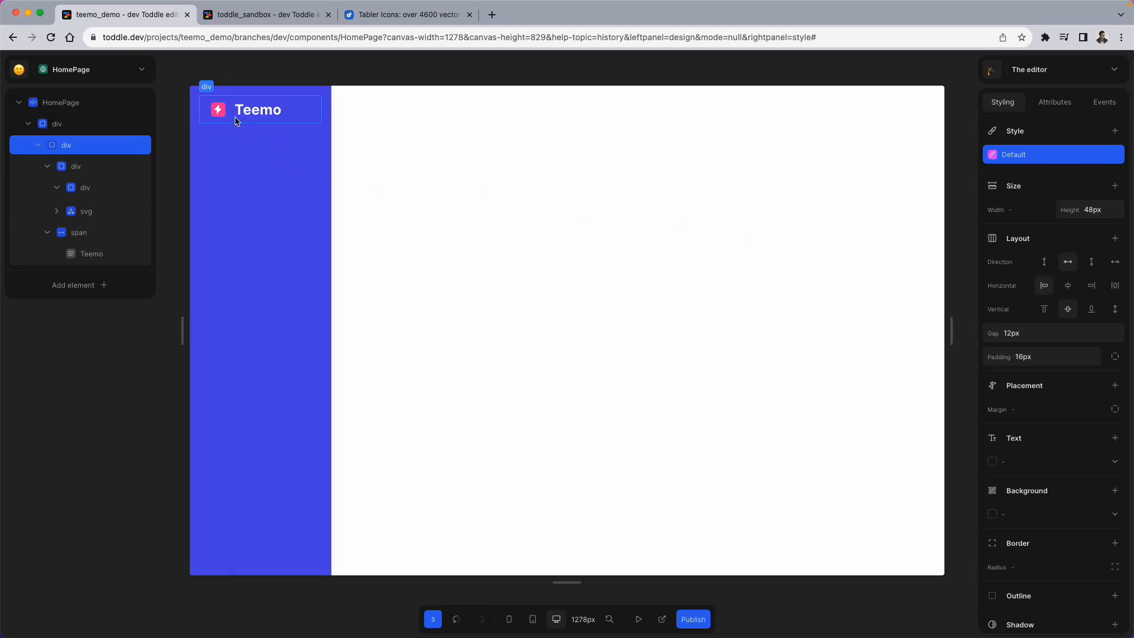
Step: Check the sidebar reference in toddle_sandbox and restore space-between horizontal distribution on the logo row div in teemo_demo
{"action": "left_click", "coordinate": [258, 15]}
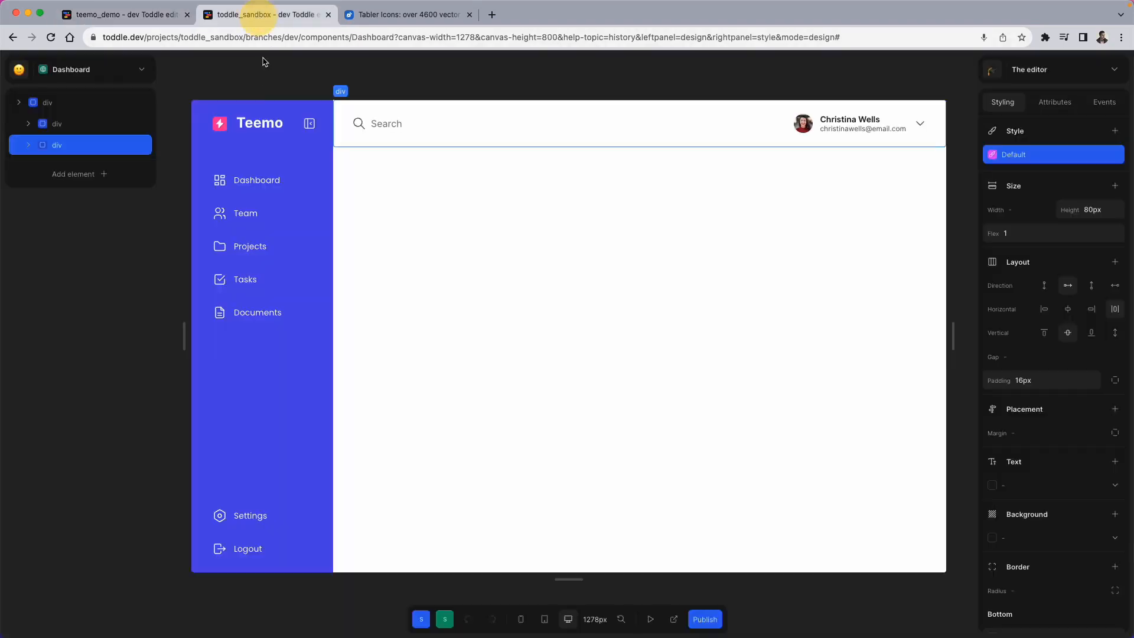
{"action": "left_click", "coordinate": [262, 144]}
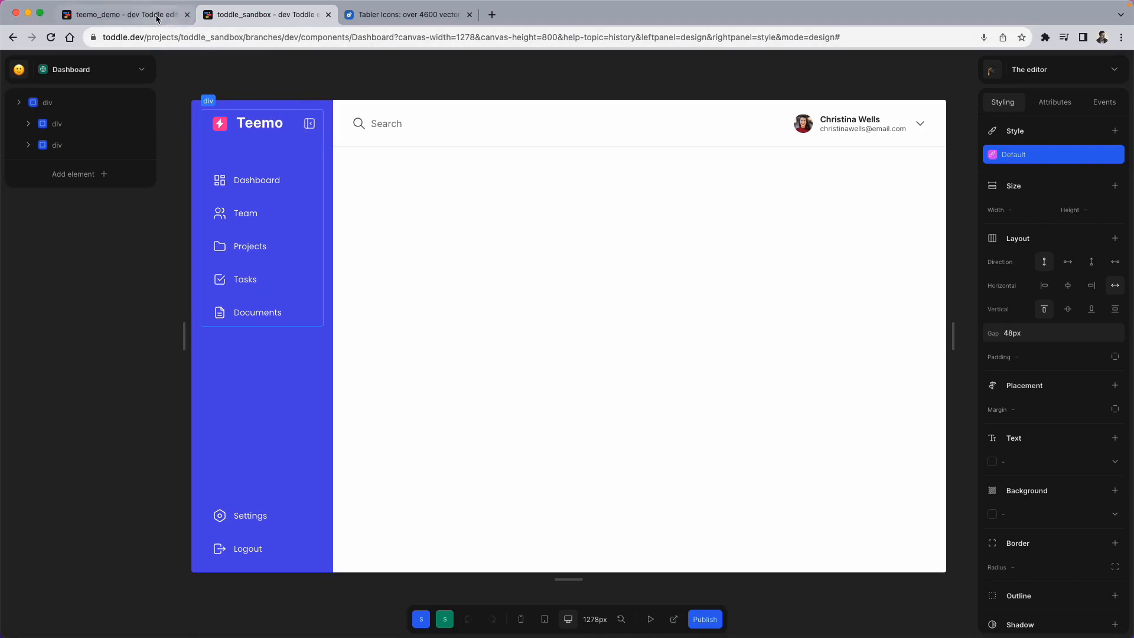
{"action": "left_click", "coordinate": [126, 15]}
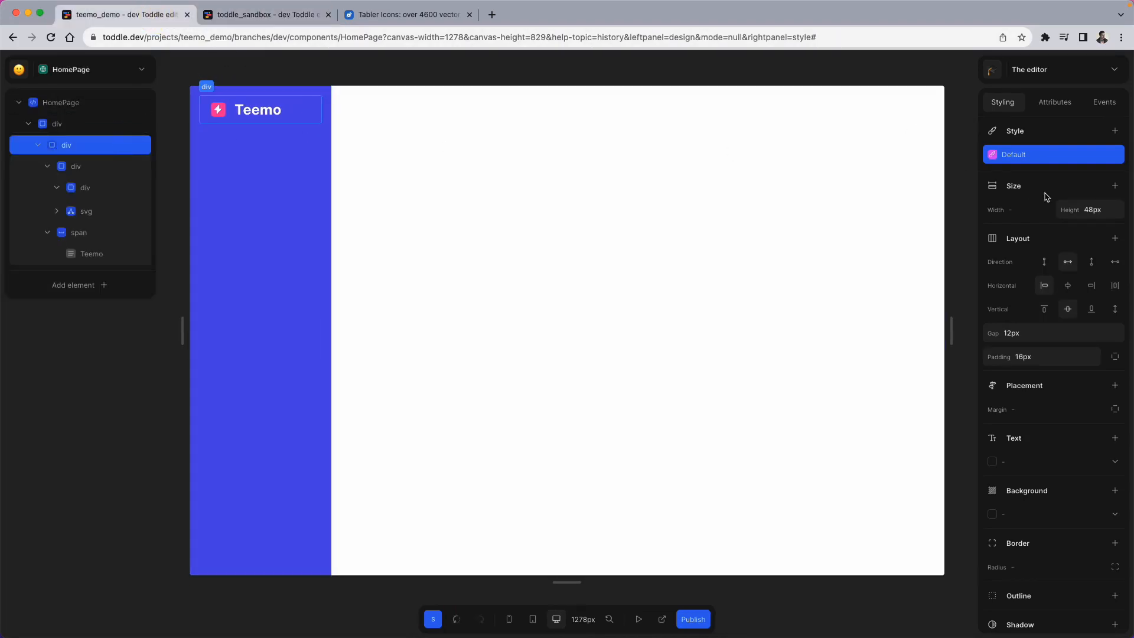
{"action": "left_click", "coordinate": [1115, 288]}
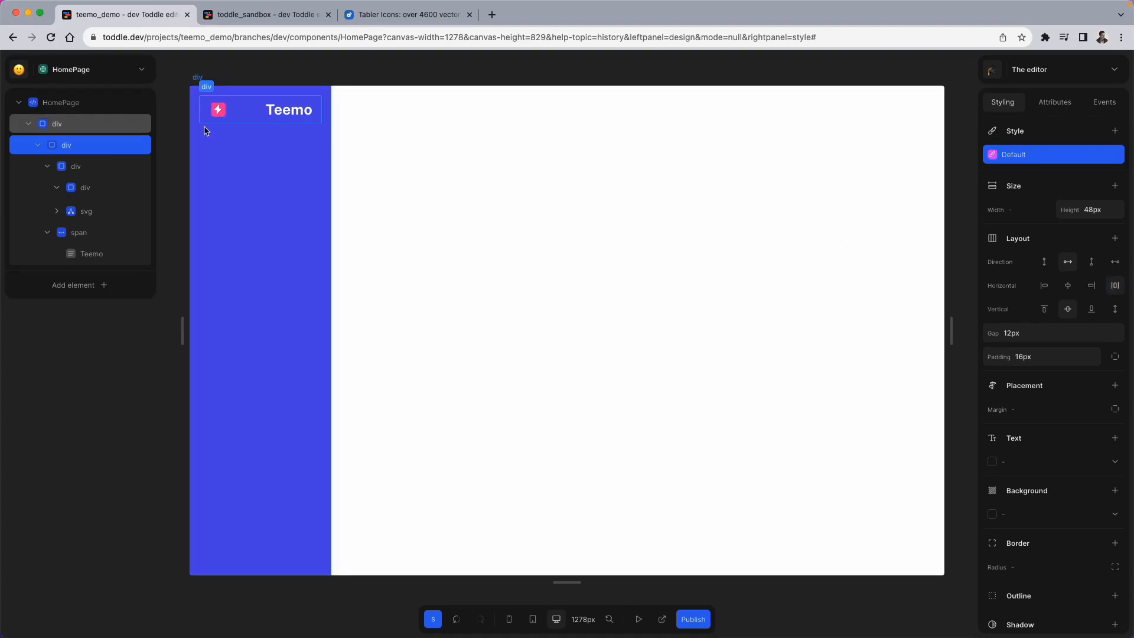
Step: Add a Div inside the logo row div and move it to be the row's first child
{"action": "left_click", "coordinate": [89, 146]}
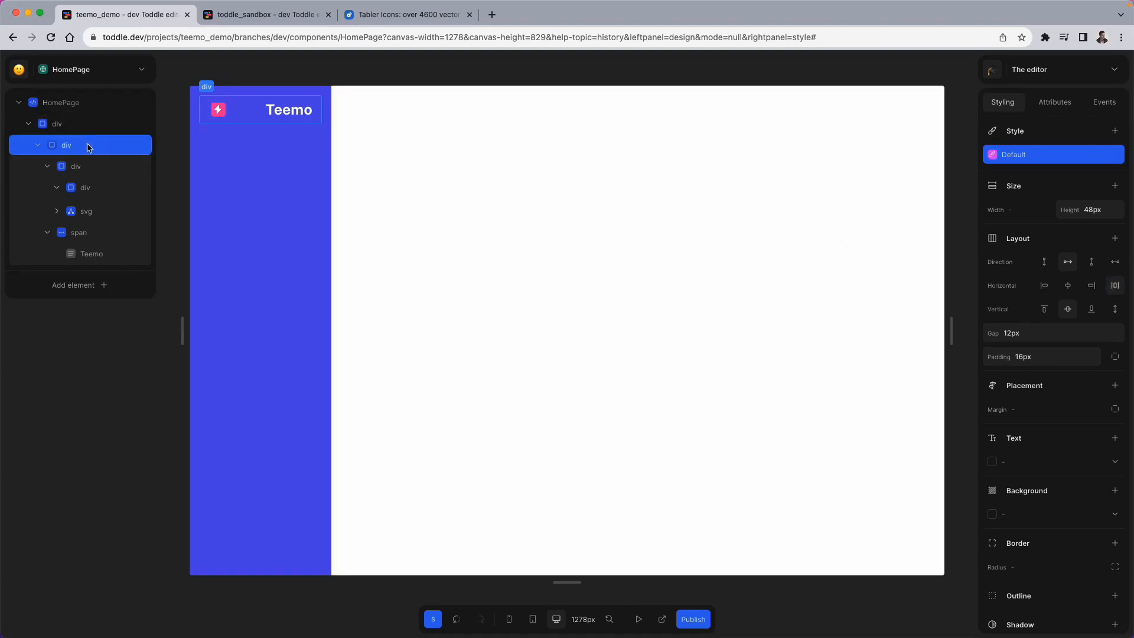
{"action": "left_click", "coordinate": [100, 147]}
{"action": "key", "text": "super+Return"}
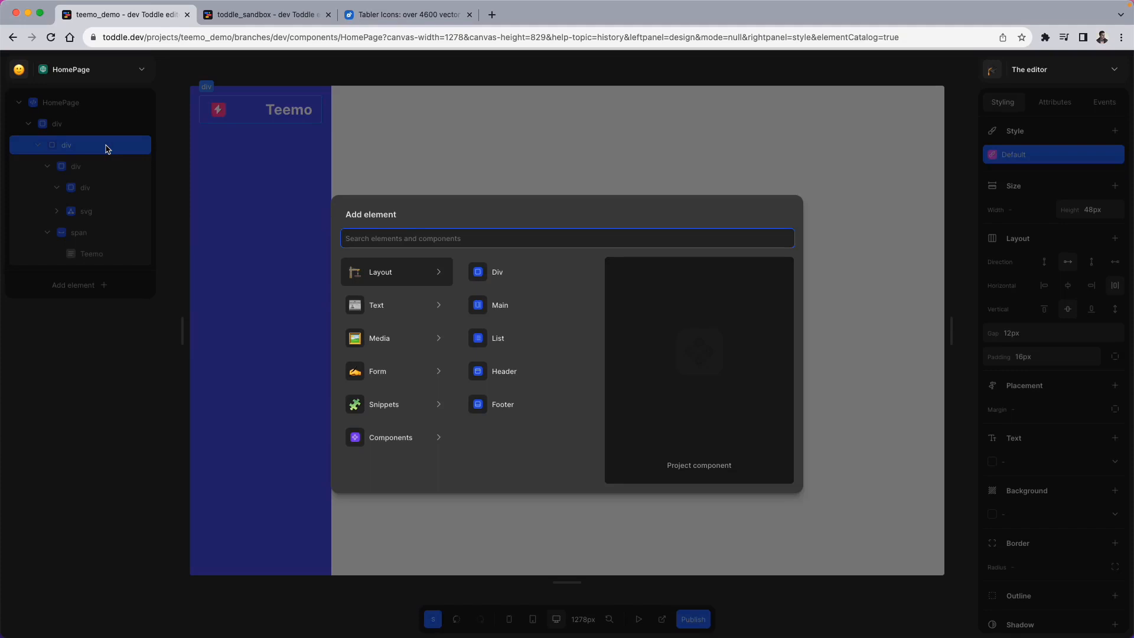
{"action": "type", "text": "div"}
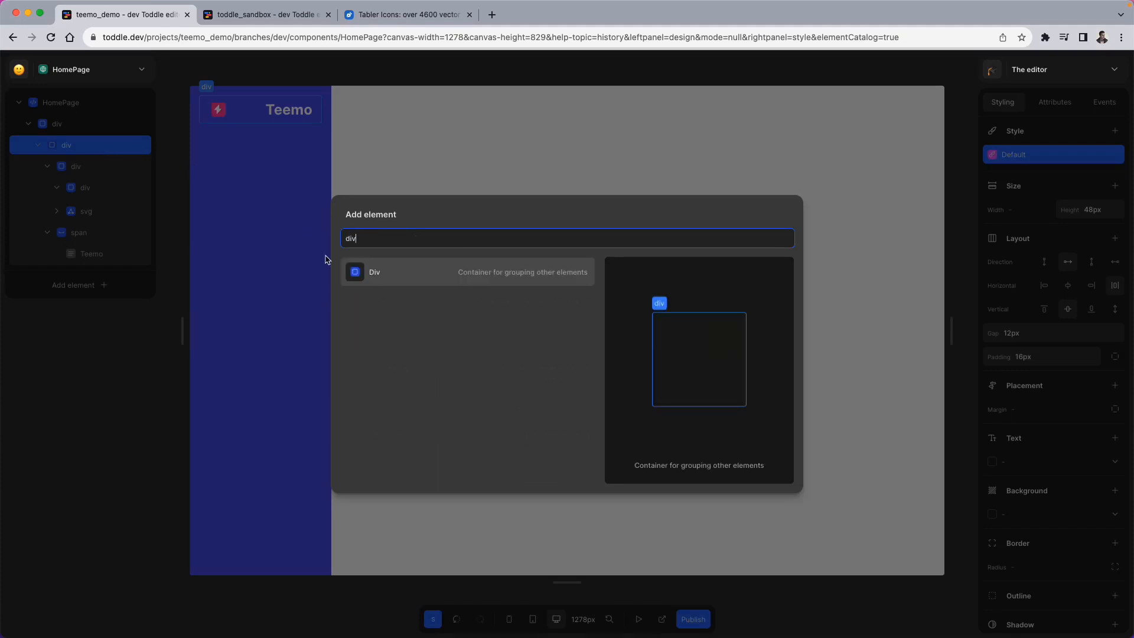
{"action": "key", "text": "Return"}
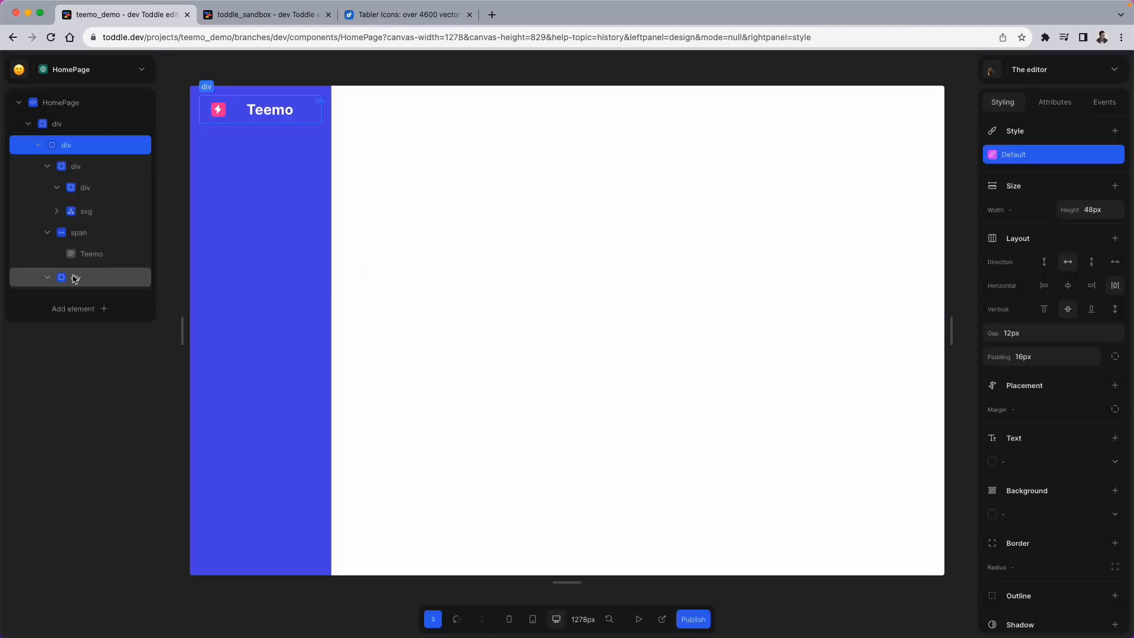
{"action": "left_click_drag", "start_coordinate": [75, 278], "coordinate": [89, 152]}
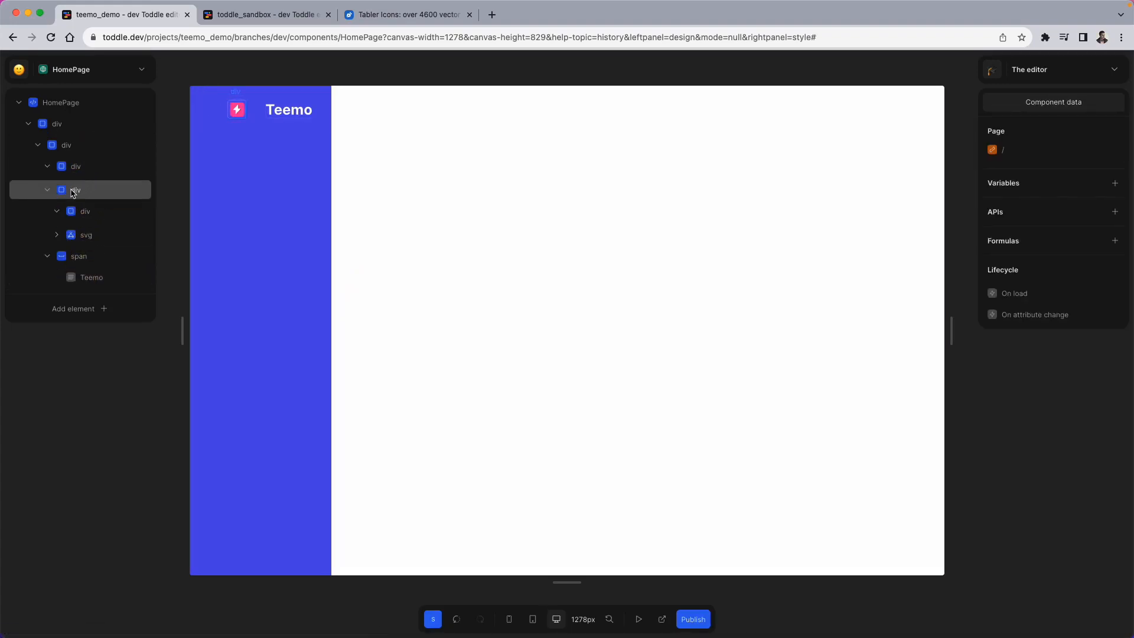
Step: Nest the logo icon's div and the Teemo span inside the new div, with the icon before the span
{"action": "left_click_drag", "start_coordinate": [63, 195], "coordinate": [100, 179]}
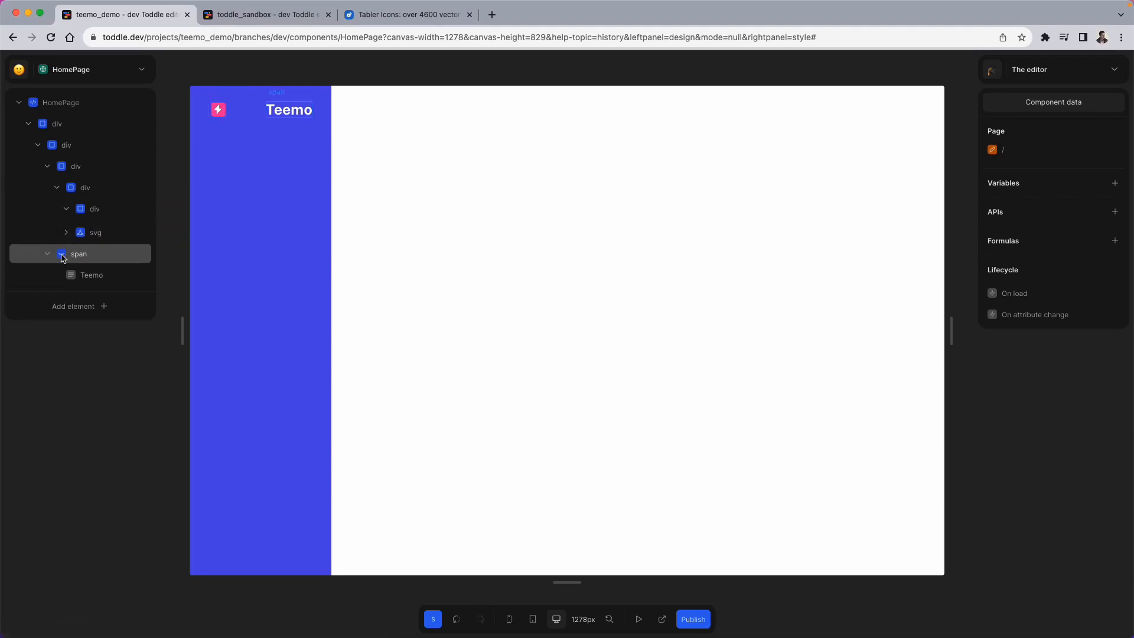
{"action": "left_click_drag", "start_coordinate": [67, 255], "coordinate": [96, 175]}
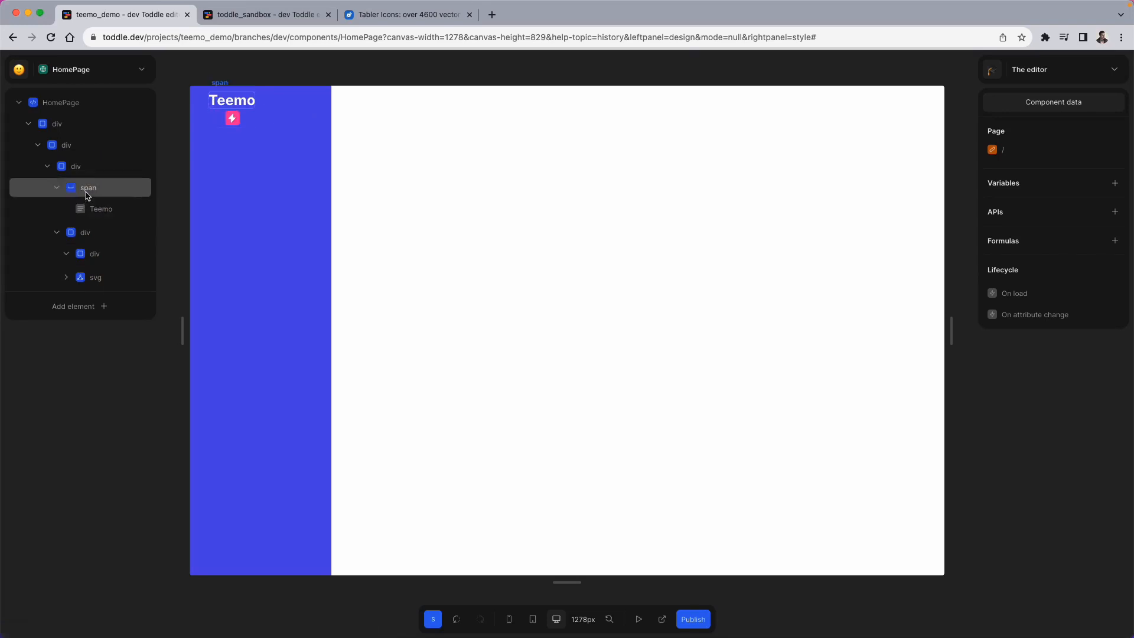
{"action": "left_click_drag", "start_coordinate": [71, 236], "coordinate": [89, 183]}
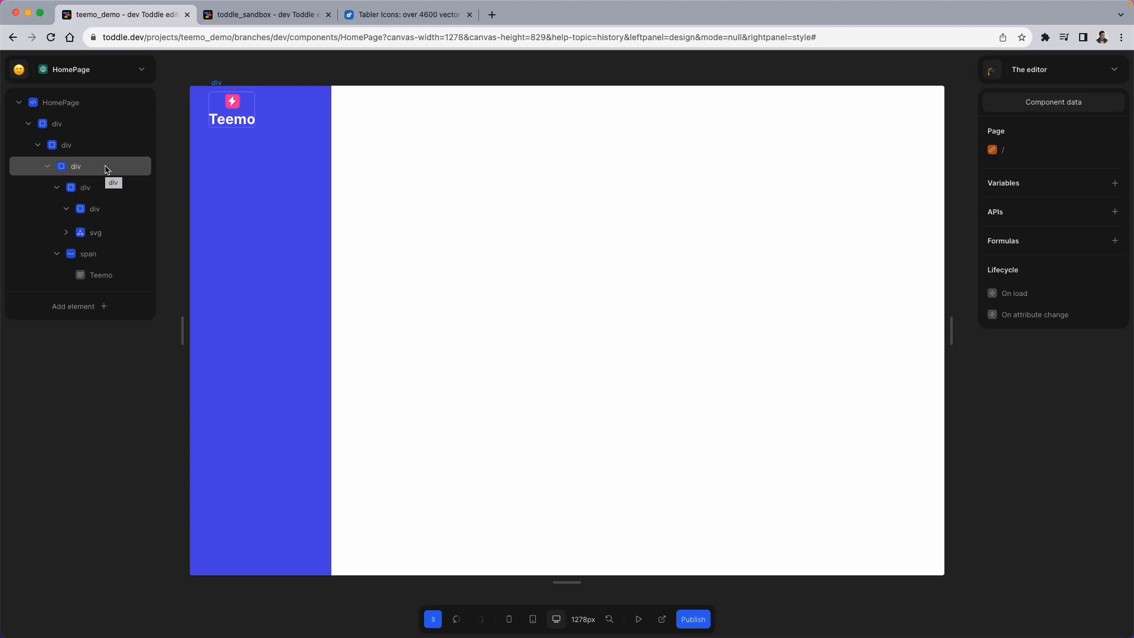
Step: Set the new wrapper div's layout direction to horizontal with a gap of 12px
{"action": "left_click", "coordinate": [107, 170]}
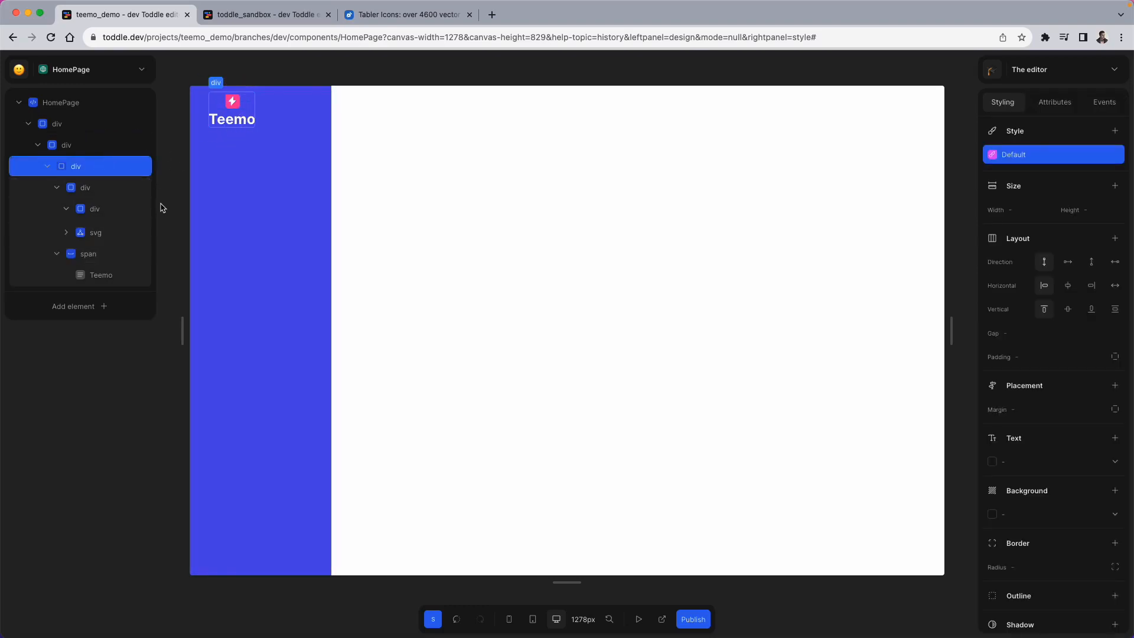
{"action": "left_click", "coordinate": [1068, 263]}
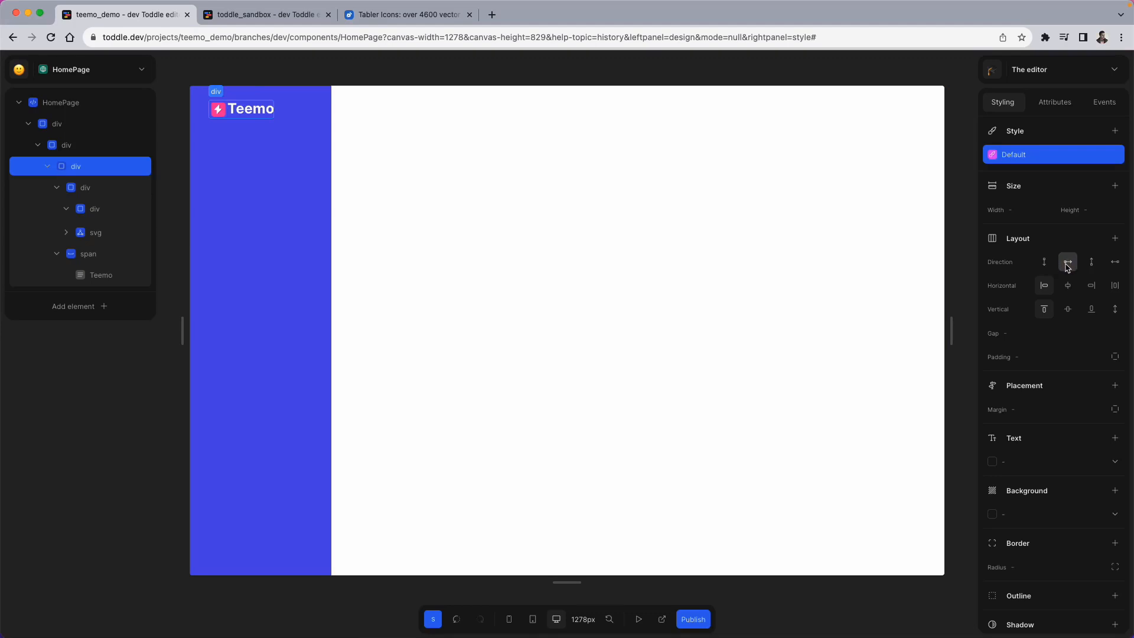
{"action": "left_click", "coordinate": [1022, 333]}
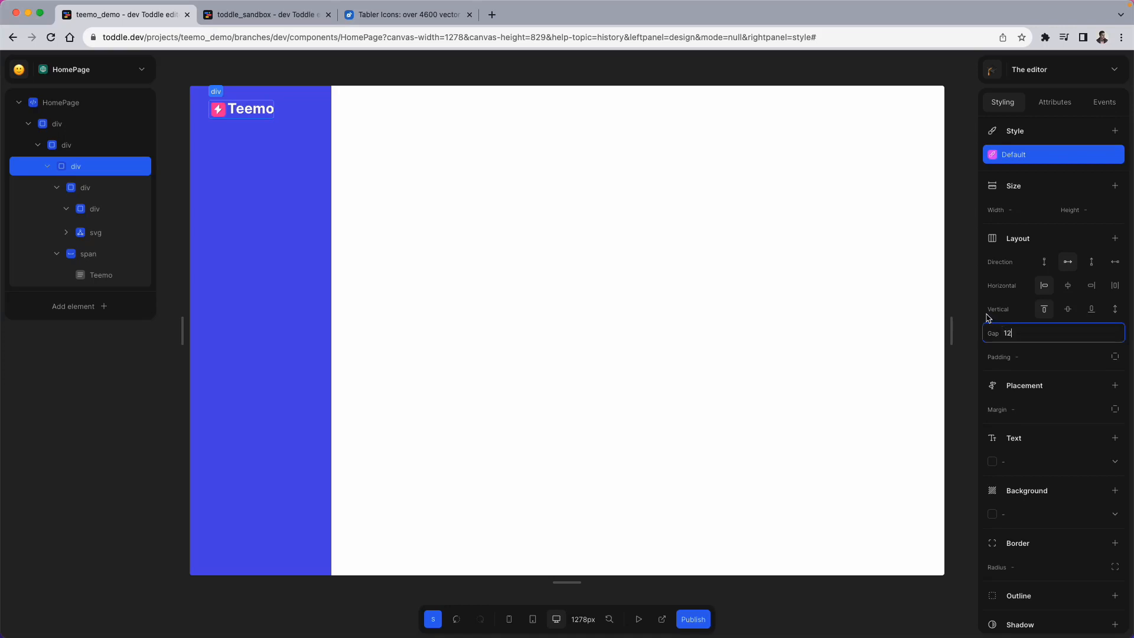
{"action": "key", "text": "Return"}
Step: Examine the styling of the sidebar collapse icon's div in toddle_sandbox, and return to teemo_demo
{"action": "left_click", "coordinate": [254, 16]}
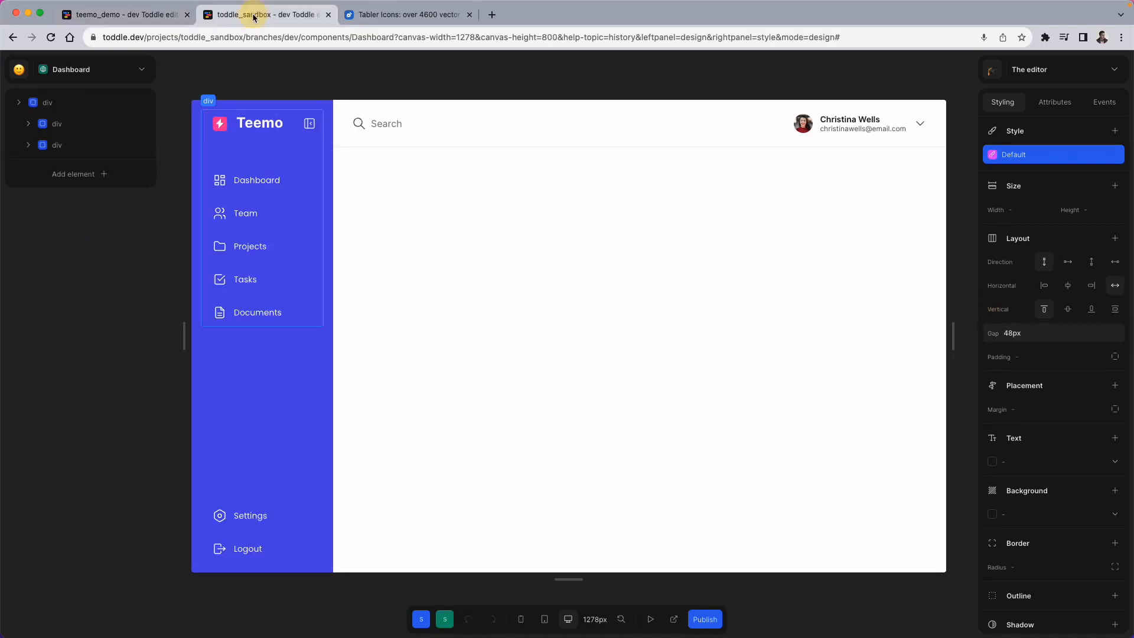
{"action": "left_click", "coordinate": [172, 18]}
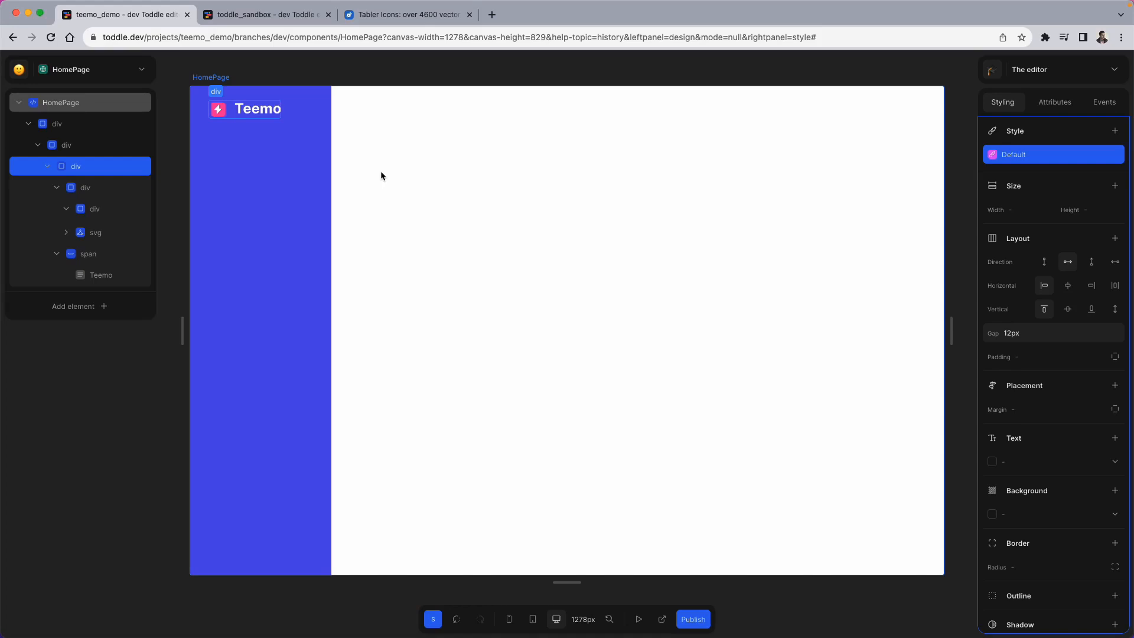
{"action": "left_click", "coordinate": [285, 16]}
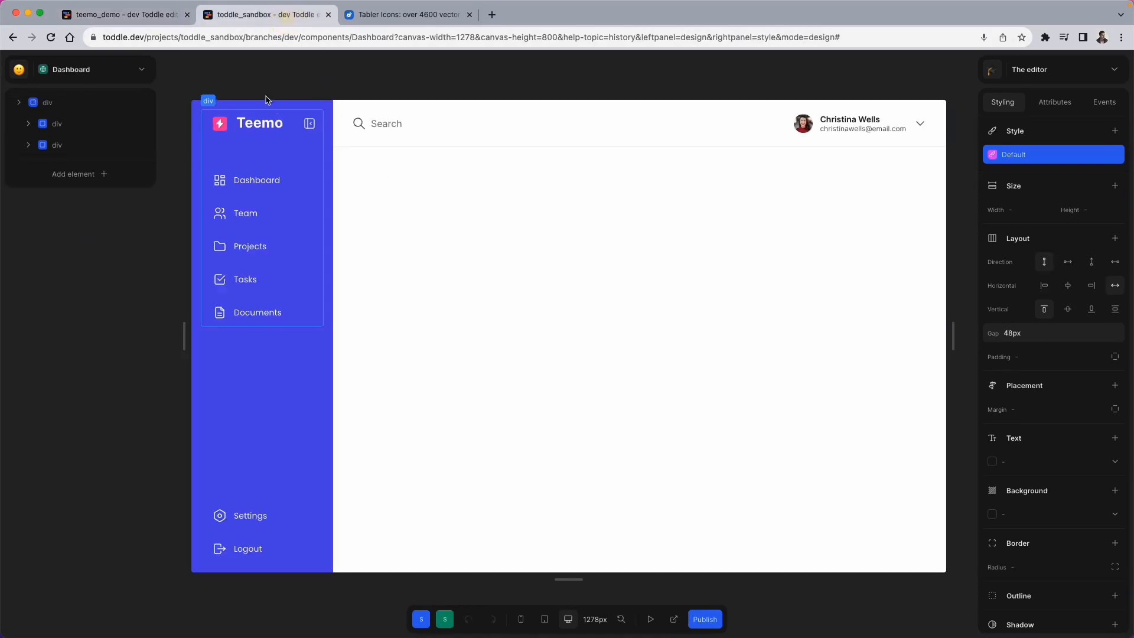
{"action": "left_click", "coordinate": [307, 137]}
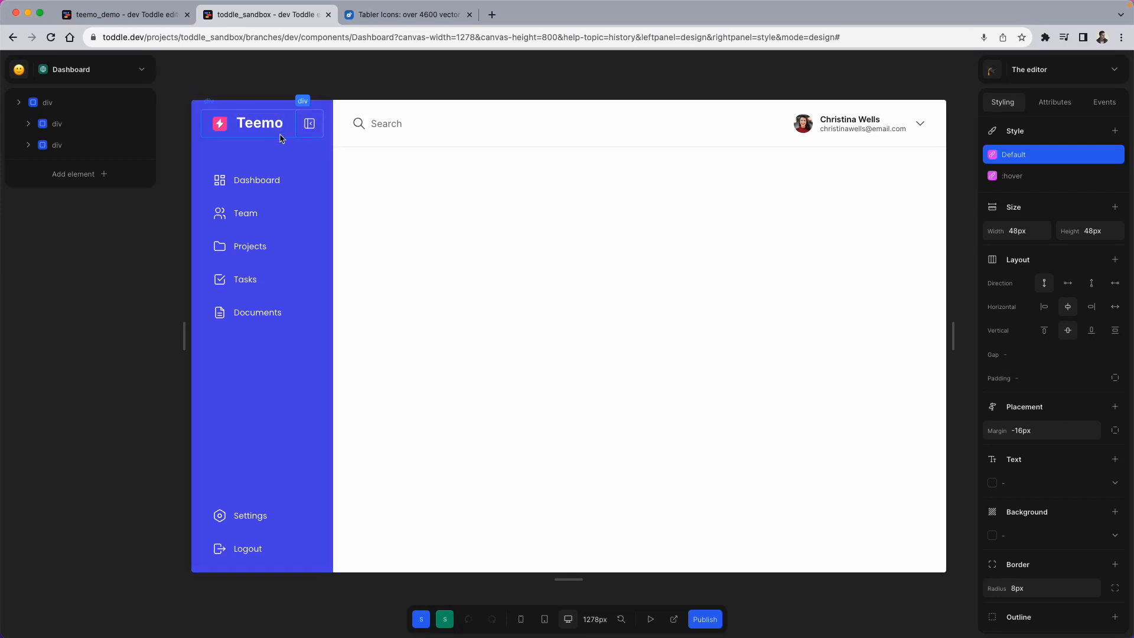
{"action": "left_click", "coordinate": [163, 21]}
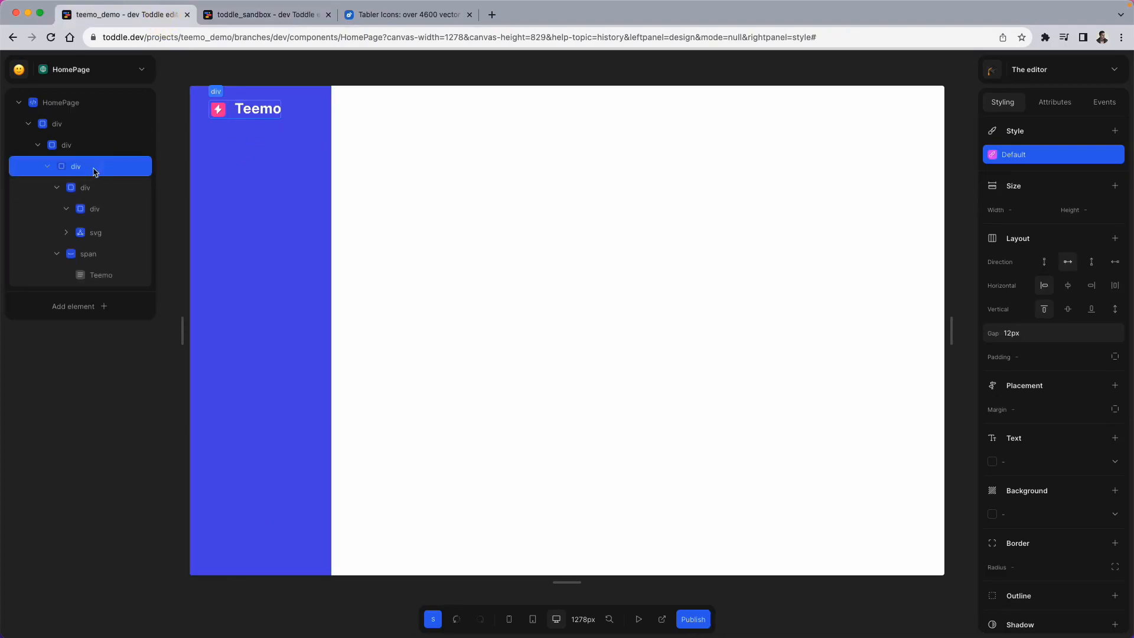
Step: Add a second Div inside the logo row div, after the wrapper holding the icon and Teemo title
{"action": "left_click", "coordinate": [86, 188]}
{"action": "left_click", "coordinate": [87, 153]}
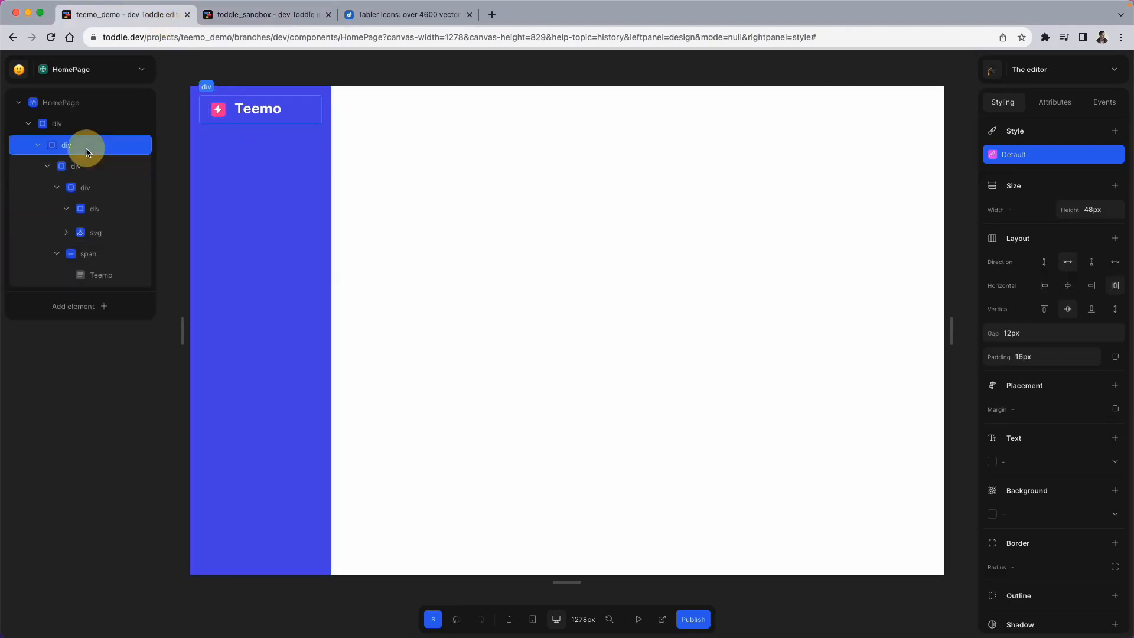
{"action": "type", "text": "a"}
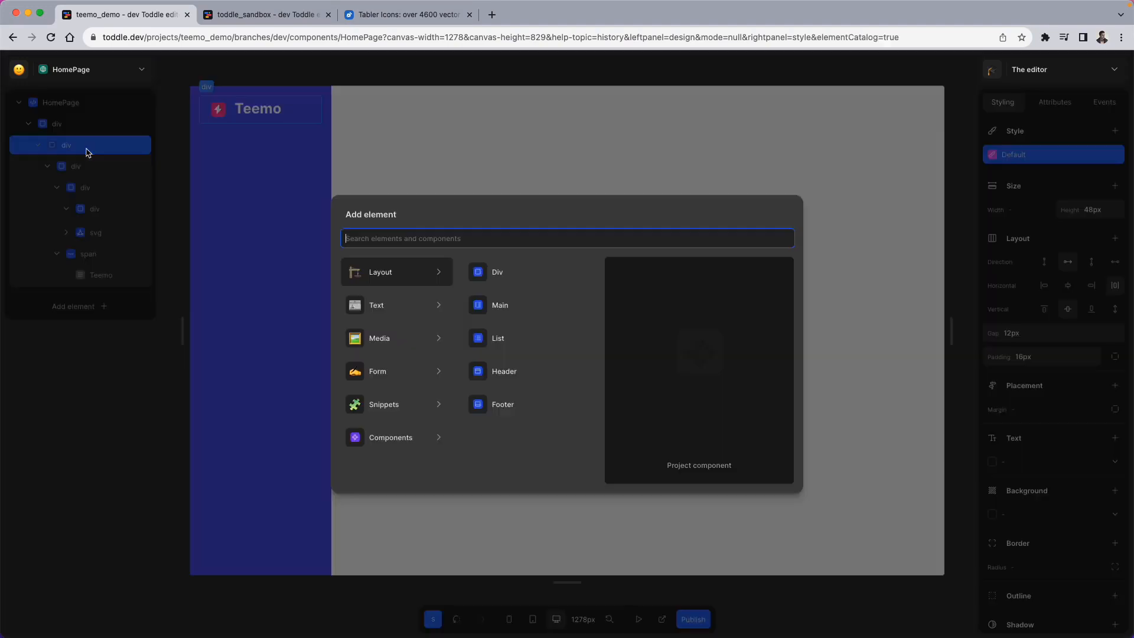
{"action": "type", "text": "div"}
{"action": "key", "text": "Return"}
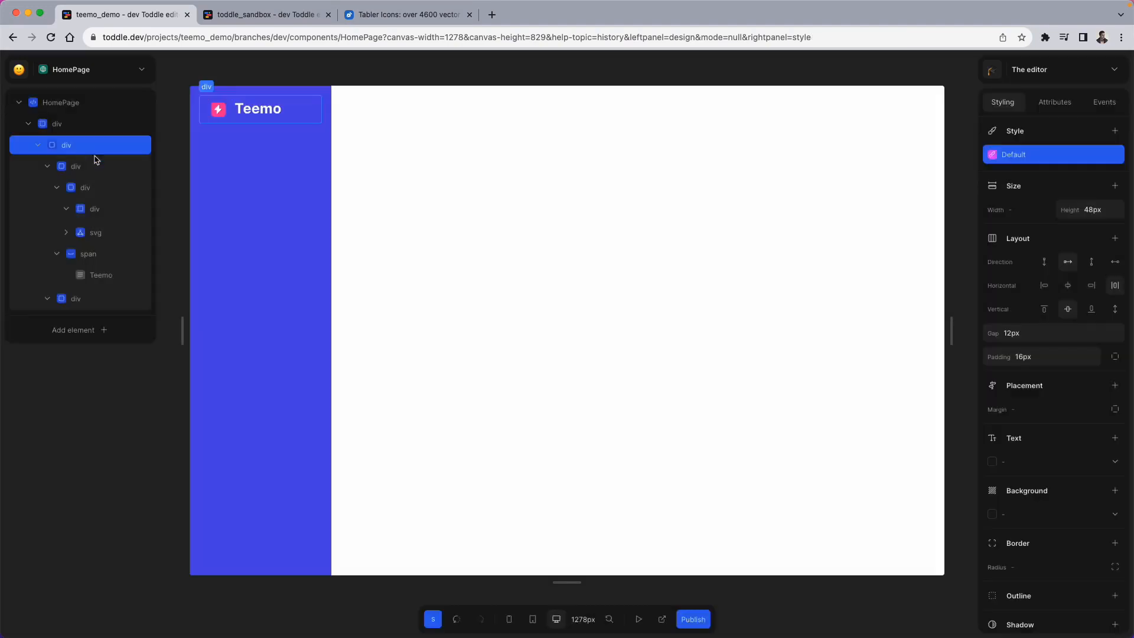
Step: Set the width and height of the logo row's empty last div to 48px each
{"action": "left_click", "coordinate": [87, 299]}
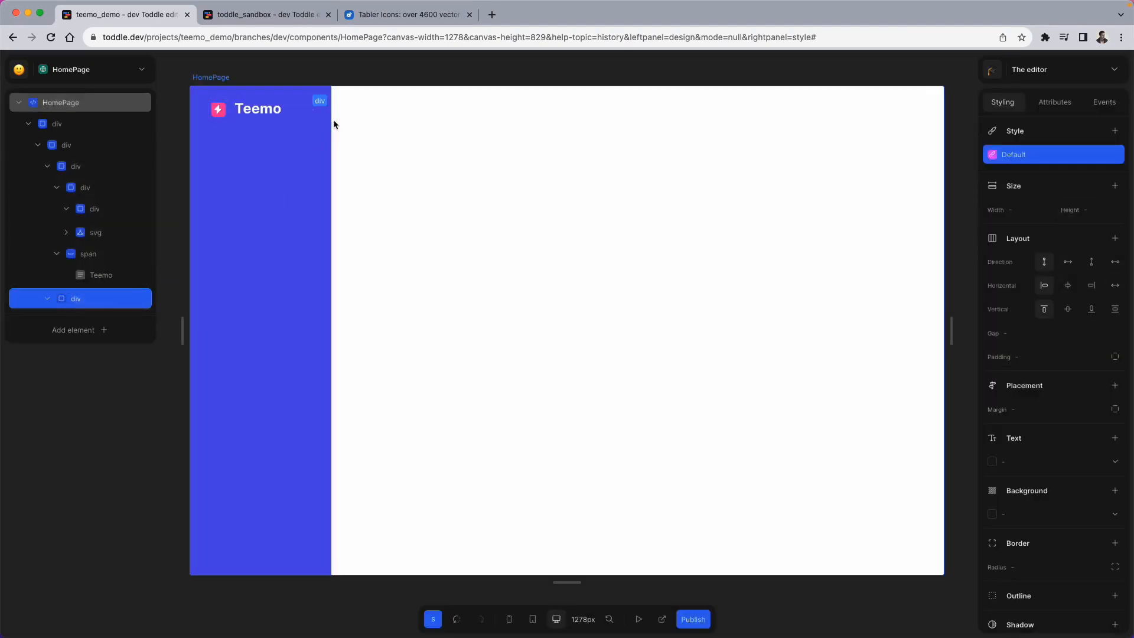
{"action": "left_click", "coordinate": [1029, 209]}
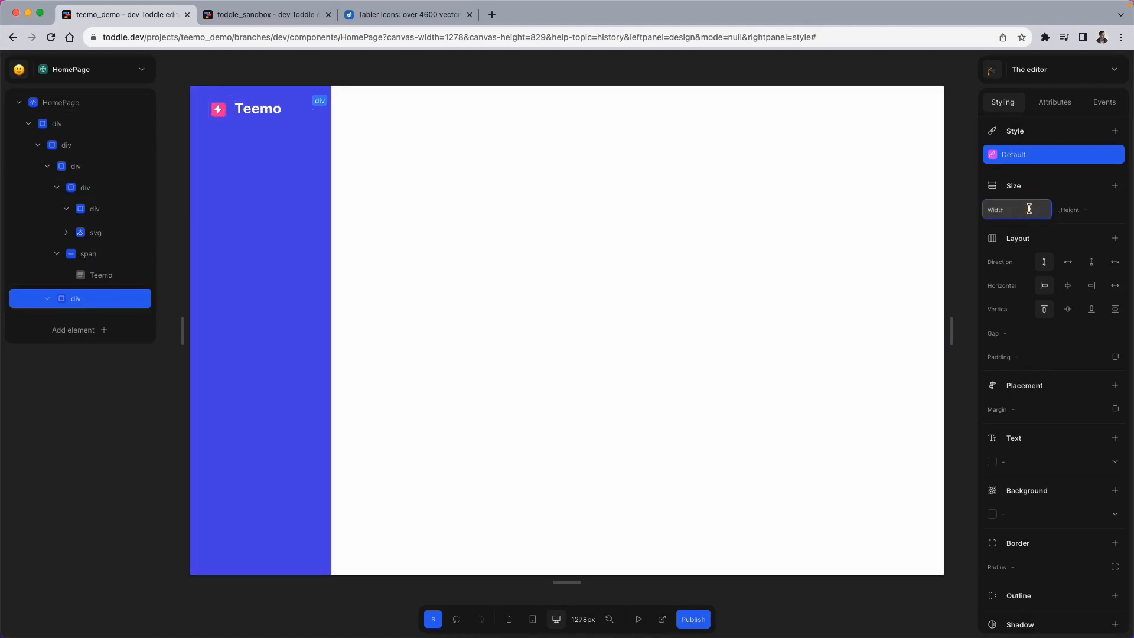
{"action": "type", "text": "48"}
{"action": "key", "text": "Tab"}
{"action": "type", "text": "48"}
{"action": "key", "text": "Return"}
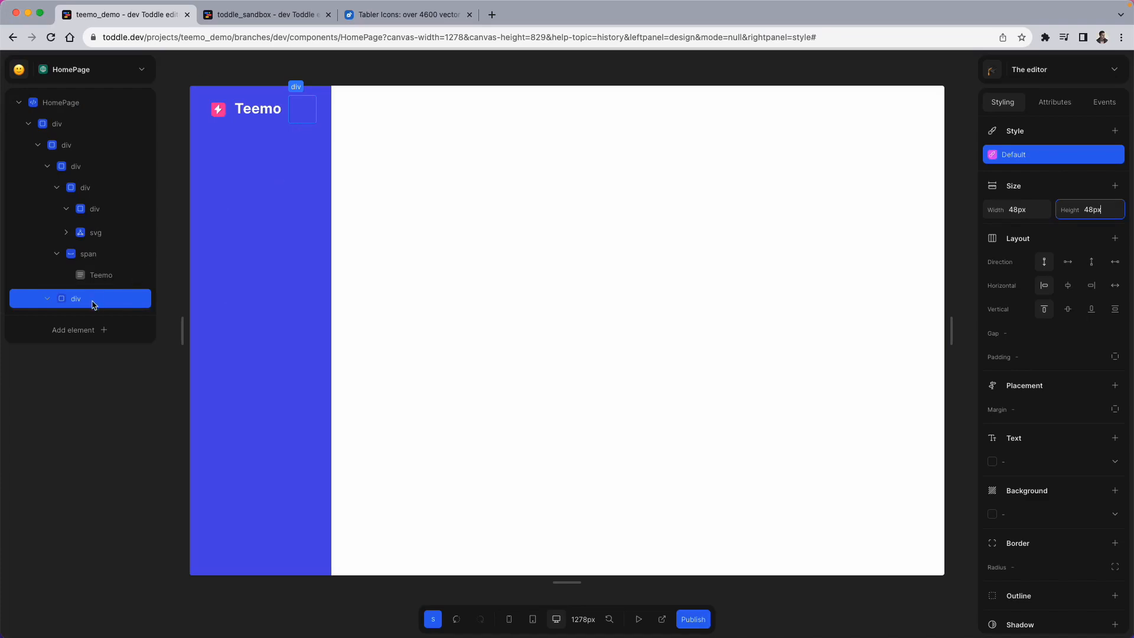
Step: Search Tabler Icons for "layout-si" and copy the SVG of the layout-sidebar-left-collapse icon
{"action": "left_click", "coordinate": [388, 16]}
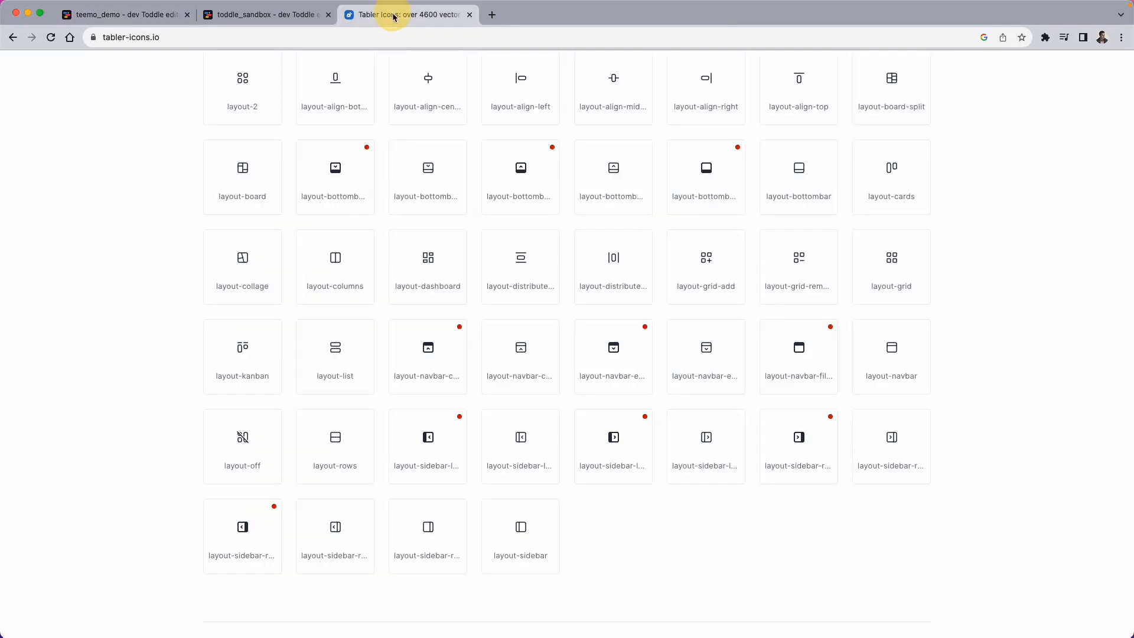
{"action": "scroll", "coordinate": [424, 103], "scroll_direction": "up", "scroll_amount": 10}
{"action": "scroll", "coordinate": [423, 101], "scroll_direction": "down", "scroll_amount": 2}
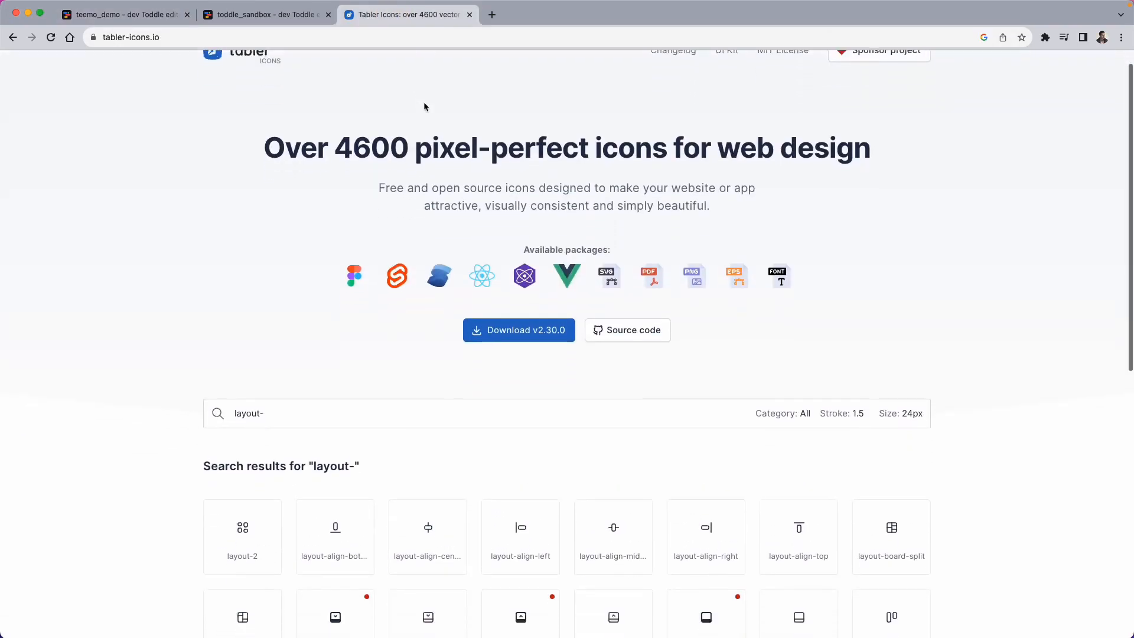
{"action": "scroll", "coordinate": [411, 323], "scroll_direction": "down", "scroll_amount": 1}
{"action": "left_click", "coordinate": [339, 345]}
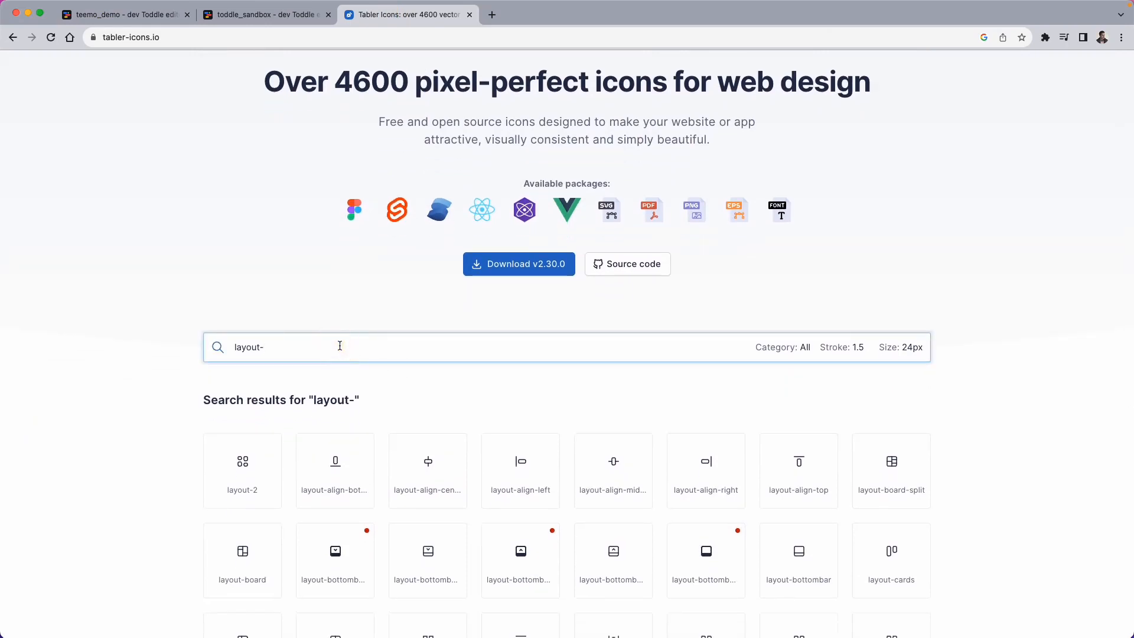
{"action": "type", "text": "si"}
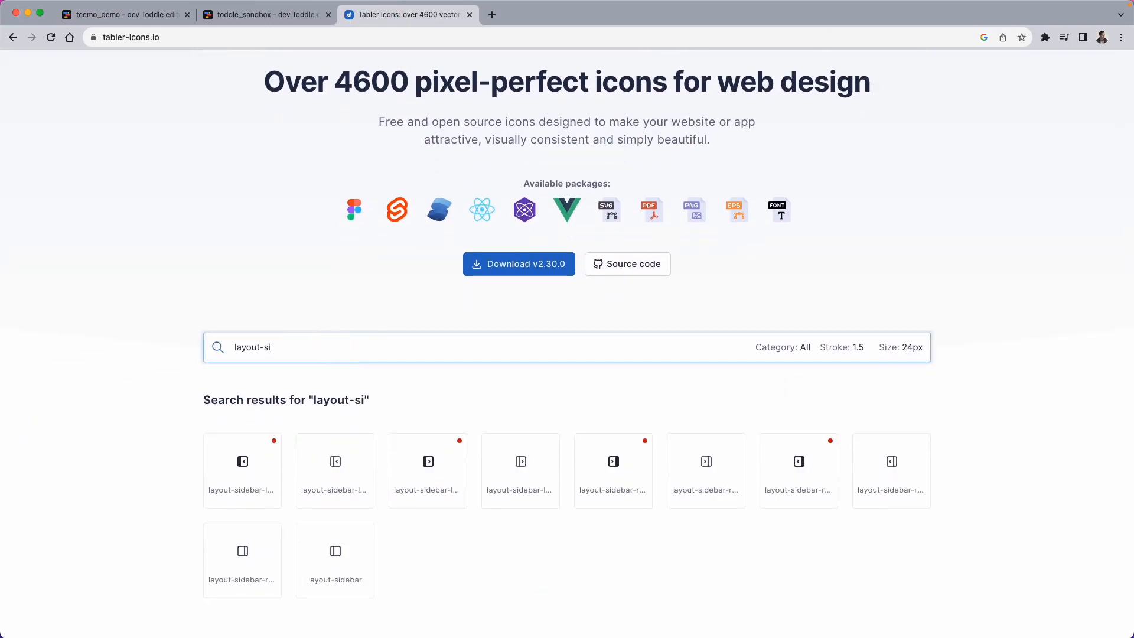
{"action": "left_click", "coordinate": [345, 479]}
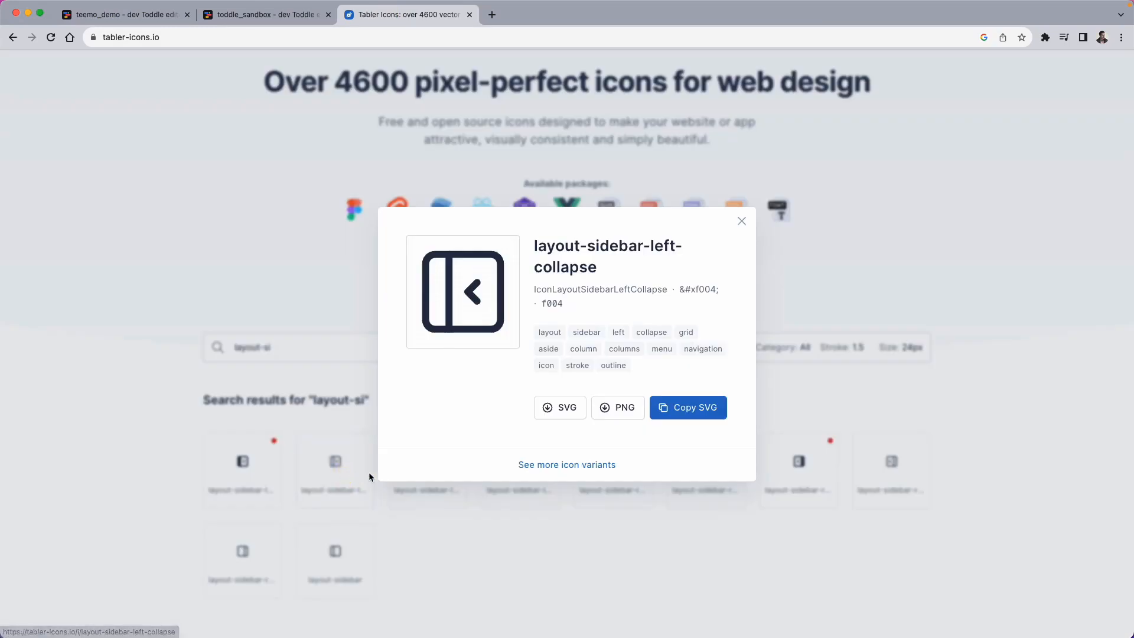
{"action": "left_click", "coordinate": [694, 414]}
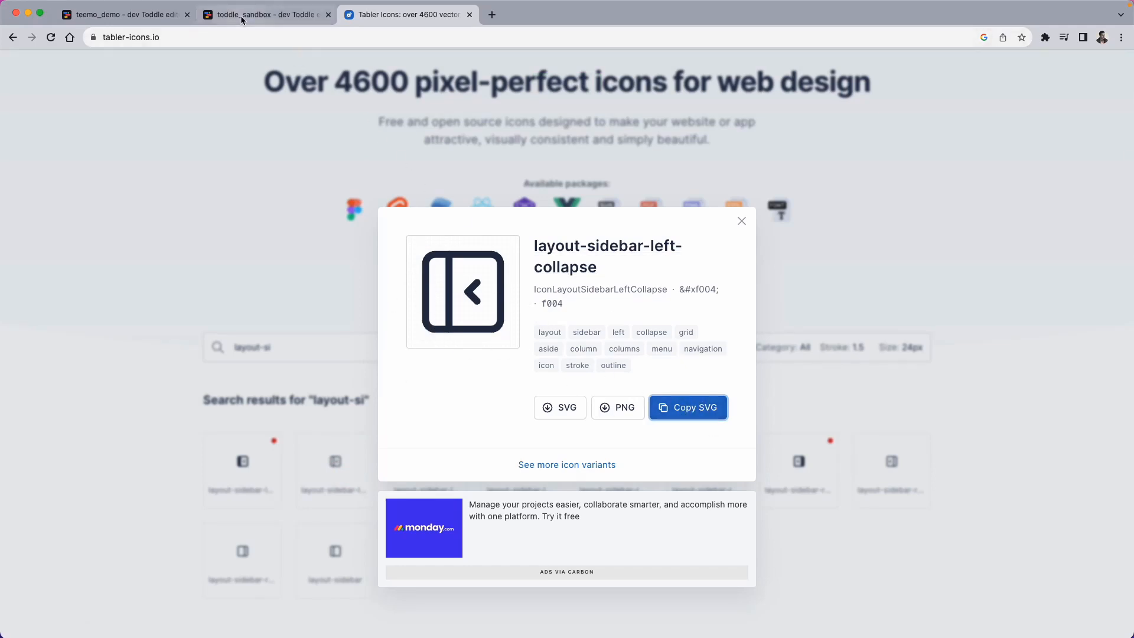
Step: Paste the copied SVG into the logo row's empty last div in teemo_demo and centre it horizontally and vertically
{"action": "left_click", "coordinate": [161, 18]}
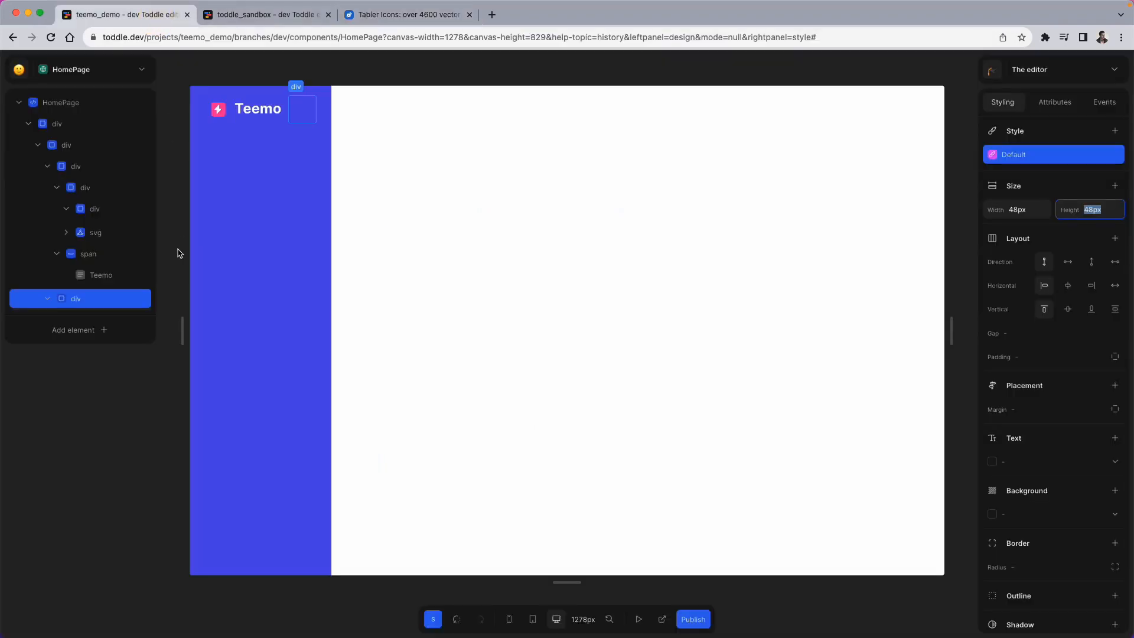
{"action": "left_click", "coordinate": [81, 302]}
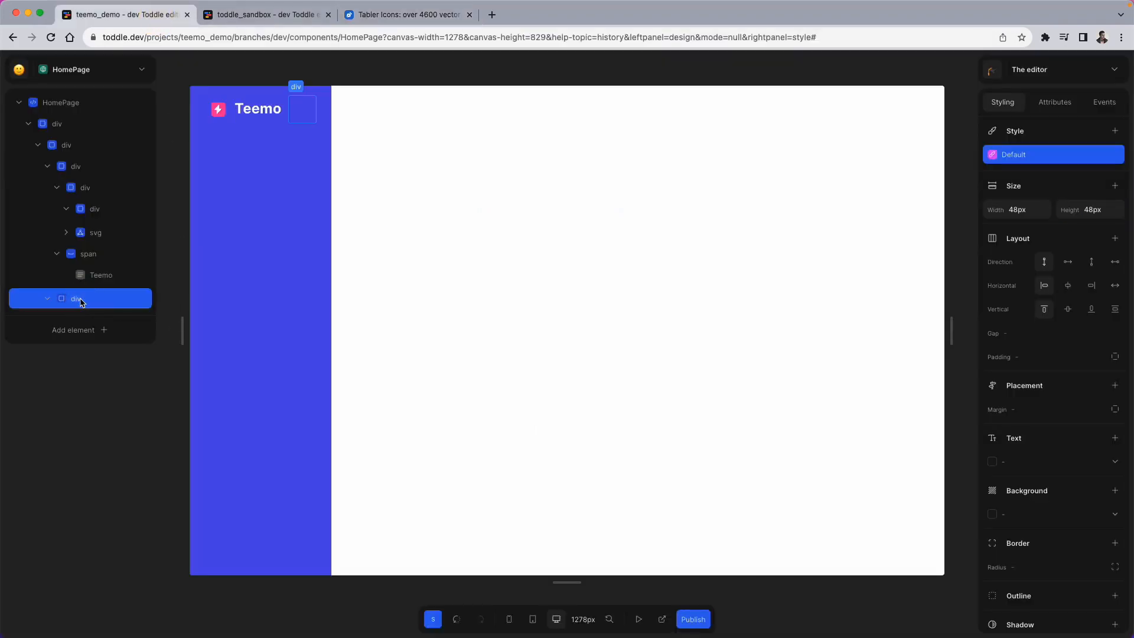
{"action": "key", "text": "super+v"}
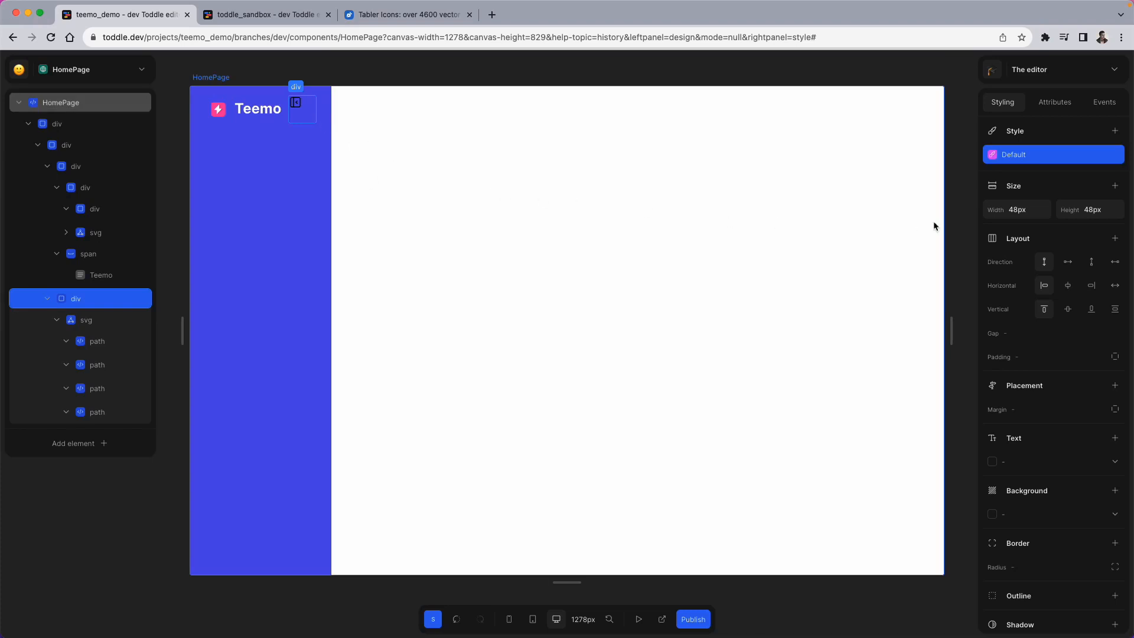
{"action": "left_click", "coordinate": [1067, 286]}
{"action": "left_click", "coordinate": [1067, 309]}
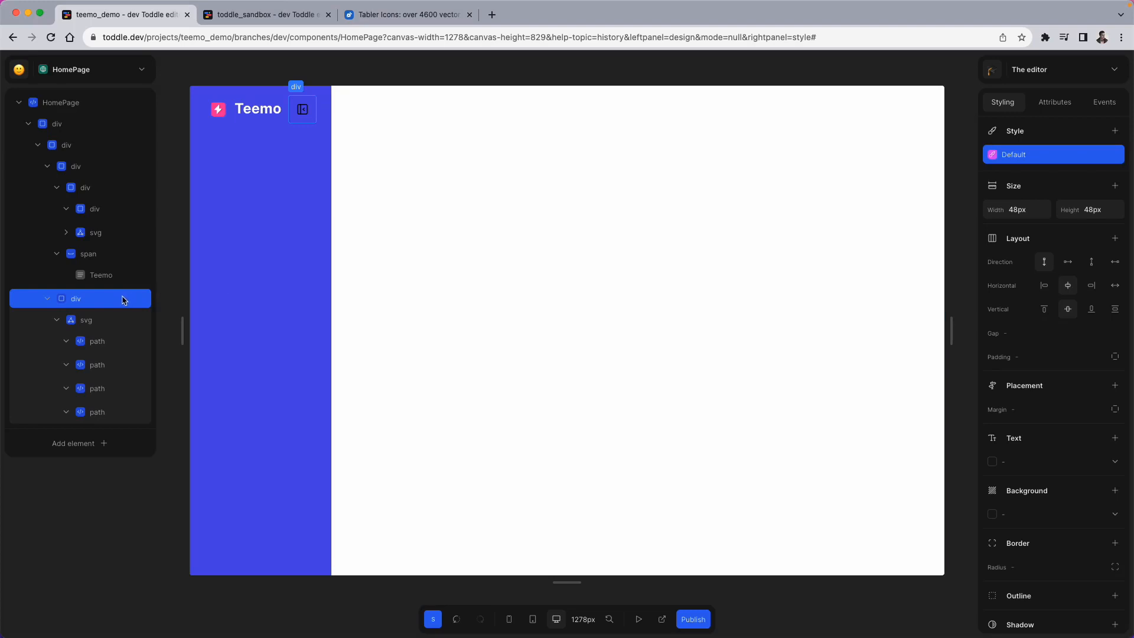
Step: Set the stroke attribute of the collapse icon's svg to #ebebeb
{"action": "left_click", "coordinate": [1061, 102]}
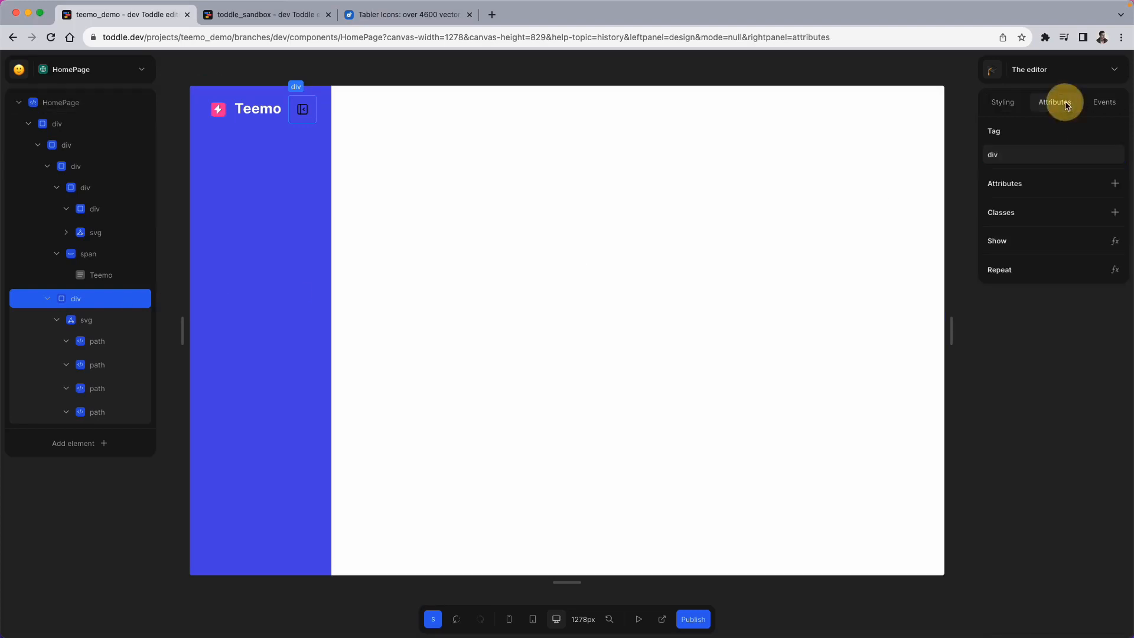
{"action": "left_click", "coordinate": [112, 320]}
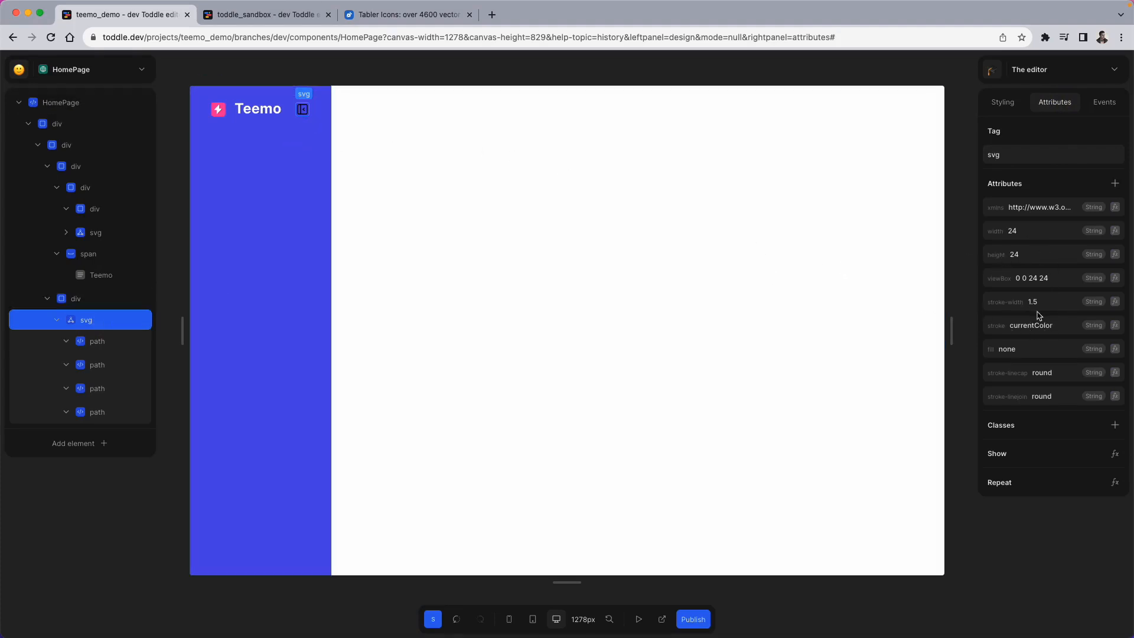
{"action": "double_click", "coordinate": [1049, 325]}
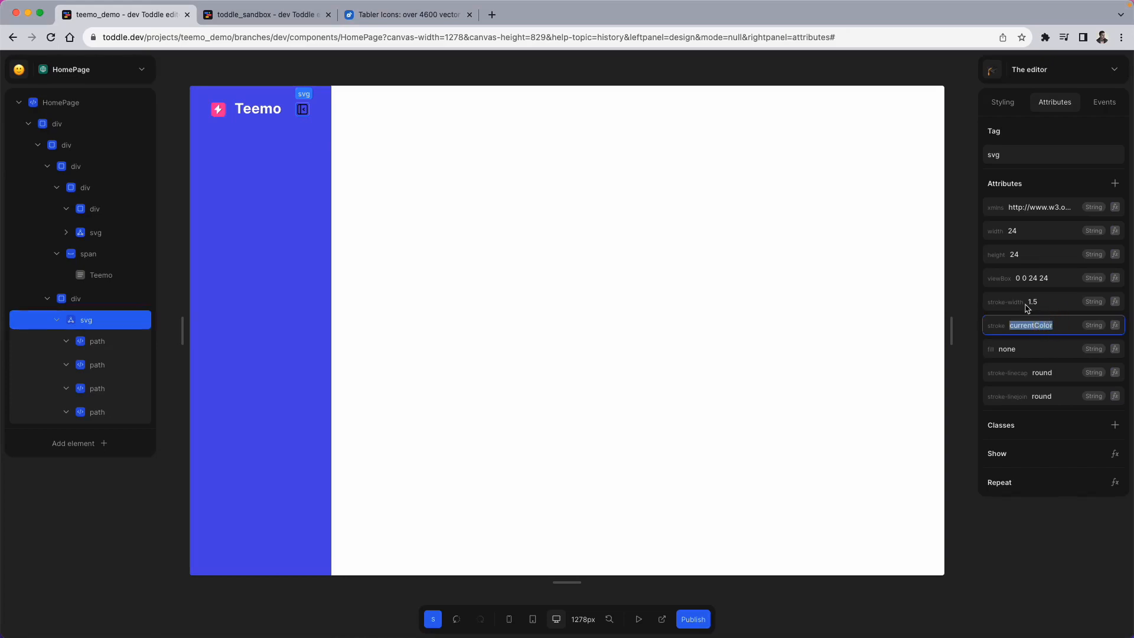
{"action": "type", "text": "#ebebeb"}
{"action": "key", "text": "Return"}
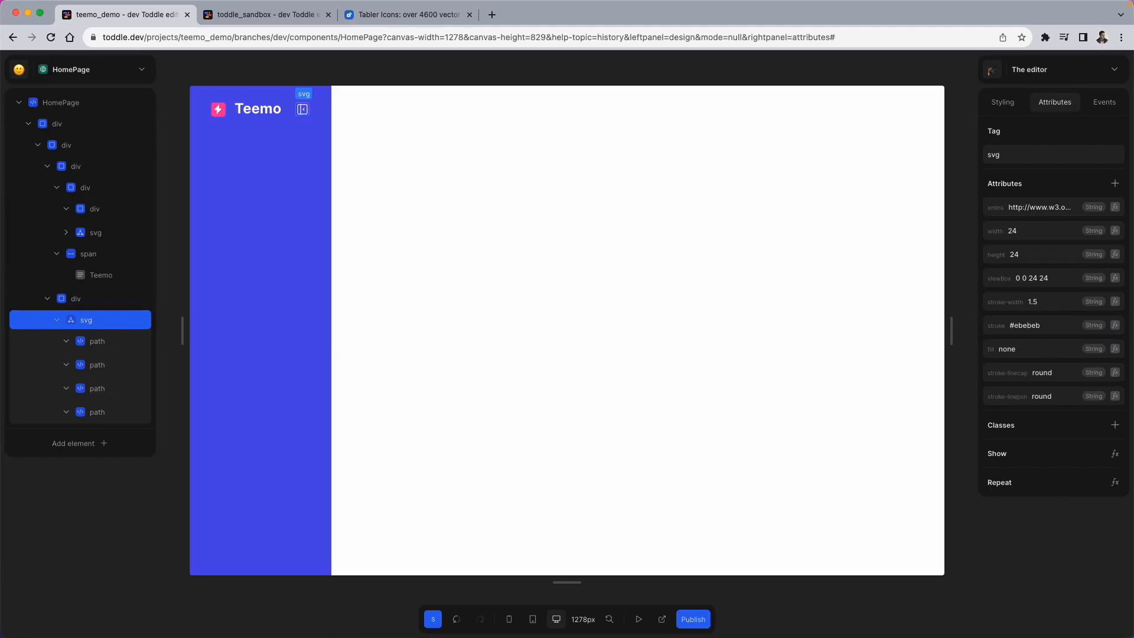
{"action": "key", "text": "super+z"}
Step: Give the div around the collapse icon a left margin of 16px
{"action": "left_click", "coordinate": [302, 123]}
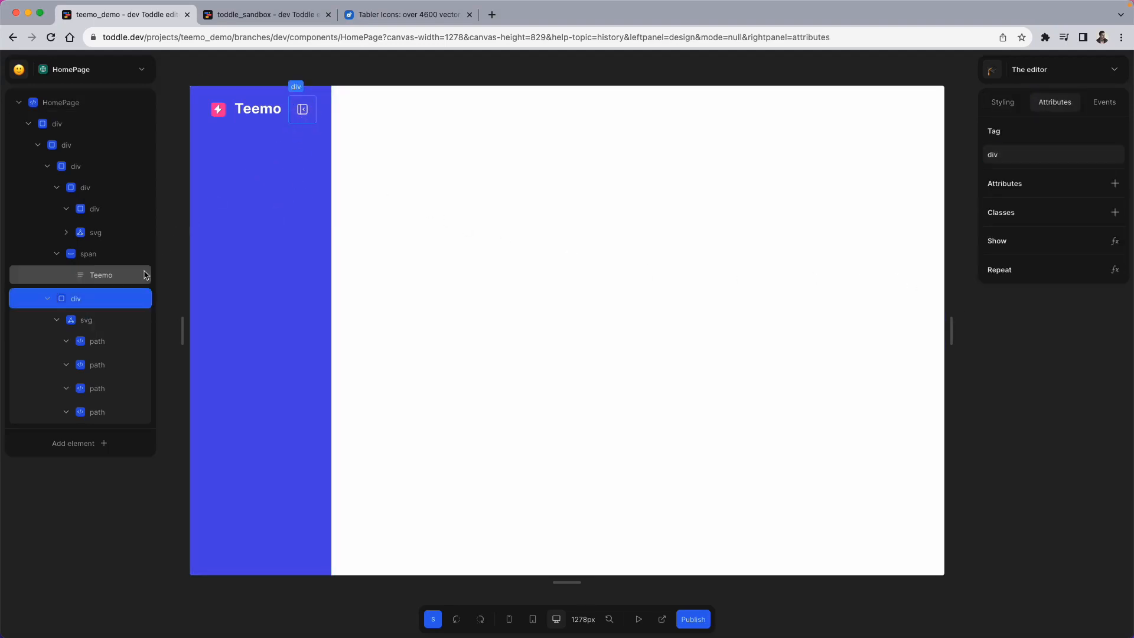
{"action": "left_click", "coordinate": [1011, 104]}
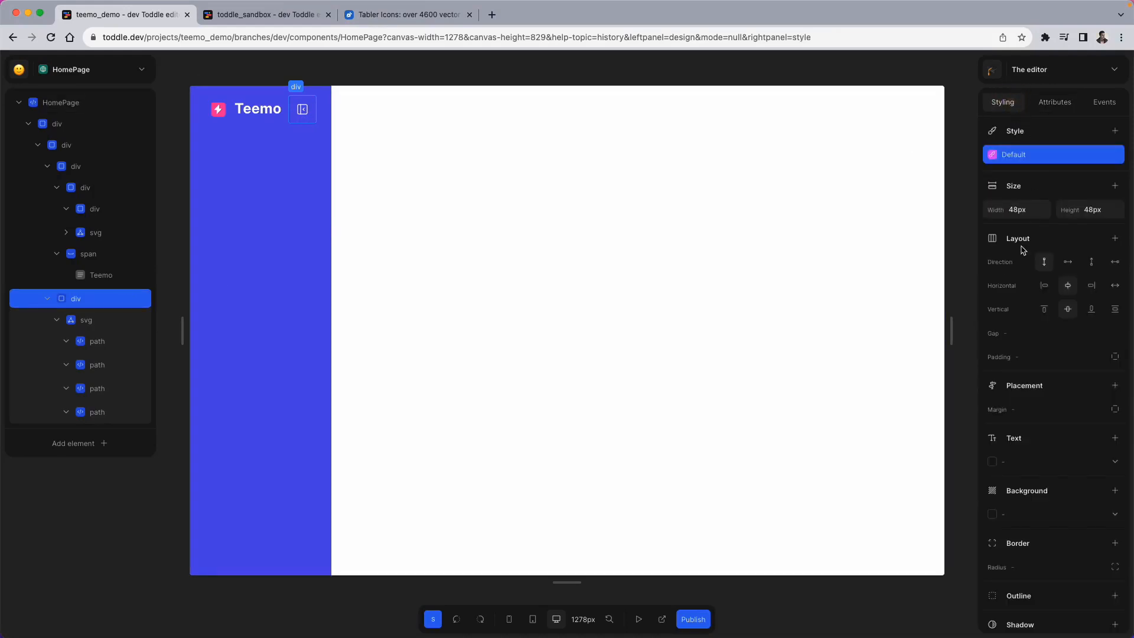
{"action": "left_click", "coordinate": [1114, 409]}
{"action": "left_click", "coordinate": [1031, 432]}
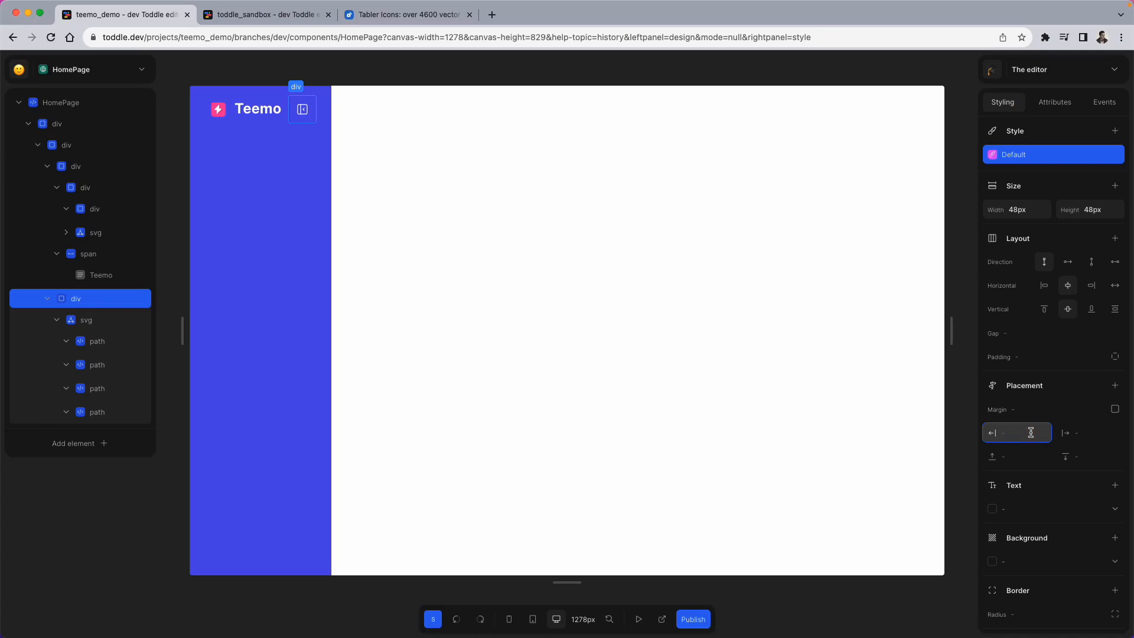
{"action": "type", "text": "16px"}
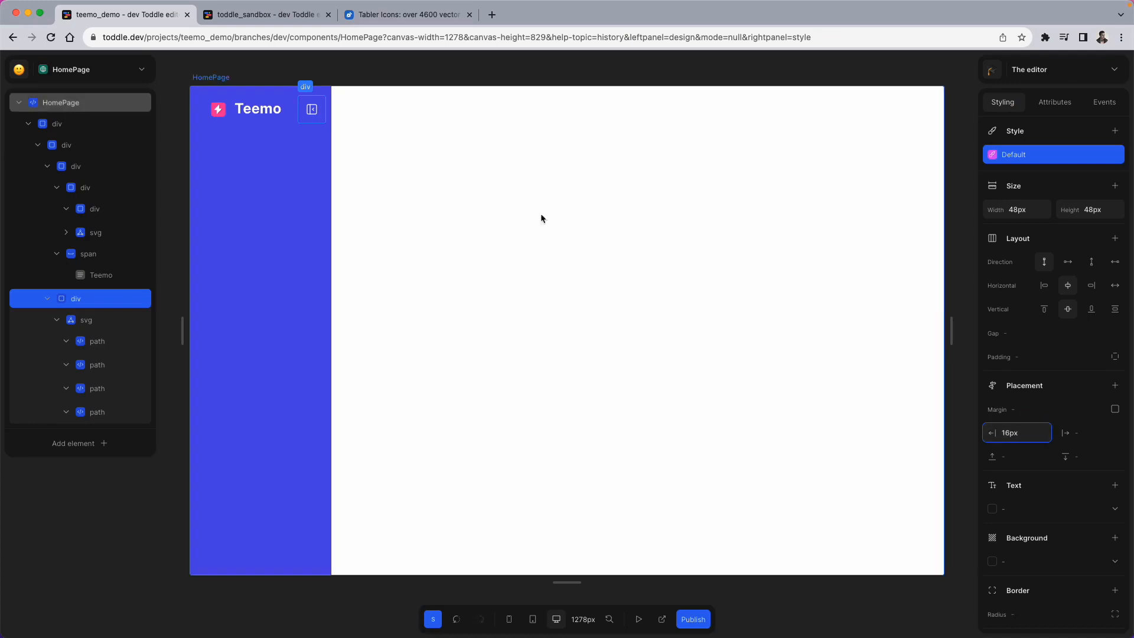
Step: Examine the sidebar and the styling of its menu container div in toddle_sandbox, and return to teemo_demo
{"action": "left_click", "coordinate": [269, 15]}
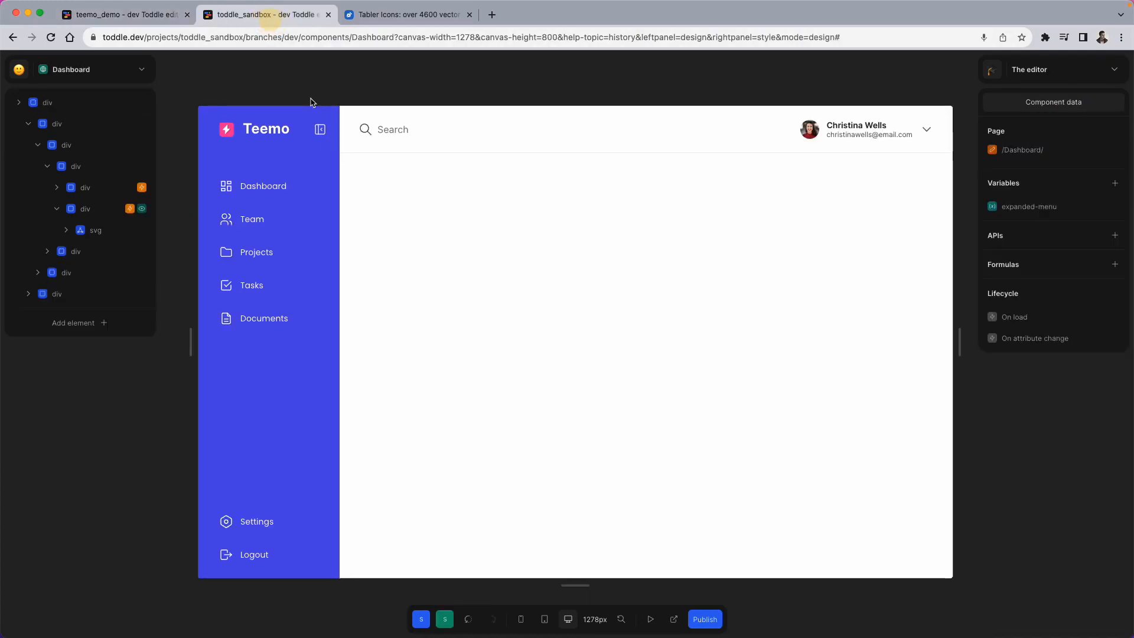
{"action": "left_click", "coordinate": [173, 20]}
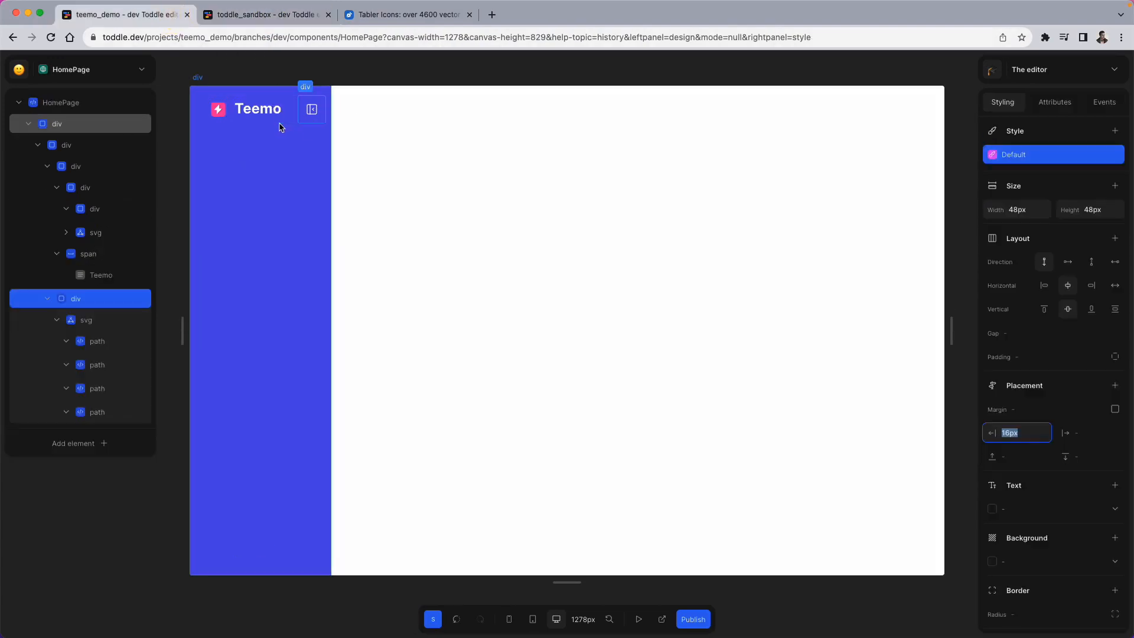
{"action": "key", "text": "Escape"}
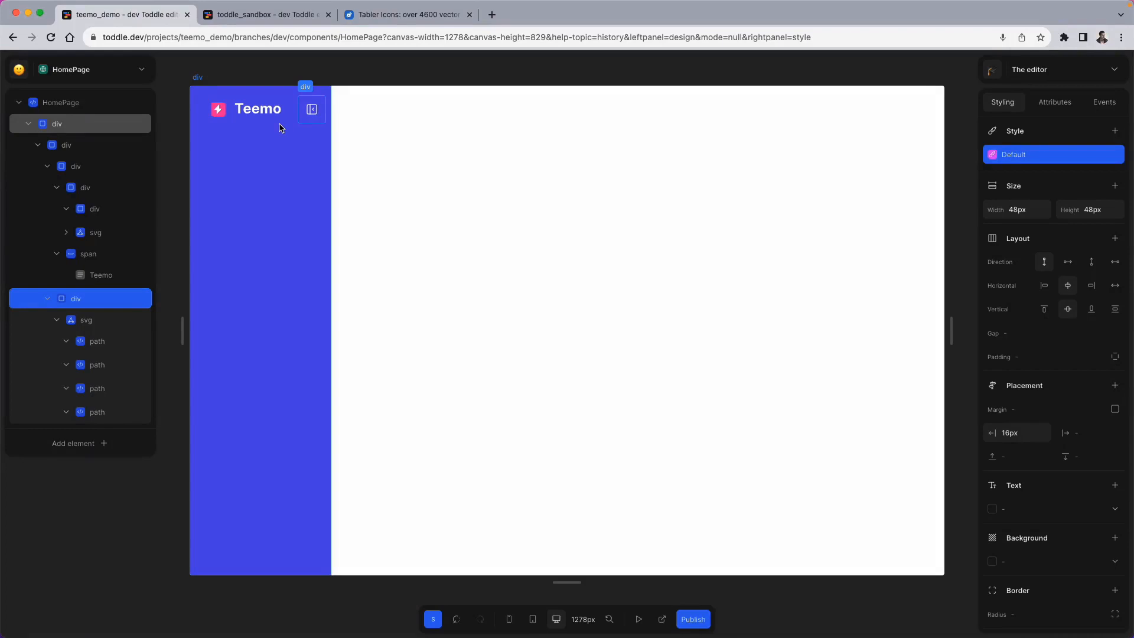
{"action": "left_click", "coordinate": [260, 15]}
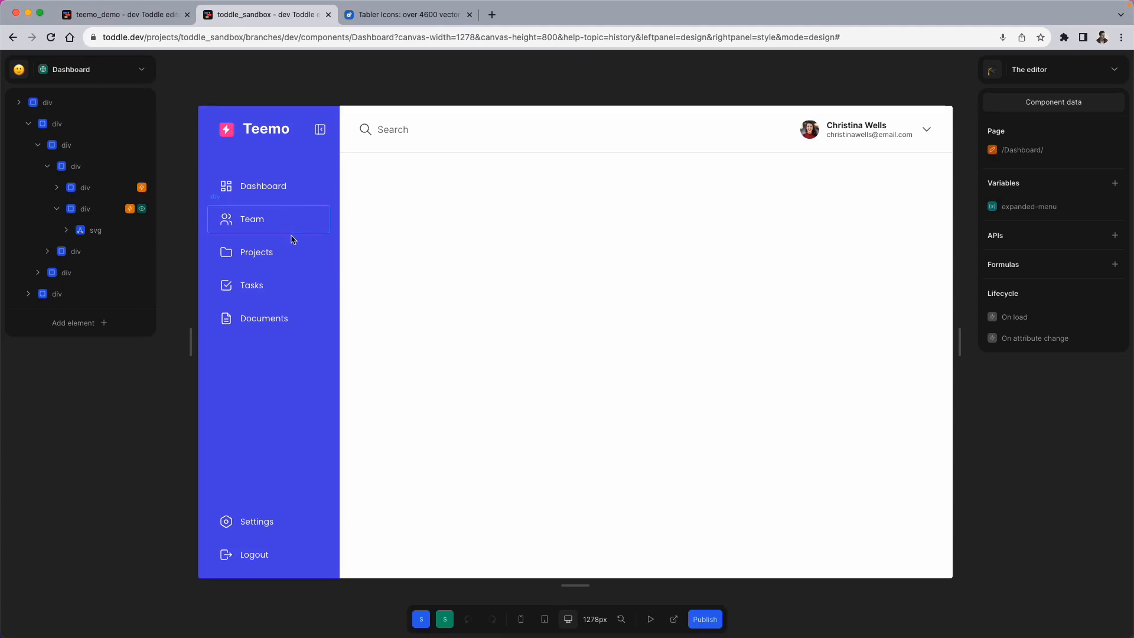
{"action": "left_click", "coordinate": [305, 206]}
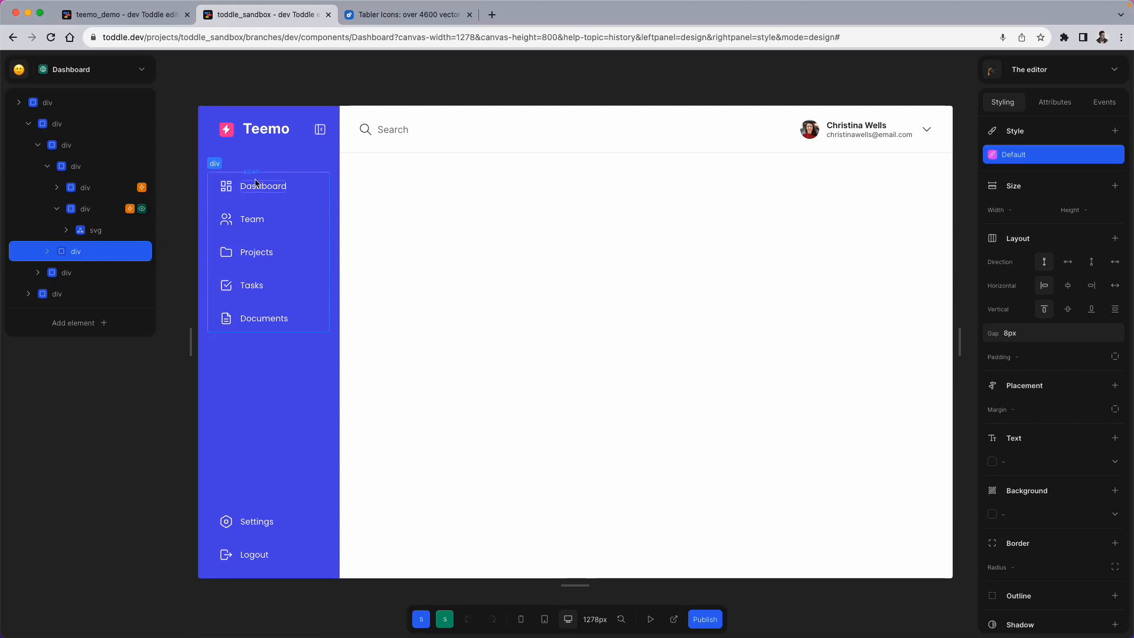
{"action": "left_click", "coordinate": [153, 22]}
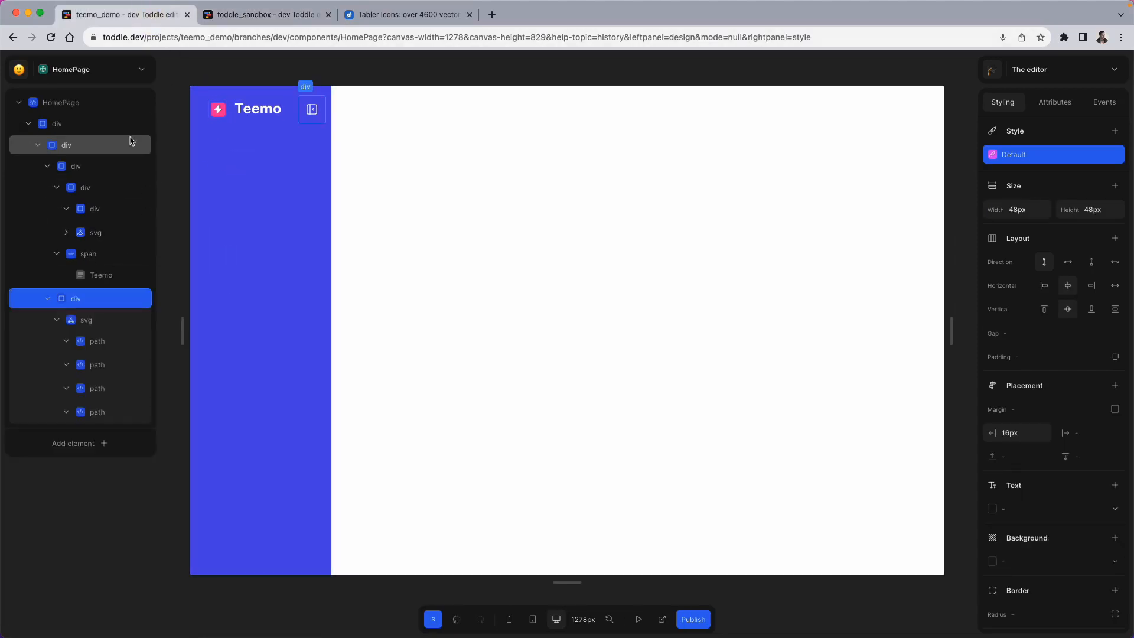
Step: Collapse the logo row div in the element tree and add a second Div inside the sidebar div, below the logo row
{"action": "left_click", "coordinate": [89, 124]}
{"action": "left_click", "coordinate": [84, 145]}
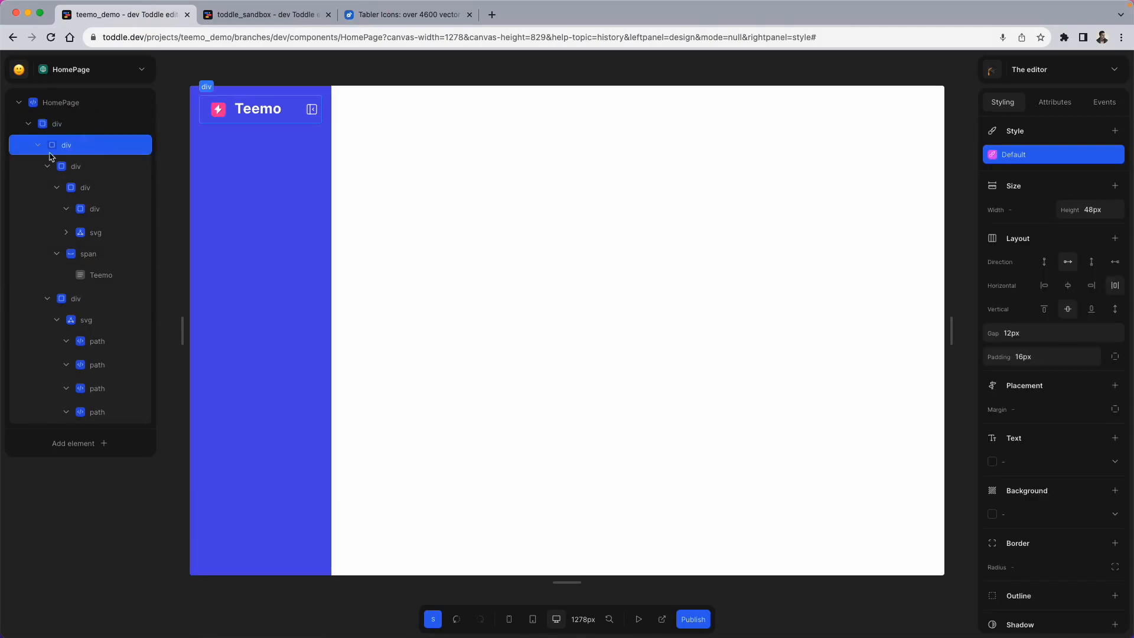
{"action": "left_click", "coordinate": [38, 144]}
{"action": "left_click", "coordinate": [71, 125]}
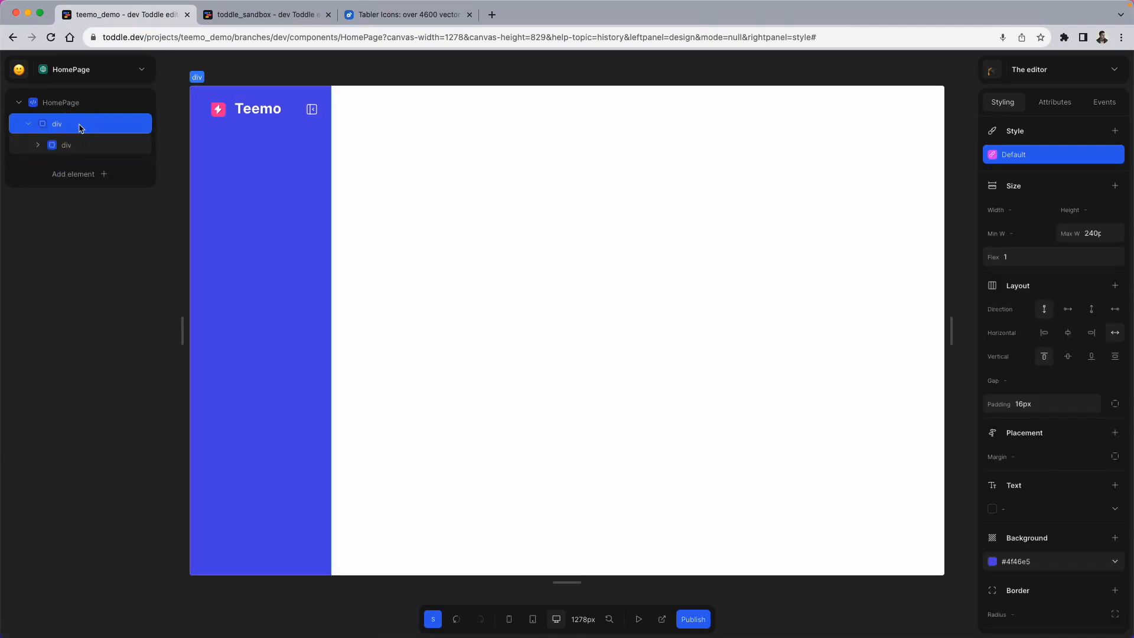
{"action": "key", "text": "Return"}
{"action": "type", "text": "div"}
{"action": "key", "text": "Return"}
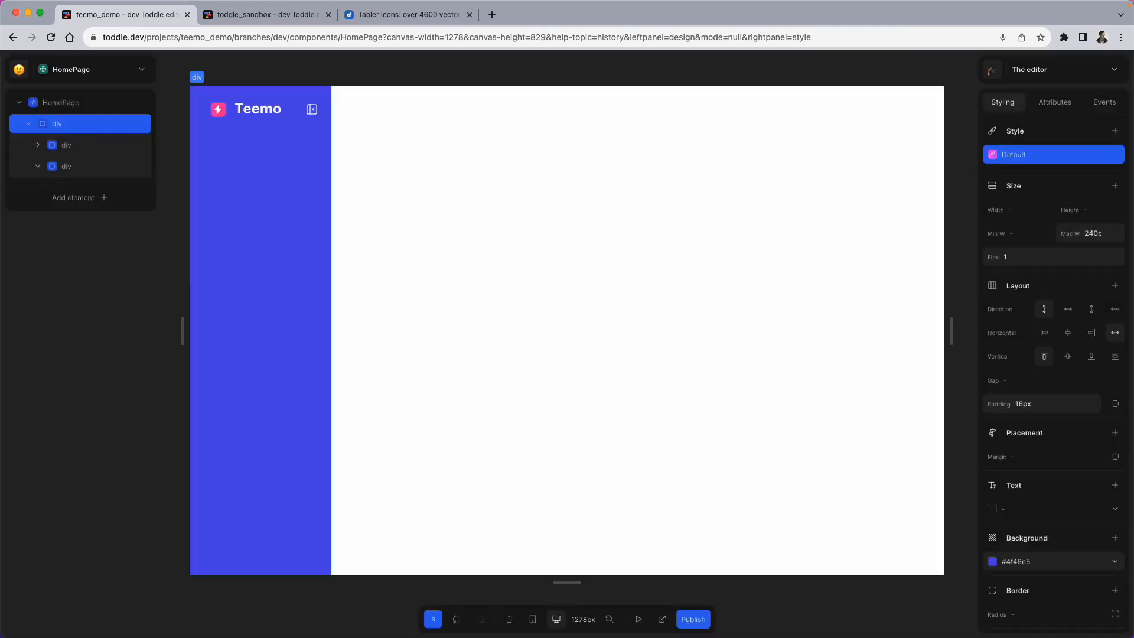
Step: Set the height of the sidebar's new empty div to 250px
{"action": "left_click", "coordinate": [69, 166]}
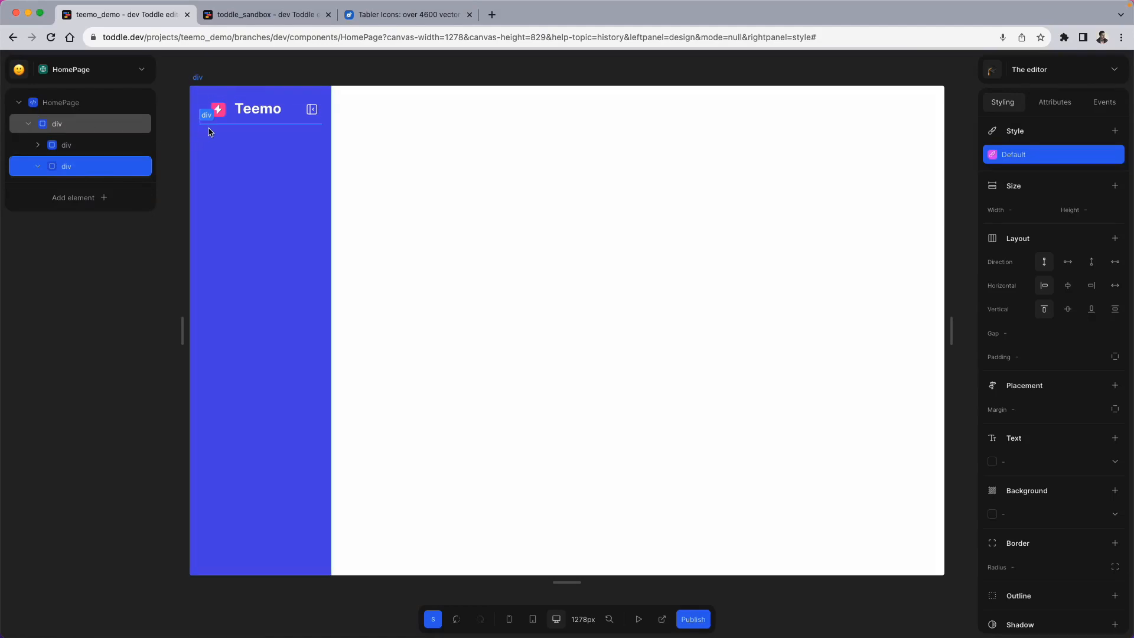
{"action": "left_click", "coordinate": [1089, 209]}
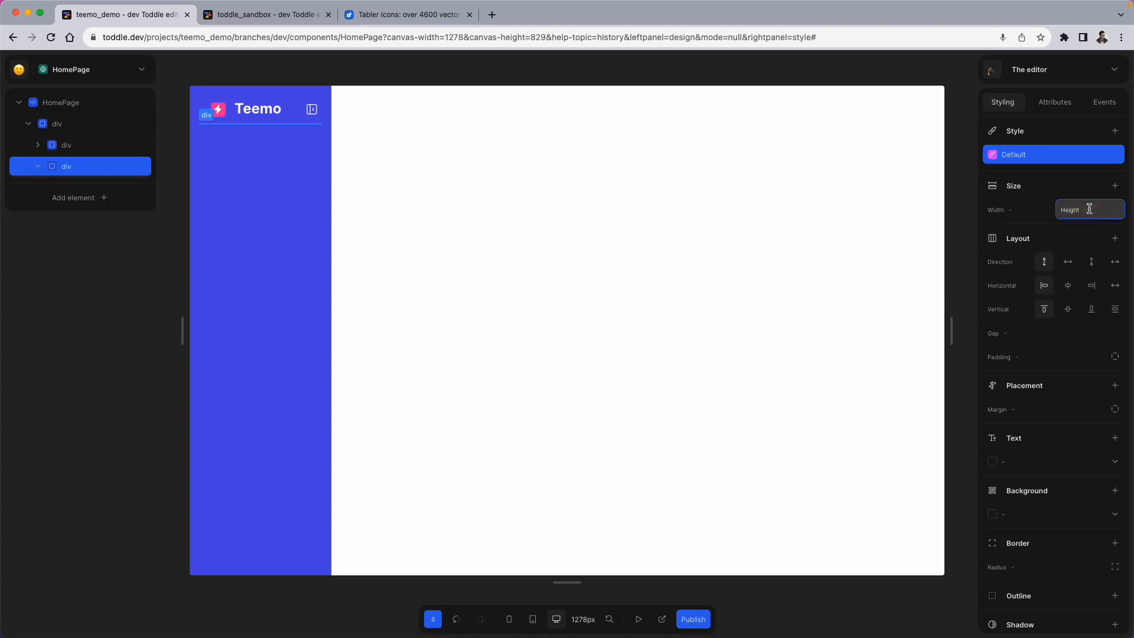
{"action": "type", "text": "250p"}
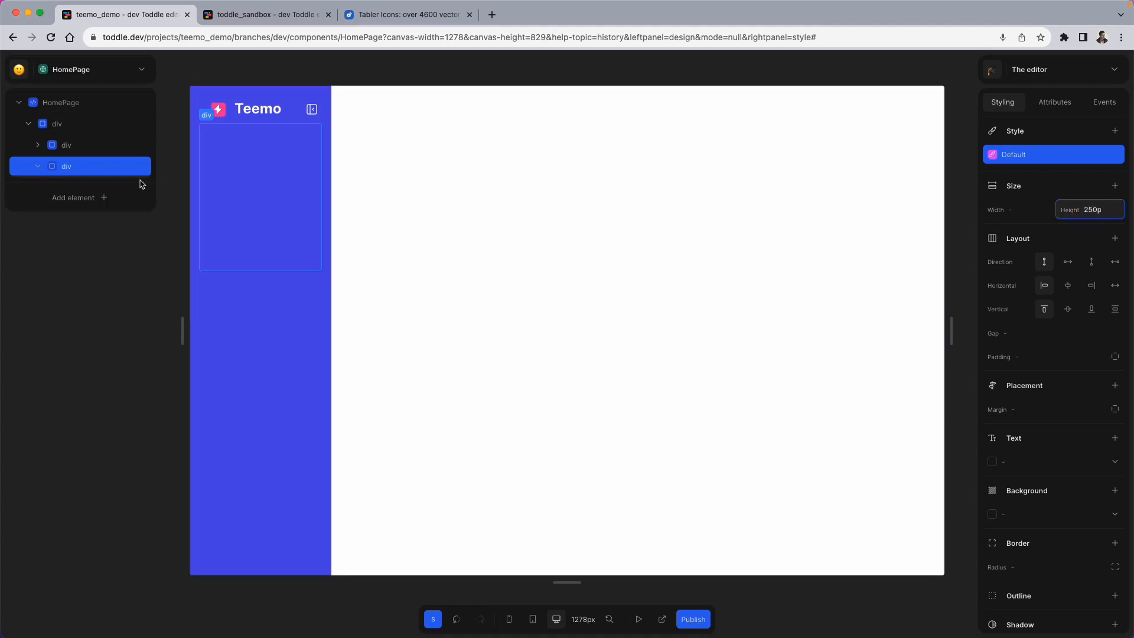
{"action": "left_click", "coordinate": [83, 168]}
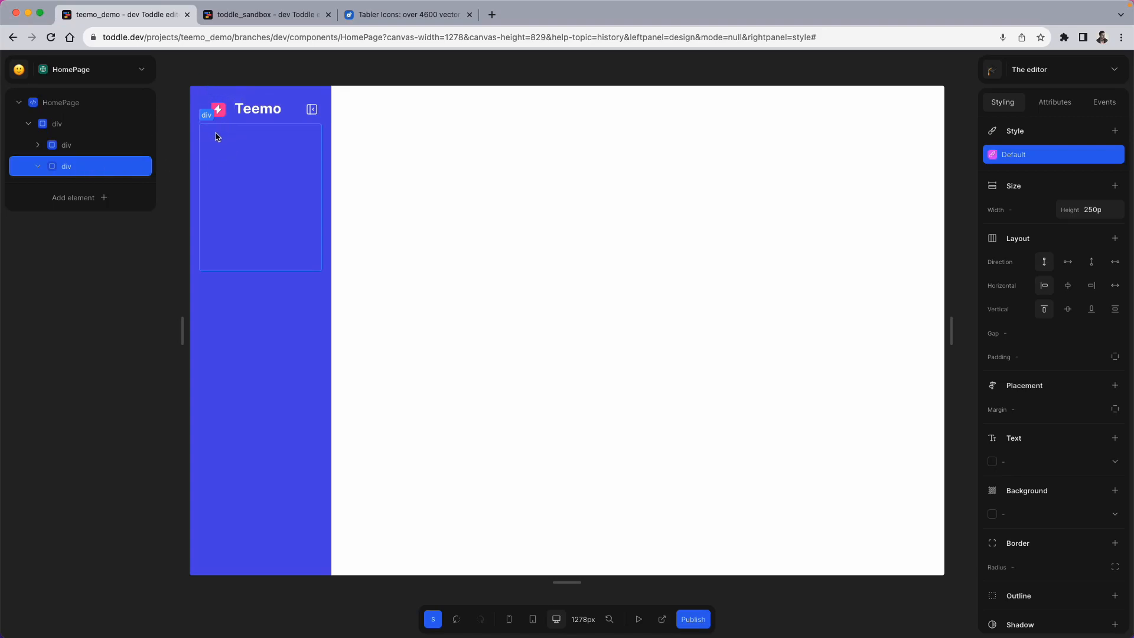
Step: Set the sidebar div's gap to 48px and check the spacing between its logo row and the empty div below
{"action": "left_click", "coordinate": [76, 125]}
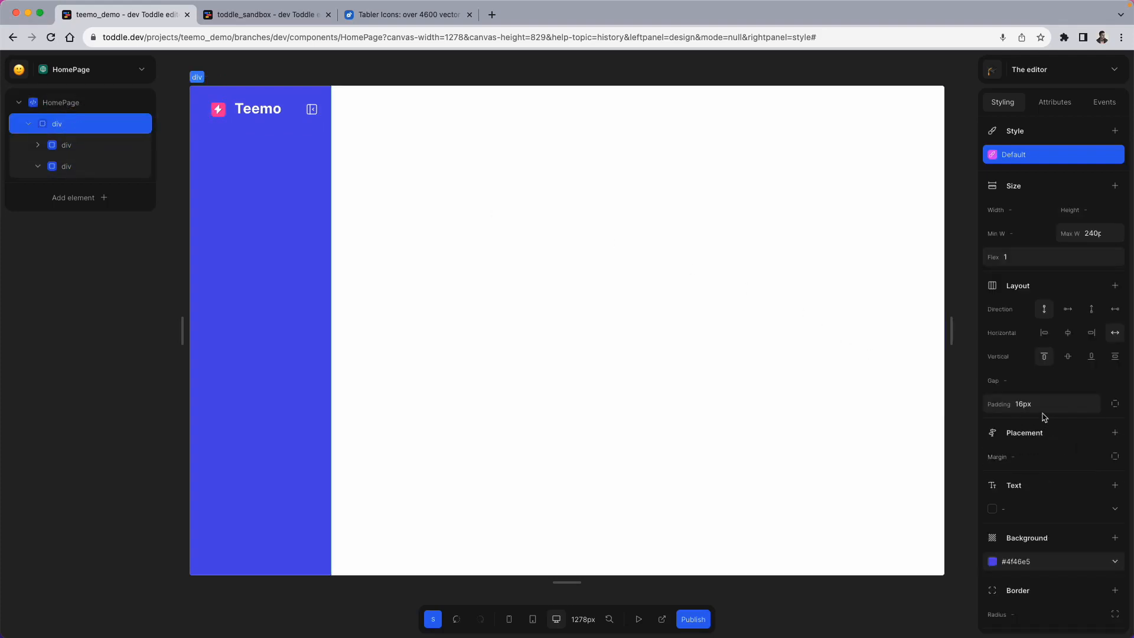
{"action": "left_click", "coordinate": [1021, 384]}
{"action": "key", "text": "Return"}
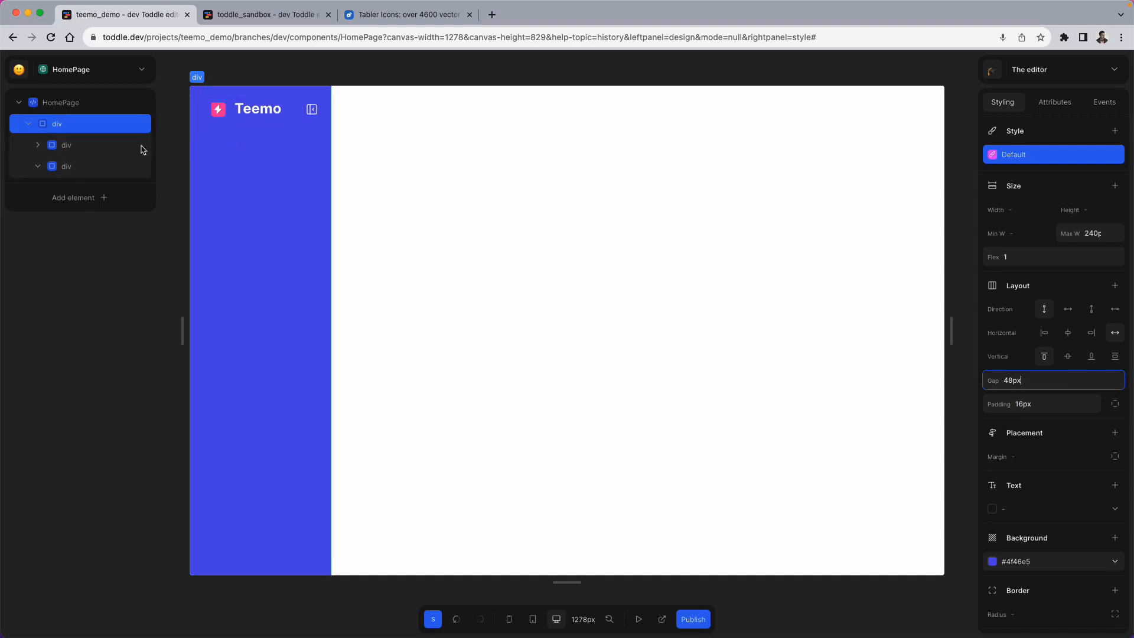
{"action": "left_click", "coordinate": [101, 145]}
{"action": "left_click", "coordinate": [93, 167]}
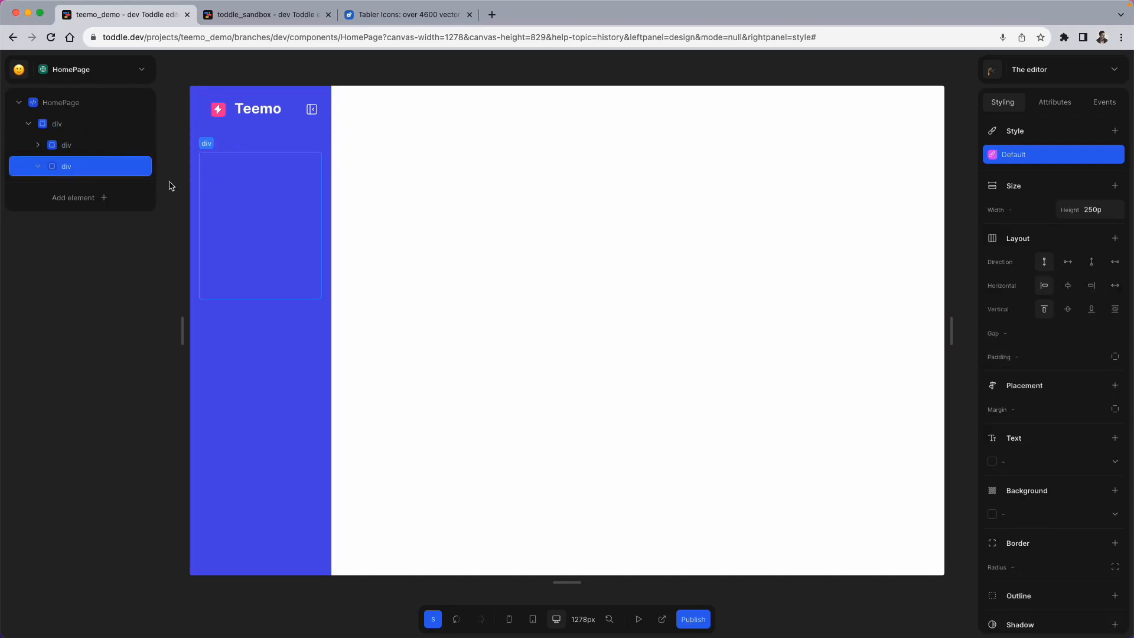
Step: Add a Div inside the sidebar's 250px-high div below the logo row
{"action": "left_click", "coordinate": [98, 169]}
{"action": "key", "text": "e"}
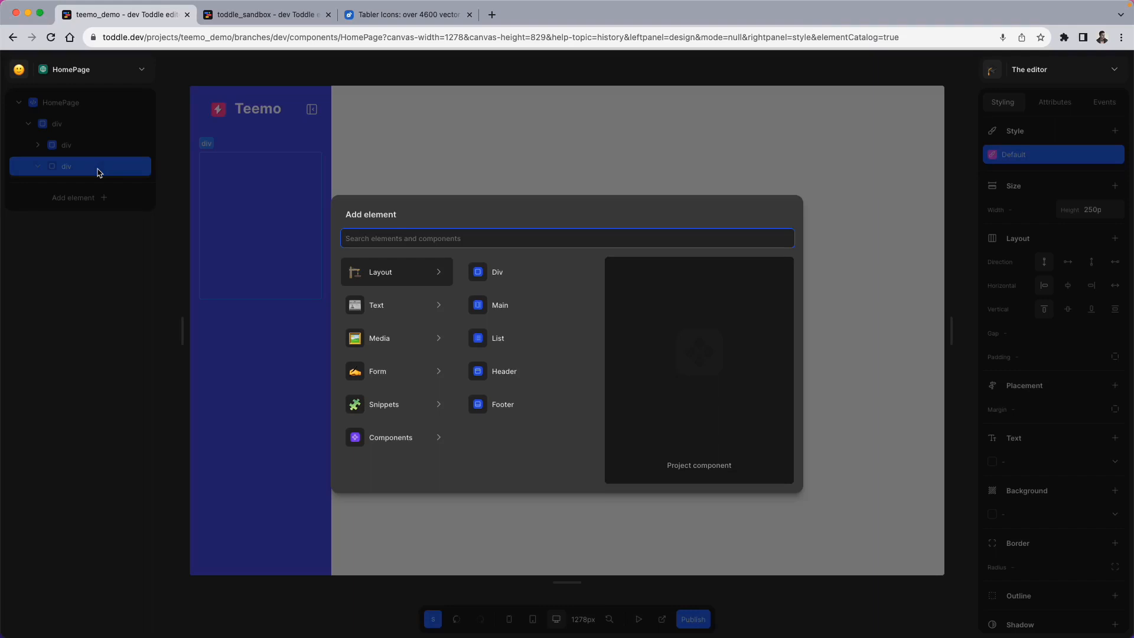
{"action": "type", "text": "div"}
{"action": "key", "text": "Return"}
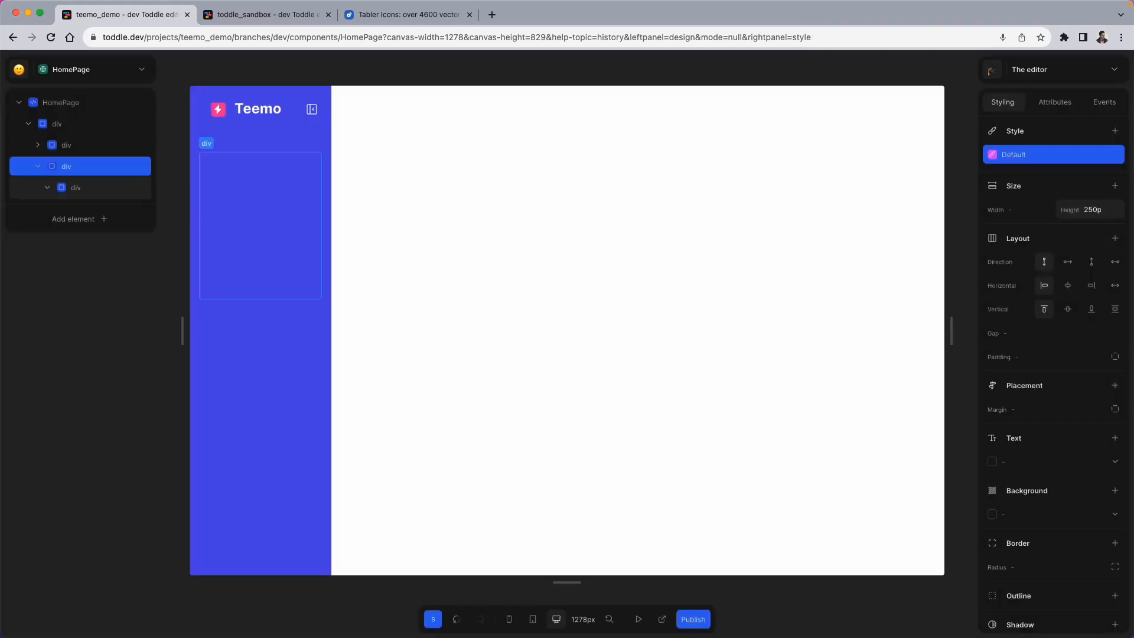
Step: Set the height of the new nested div inside the menu container to 48px
{"action": "left_click", "coordinate": [66, 187]}
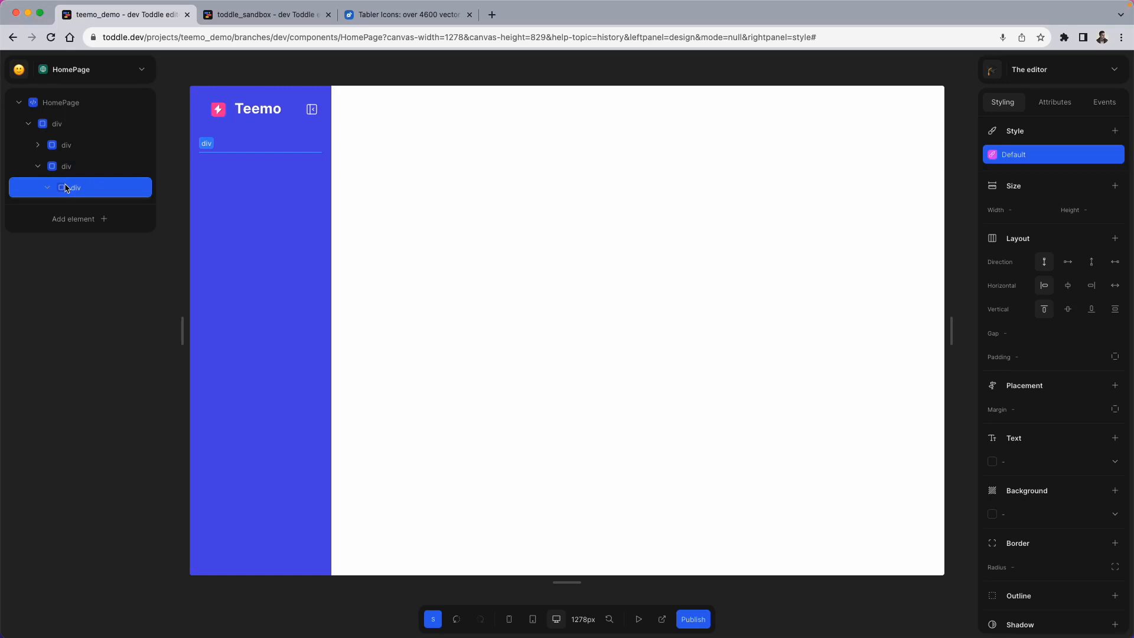
{"action": "left_click", "coordinate": [1090, 212]}
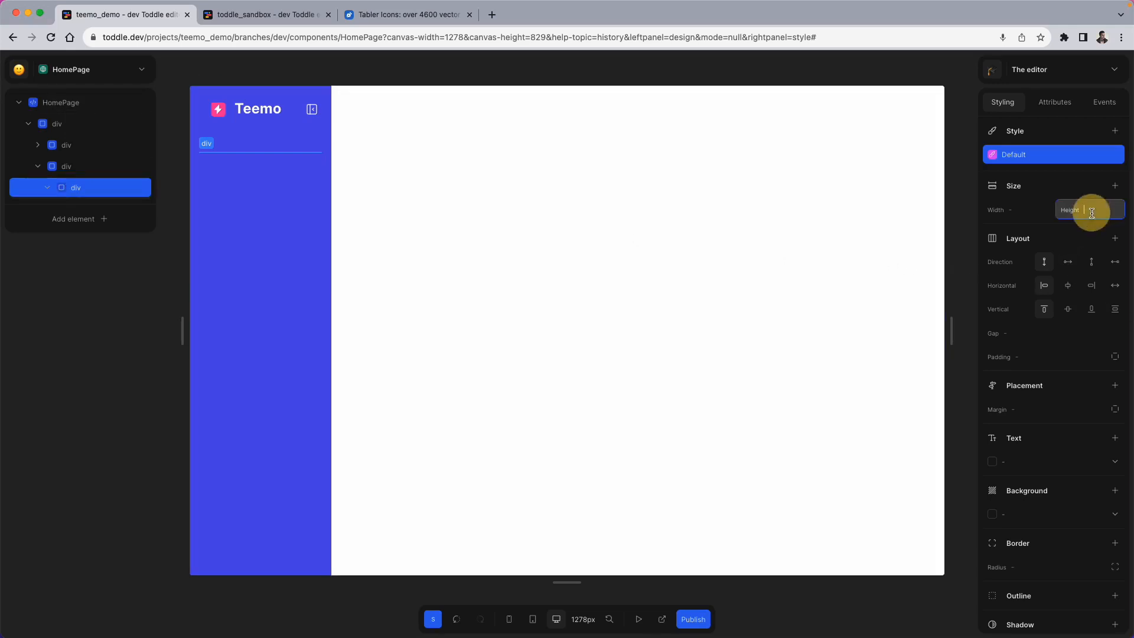
{"action": "type", "text": "48px"}
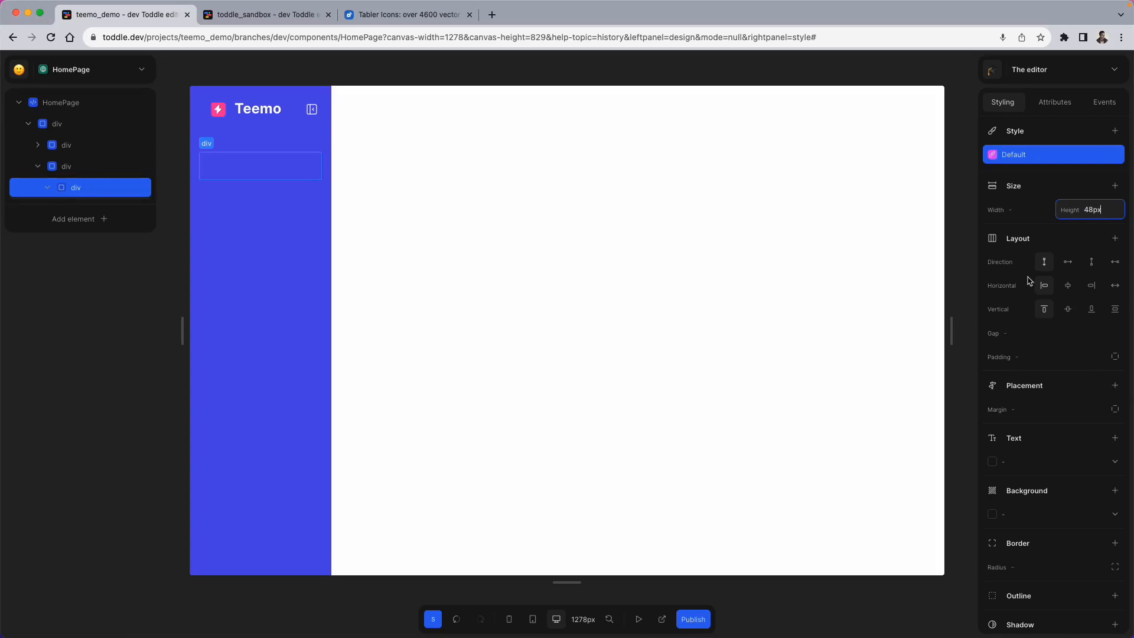
Step: Lay out the 48px-high div horizontally, aligned left and vertically centred, using the Dashboard menu item in toddle_sandbox as reference
{"action": "left_click", "coordinate": [1068, 263]}
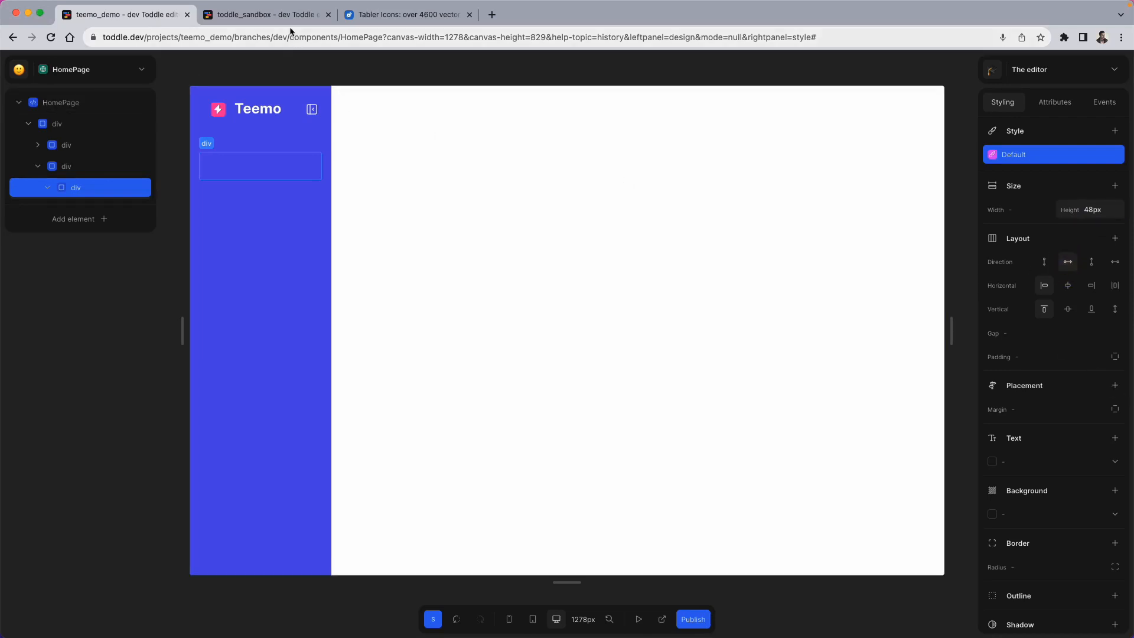
{"action": "left_click", "coordinate": [278, 15]}
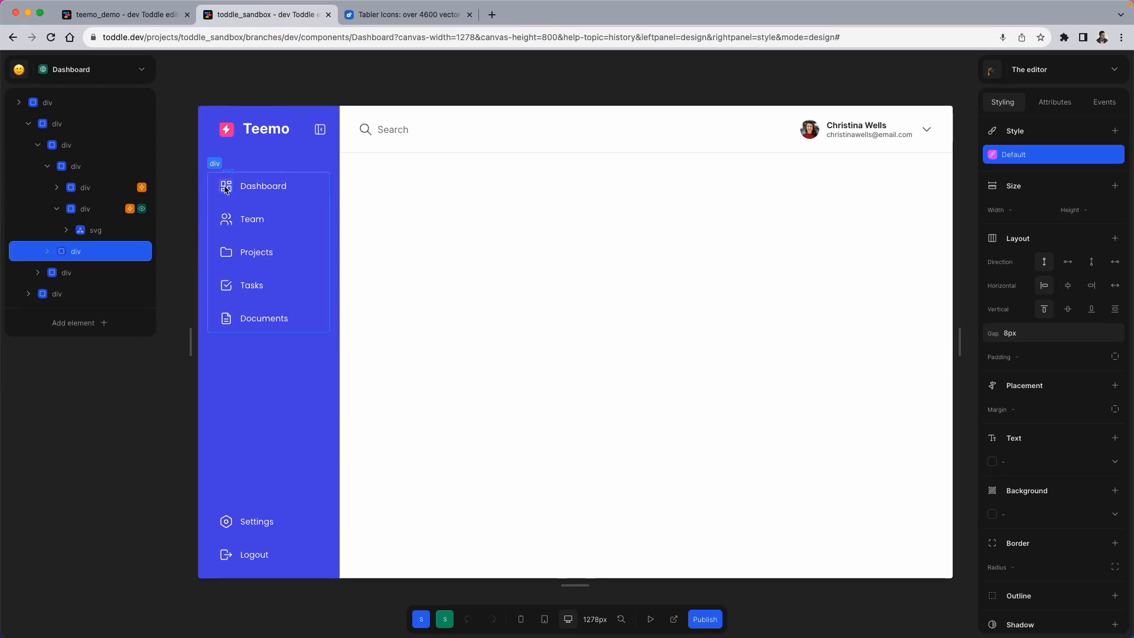
{"action": "left_click", "coordinate": [164, 16]}
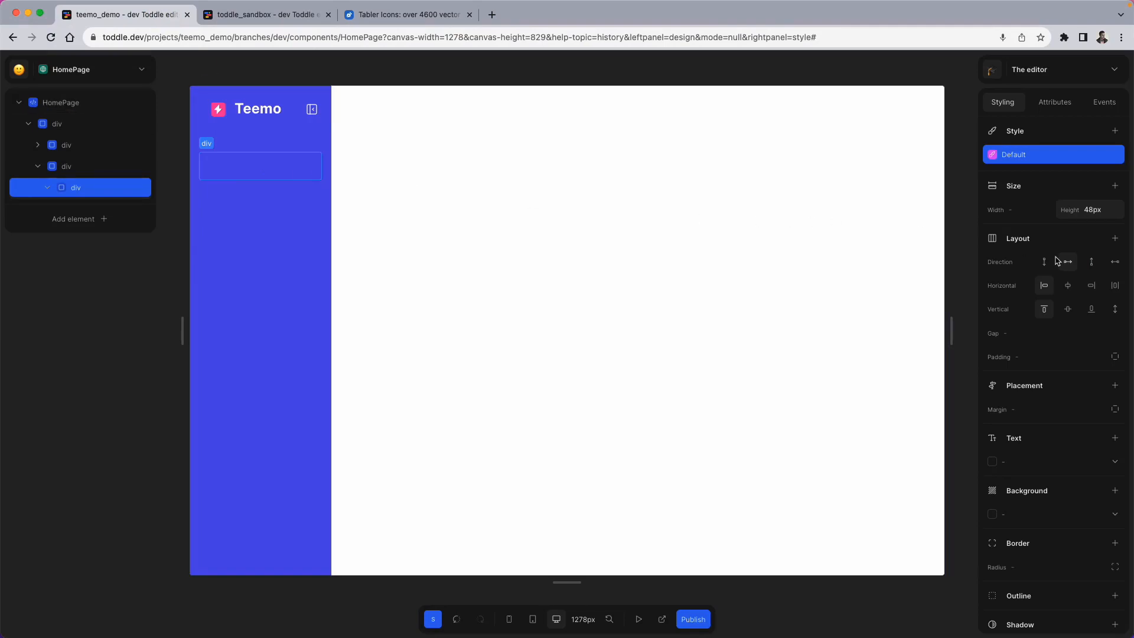
{"action": "left_click", "coordinate": [1045, 289]}
{"action": "left_click", "coordinate": [1067, 309]}
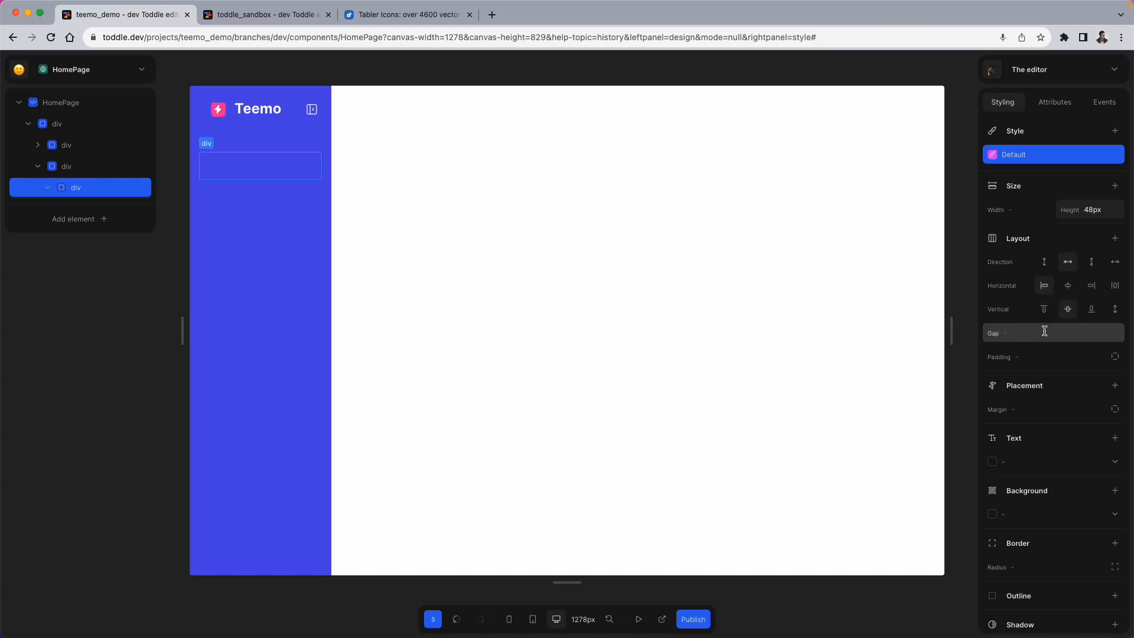
Step: Set the menu item div's gap to 12px and padding to 20px, checking the Dashboard item in toddle_sandbox
{"action": "left_click", "coordinate": [1013, 335]}
{"action": "type", "text": "12"}
{"action": "key", "text": "Return"}
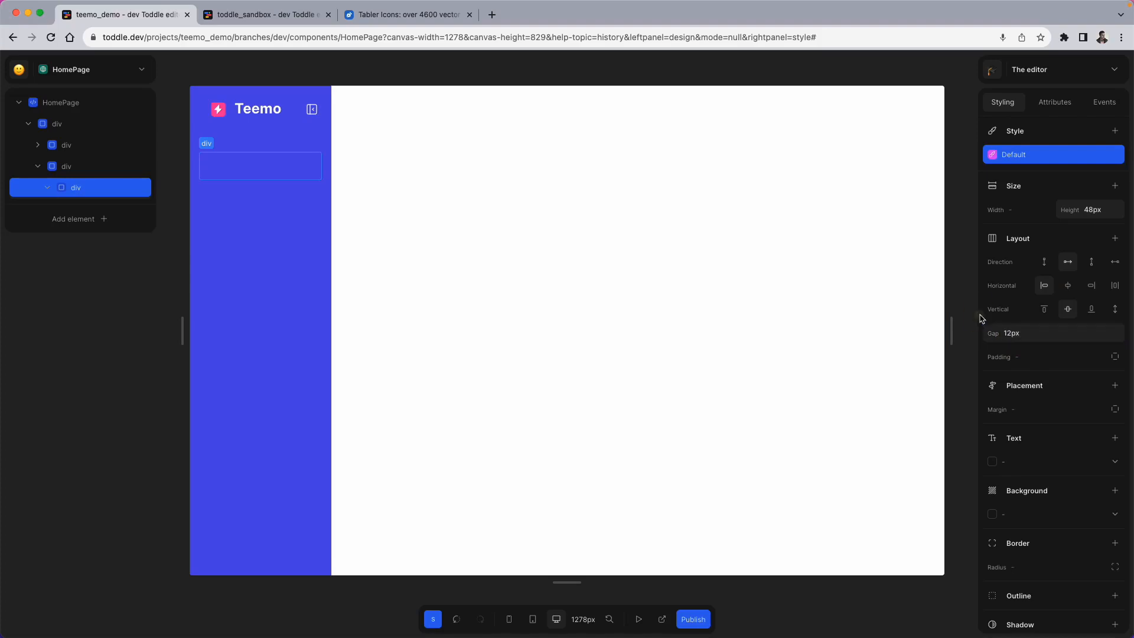
{"action": "left_click", "coordinate": [257, 23]}
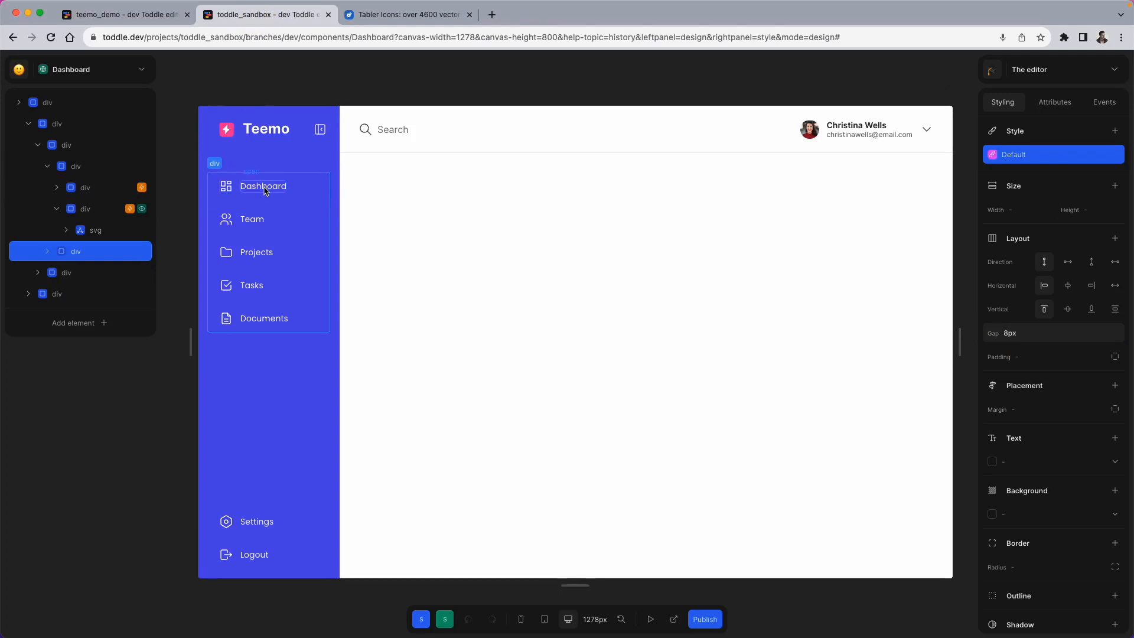
{"action": "left_click", "coordinate": [158, 15]}
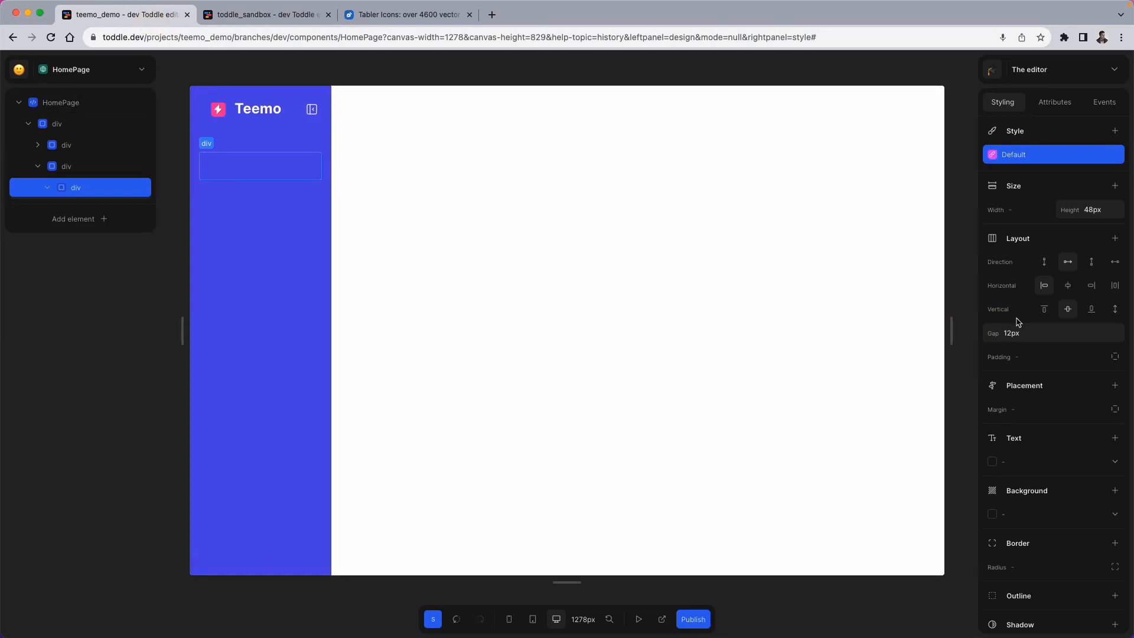
{"action": "left_click", "coordinate": [1023, 355]}
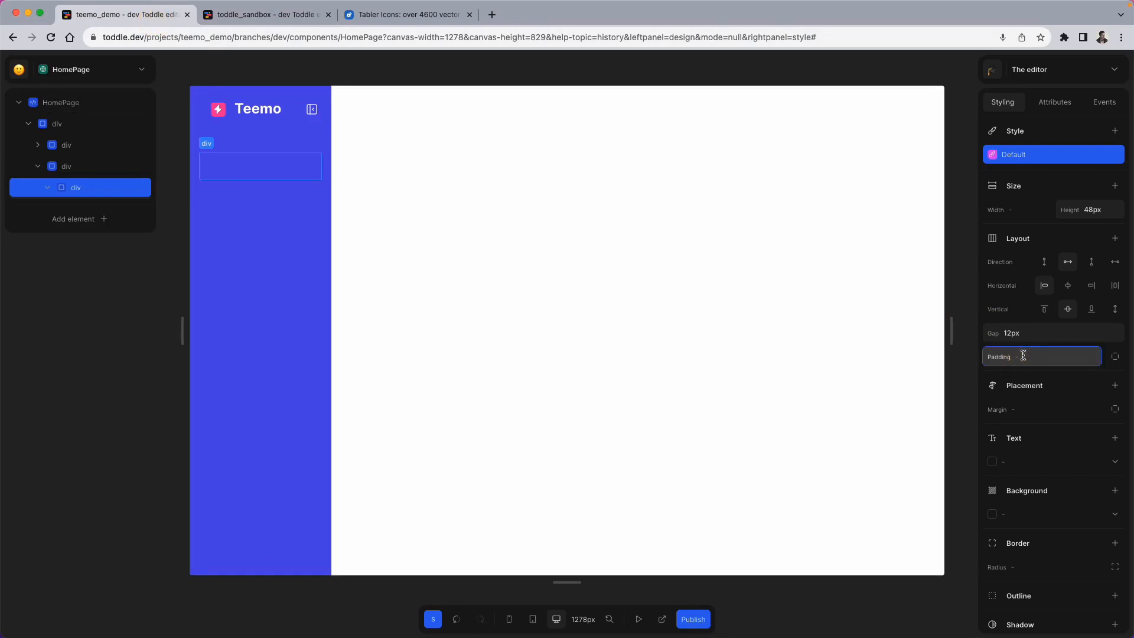
{"action": "type", "text": "20"}
{"action": "key", "text": "Return"}
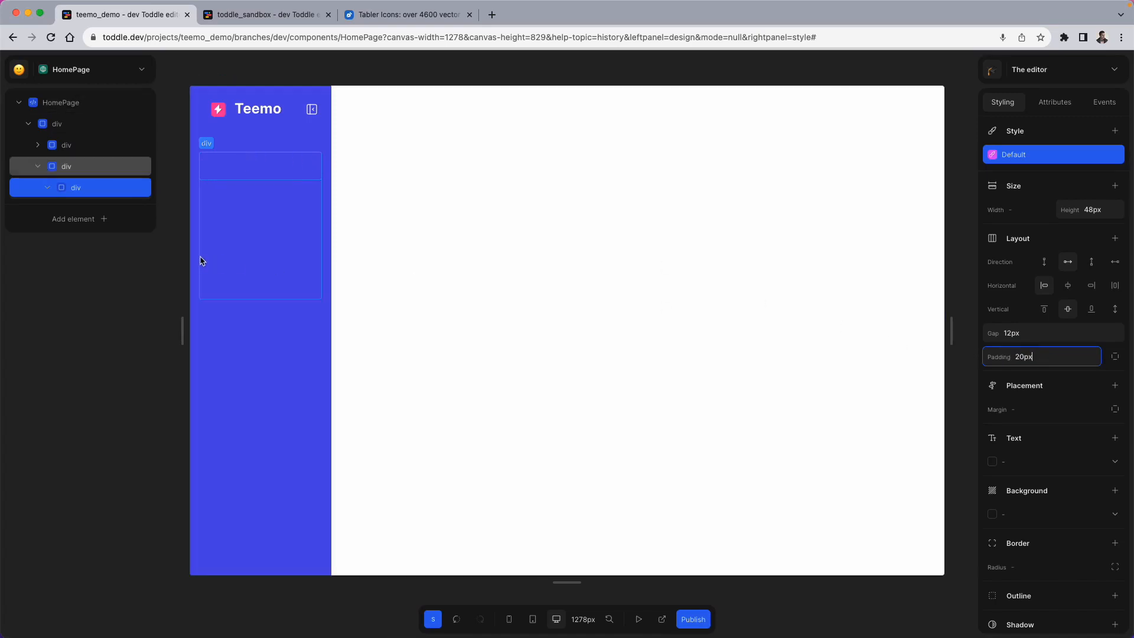
Step: Switch to Tabler Icons, search for "layout-da" and copy the layout-dashboard icon as SVG
{"action": "left_click", "coordinate": [115, 189]}
{"action": "key", "text": "a"}
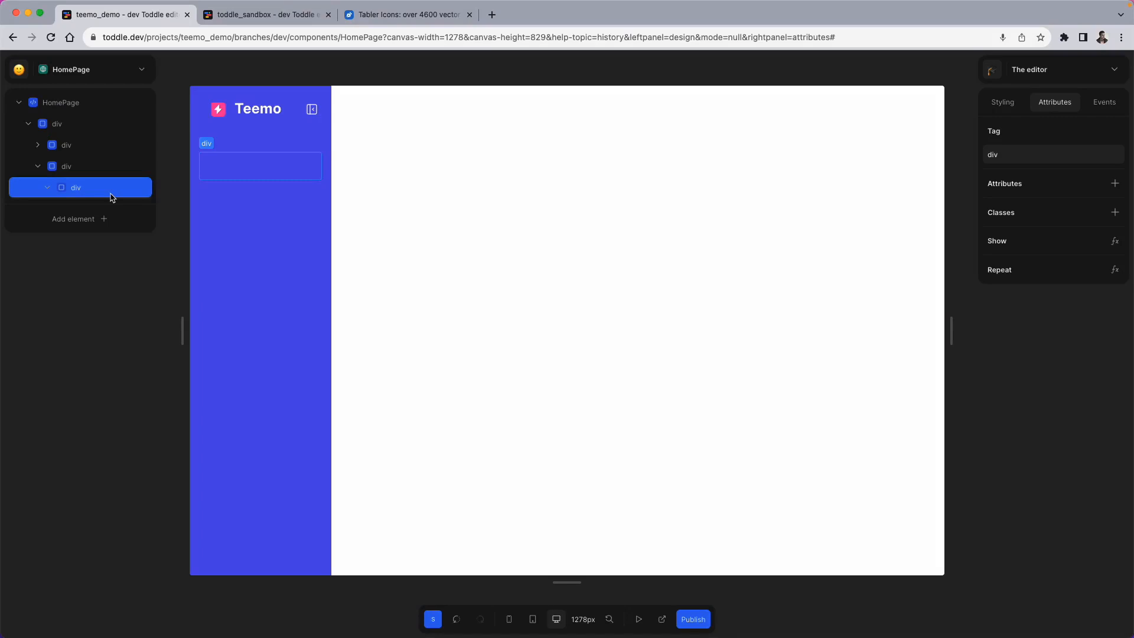
{"action": "left_click", "coordinate": [431, 14]}
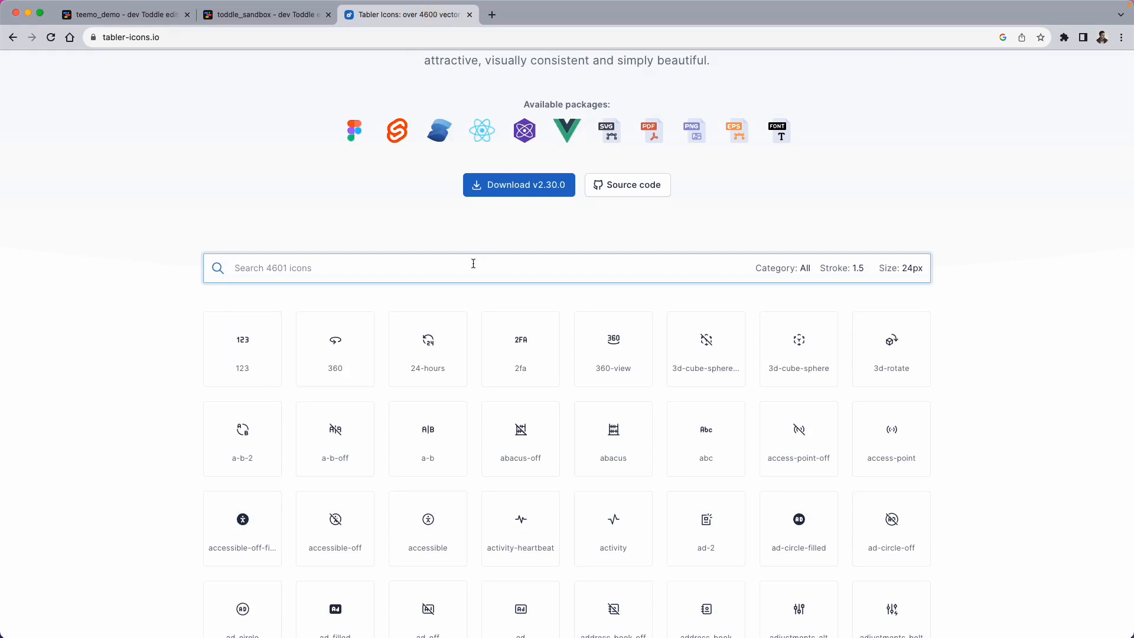
{"action": "type", "text": "layout"}
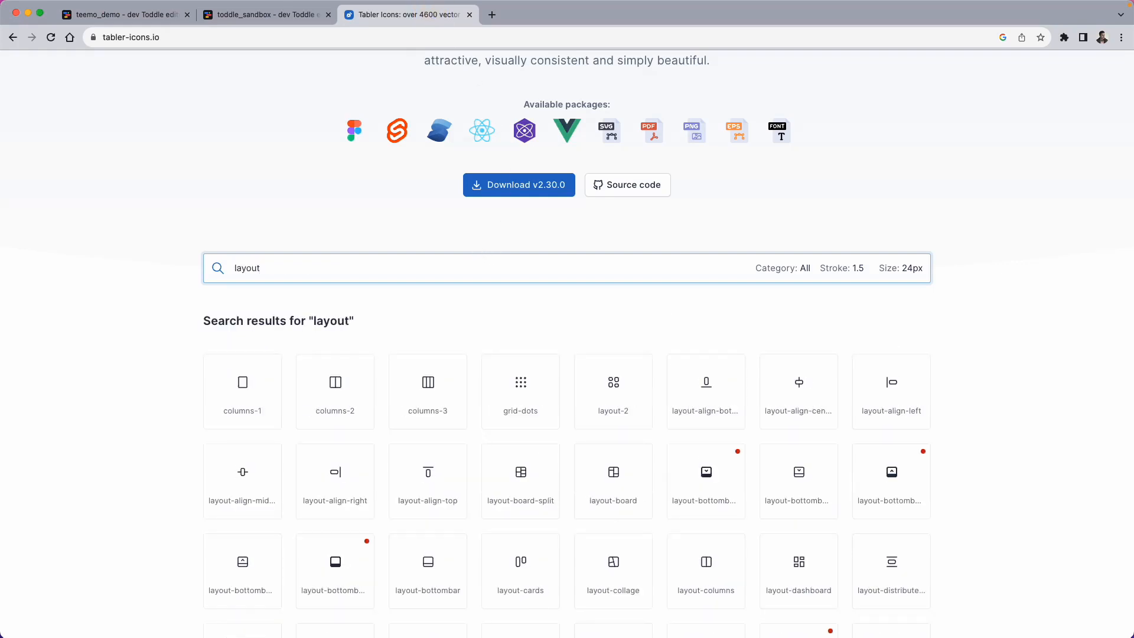
{"action": "type", "text": "-da"}
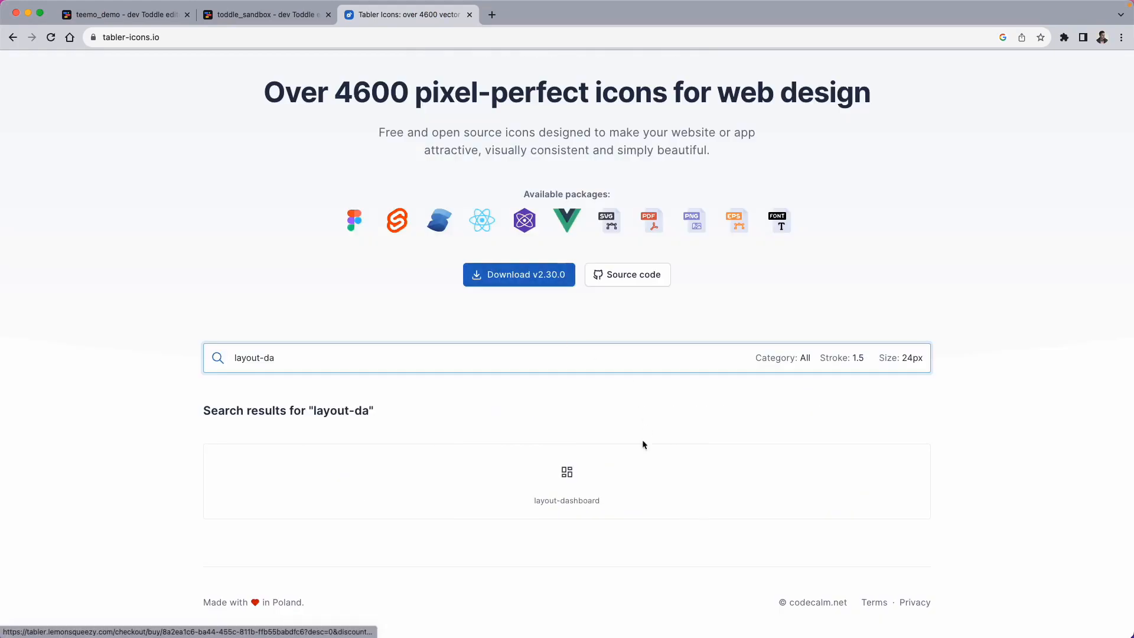
{"action": "left_click", "coordinate": [601, 470]}
{"action": "left_click", "coordinate": [694, 385]}
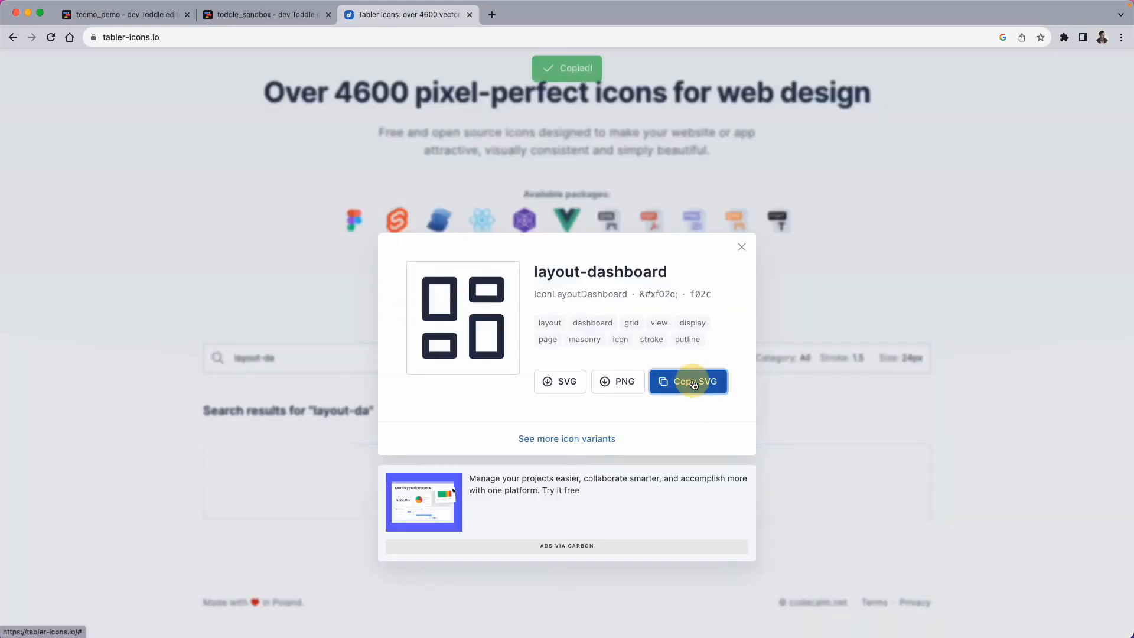
Step: Return to teemo_demo and paste the copied layout-dashboard SVG into the 48px-high menu item div
{"action": "left_click", "coordinate": [160, 14]}
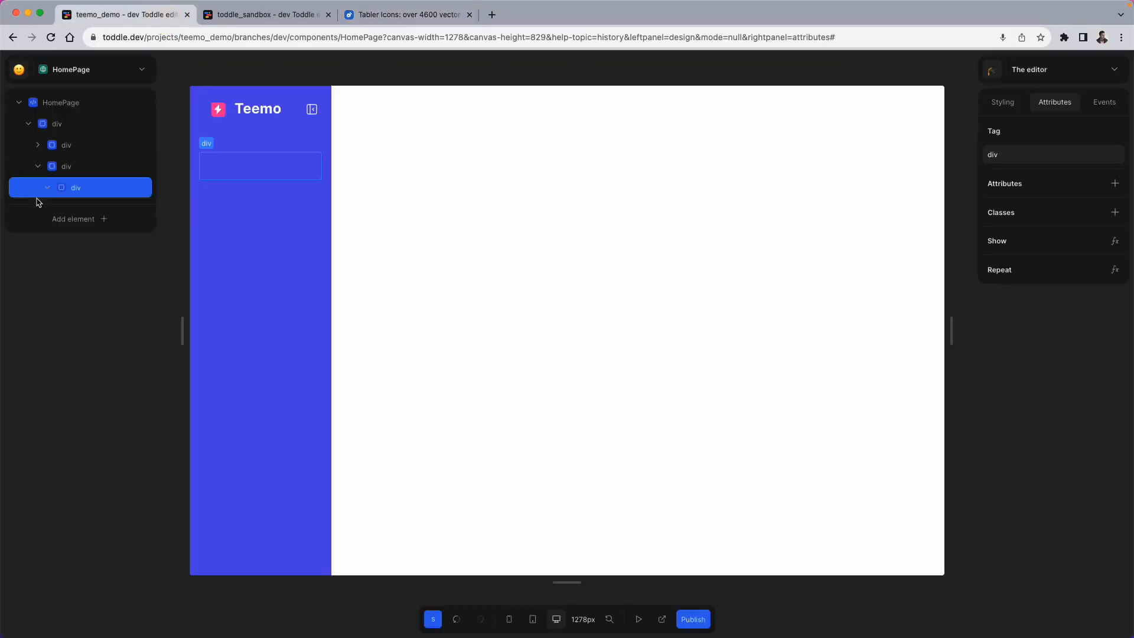
{"action": "left_click", "coordinate": [76, 188]}
{"action": "key", "text": "super+v"}
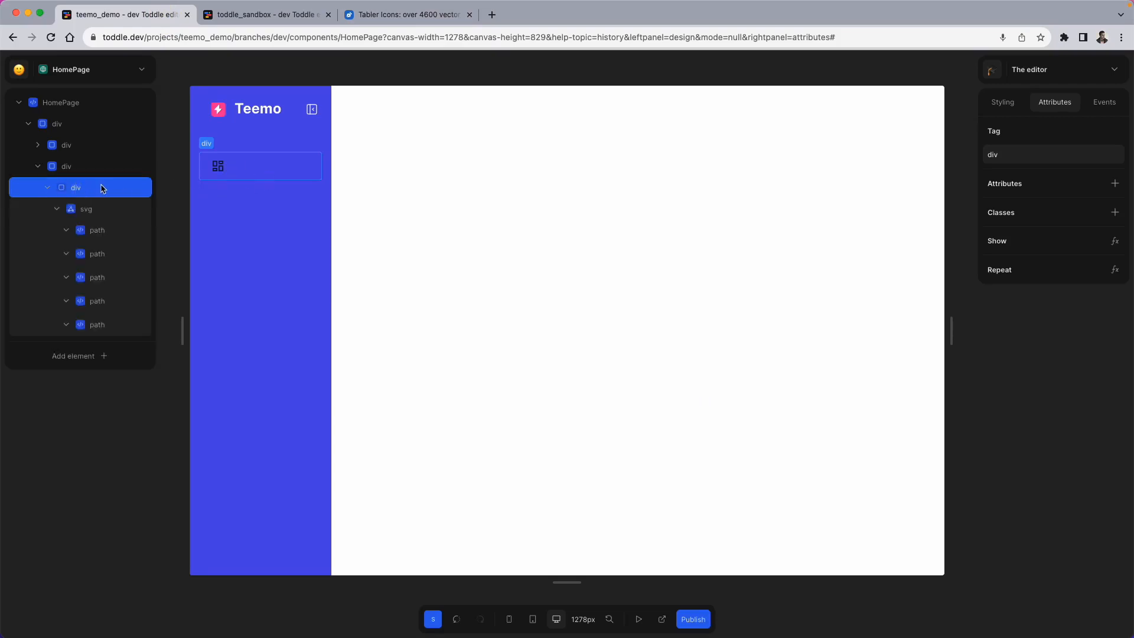
Step: Set the stroke attribute of the pasted dashboard icon's svg to #ffffff
{"action": "left_click", "coordinate": [97, 211]}
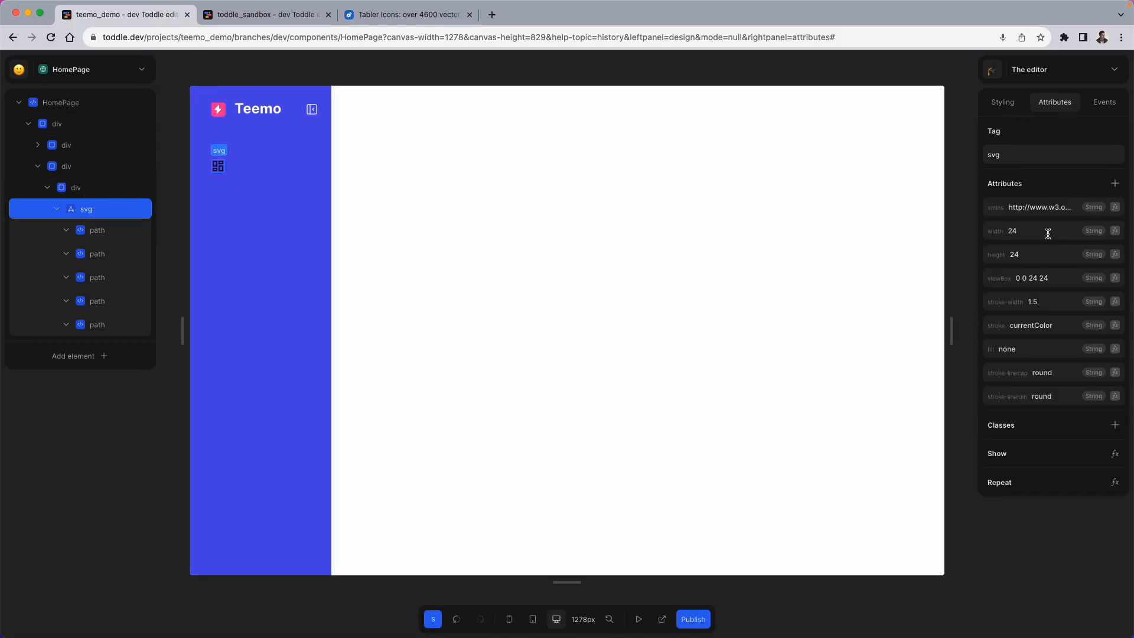
{"action": "left_click", "coordinate": [1049, 298]}
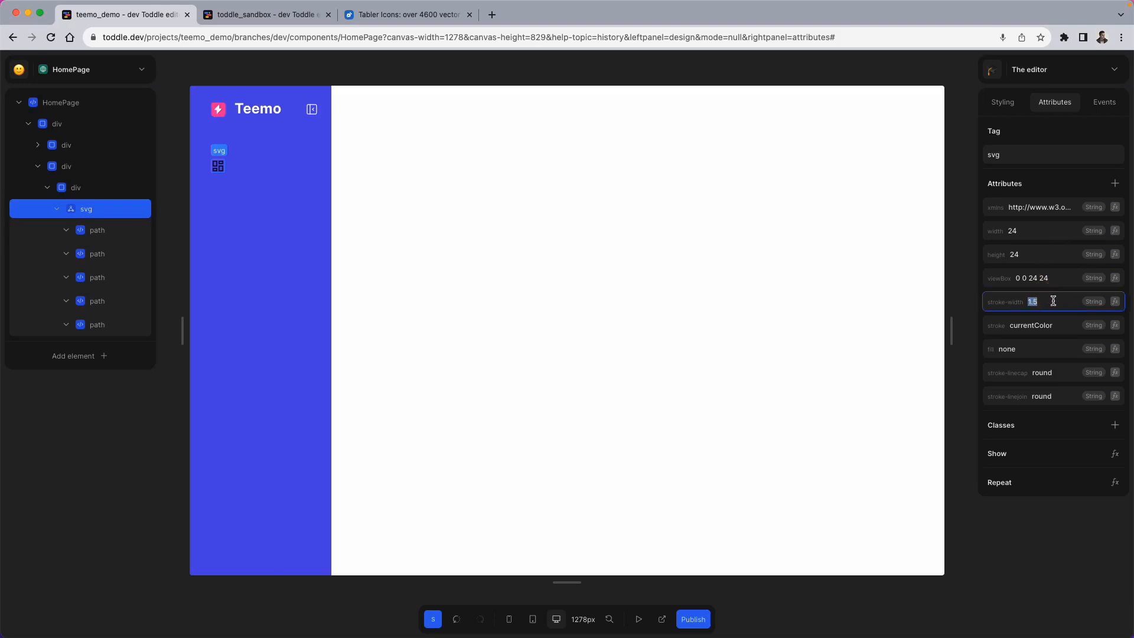
{"action": "left_click", "coordinate": [1052, 301]}
{"action": "left_click", "coordinate": [1051, 323]}
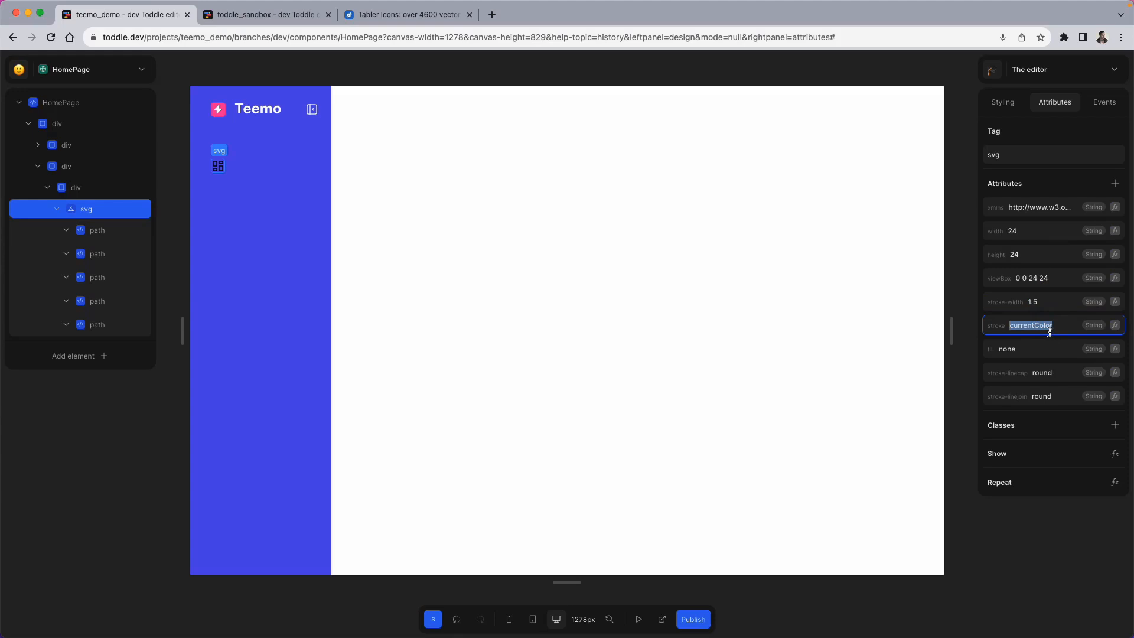
{"action": "key", "text": "BackSpace"}
{"action": "type", "text": "#ffffff"}
{"action": "key", "text": "Return"}
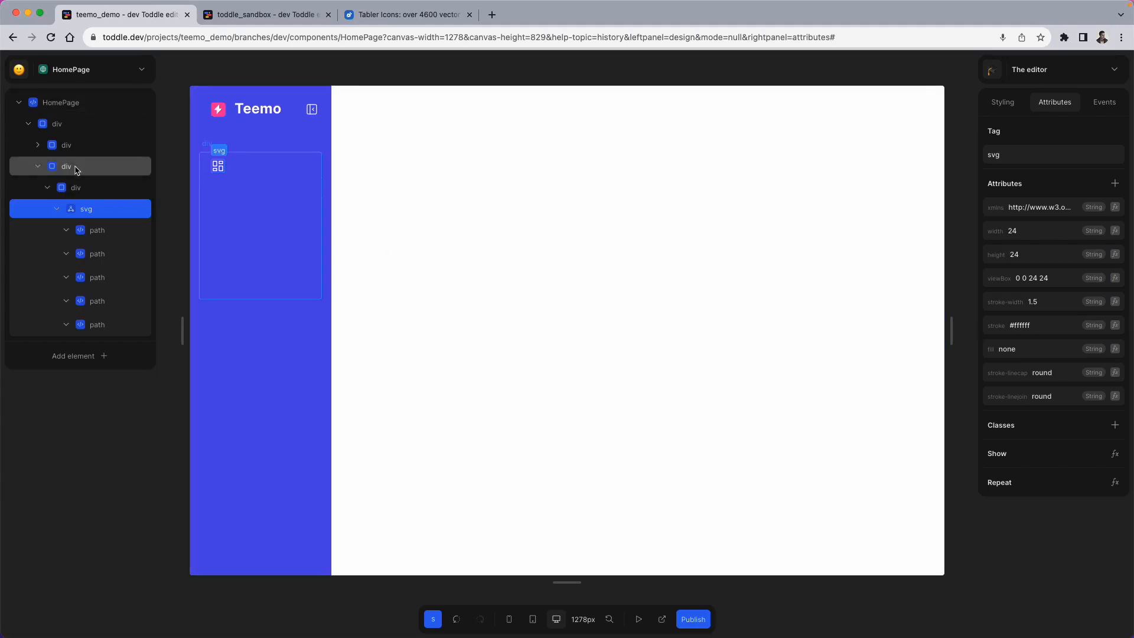
Step: Collapse the dashboard icon's svg in the element tree and search the element catalog for a Span to add to the menu item div
{"action": "left_click", "coordinate": [239, 14]}
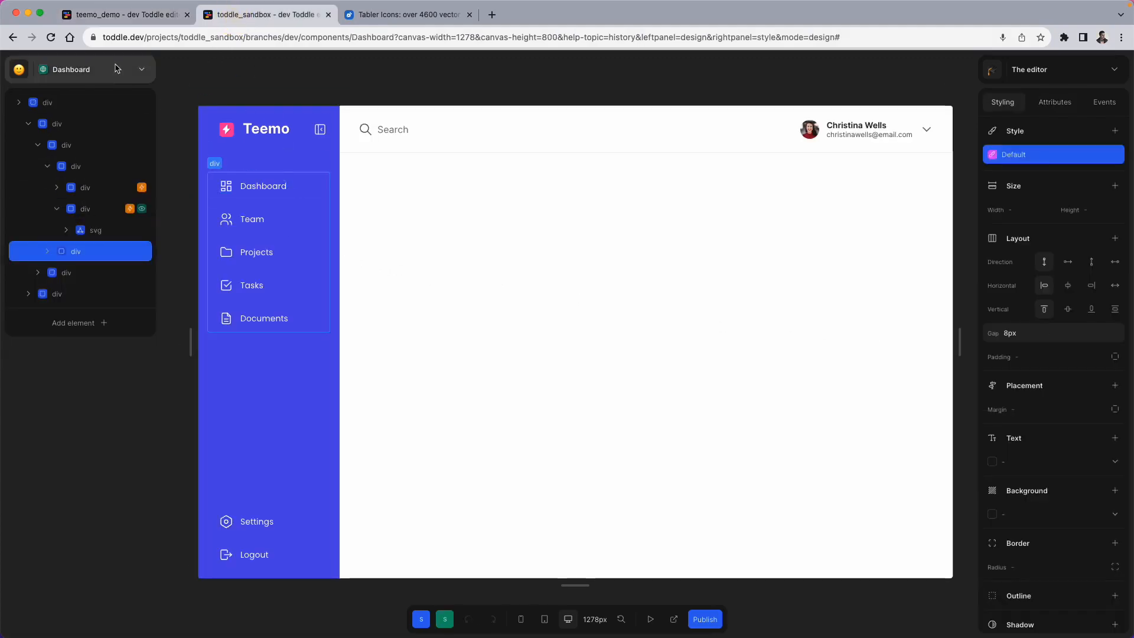
{"action": "left_click", "coordinate": [113, 15]}
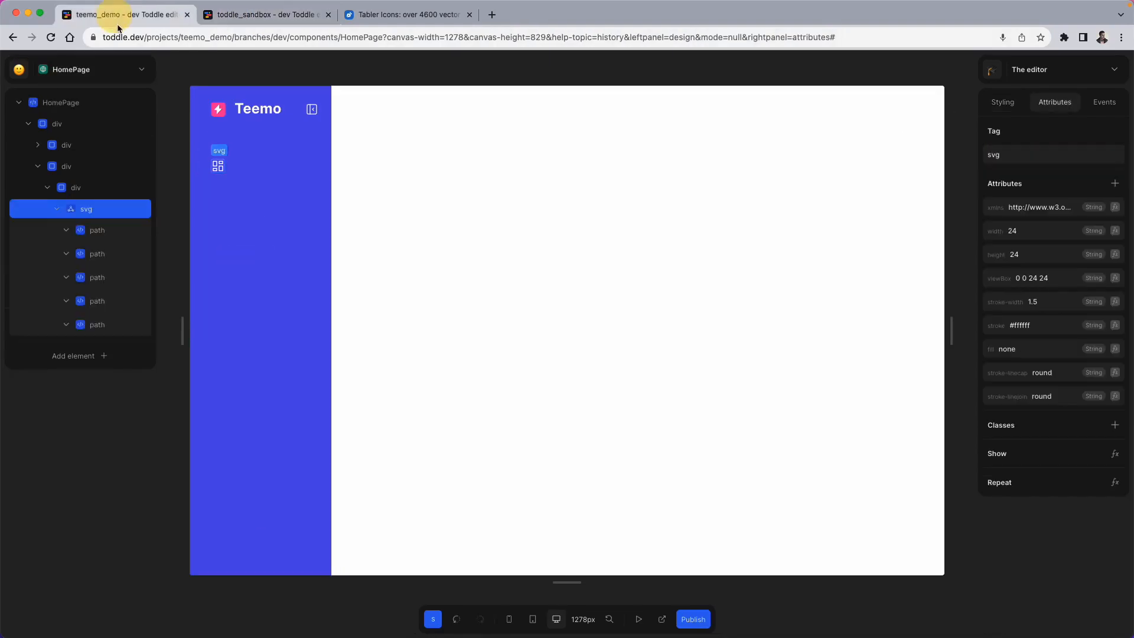
{"action": "left_click", "coordinate": [87, 190]}
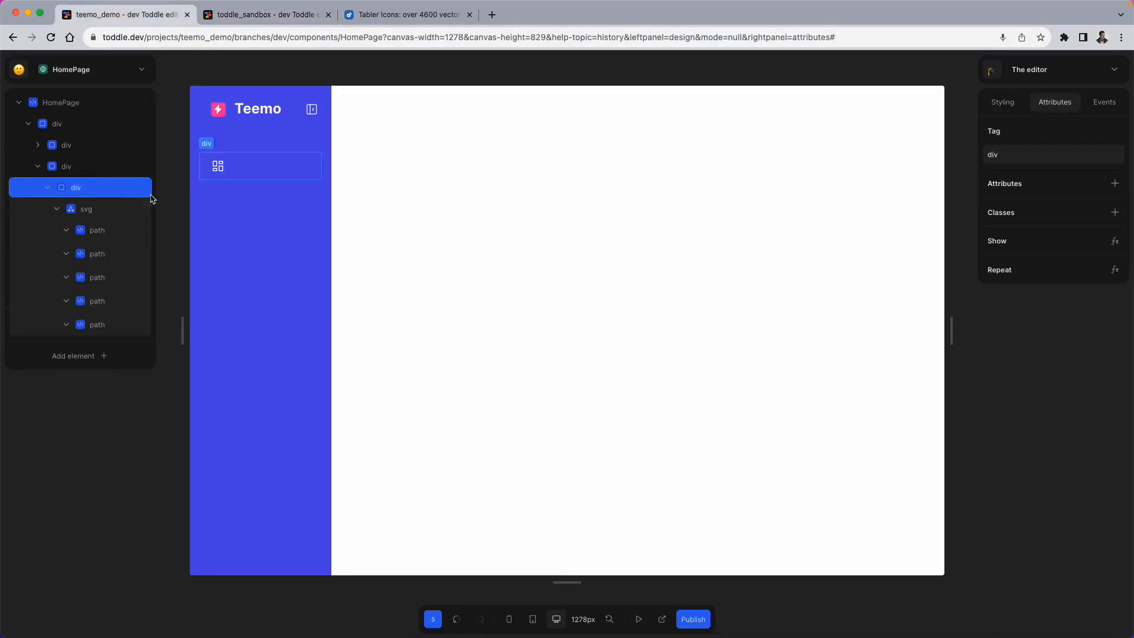
{"action": "left_click", "coordinate": [57, 210]}
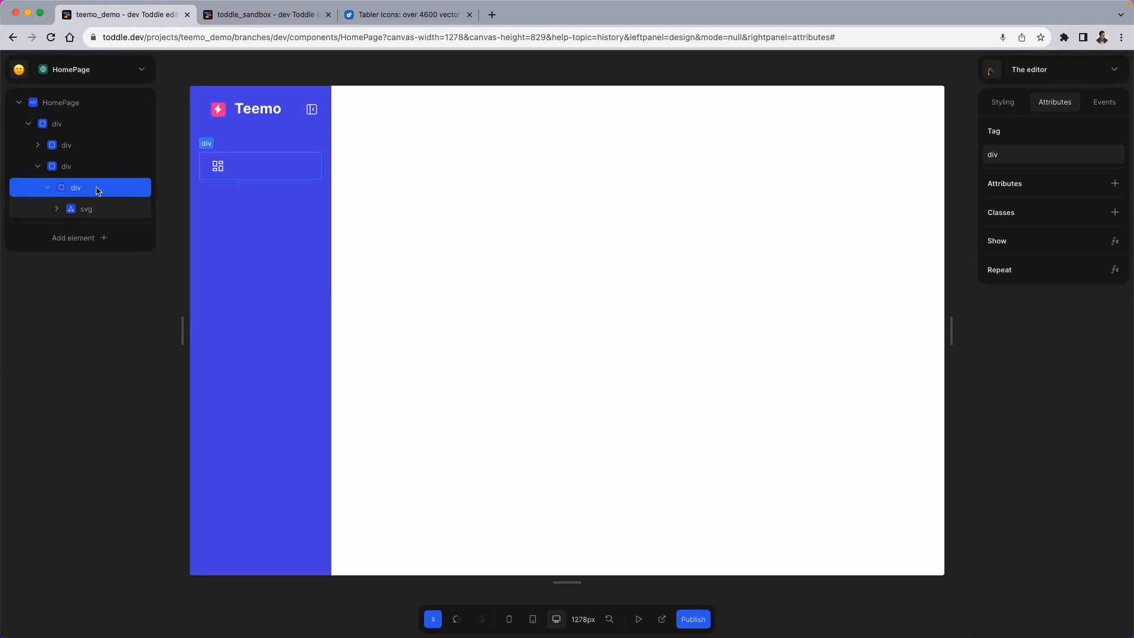
{"action": "left_click", "coordinate": [95, 188]}
{"action": "type", "text": "a"}
{"action": "type", "text": "di"}
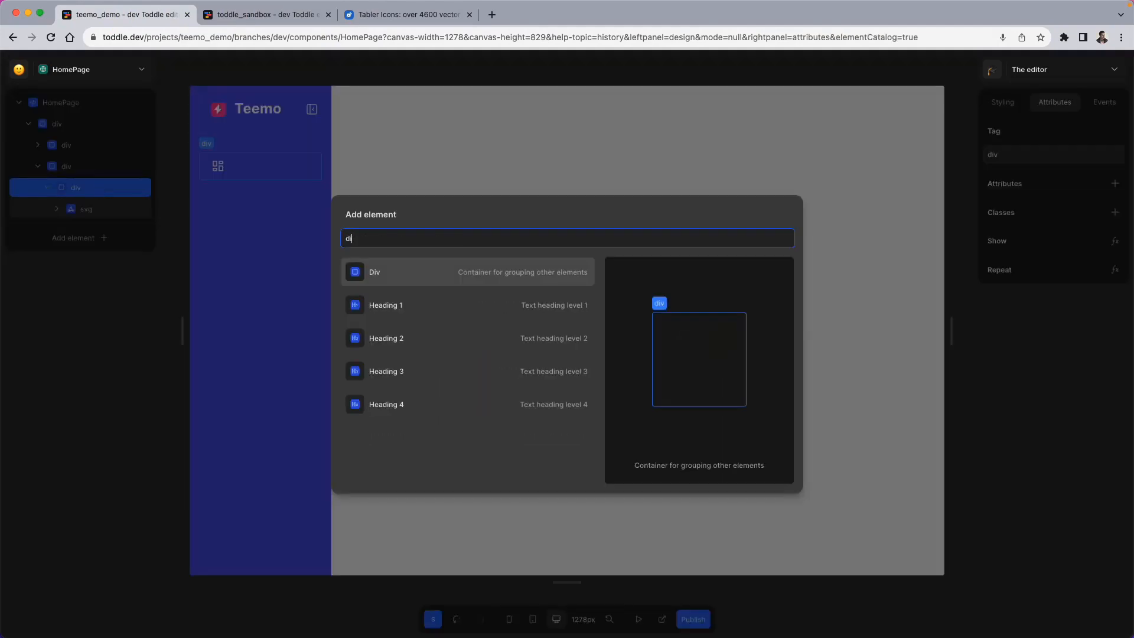
{"action": "key", "text": "BackSpace"}
{"action": "key", "text": "BackSpace"}
{"action": "type", "text": "sp"}
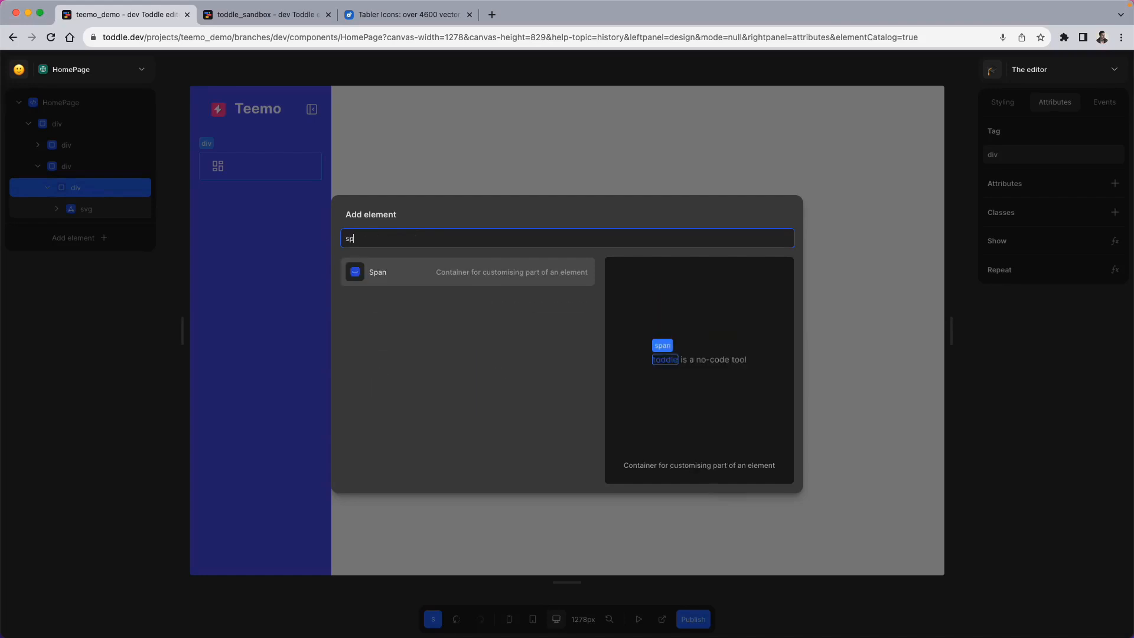
Step: Insert a span after the grid icon in the sidebar menu item and set its text to "Dashboard"
{"action": "left_click", "coordinate": [357, 269]}
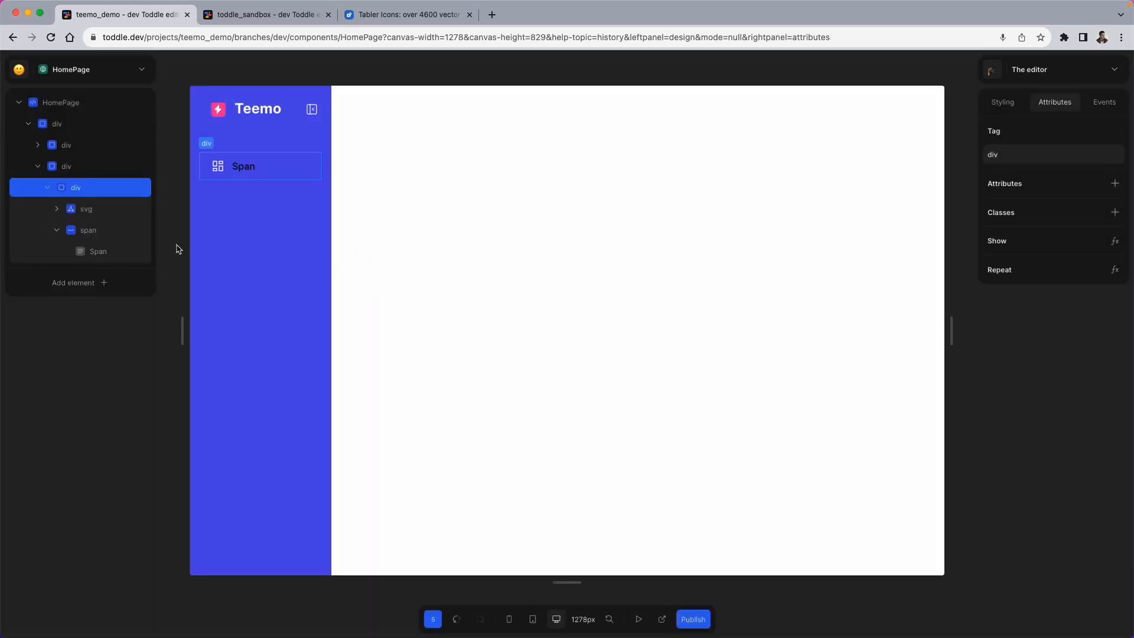
{"action": "left_click", "coordinate": [127, 233]}
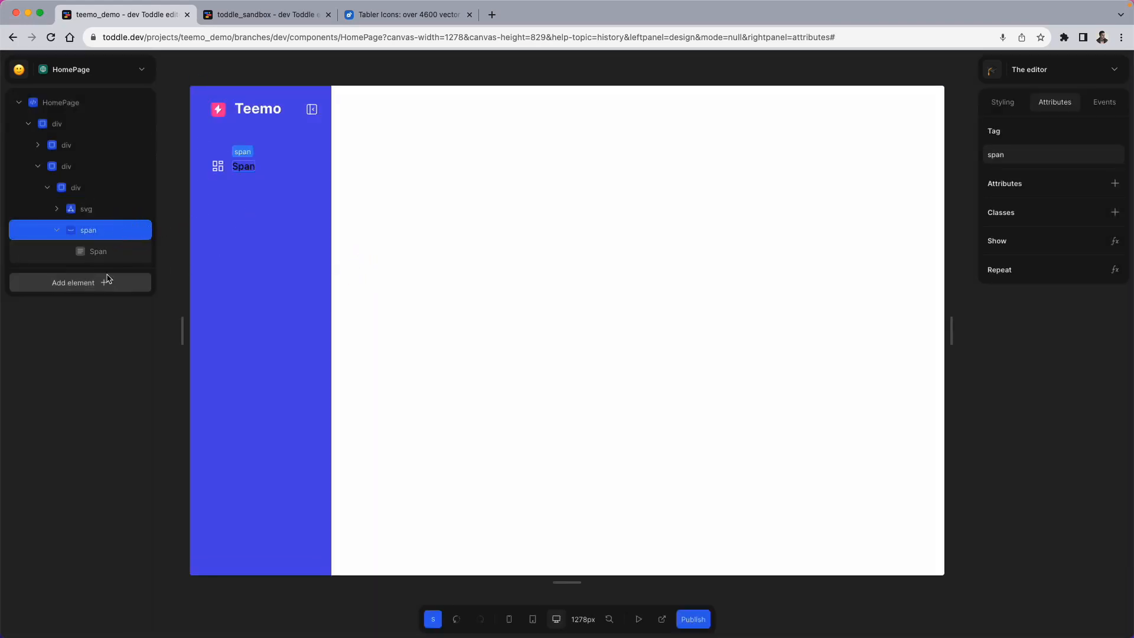
{"action": "left_click", "coordinate": [101, 255]}
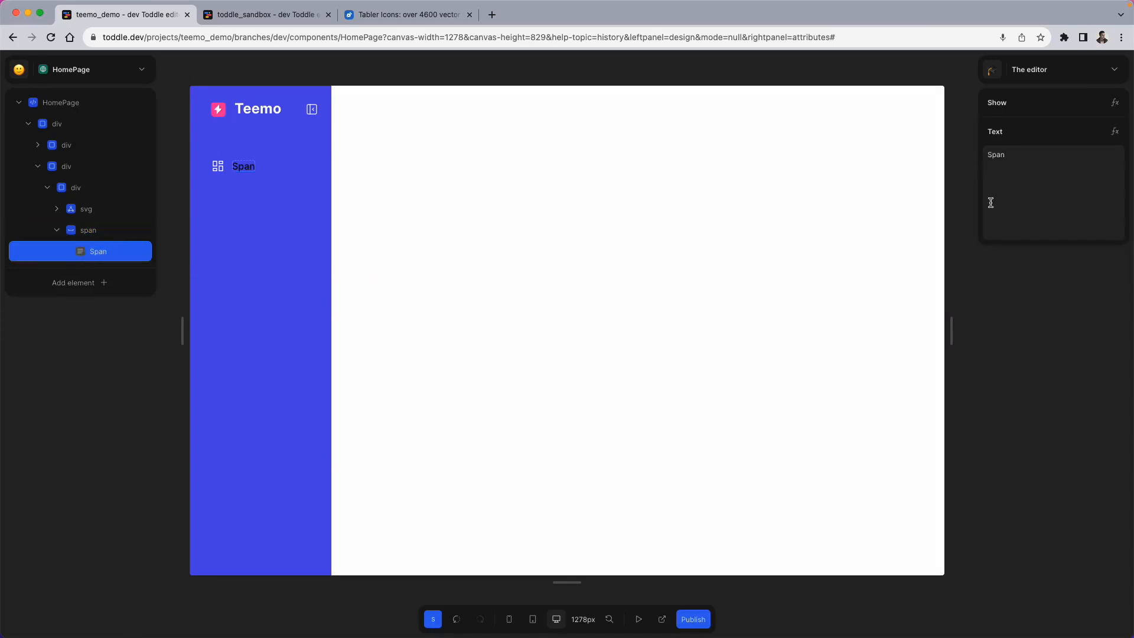
{"action": "left_click", "coordinate": [1047, 173]}
{"action": "type", "text": "Dashboard"}
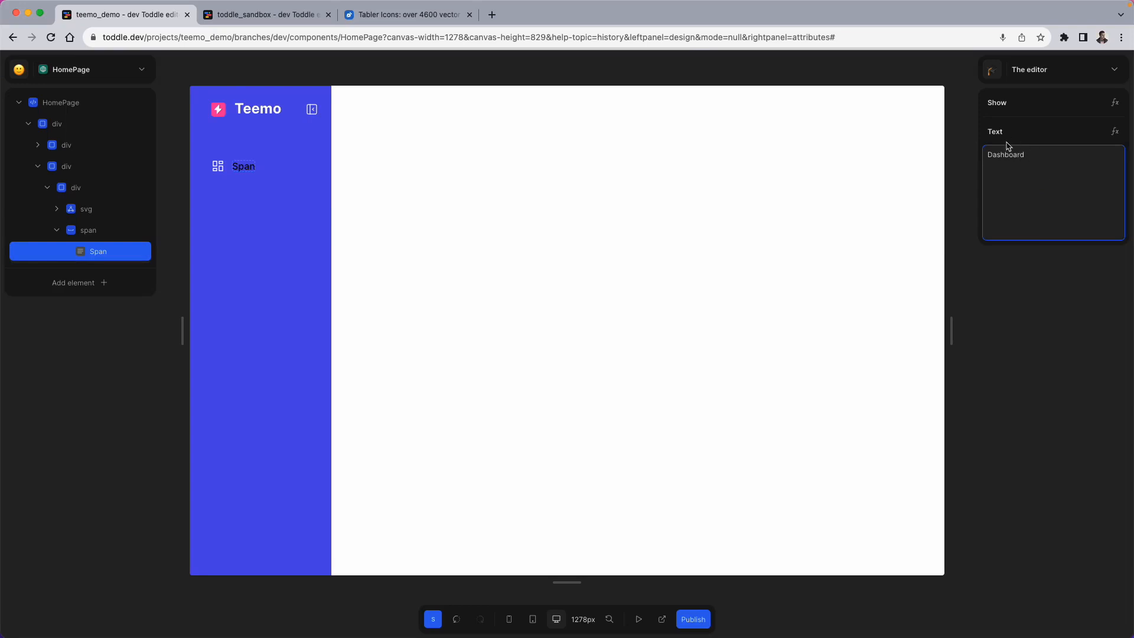
{"action": "left_click", "coordinate": [988, 120]}
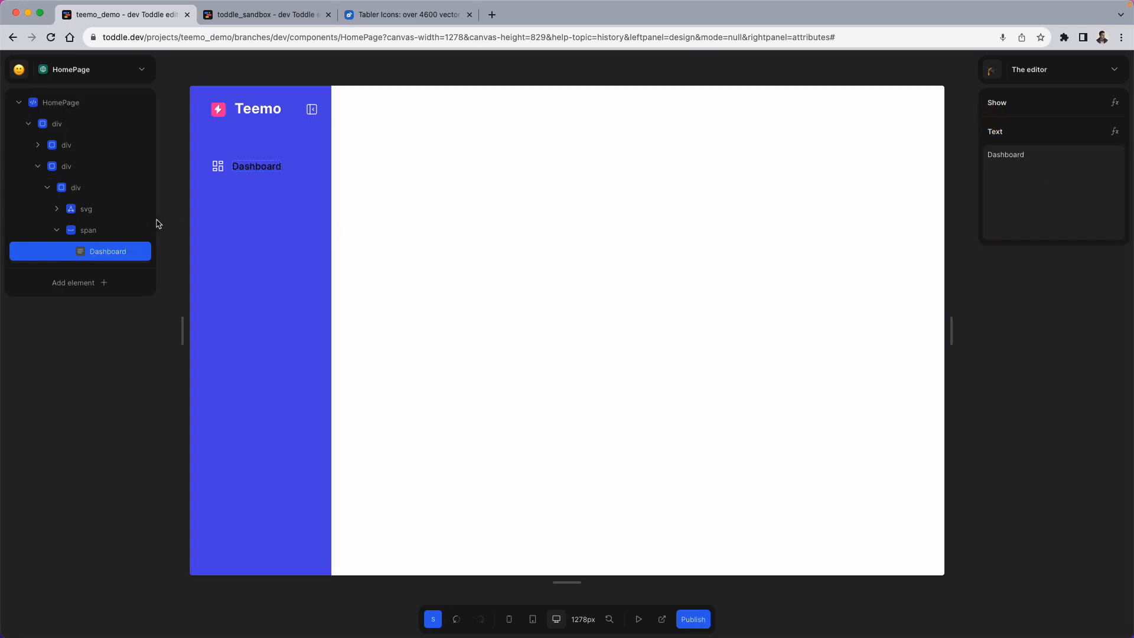
Step: Set the font of the Dashboard span to Poppins
{"action": "left_click", "coordinate": [118, 230]}
{"action": "left_click", "coordinate": [993, 112]}
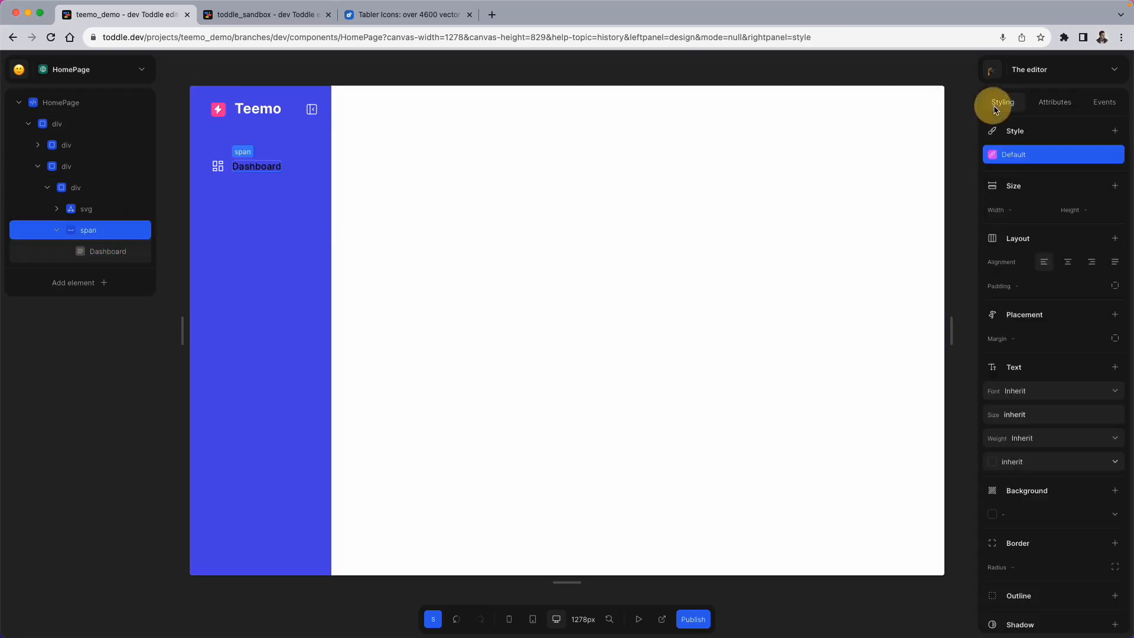
{"action": "scroll", "coordinate": [1042, 318], "scroll_direction": "down", "scroll_amount": 2}
{"action": "scroll", "coordinate": [1042, 317], "scroll_direction": "down", "scroll_amount": 2}
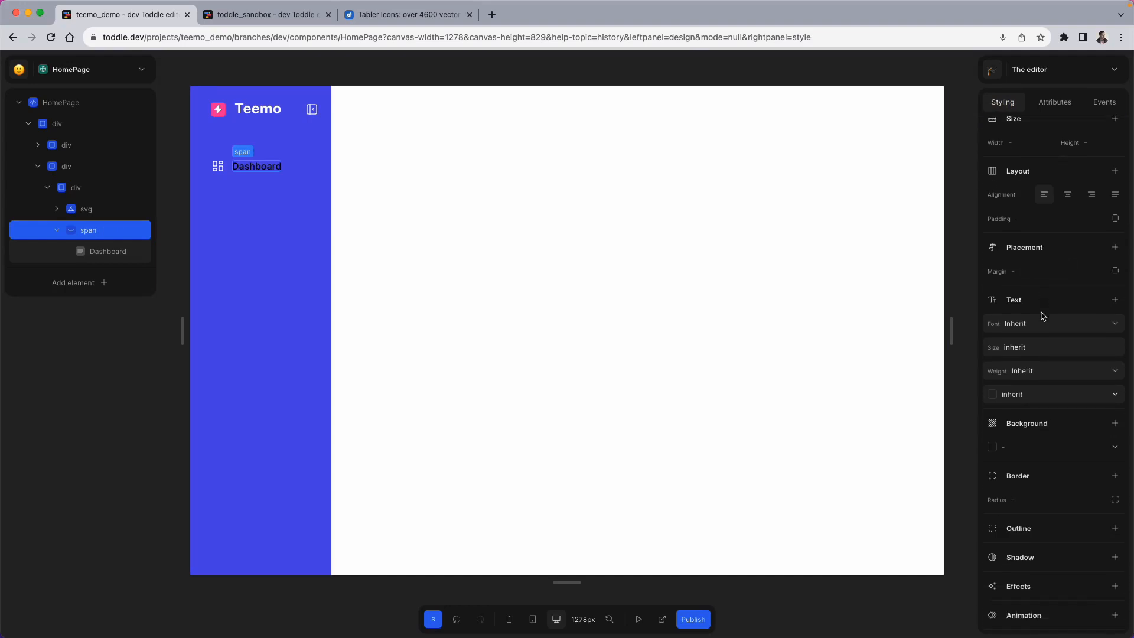
{"action": "left_click", "coordinate": [1022, 308]}
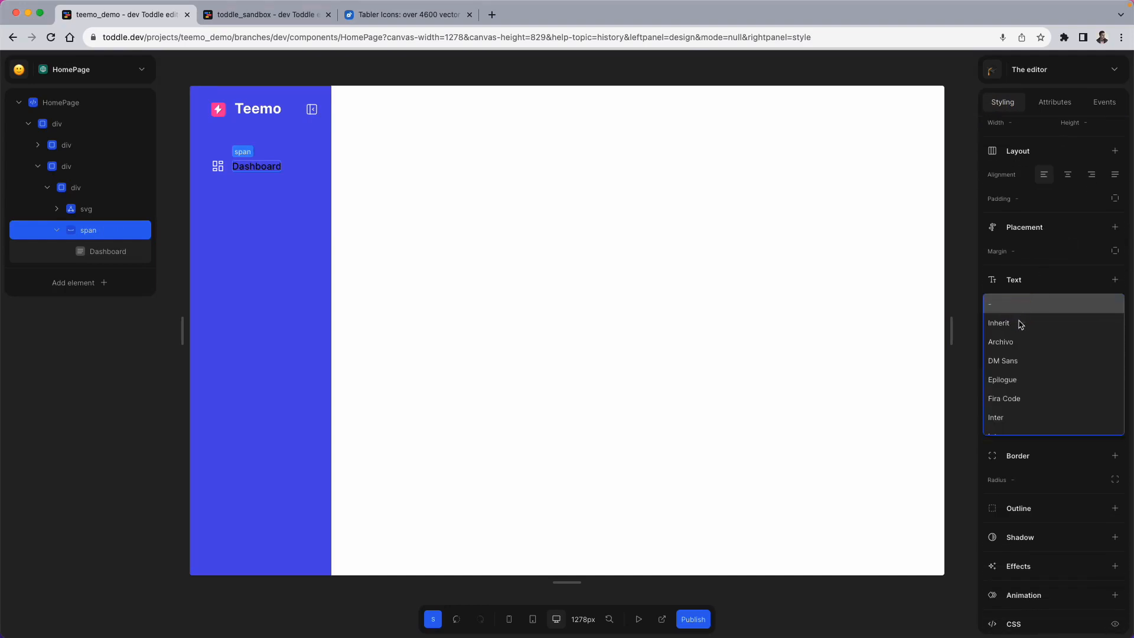
{"action": "scroll", "coordinate": [1027, 352], "scroll_direction": "down", "scroll_amount": 3}
{"action": "scroll", "coordinate": [1031, 353], "scroll_direction": "down", "scroll_amount": 3}
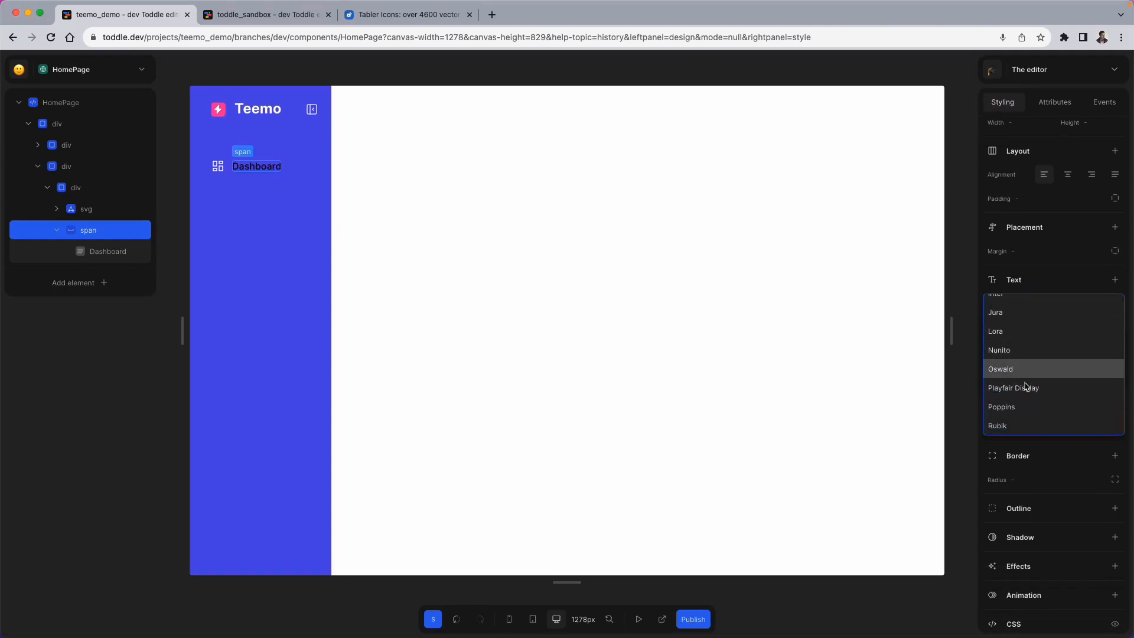
{"action": "left_click", "coordinate": [1023, 405]}
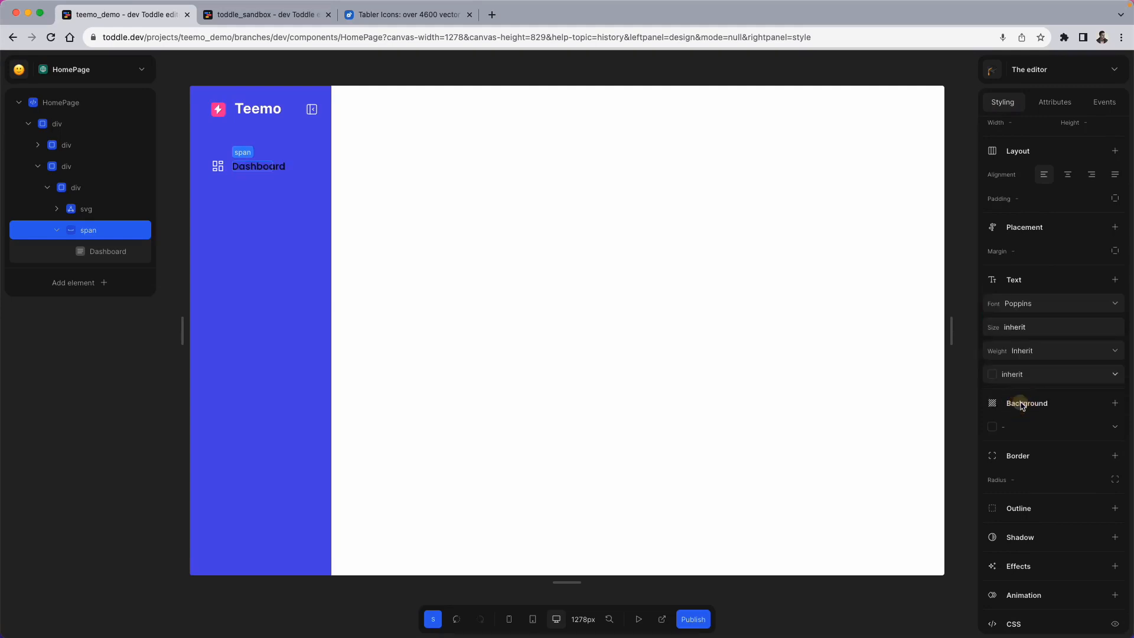
Step: Set the Dashboard span's text size to 14px and its weight to Regular - 400
{"action": "left_click", "coordinate": [1023, 329]}
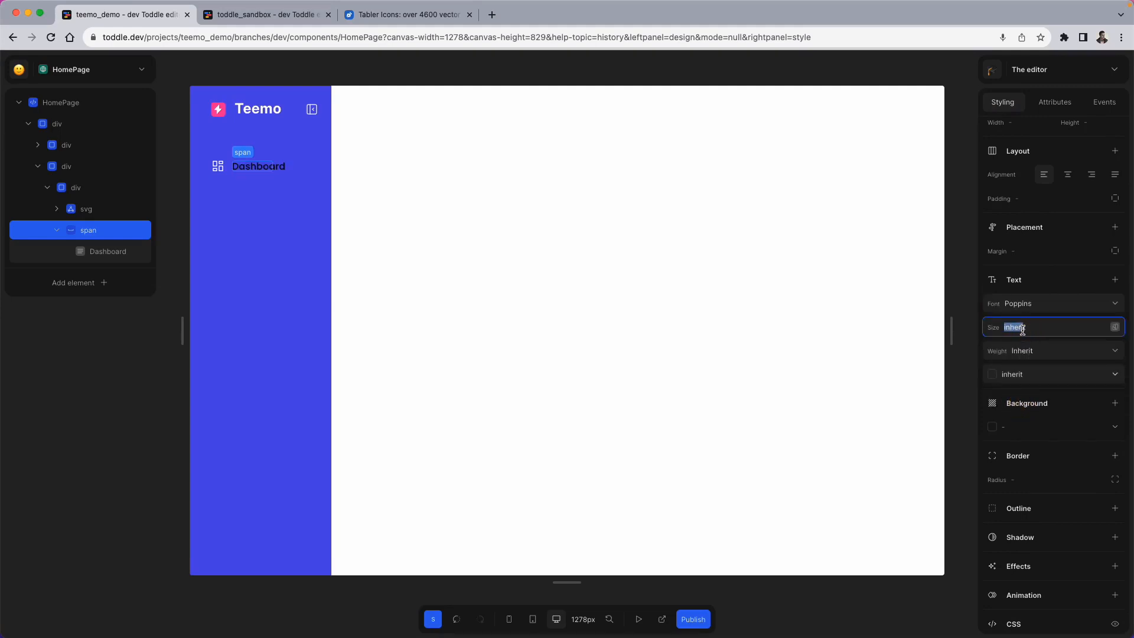
{"action": "type", "text": "14px"}
{"action": "left_click", "coordinate": [1032, 352]}
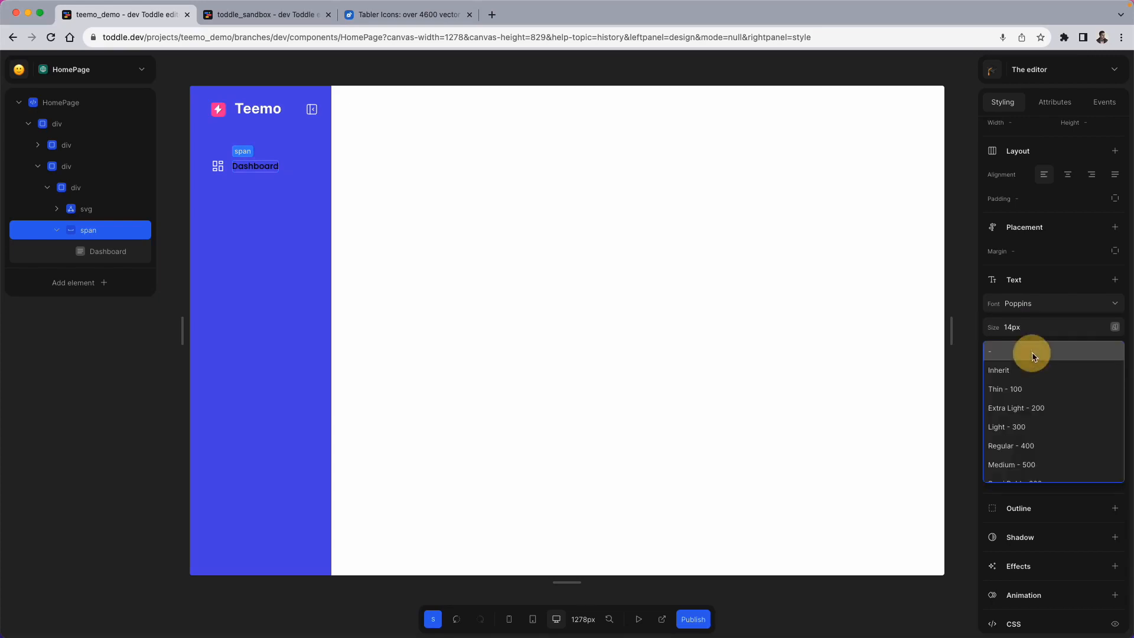
{"action": "left_click", "coordinate": [1026, 447]}
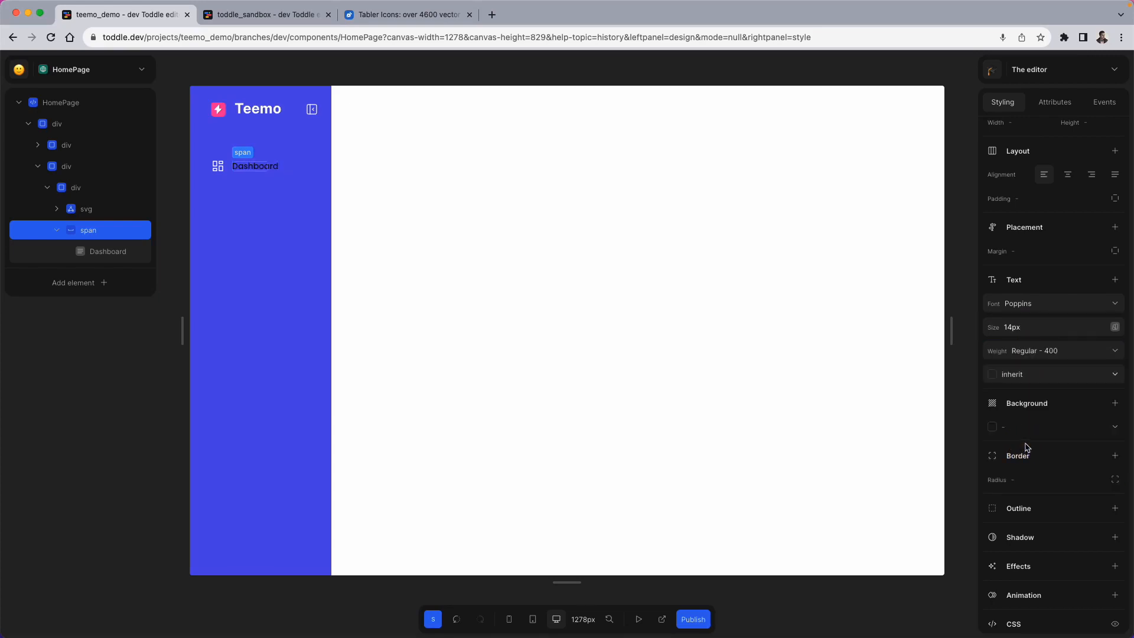
Step: Set the Dashboard span's text color to white, #ffffff
{"action": "left_click", "coordinate": [992, 375]}
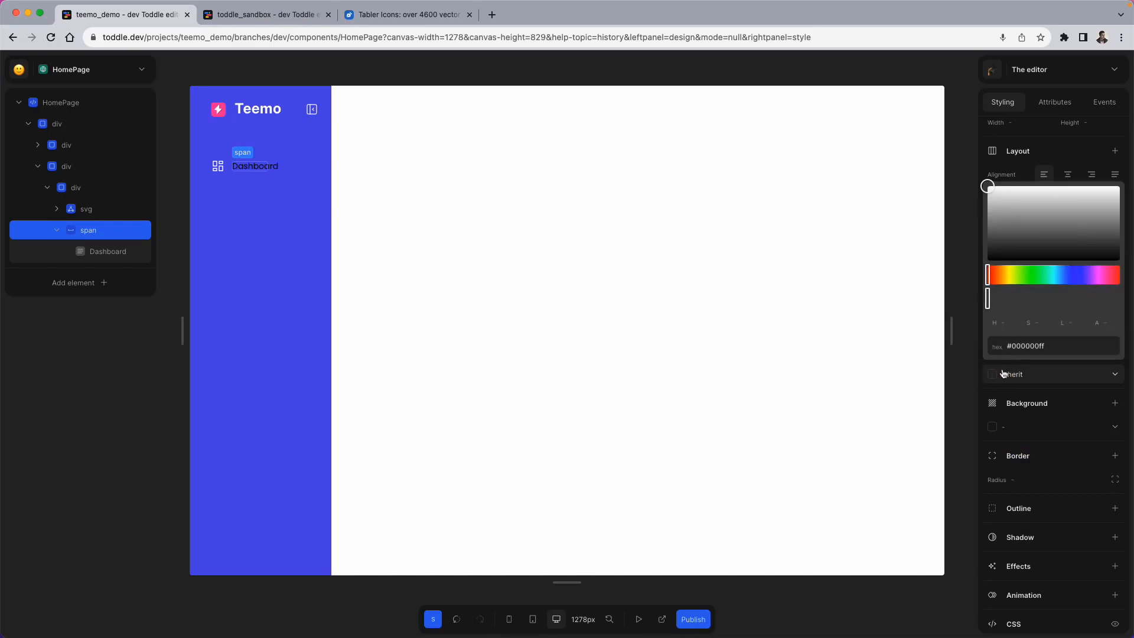
{"action": "left_click", "coordinate": [1021, 347]}
{"action": "key", "text": "Left"}
{"action": "key", "text": "shift+End"}
{"action": "type", "text": "ffffff"}
{"action": "key", "text": "Return"}
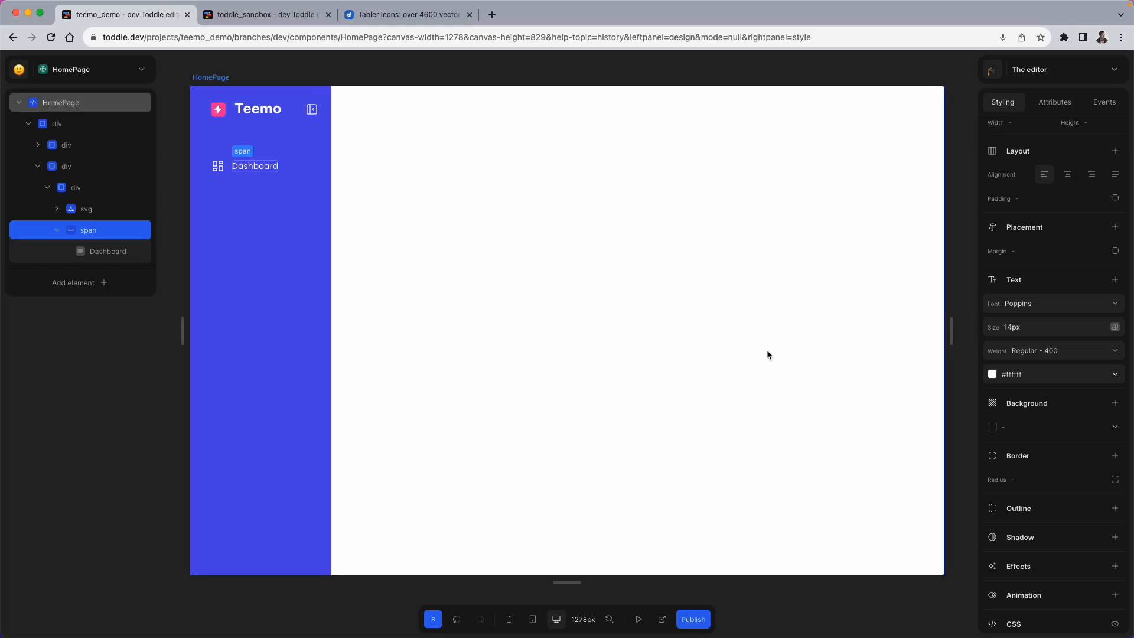
Step: Preview the page in test mode to check the Dashboard menu item, and return to design mode
{"action": "left_click", "coordinate": [297, 175]}
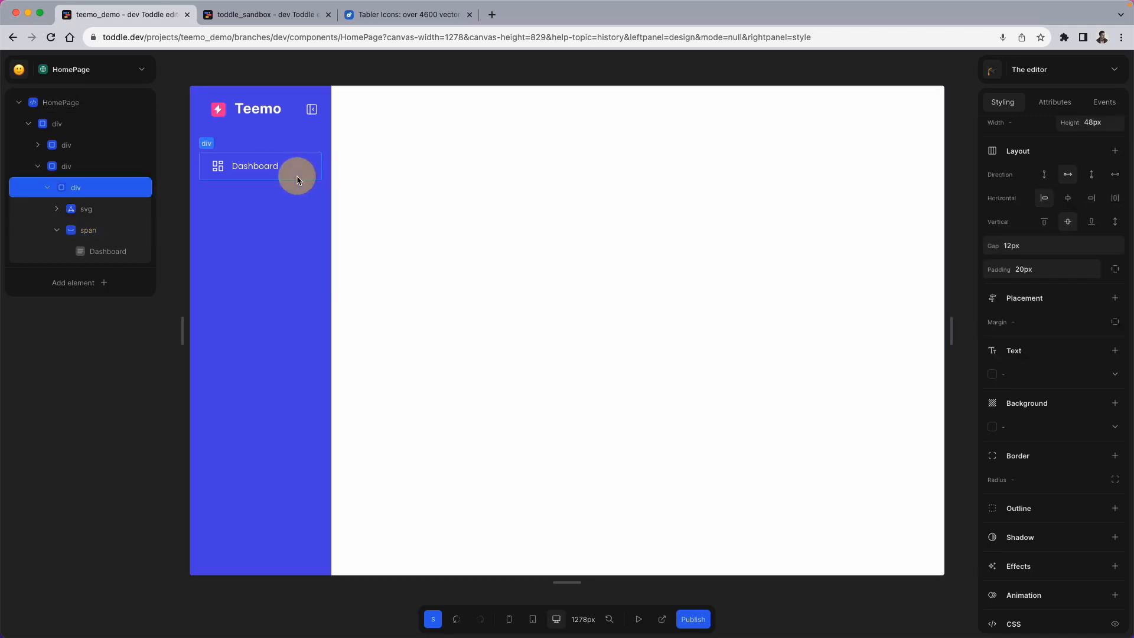
{"action": "left_click", "coordinate": [638, 620]}
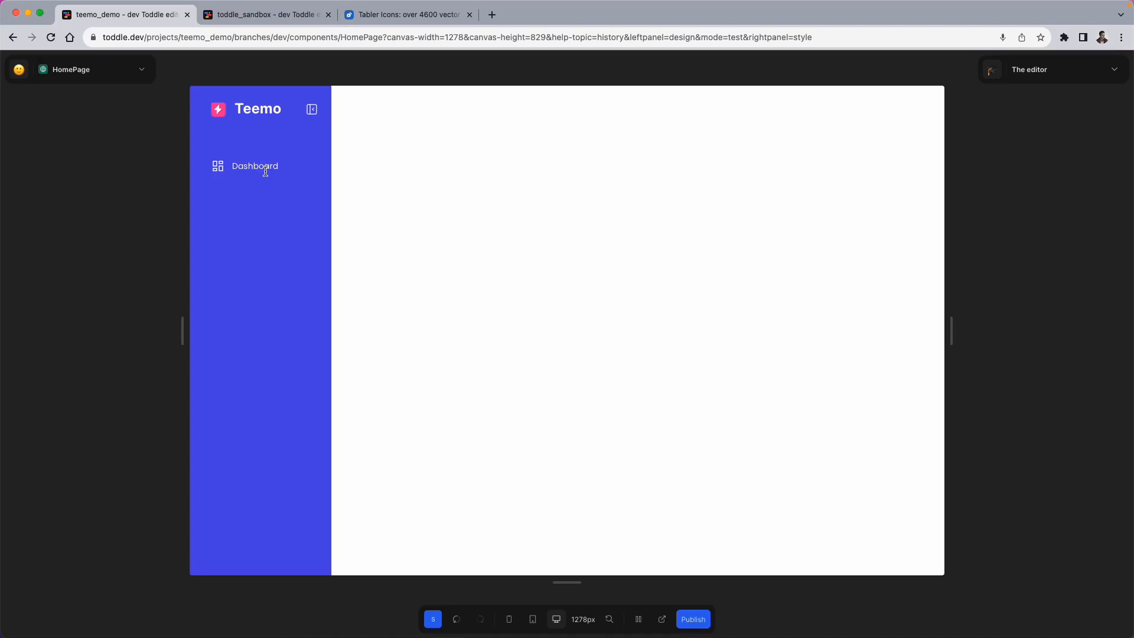
{"action": "left_click", "coordinate": [638, 619]}
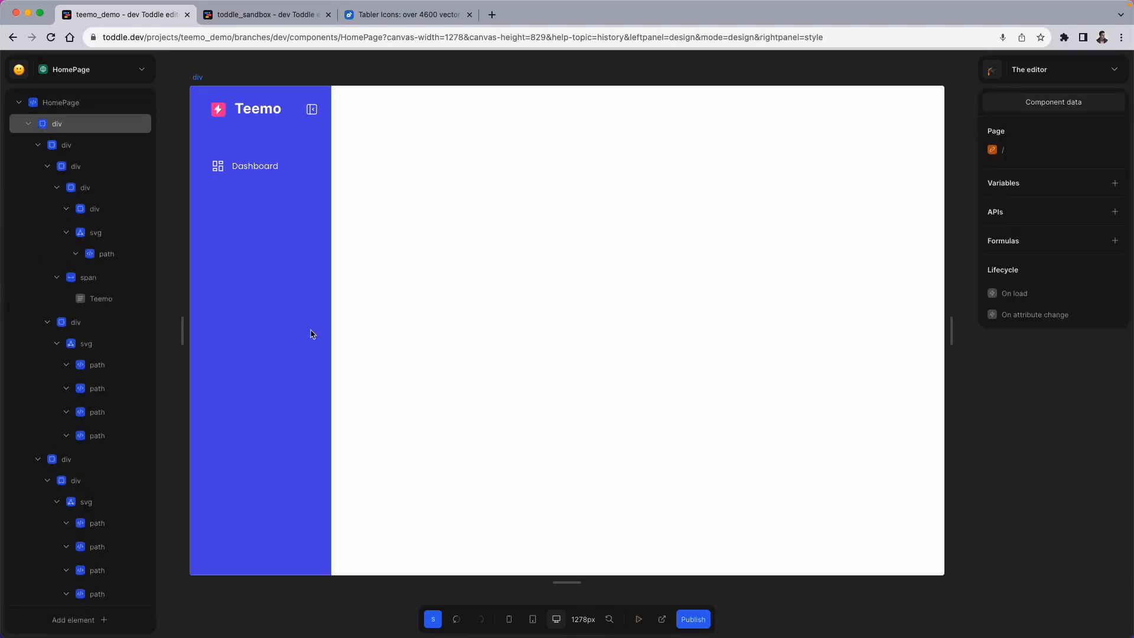
Step: Add a Hover style variant to the div that wraps the Dashboard icon and text
{"action": "left_click", "coordinate": [272, 179]}
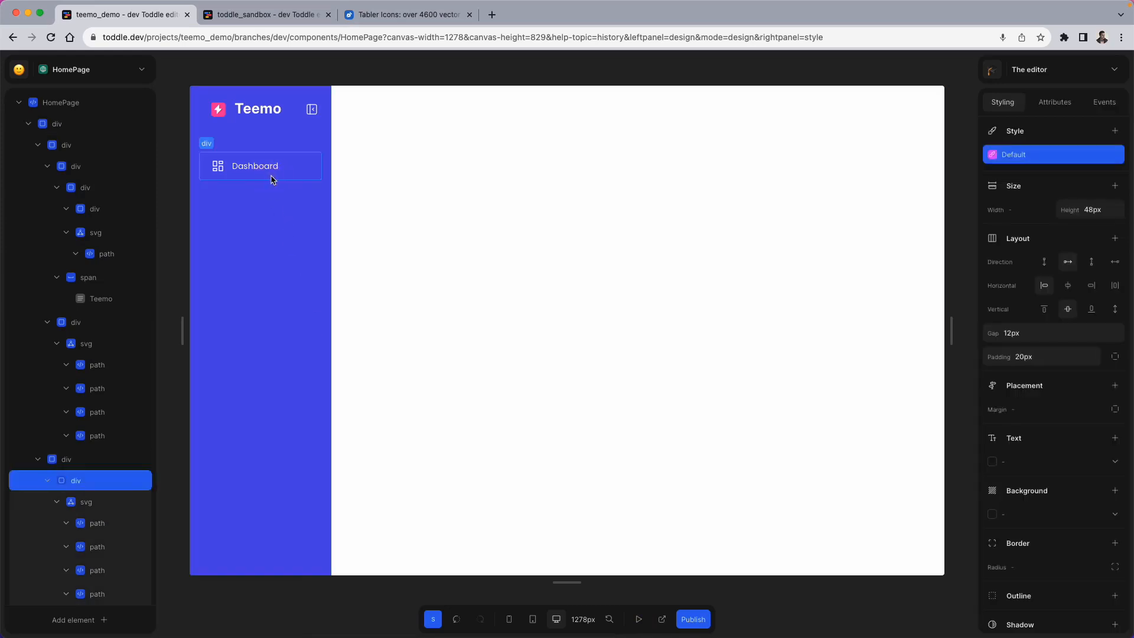
{"action": "left_click", "coordinate": [47, 480]}
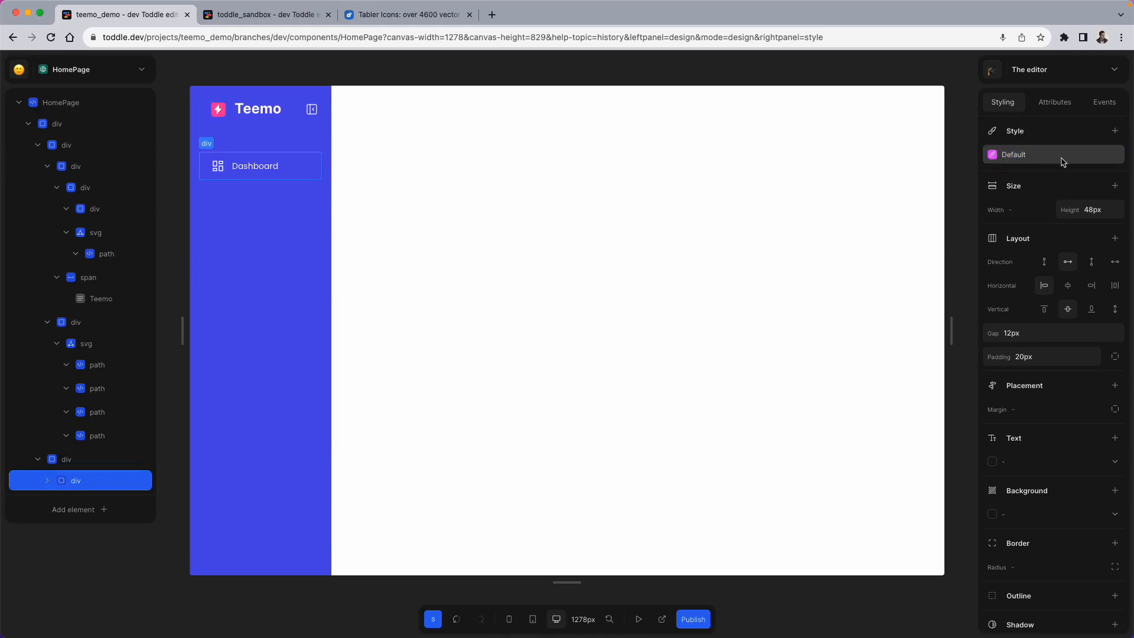
{"action": "left_click", "coordinate": [1118, 132]}
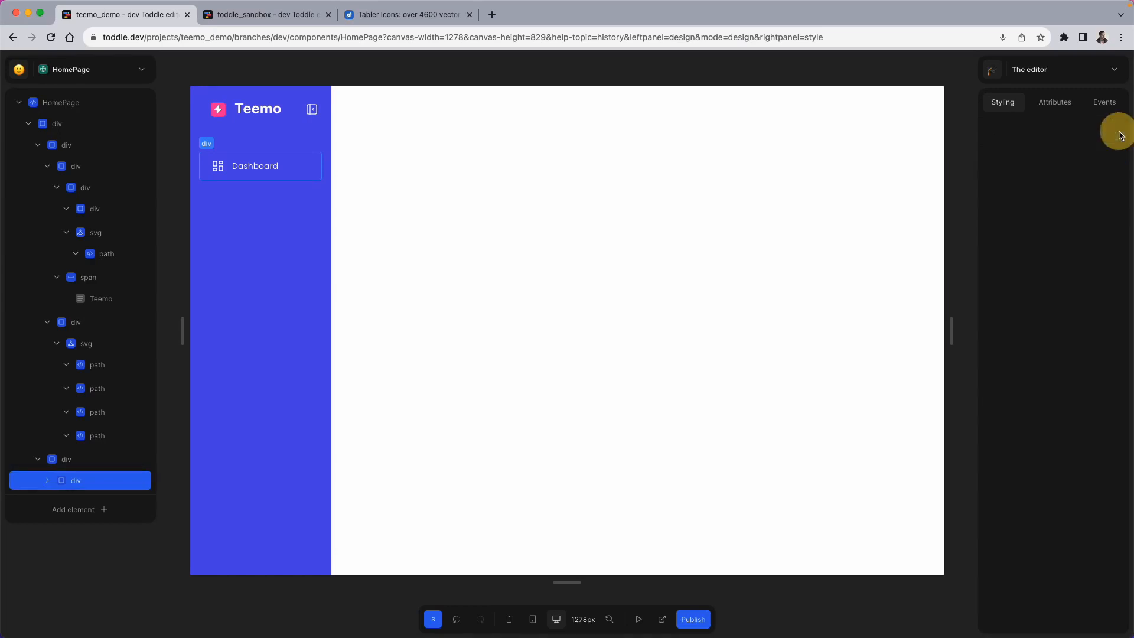
{"action": "left_click", "coordinate": [1001, 202]}
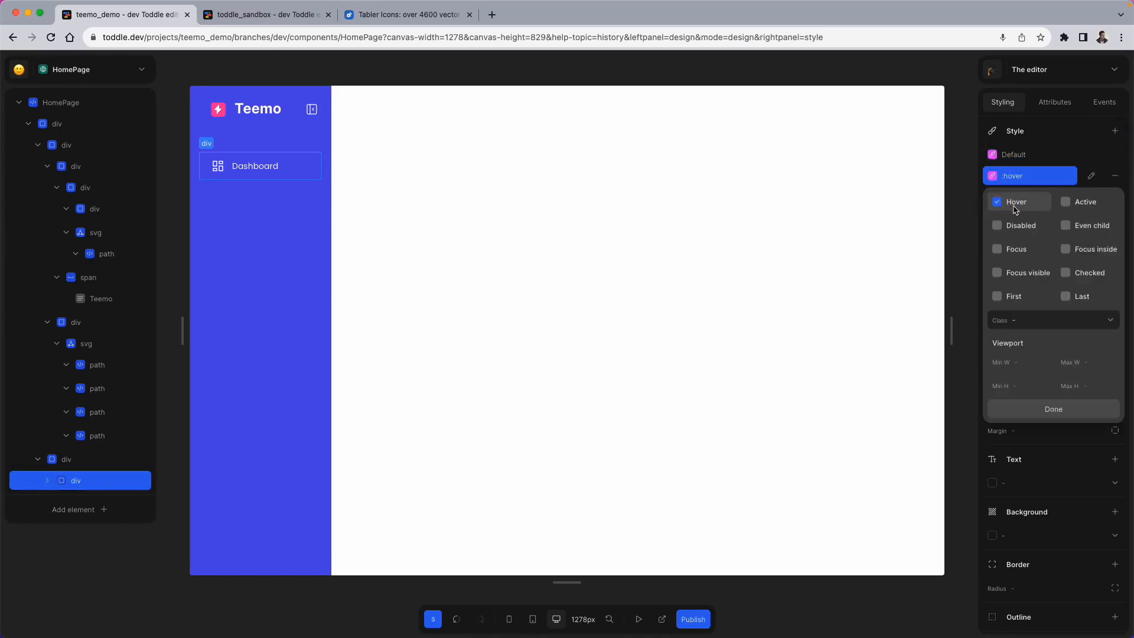
{"action": "left_click", "coordinate": [1053, 410]}
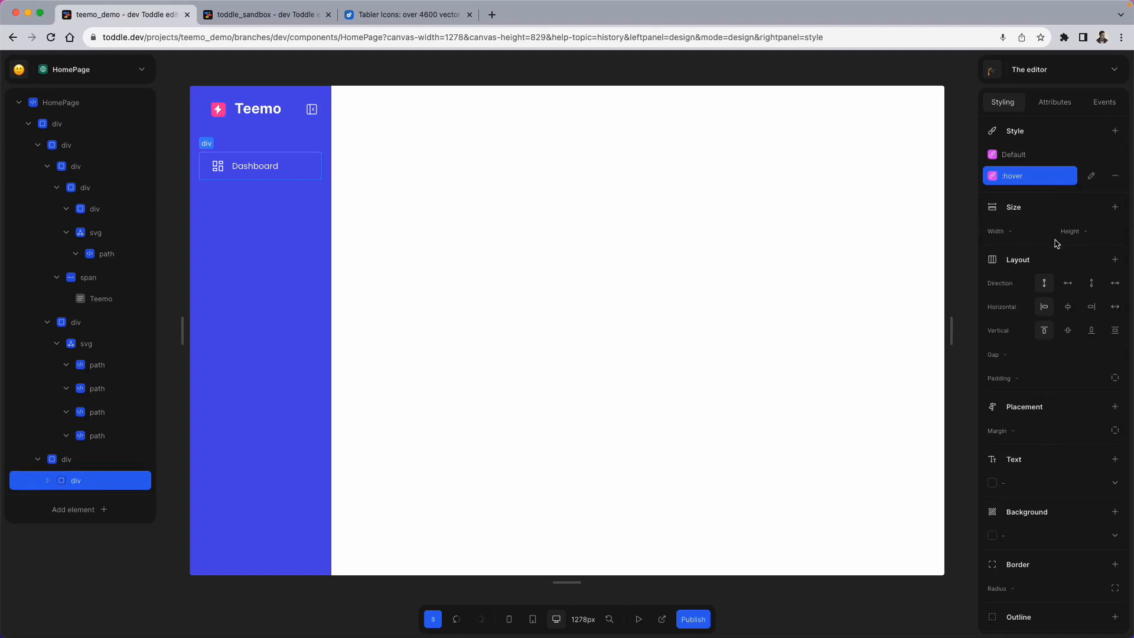
Step: Give the hover style a height of 48px and a horizontal layout, left-aligned and vertically centered
{"action": "left_click", "coordinate": [1072, 231]}
{"action": "type", "text": "48"}
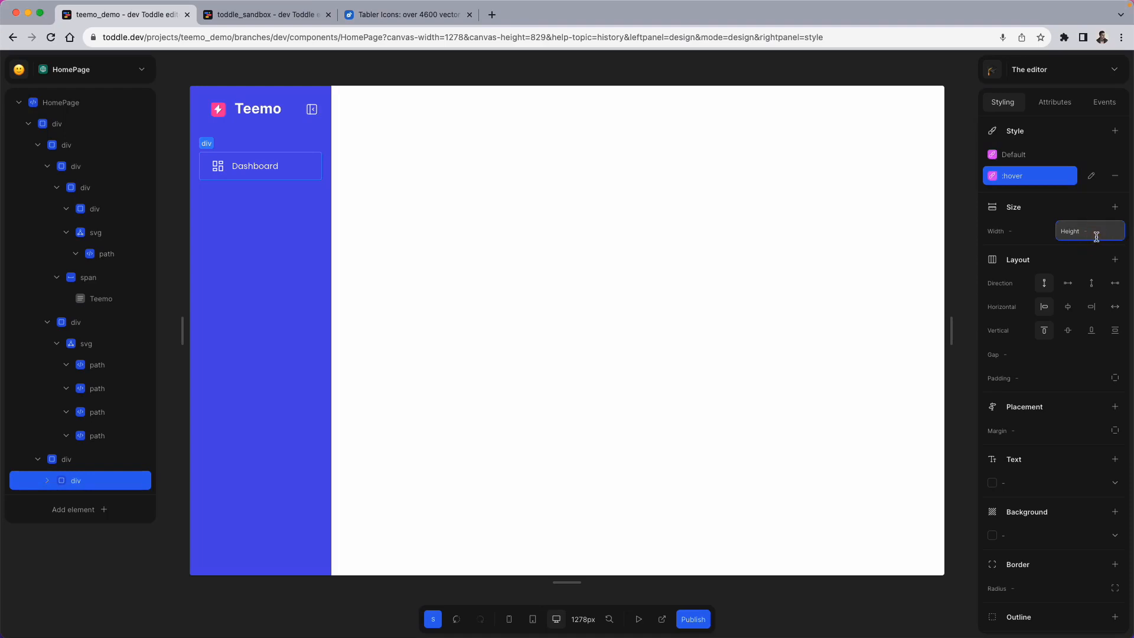
{"action": "type", "text": "px"}
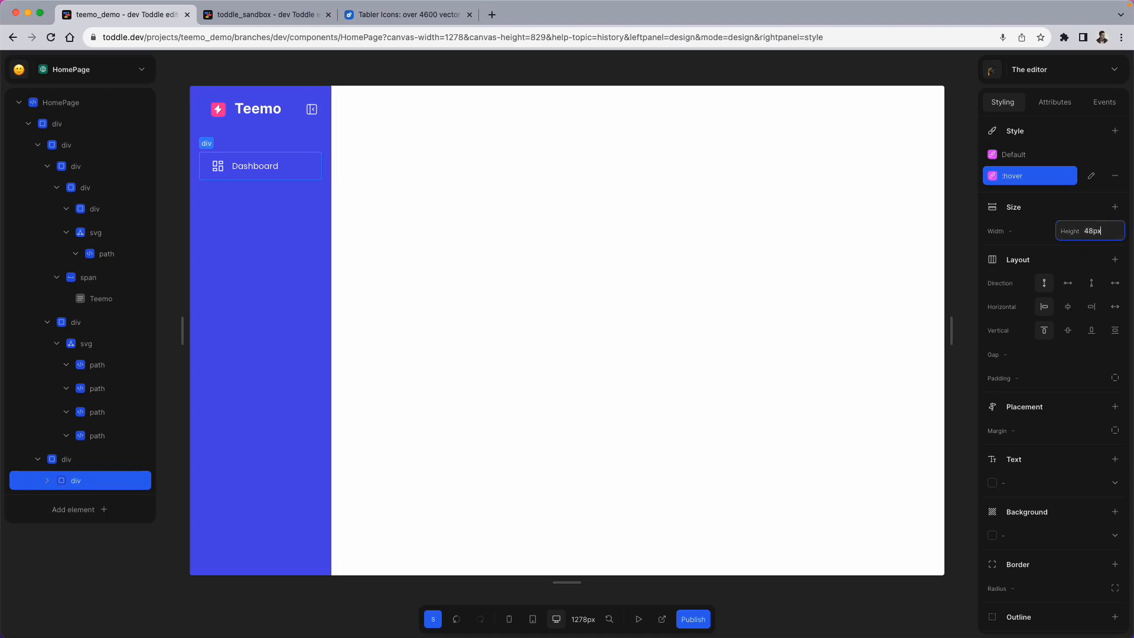
{"action": "left_click", "coordinate": [1067, 283]}
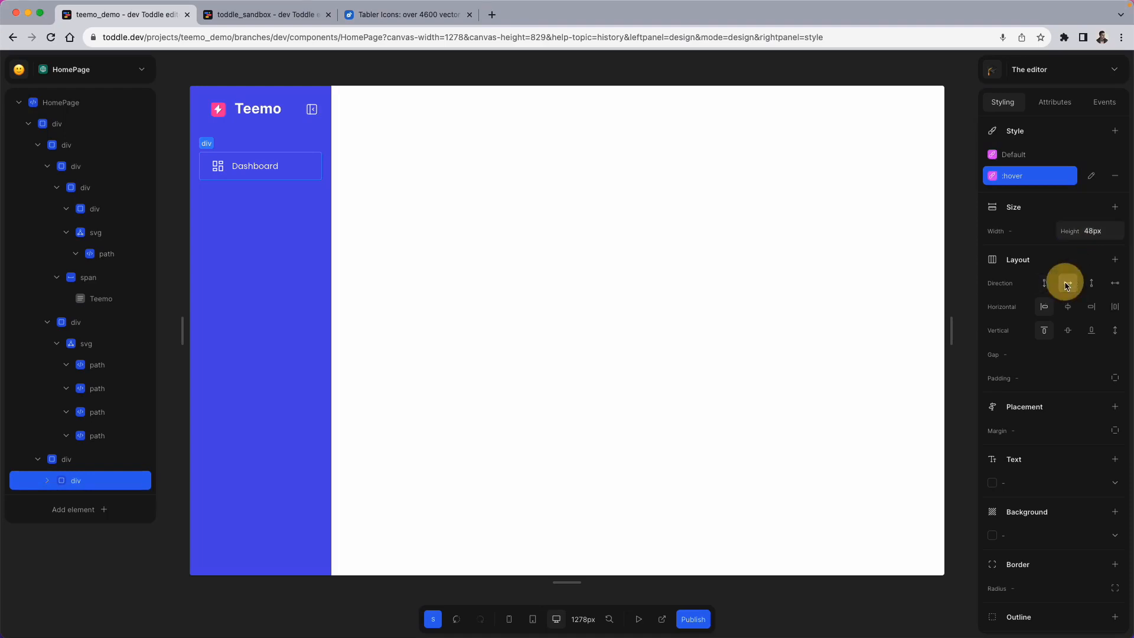
{"action": "left_click", "coordinate": [1043, 305]}
{"action": "left_click", "coordinate": [1068, 331]}
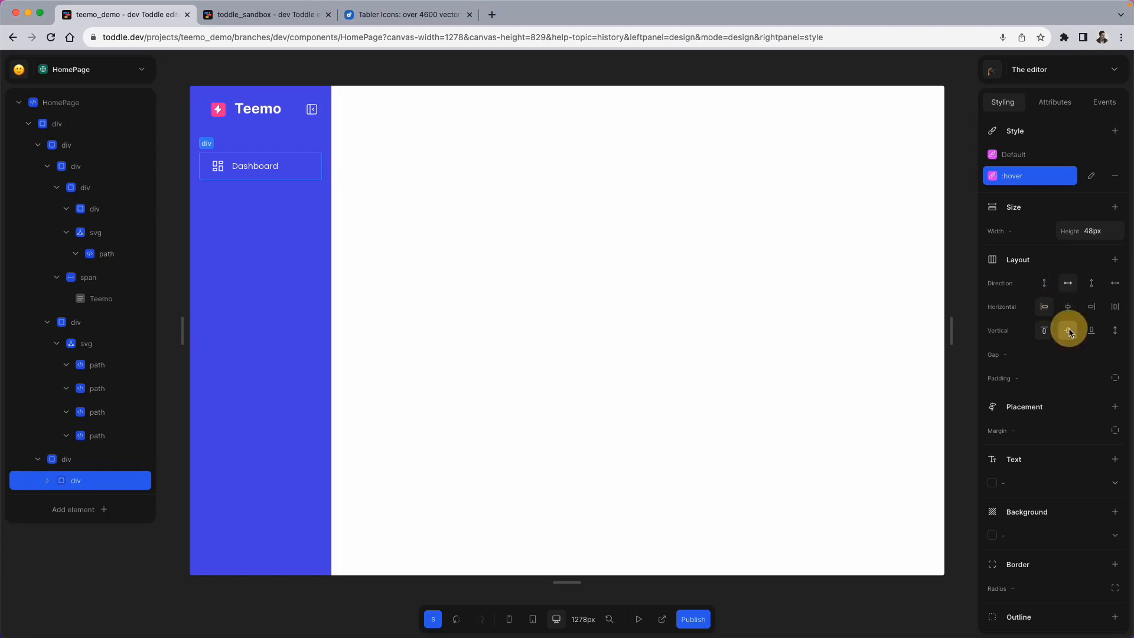
Step: Set the hover style's gap to 12px and its padding to 20px
{"action": "left_click", "coordinate": [1011, 360]}
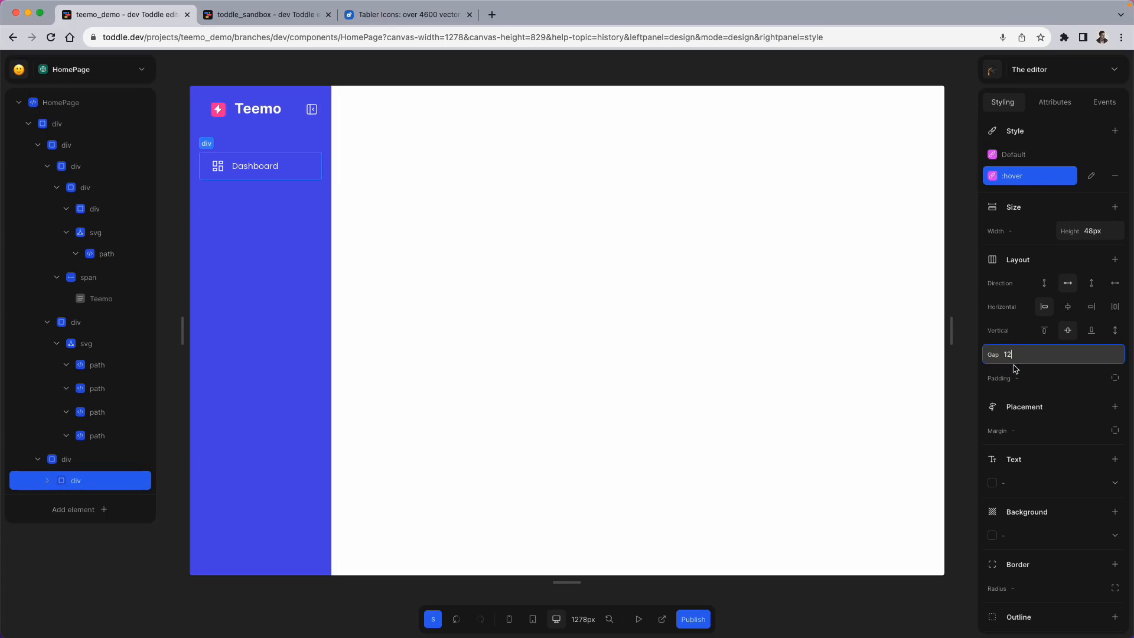
{"action": "left_click", "coordinate": [1017, 373]}
{"action": "type", "text": "2"}
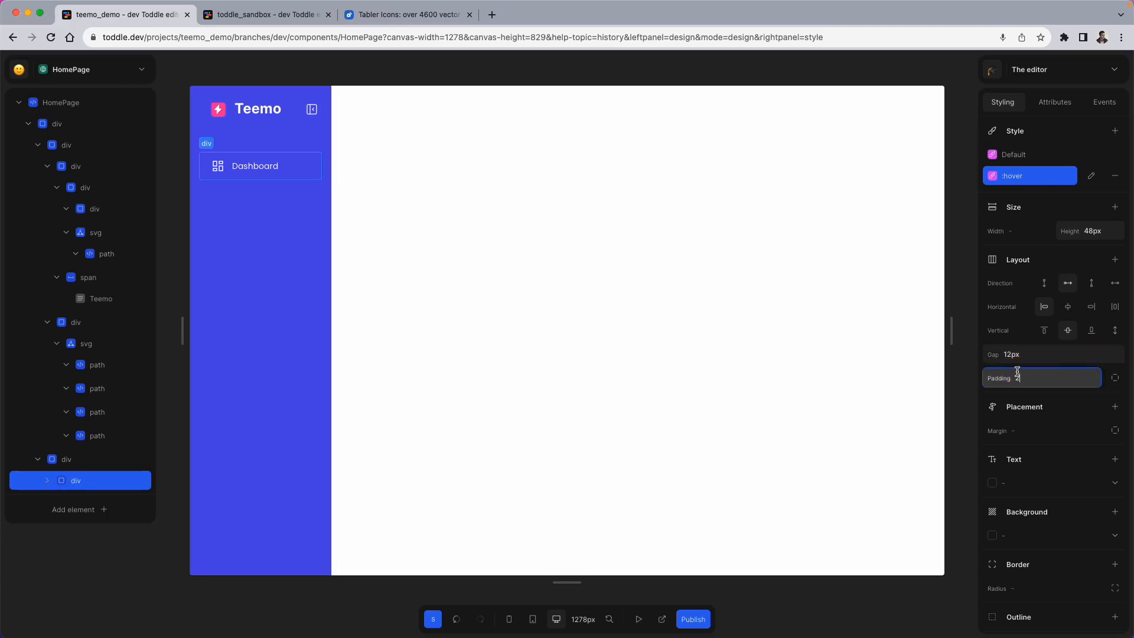
{"action": "type", "text": "0"}
{"action": "left_click", "coordinate": [983, 341]}
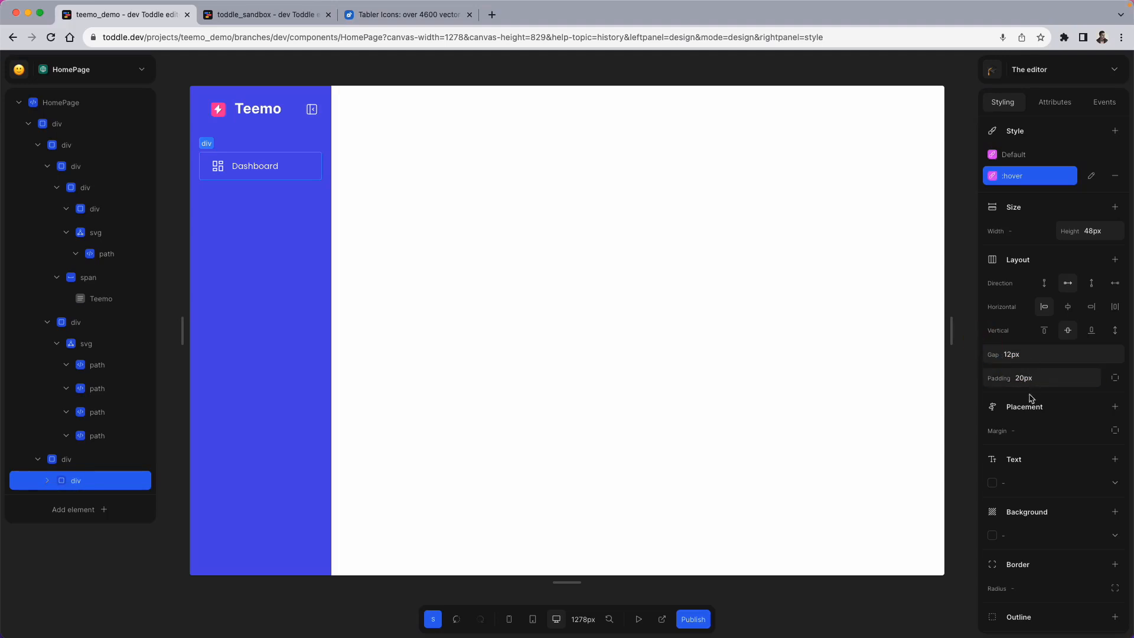
Step: Set the hover style's background color to #3b82f6 and test the Dashboard item's hover effect in preview
{"action": "scroll", "coordinate": [1026, 416], "scroll_direction": "down", "scroll_amount": 4}
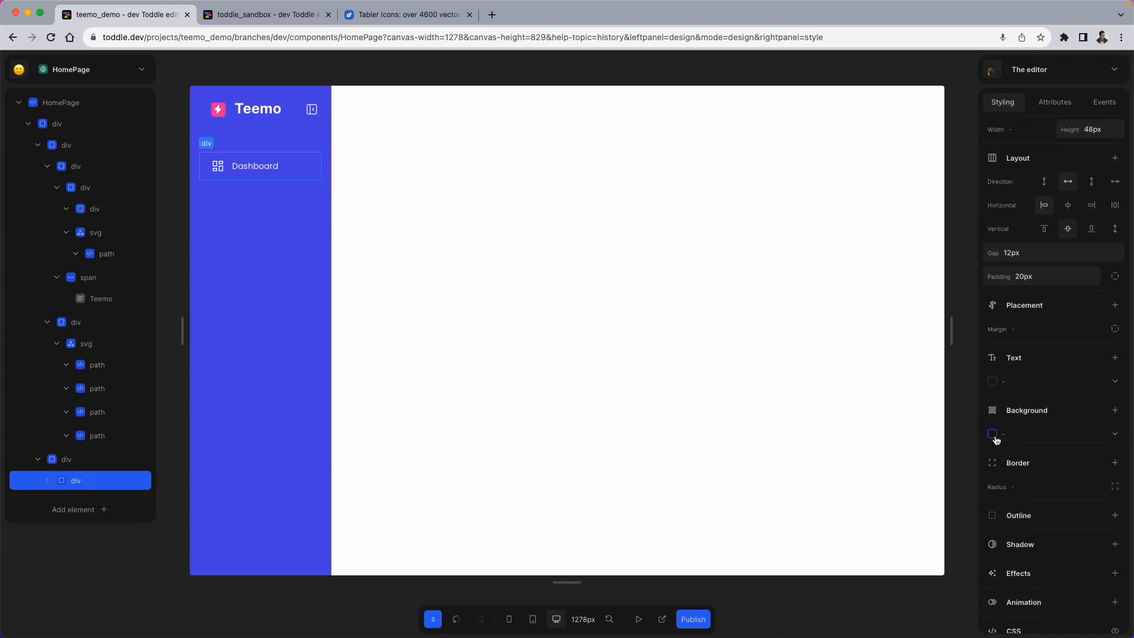
{"action": "left_click", "coordinate": [994, 434]}
{"action": "left_click", "coordinate": [1011, 408]}
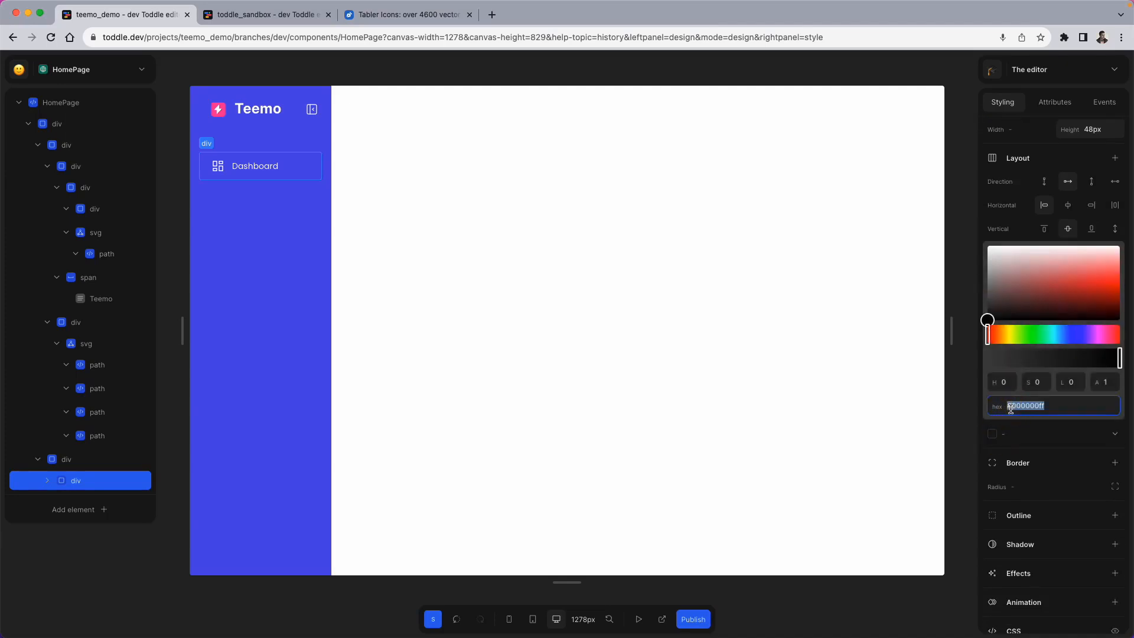
{"action": "key", "text": "Left"}
{"action": "key", "text": "shift+End"}
{"action": "type", "text": "3"}
{"action": "key", "text": "Return"}
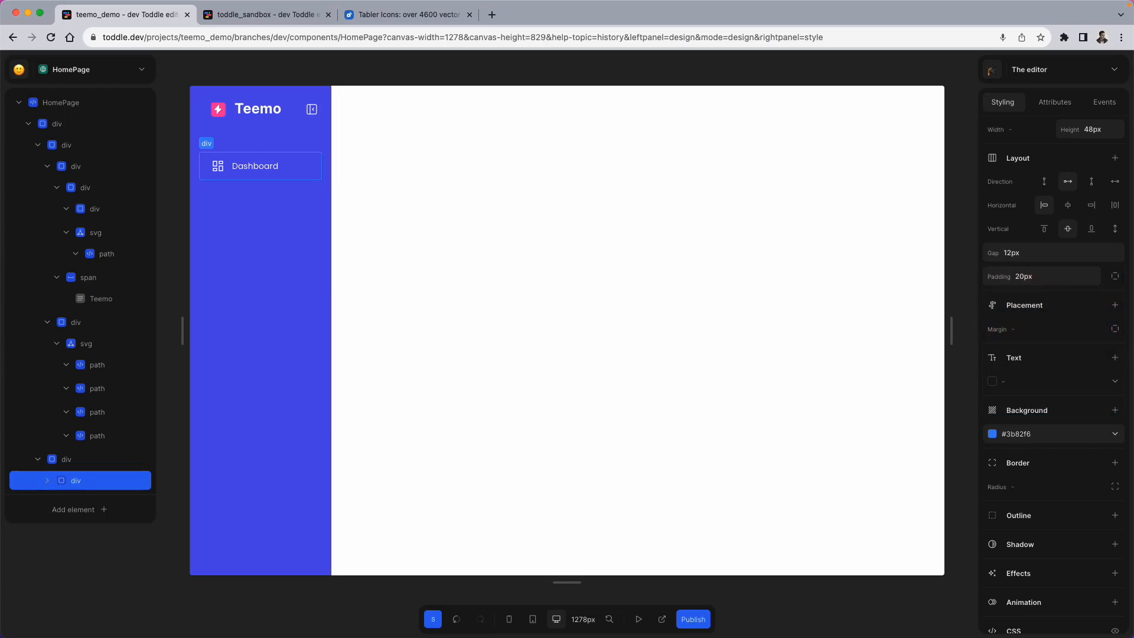
{"action": "left_click", "coordinate": [638, 619]}
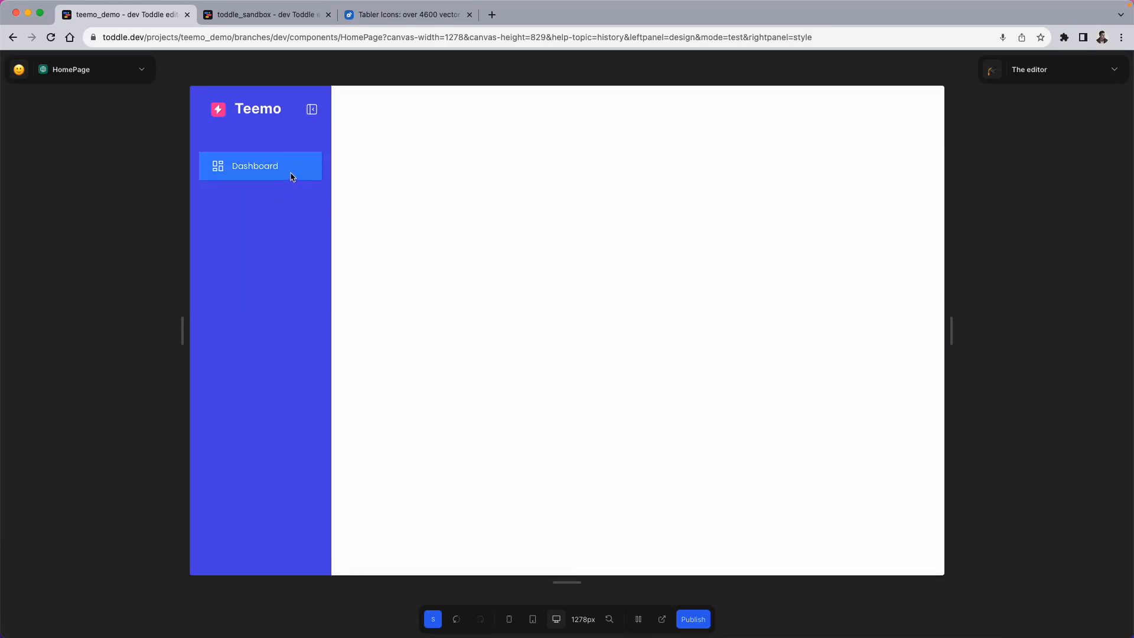
{"action": "left_click", "coordinate": [639, 620]}
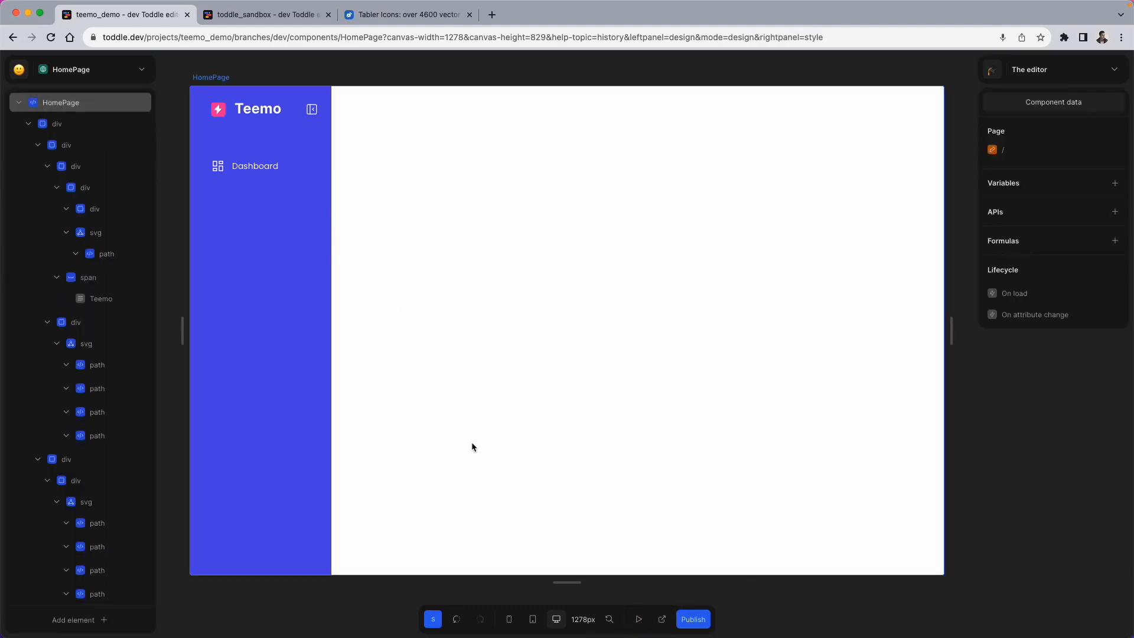
Step: Set the border radius of the Dashboard item's default style to 8px
{"action": "left_click", "coordinate": [288, 176]}
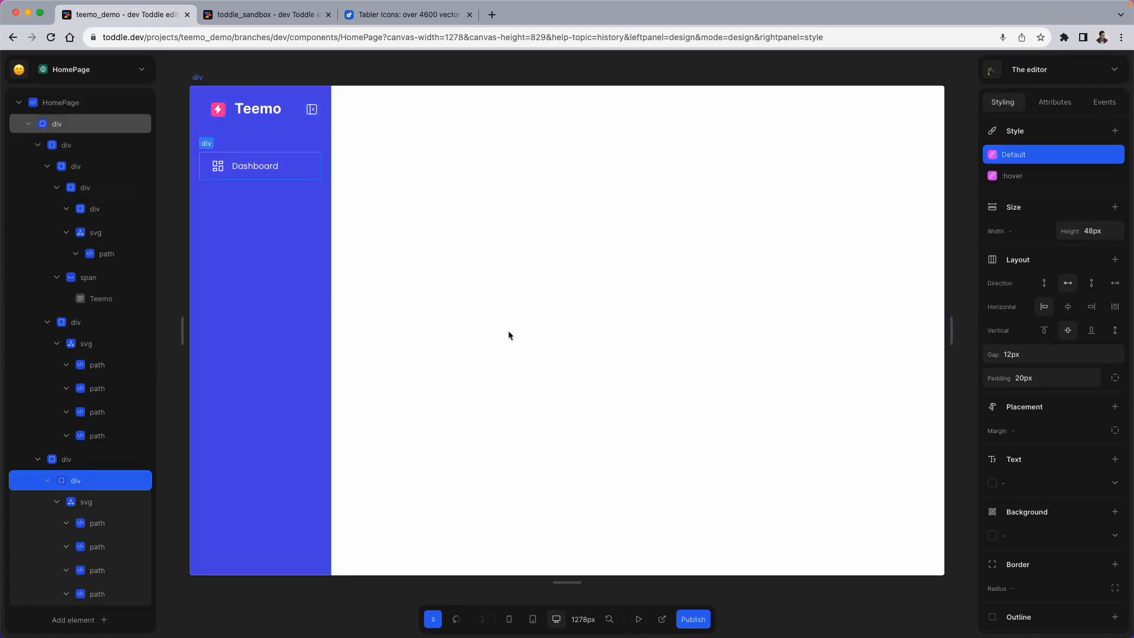
{"action": "scroll", "coordinate": [1096, 374], "scroll_direction": "down", "scroll_amount": 3}
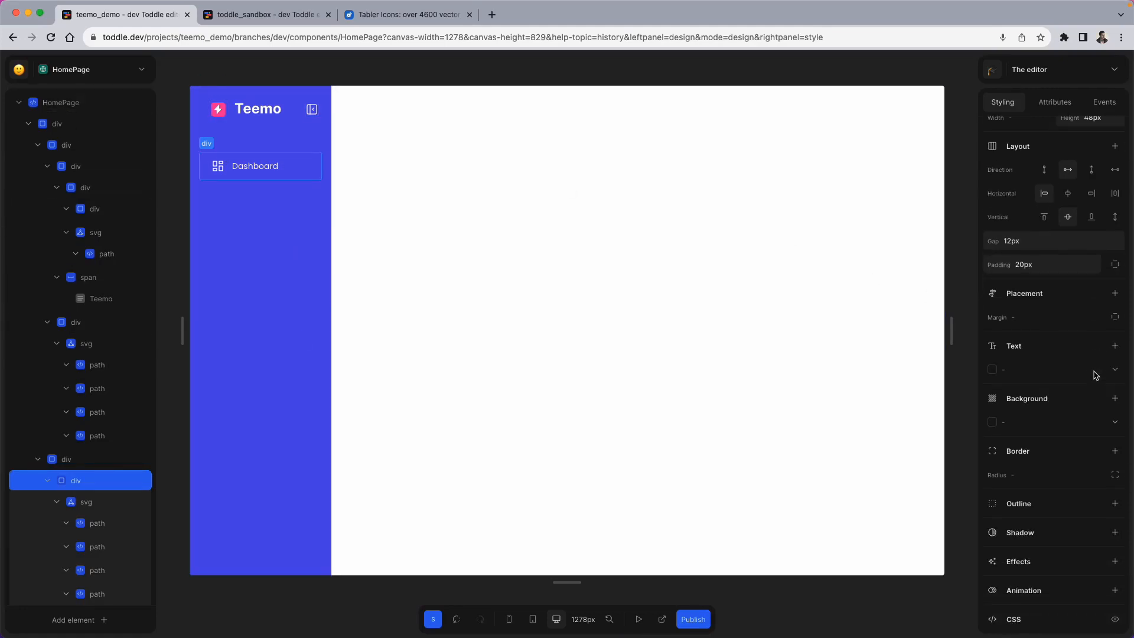
{"action": "left_click", "coordinate": [1014, 475]}
{"action": "type", "text": "8"}
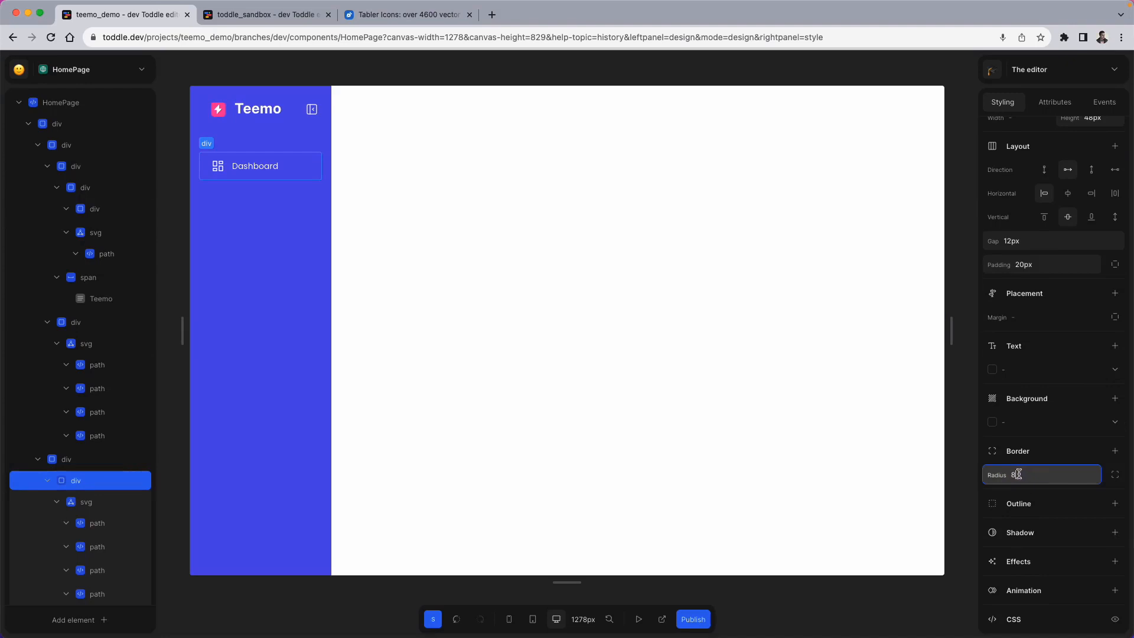
{"action": "left_click", "coordinate": [992, 451]}
Step: Test the Dashboard item's rounded hover effect in preview, then return to the design view
{"action": "left_click", "coordinate": [638, 619]}
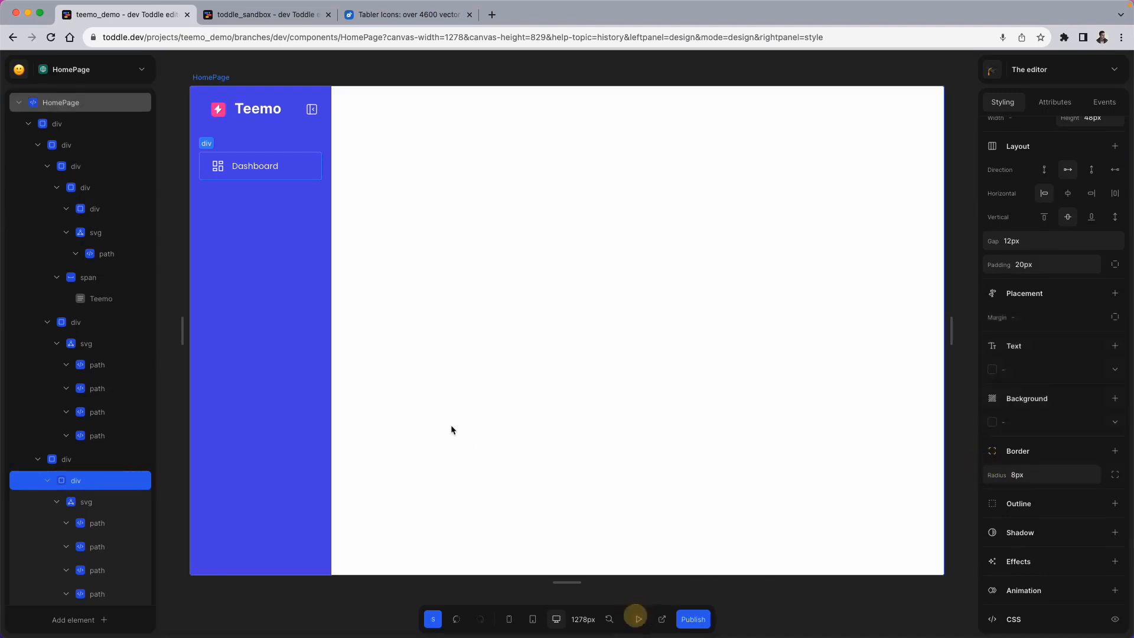
{"action": "left_click", "coordinate": [638, 619]}
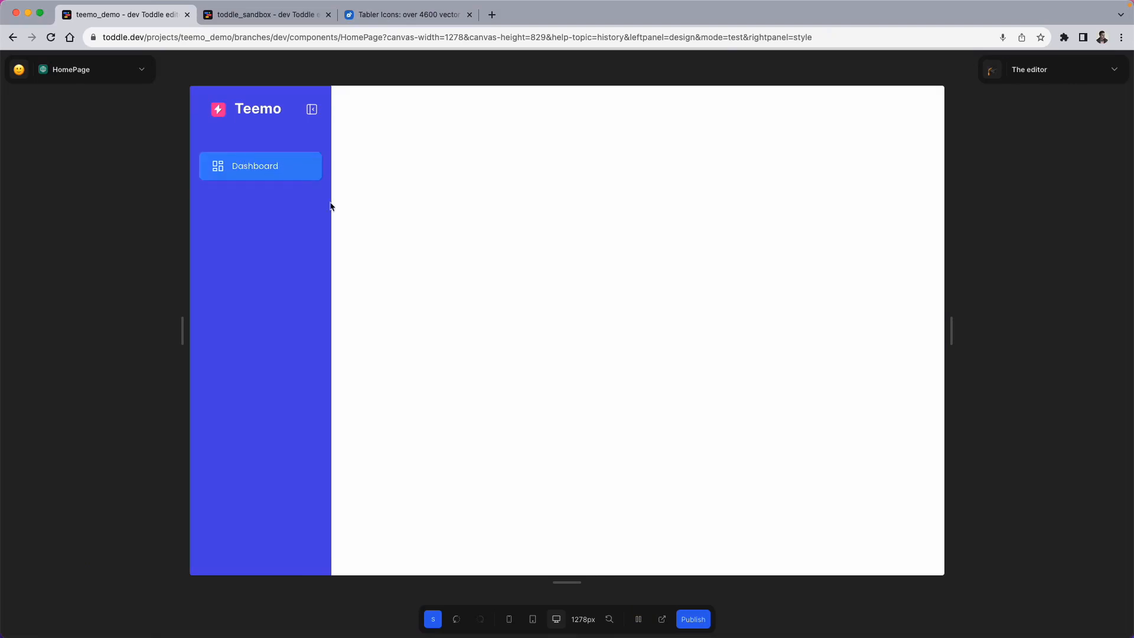
{"action": "left_click", "coordinate": [638, 619]}
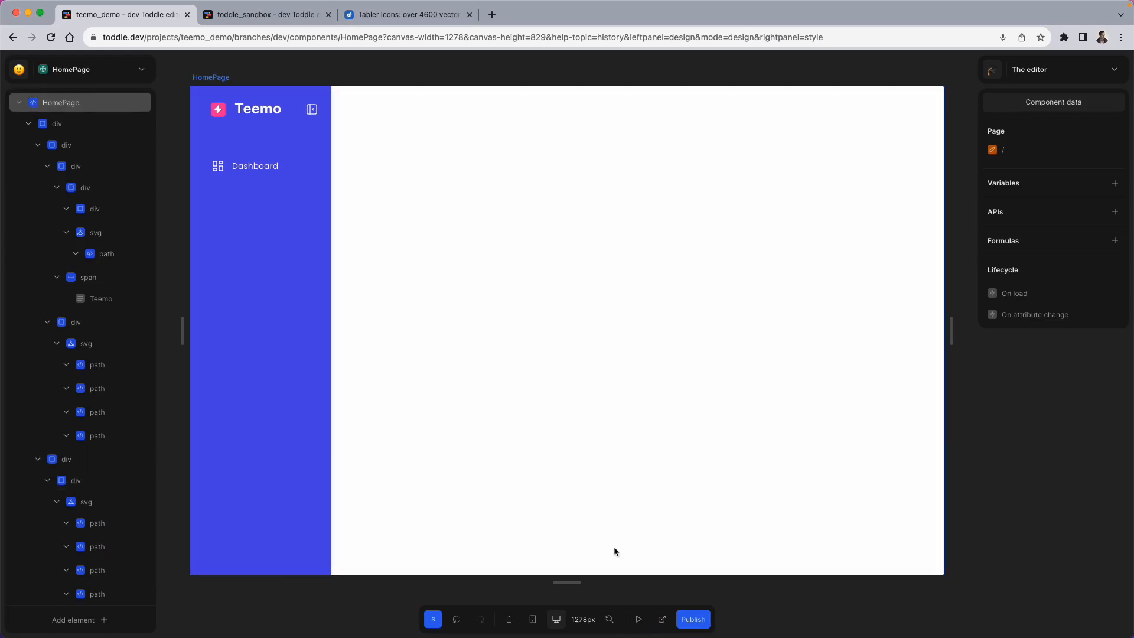
{"action": "left_click", "coordinate": [638, 618]}
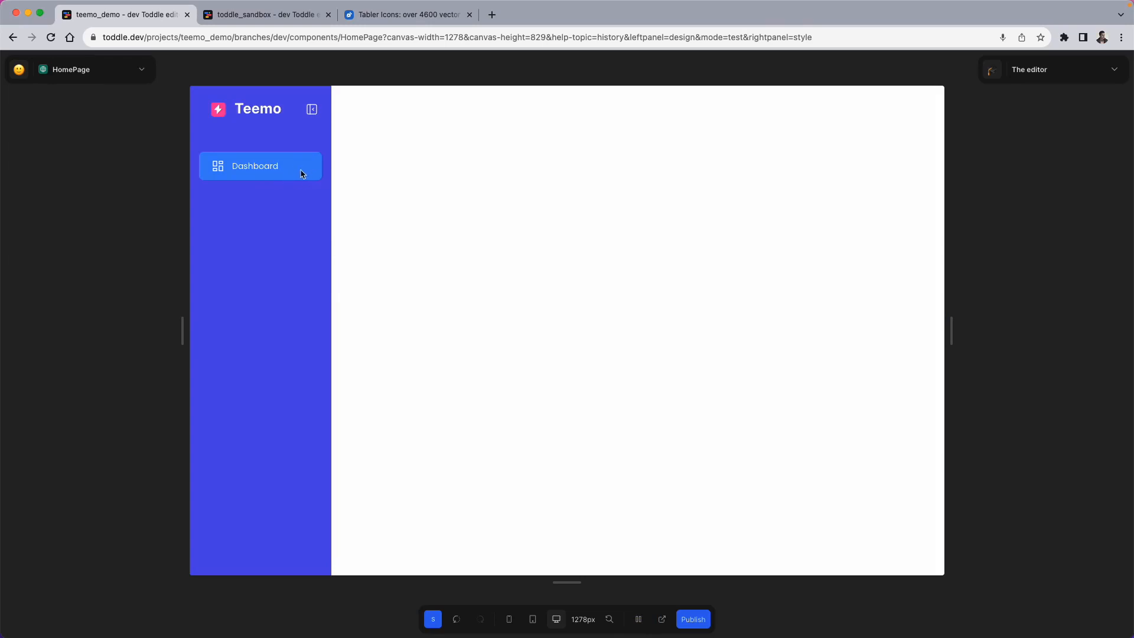
{"action": "left_click", "coordinate": [639, 619]}
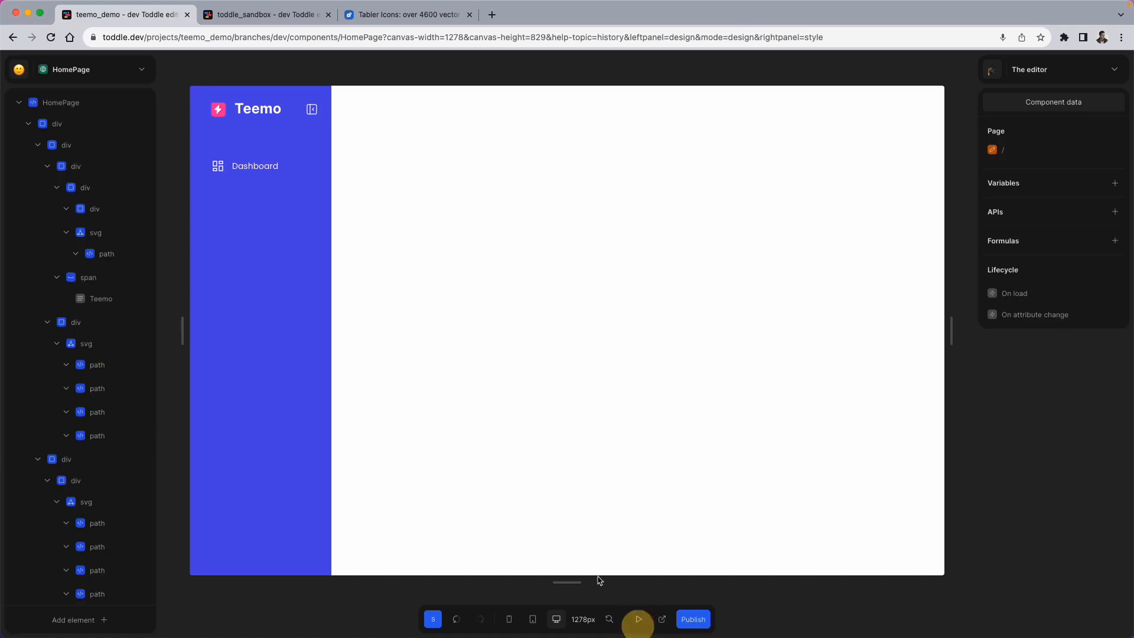
Step: Examine the CSS code of the Dashboard item's hover style and check the page in preview
{"action": "left_click", "coordinate": [310, 175]}
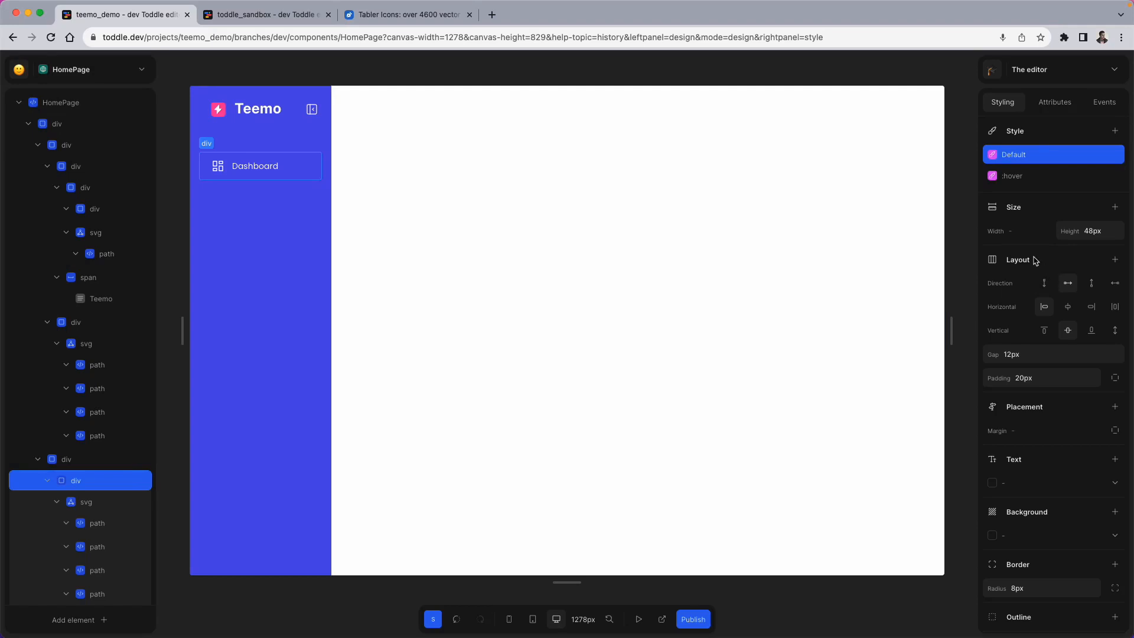
{"action": "left_click", "coordinate": [1020, 178]}
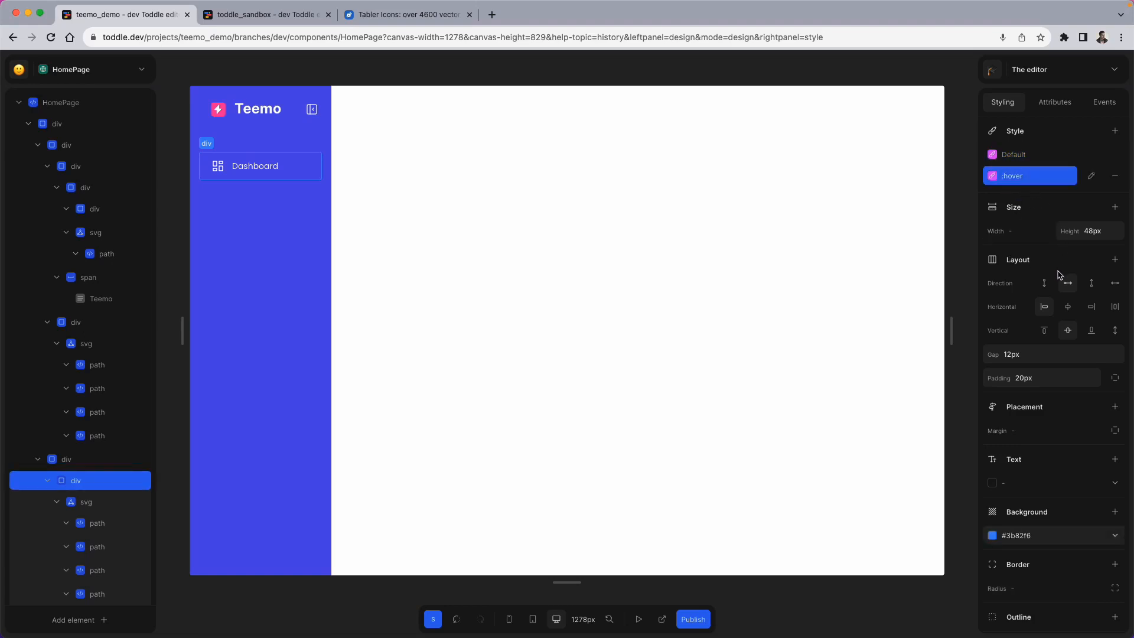
{"action": "scroll", "coordinate": [1057, 270], "scroll_direction": "down", "scroll_amount": 3}
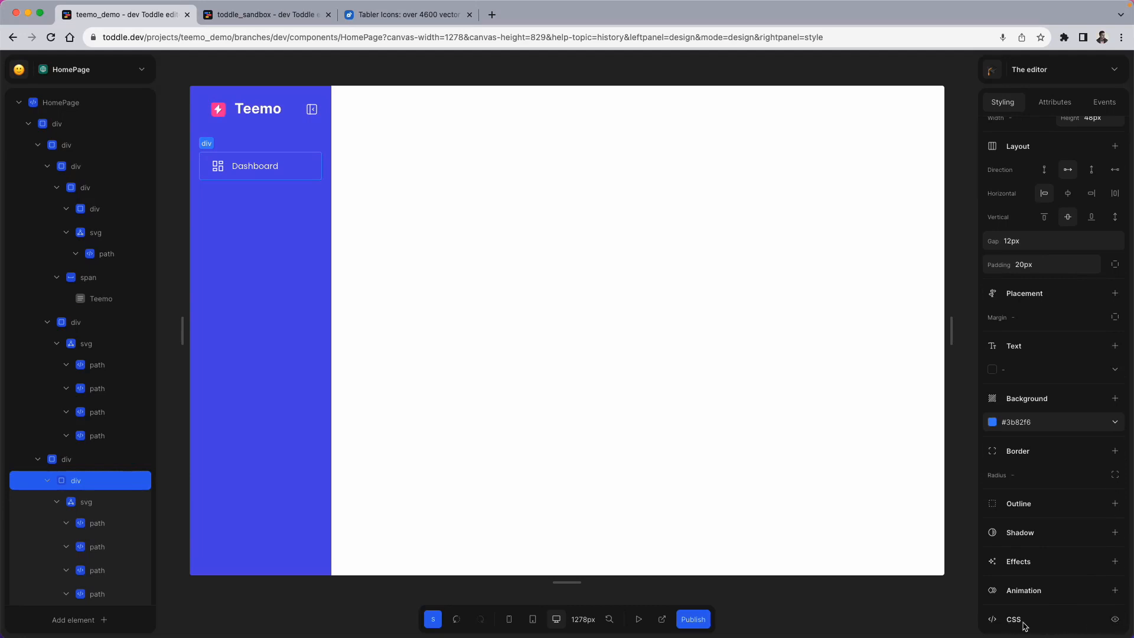
{"action": "left_click", "coordinate": [1115, 619]}
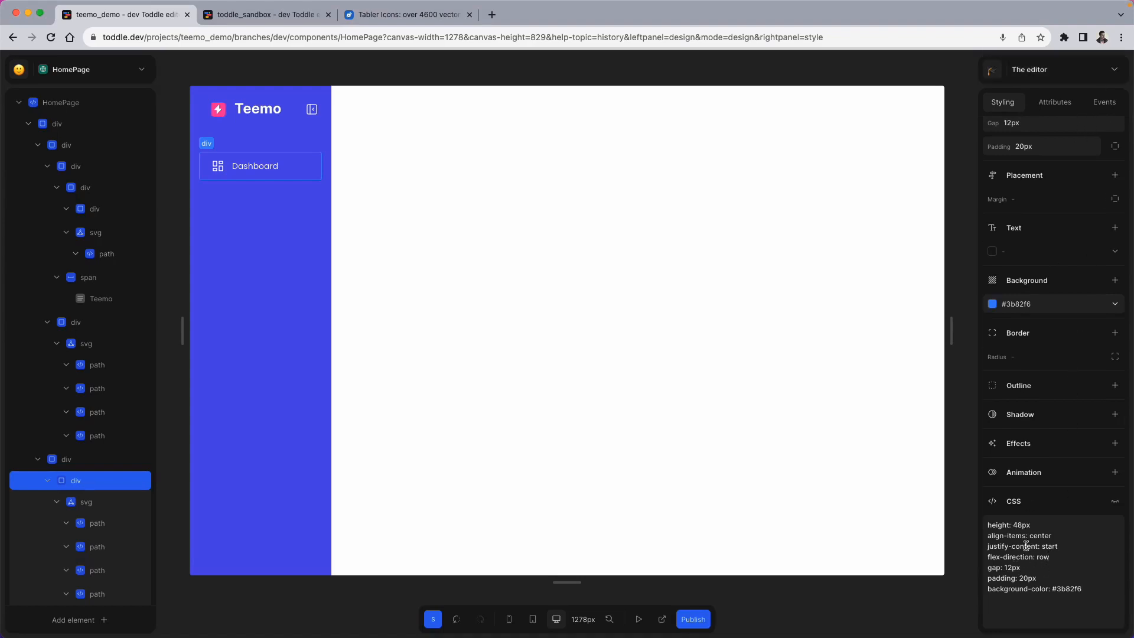
{"action": "left_click", "coordinate": [1091, 589]}
{"action": "left_click", "coordinate": [973, 535]}
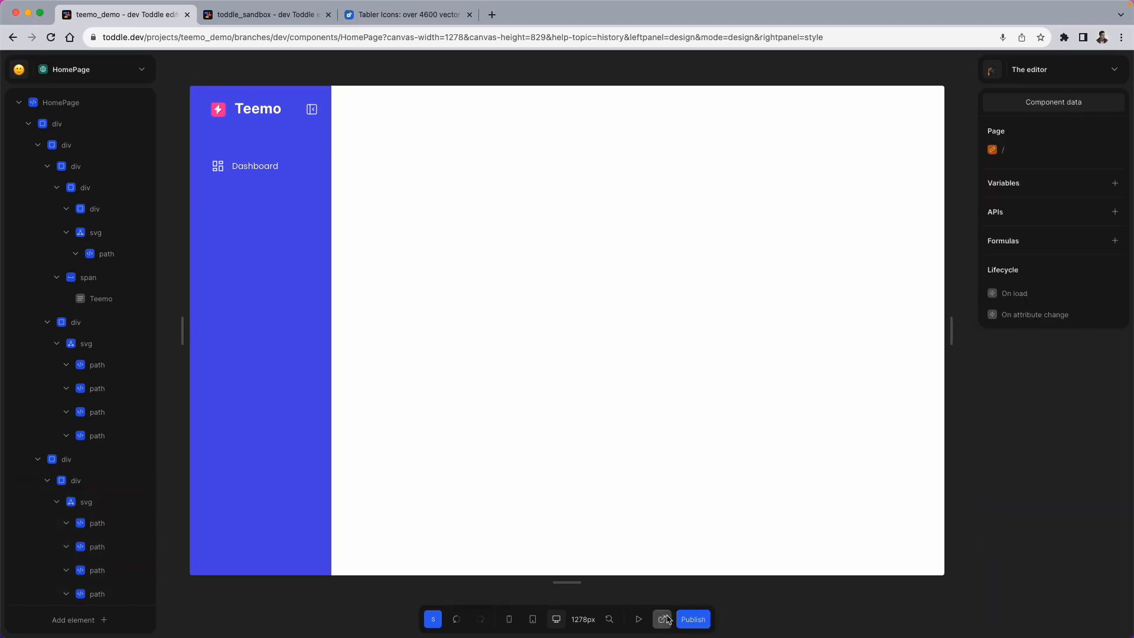
{"action": "left_click", "coordinate": [638, 619]}
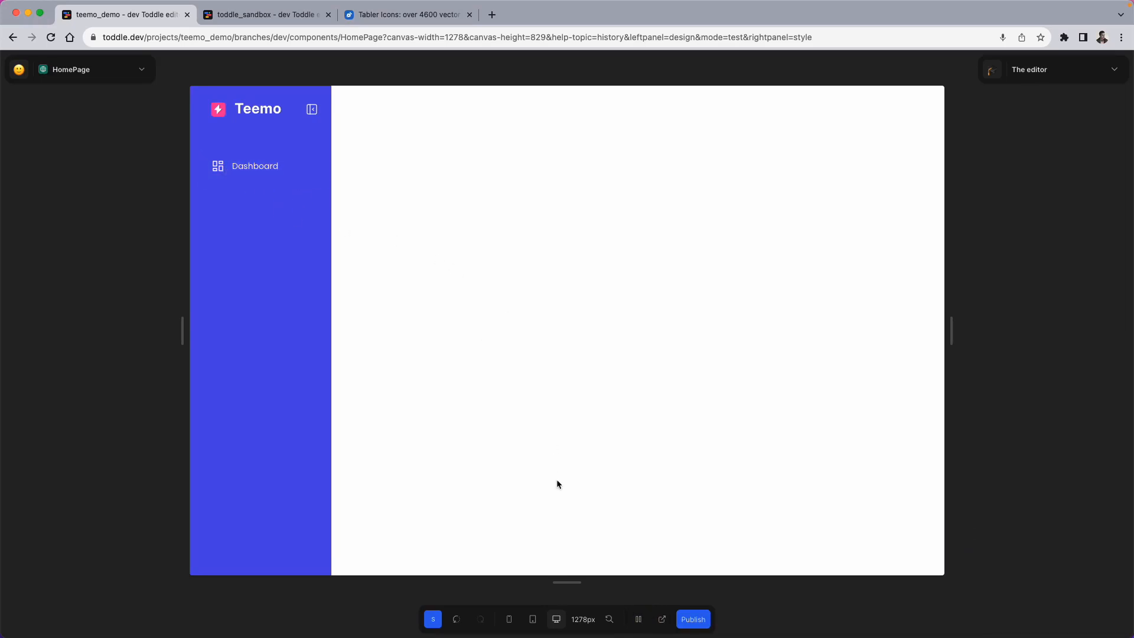
{"action": "left_click", "coordinate": [639, 619]}
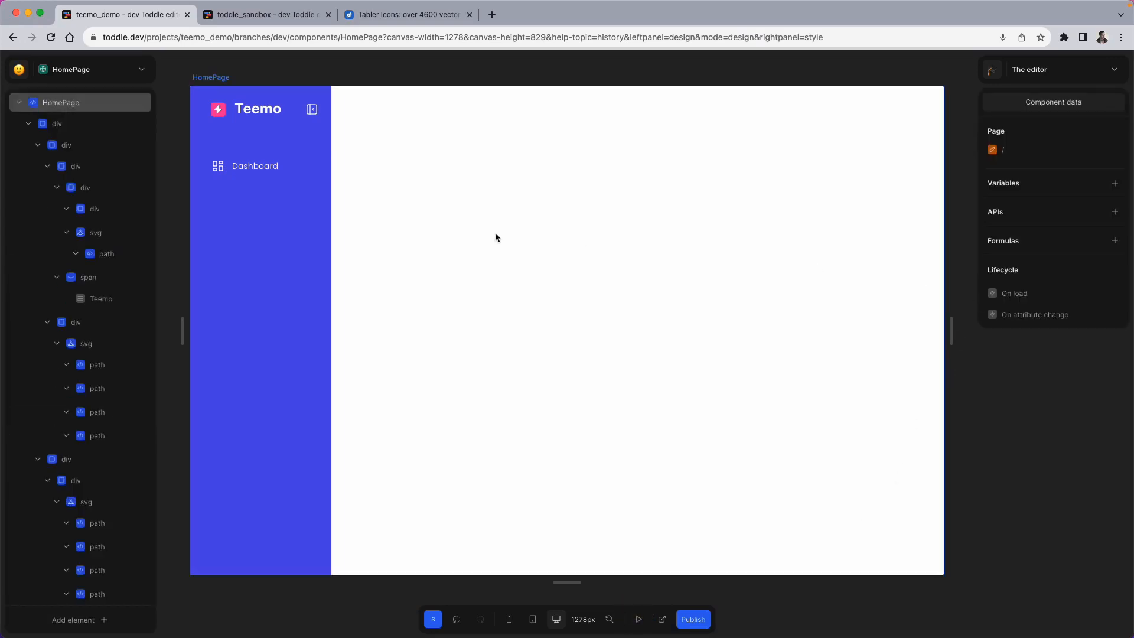
Step: Examine the CSS code of the Dashboard item's default style
{"action": "left_click", "coordinate": [256, 178]}
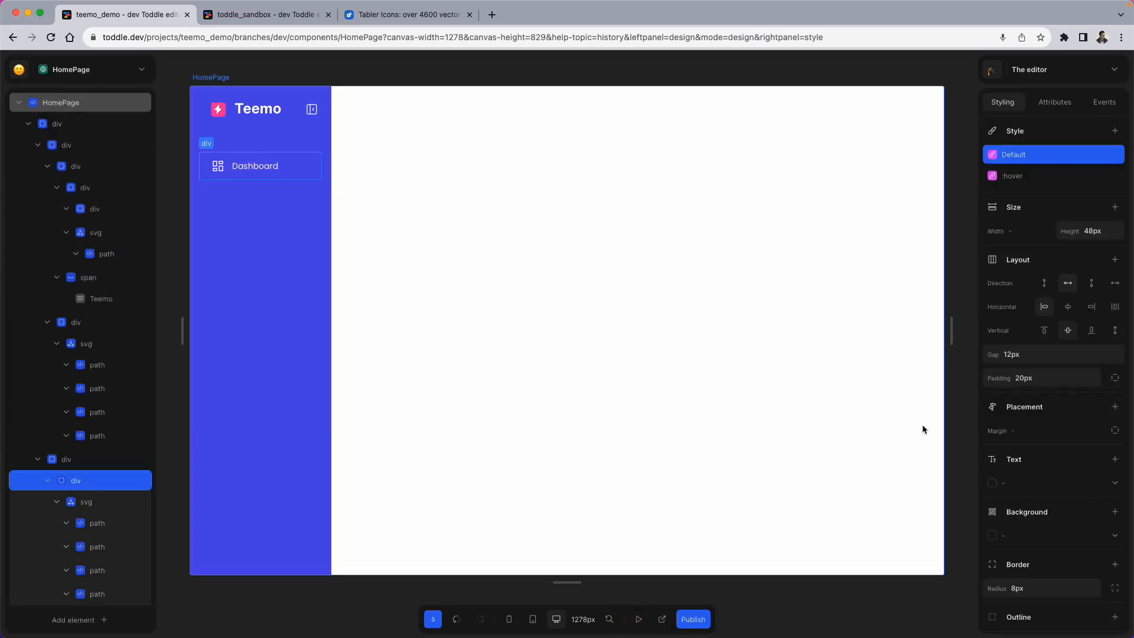
{"action": "scroll", "coordinate": [1099, 446], "scroll_direction": "down", "scroll_amount": 3}
{"action": "left_click", "coordinate": [1115, 617]}
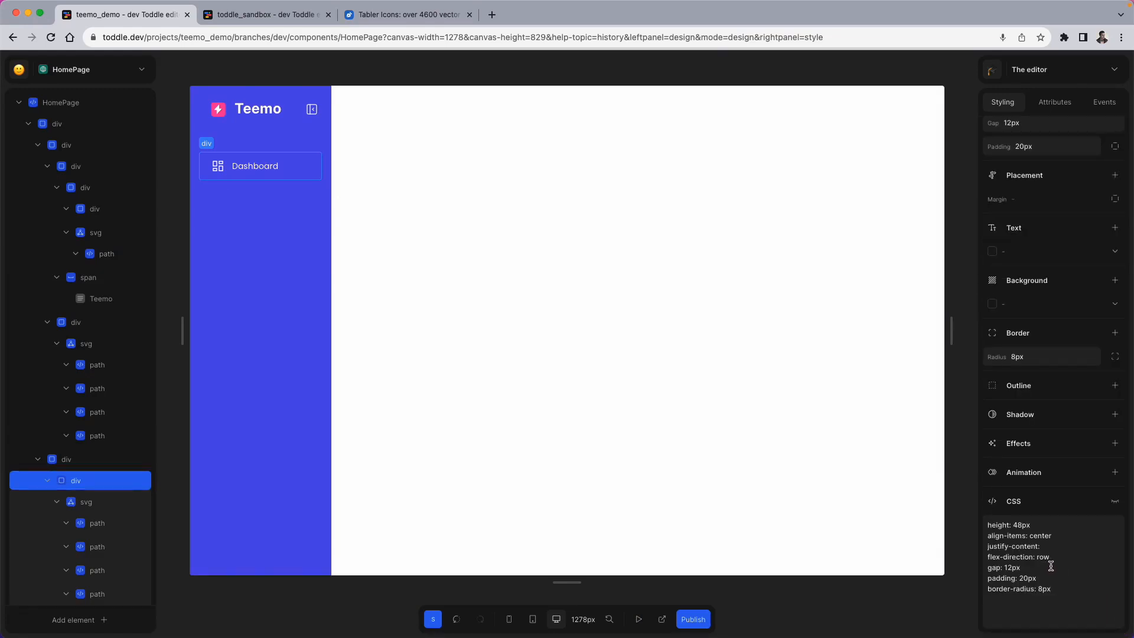
{"action": "scroll", "coordinate": [1051, 564], "scroll_direction": "up", "scroll_amount": 4}
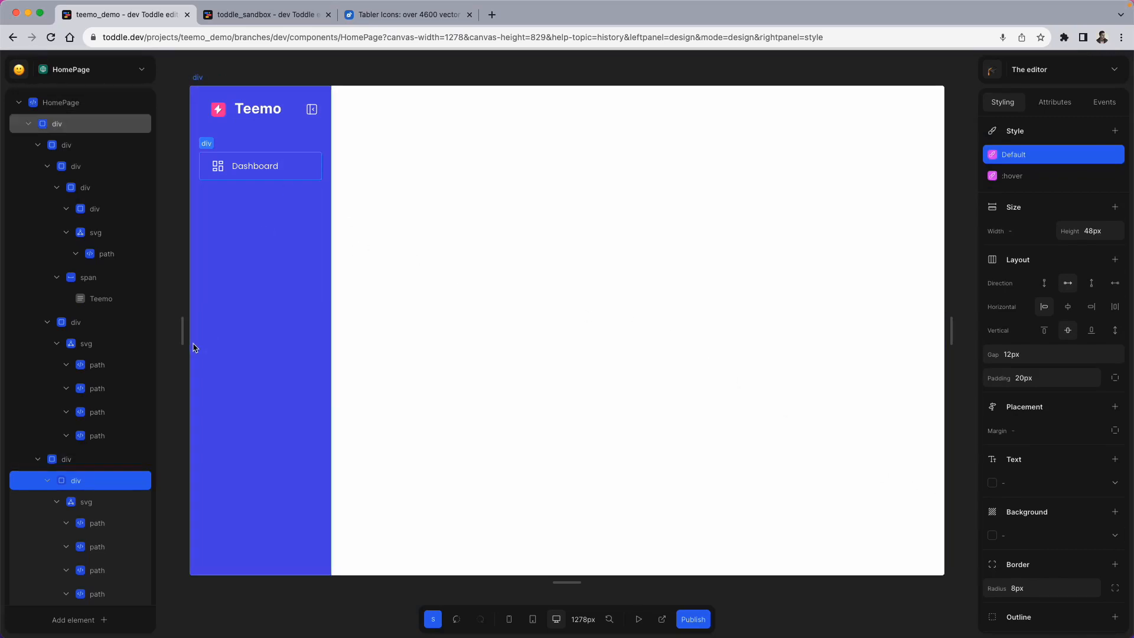
Step: Copy the Dashboard menu item, paste it four times into its parent div, and compare the menu with the toddle_sandbox project
{"action": "left_click", "coordinate": [47, 483]}
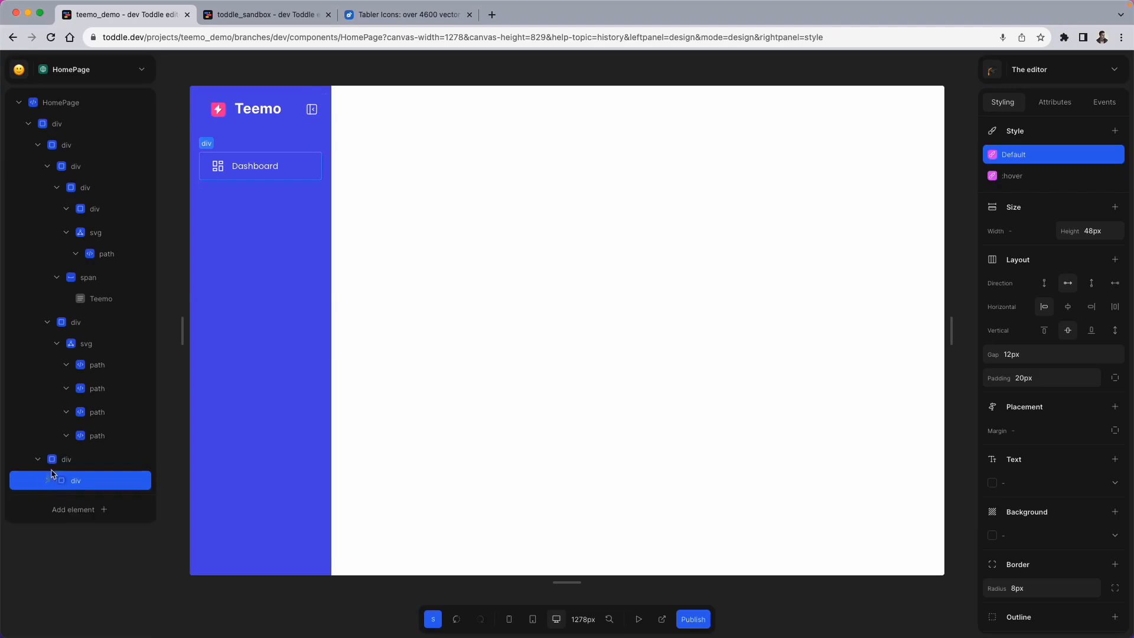
{"action": "left_click", "coordinate": [46, 459]}
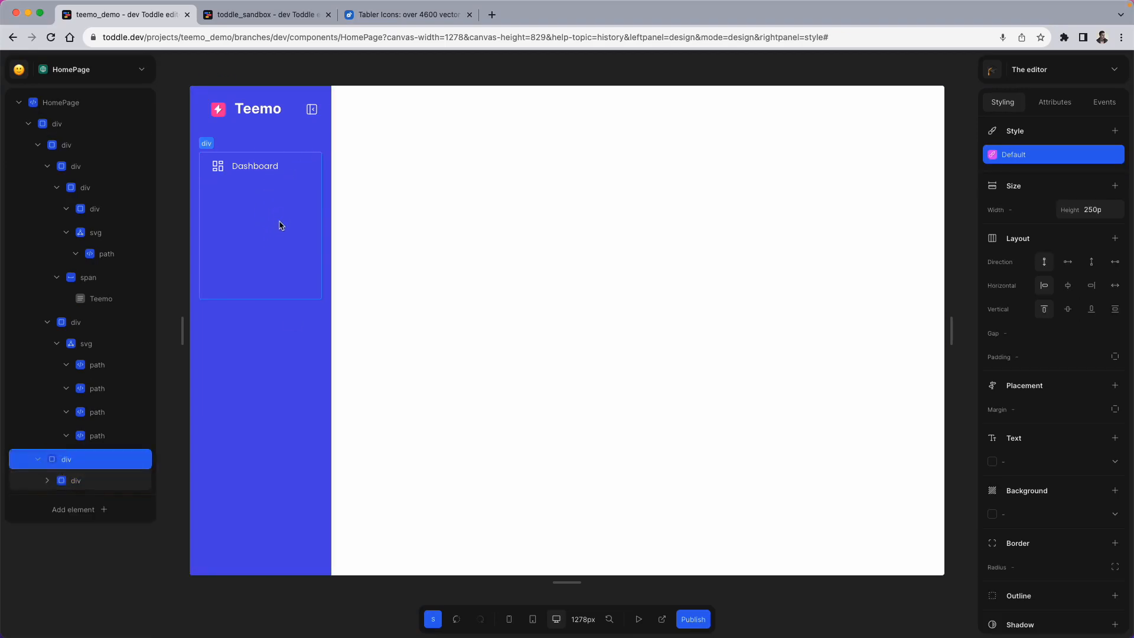
{"action": "left_click", "coordinate": [290, 180]}
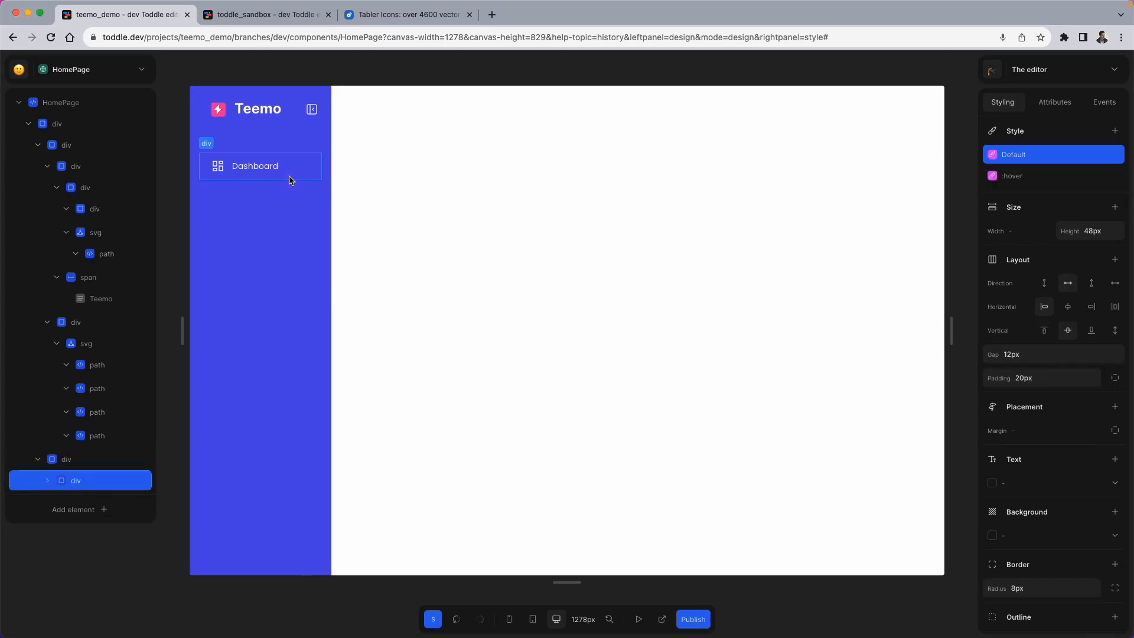
{"action": "left_click", "coordinate": [72, 460]}
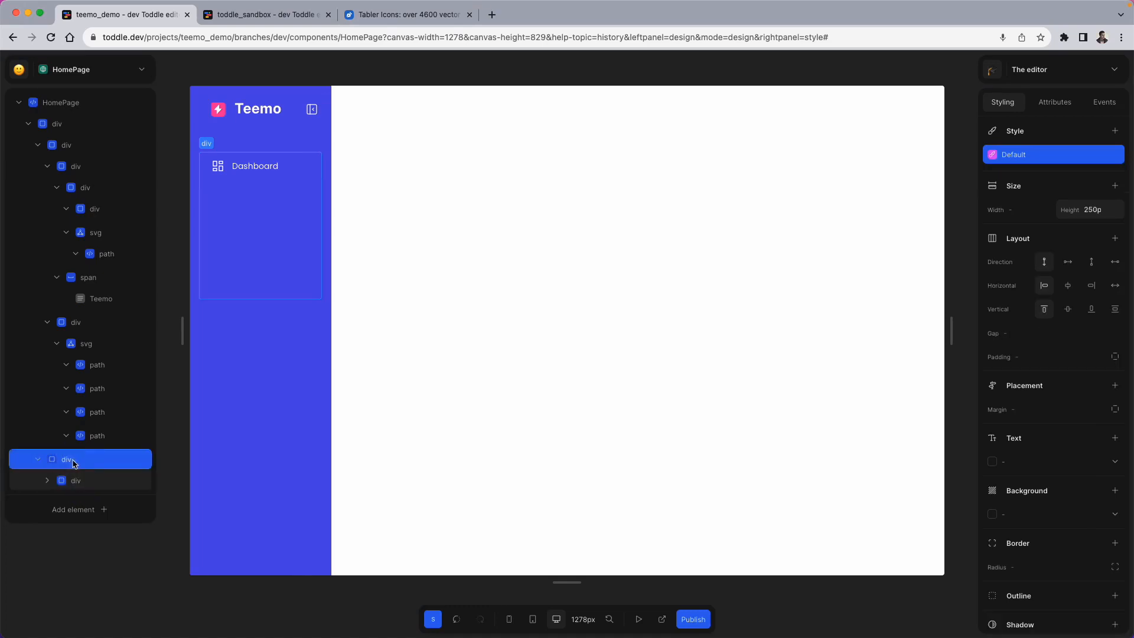
{"action": "key", "text": "super+v"}
{"action": "key", "text": "super+v"}
{"action": "key", "text": "super+v"}
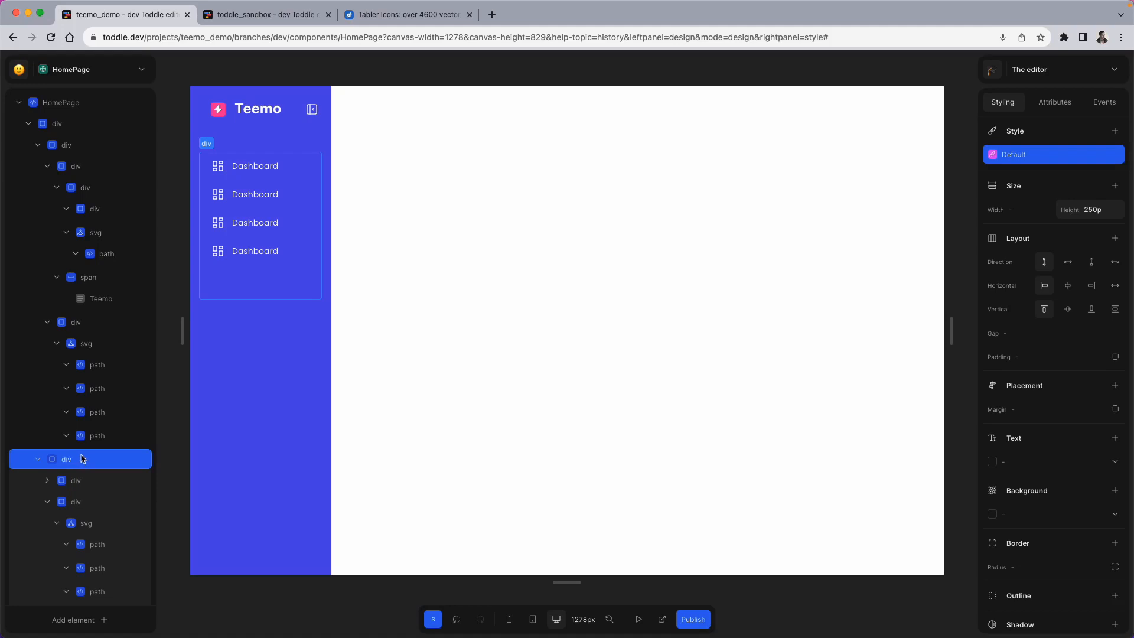
{"action": "key", "text": "super+v"}
{"action": "left_click", "coordinate": [267, 21]}
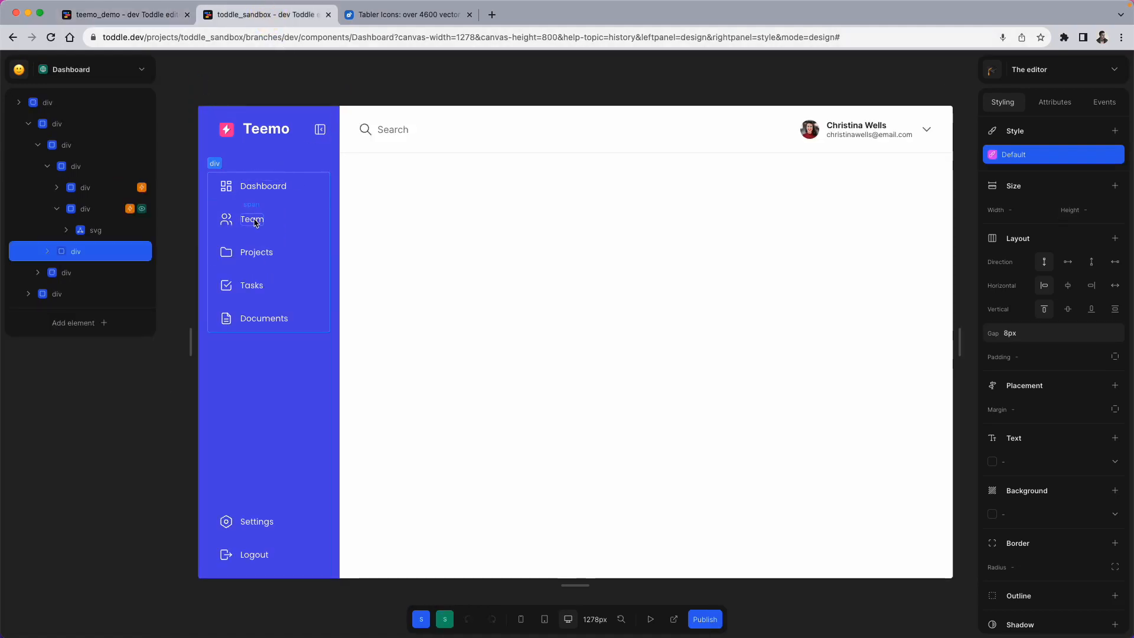
{"action": "left_click", "coordinate": [170, 20]}
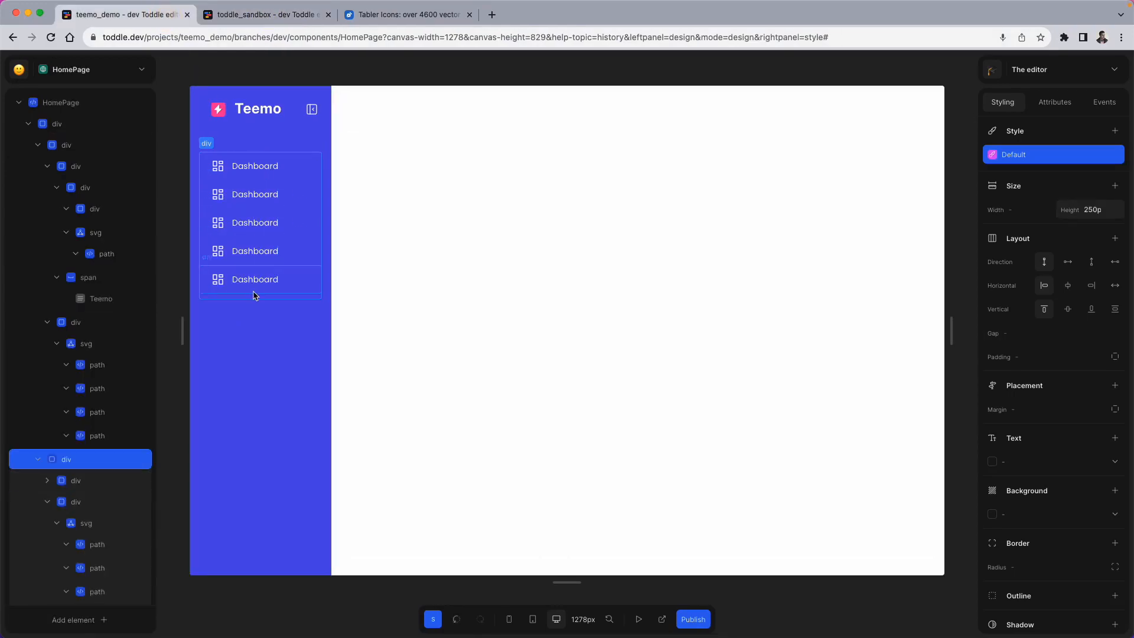
Step: Remove the fixed height from the div that contains the five menu items
{"action": "left_click", "coordinate": [82, 458]}
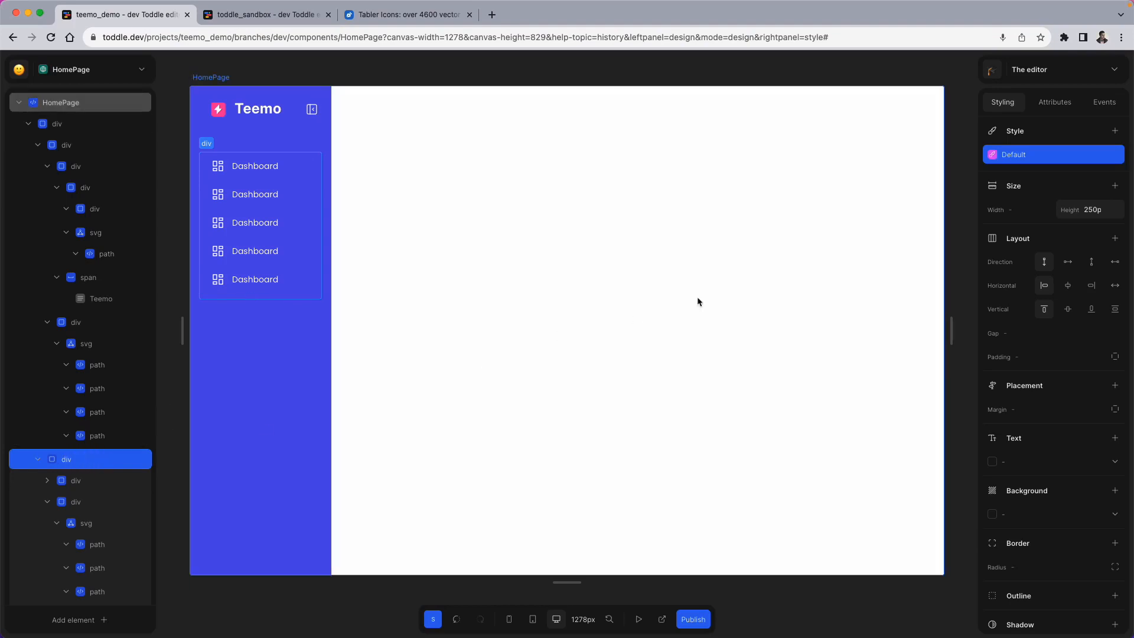
{"action": "left_click", "coordinate": [1113, 211]}
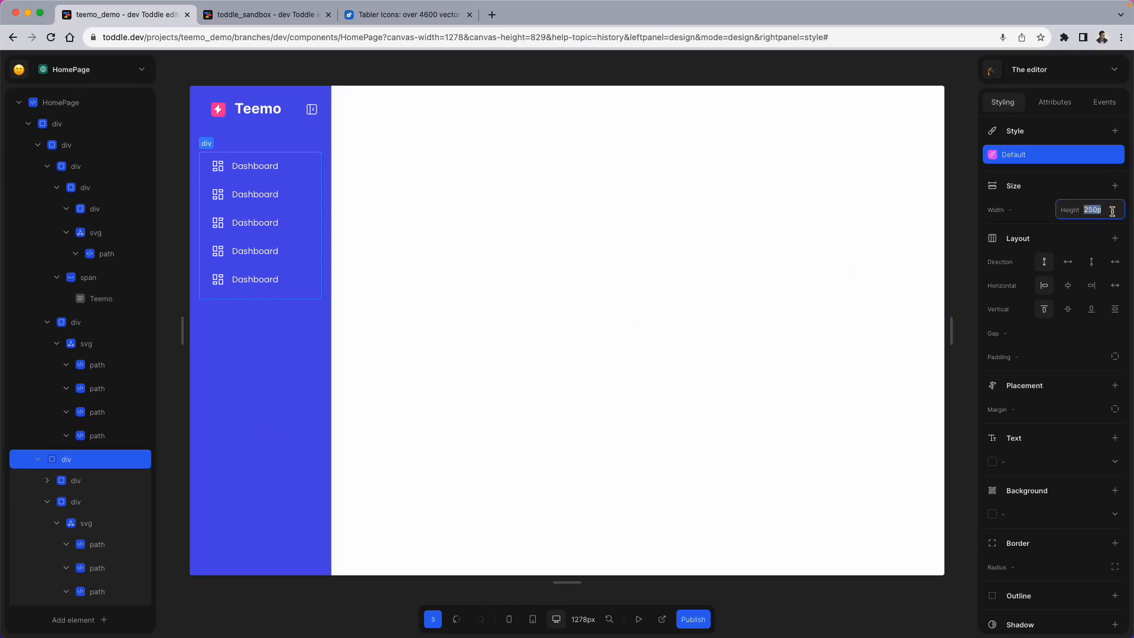
{"action": "key", "text": "BackSpace"}
{"action": "left_click", "coordinate": [973, 194]}
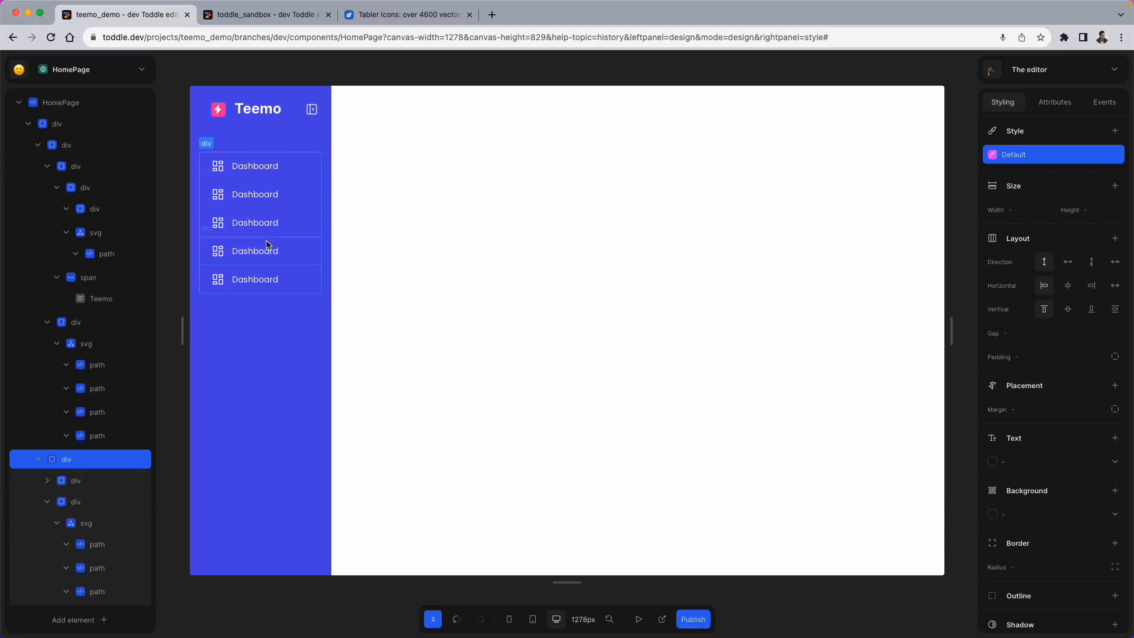
{"action": "scroll", "coordinate": [276, 241], "scroll_direction": "left", "scroll_amount": 1}
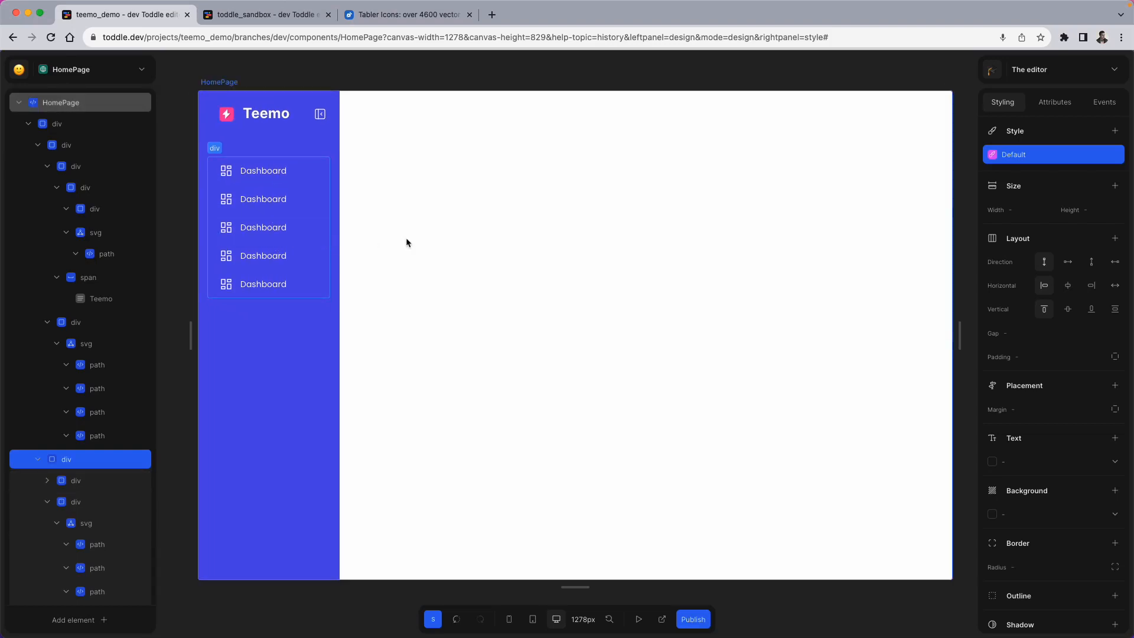
Step: Check the item names in the toddle_sandbox menu and change the second menu item's text to "Teams"
{"action": "left_click", "coordinate": [287, 16]}
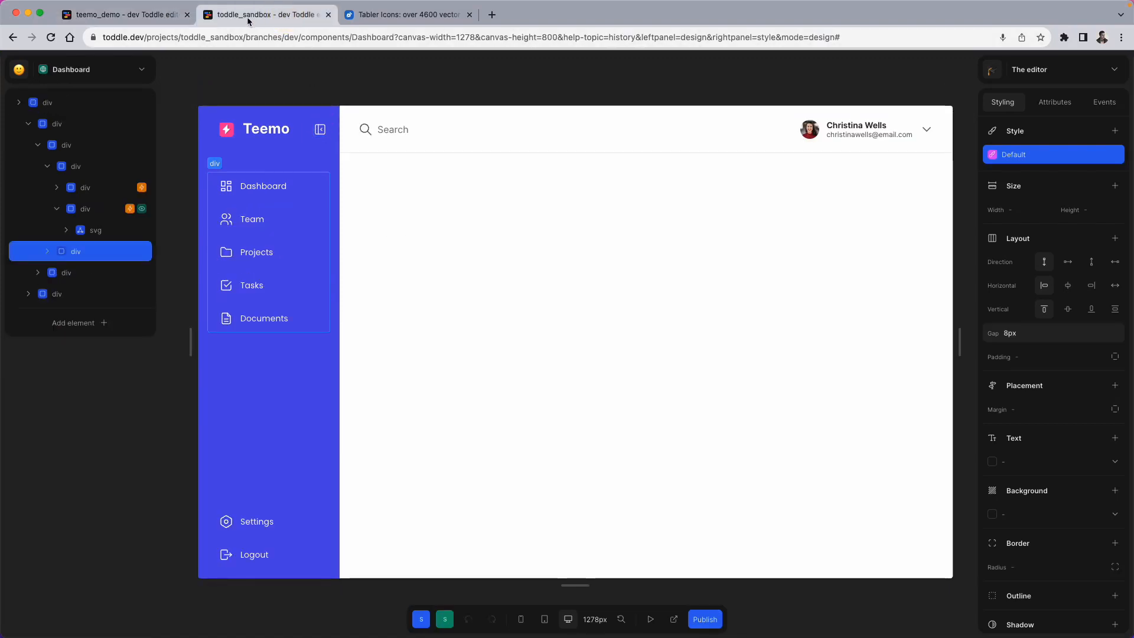
{"action": "left_click", "coordinate": [147, 15]}
{"action": "left_click", "coordinate": [255, 203]}
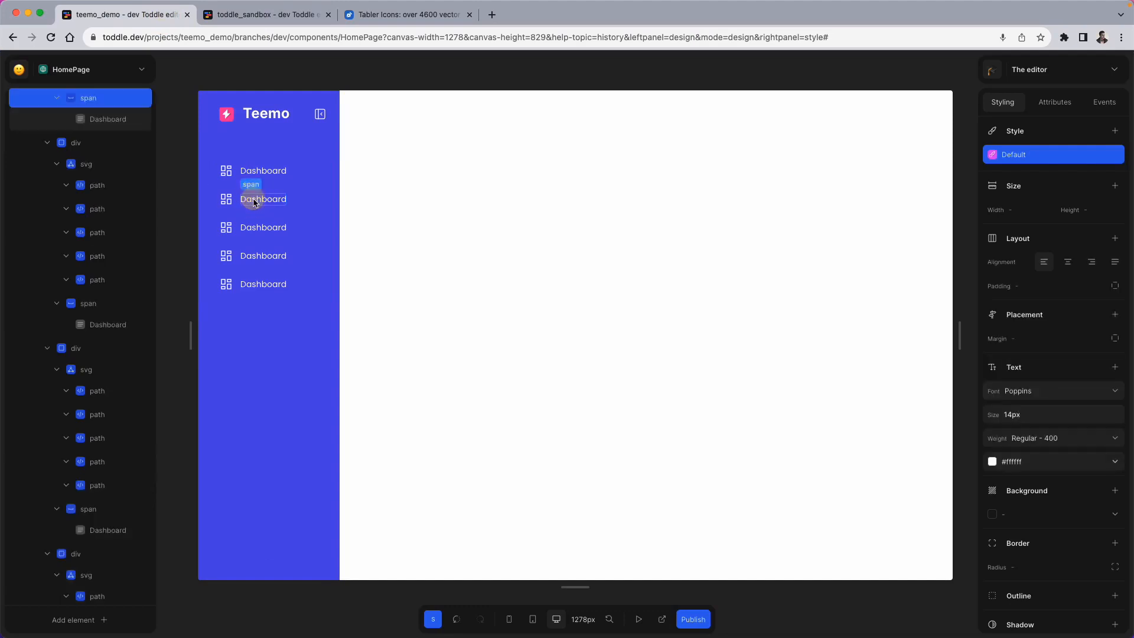
{"action": "left_click", "coordinate": [98, 120]}
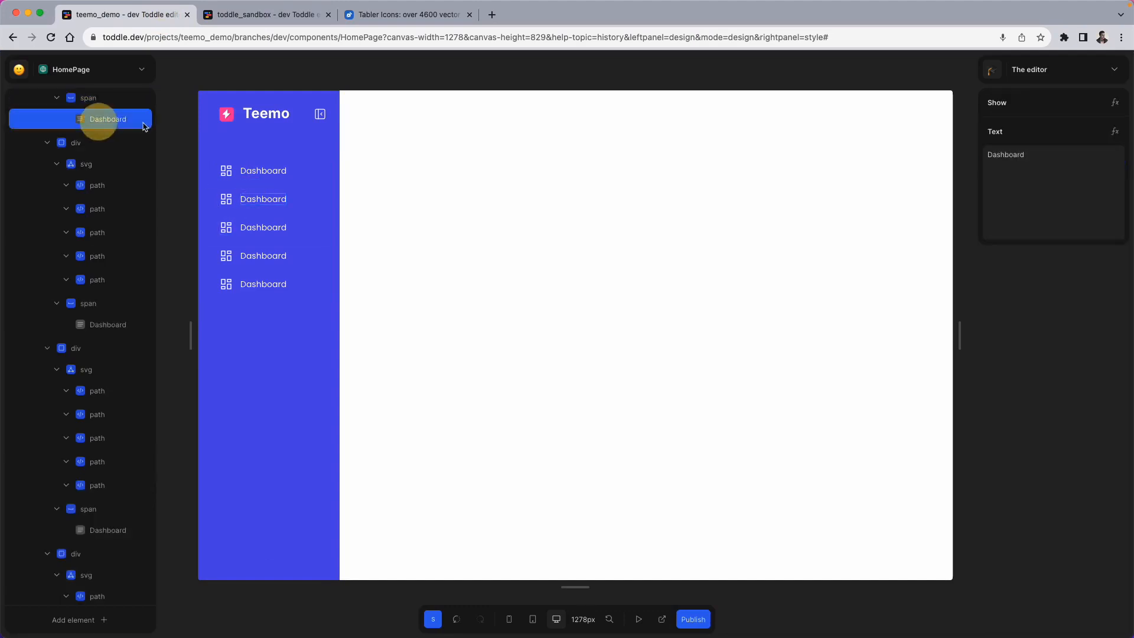
{"action": "left_click", "coordinate": [1071, 190]}
{"action": "type", "text": "Teams"}
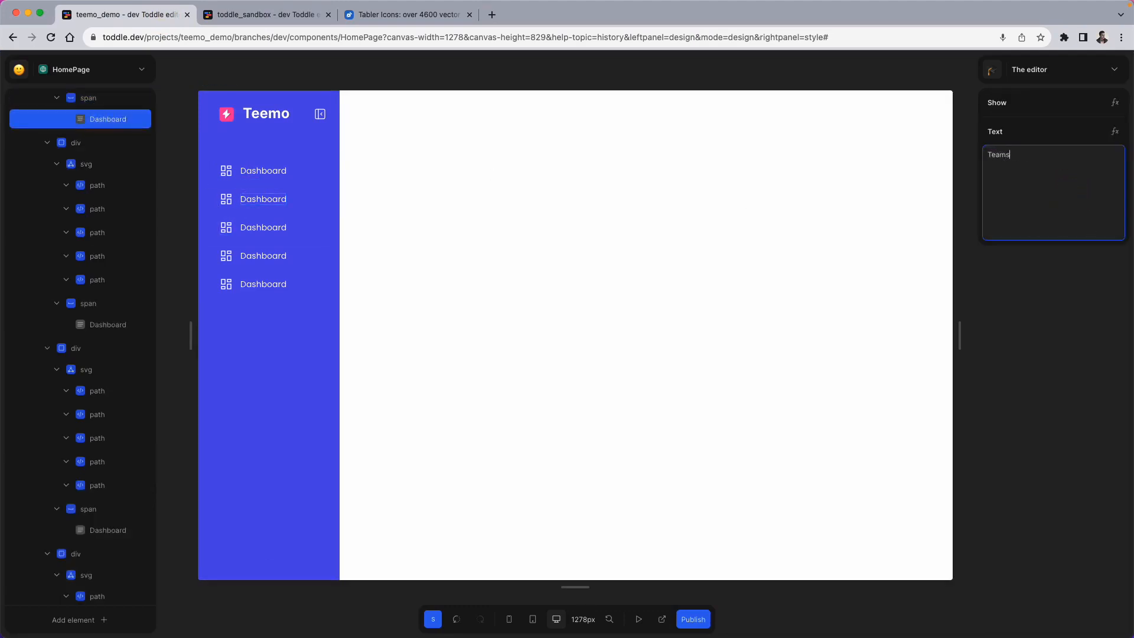
Step: Change the third menu item's text to "Projects", matching the item name in the toddle_sandbox menu
{"action": "left_click", "coordinate": [260, 227]}
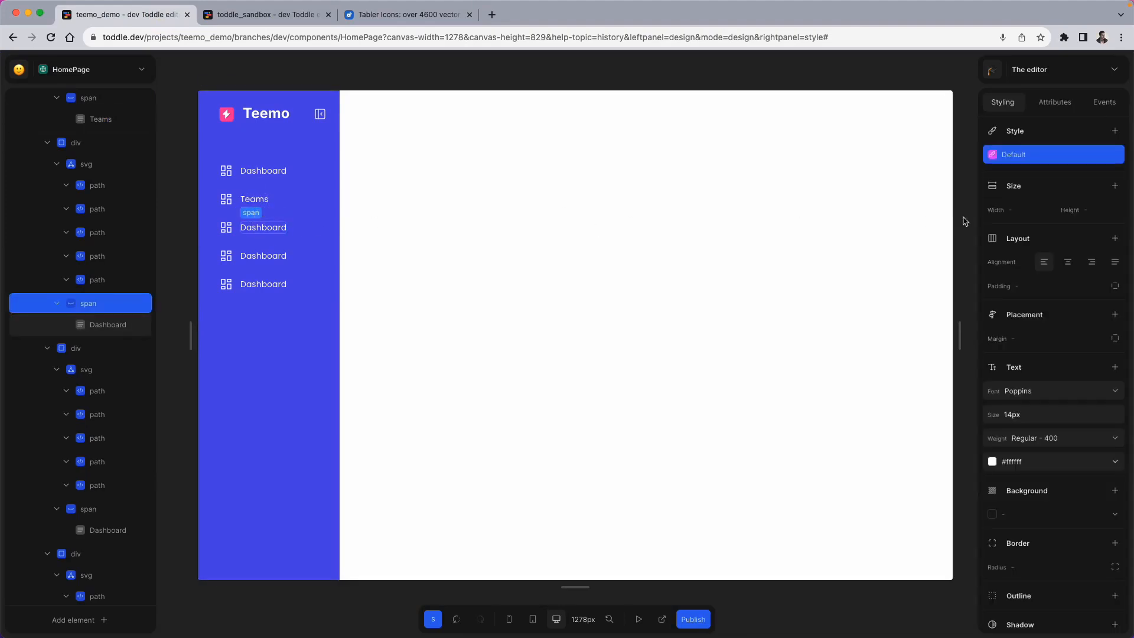
{"action": "left_click", "coordinate": [277, 229]}
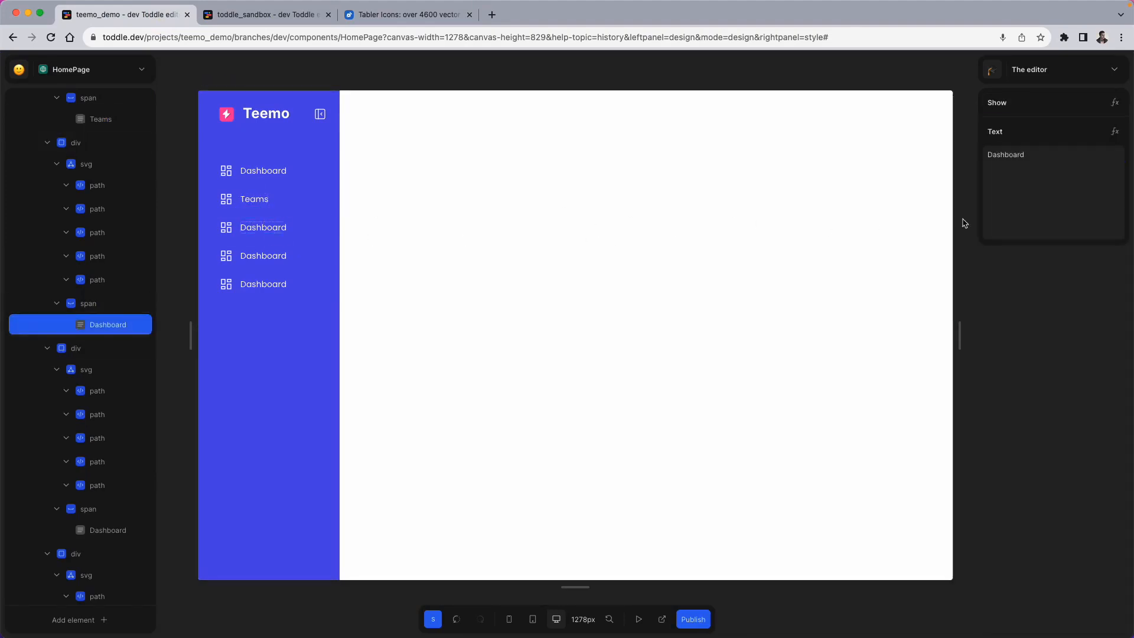
{"action": "left_click", "coordinate": [1032, 208]}
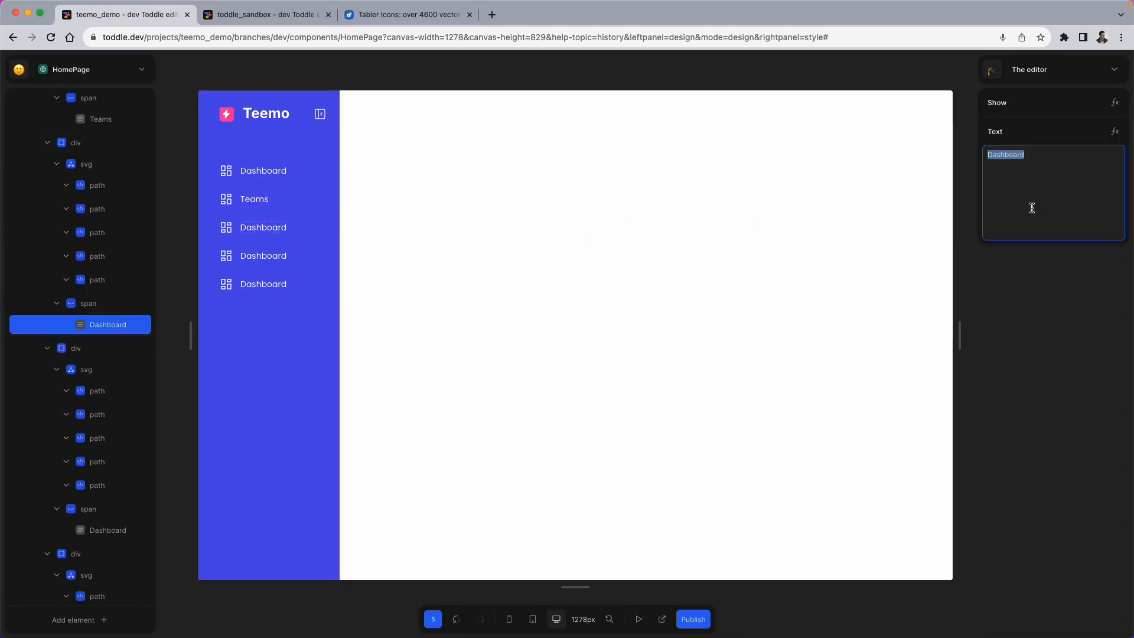
{"action": "left_click", "coordinate": [291, 22]}
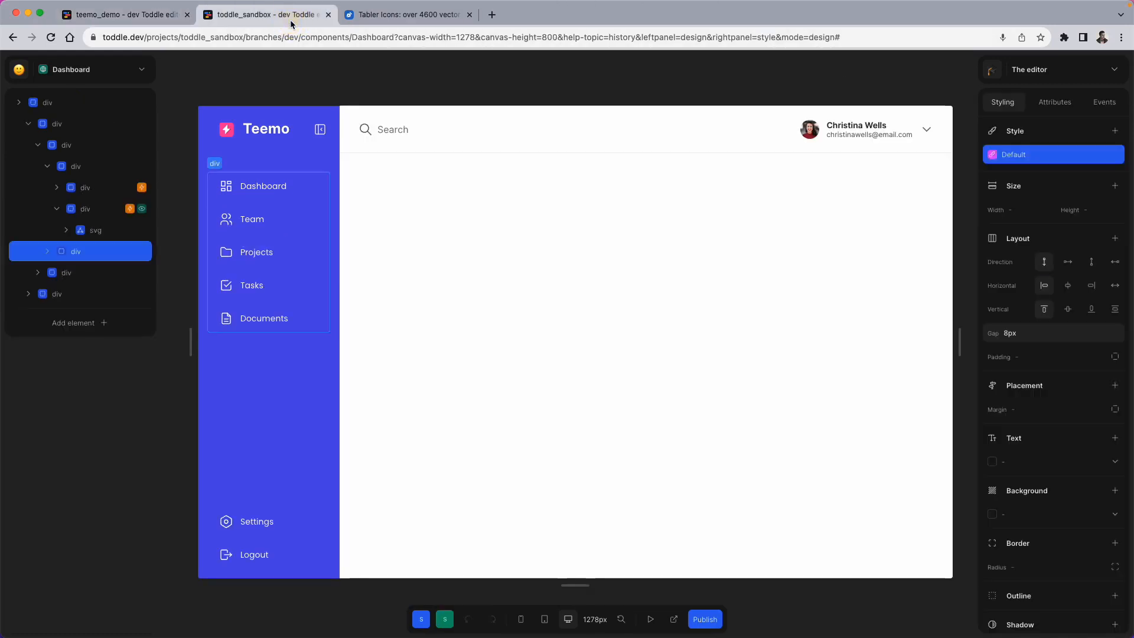
{"action": "left_click", "coordinate": [133, 17]}
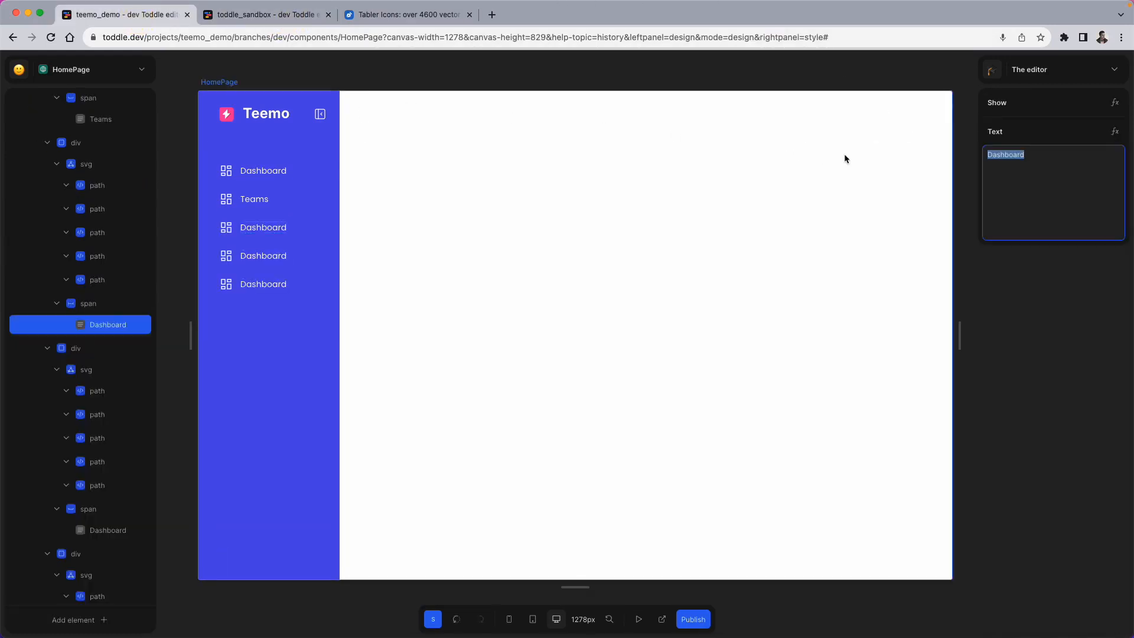
{"action": "type", "text": "Po"}
Step: Change the fourth menu item's text to "Tasks"
{"action": "left_click", "coordinate": [264, 254]}
{"action": "double_click", "coordinate": [286, 255]}
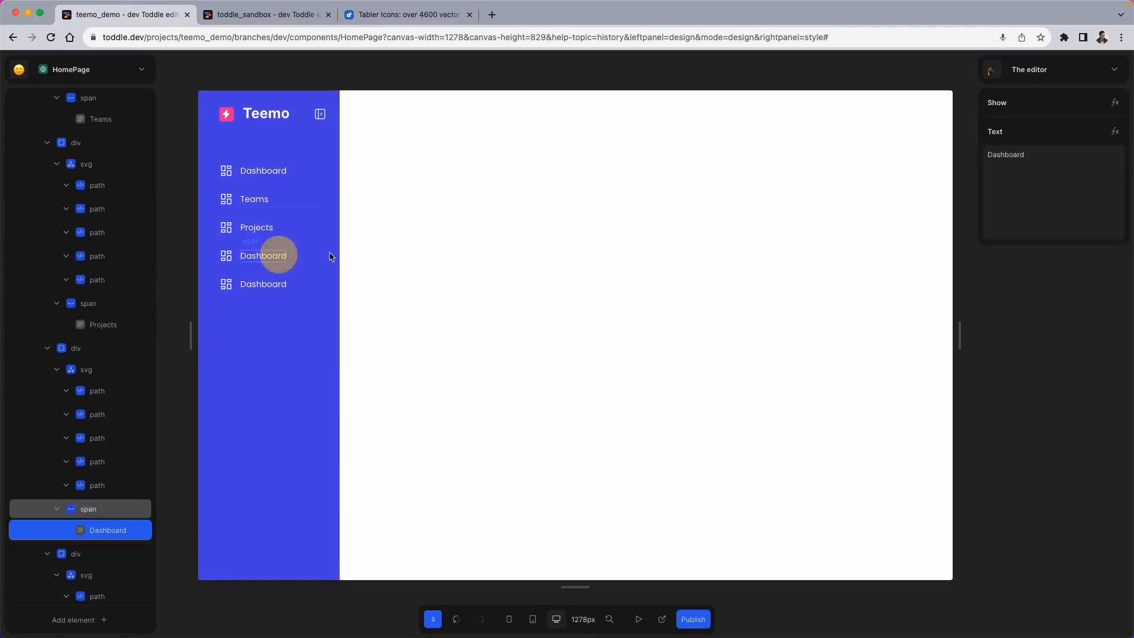
{"action": "type", "text": "Tasks"}
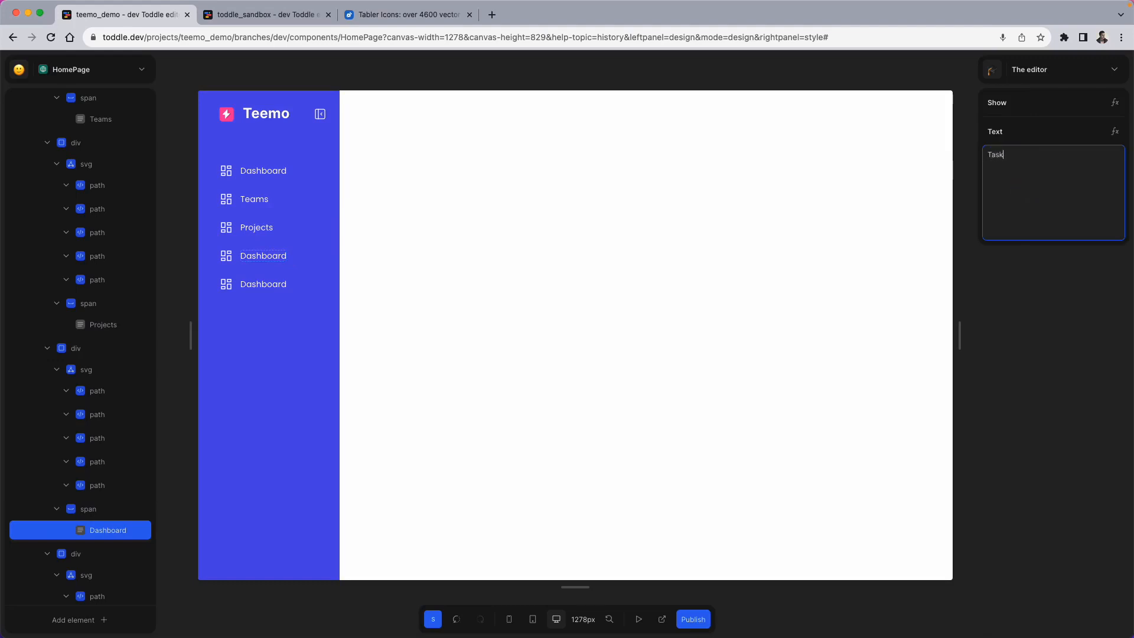
Step: Check the last item name in the toddle_sandbox menu and change the fifth menu item's text to "Documents"
{"action": "left_click", "coordinate": [278, 14]}
{"action": "left_click", "coordinate": [189, 22]}
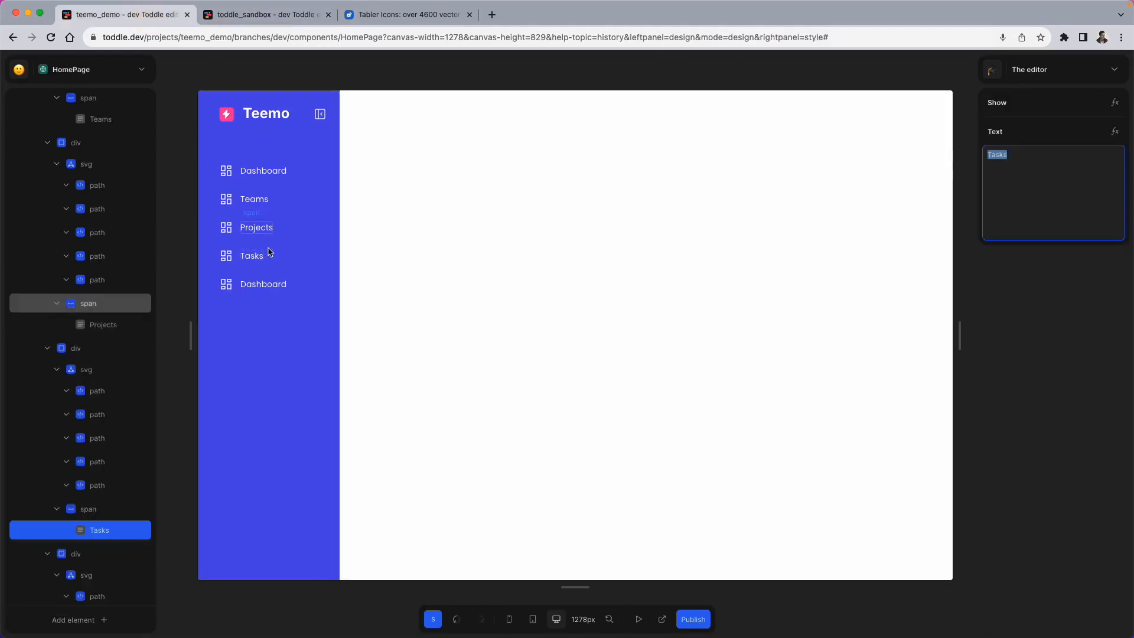
{"action": "left_click", "coordinate": [268, 283]}
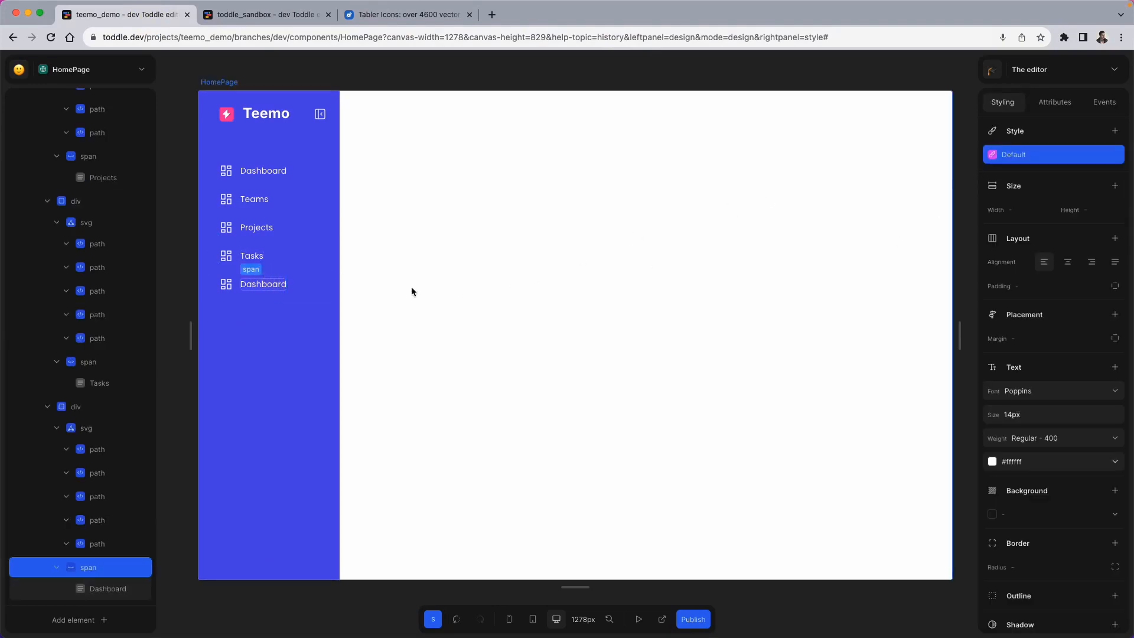
{"action": "double_click", "coordinate": [271, 288]}
{"action": "triple_click", "coordinate": [1032, 180]}
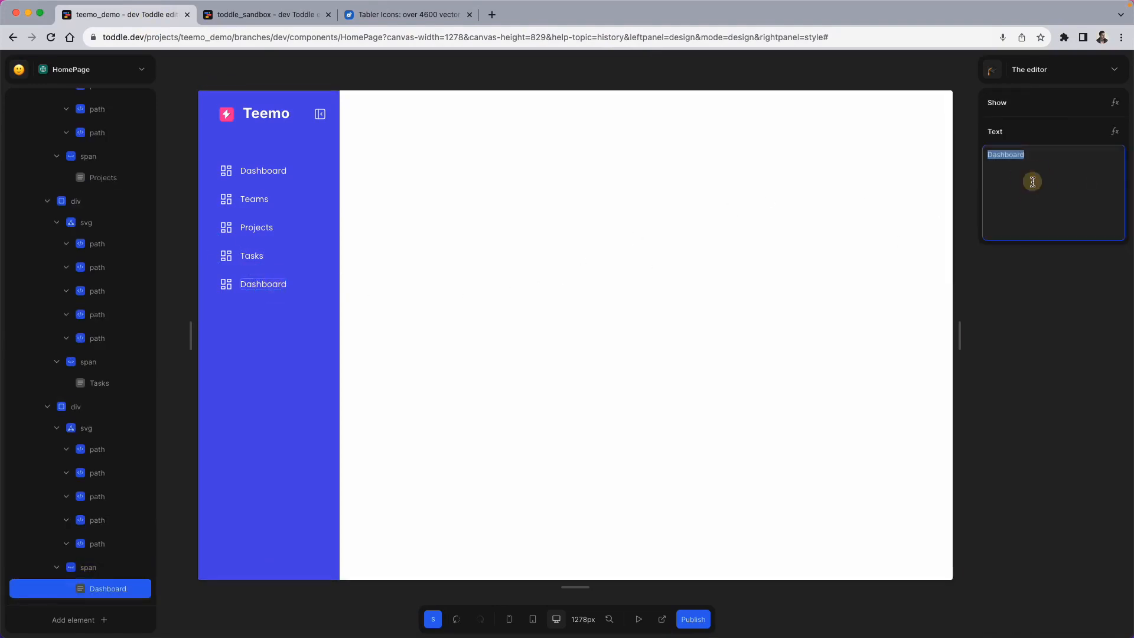
{"action": "type", "text": "Documents"}
Step: Search Tabler Icons for "users" and copy the SVG of the users icon for the Teams menu item
{"action": "left_click", "coordinate": [256, 261]}
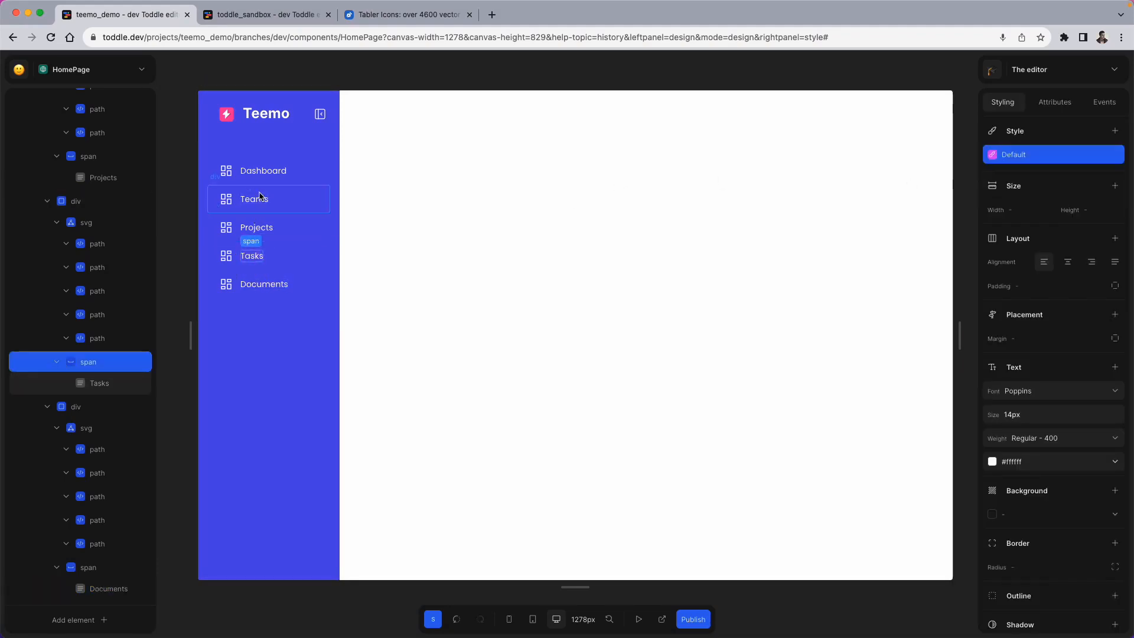
{"action": "left_click", "coordinate": [232, 208]}
{"action": "left_click", "coordinate": [380, 38]}
{"action": "left_click", "coordinate": [389, 17]}
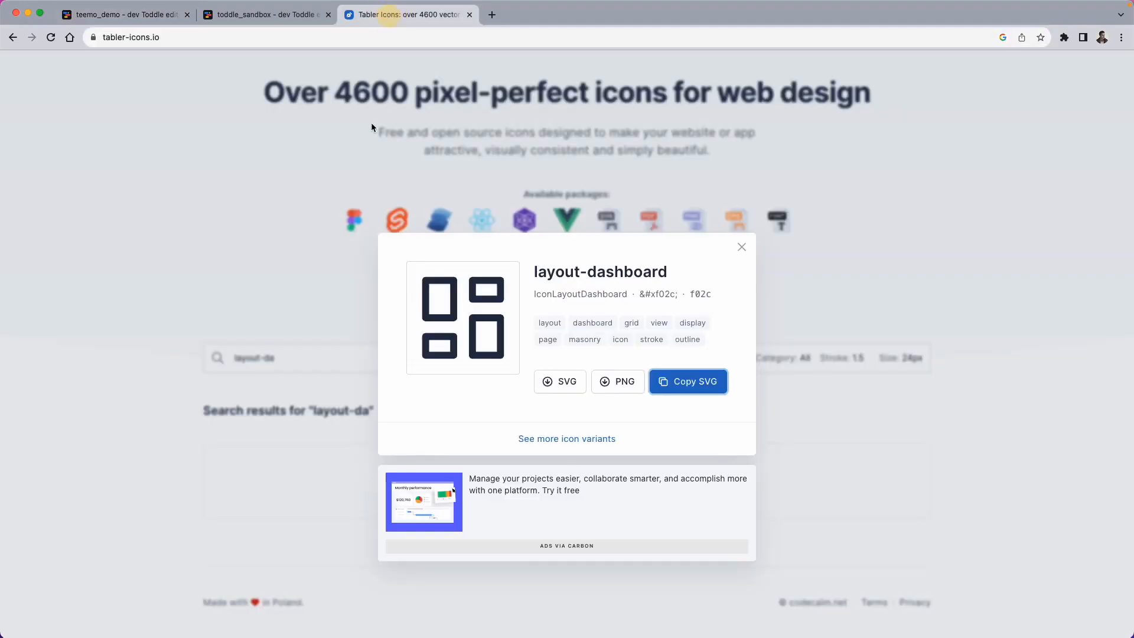
{"action": "left_click", "coordinate": [738, 246]}
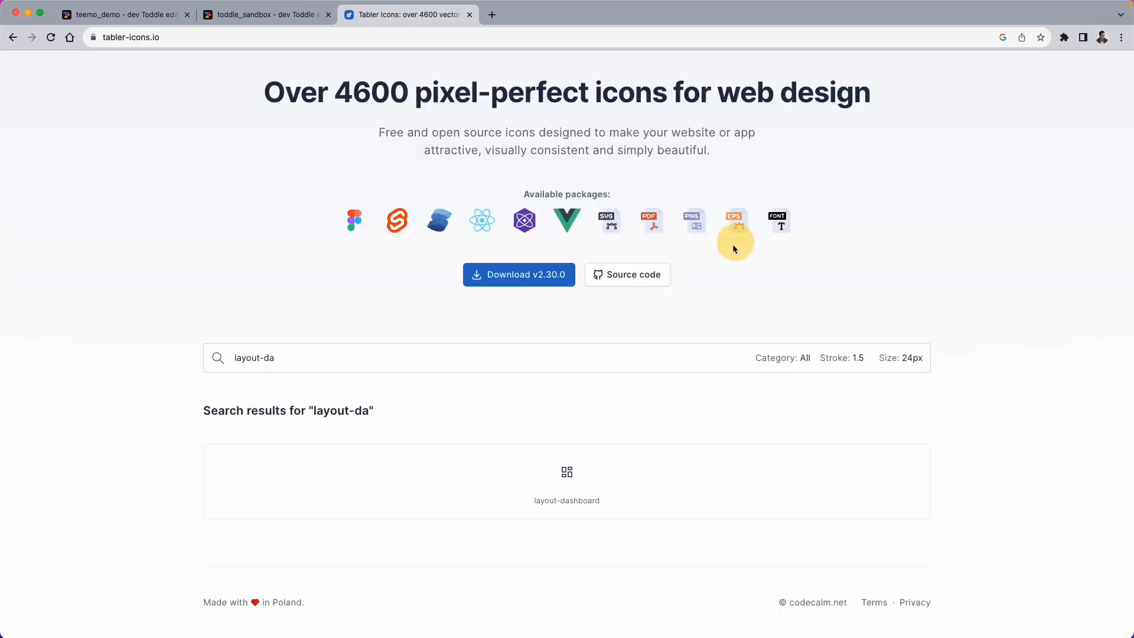
{"action": "left_click", "coordinate": [387, 350]}
{"action": "key", "text": "super+a"}
{"action": "type", "text": "user"}
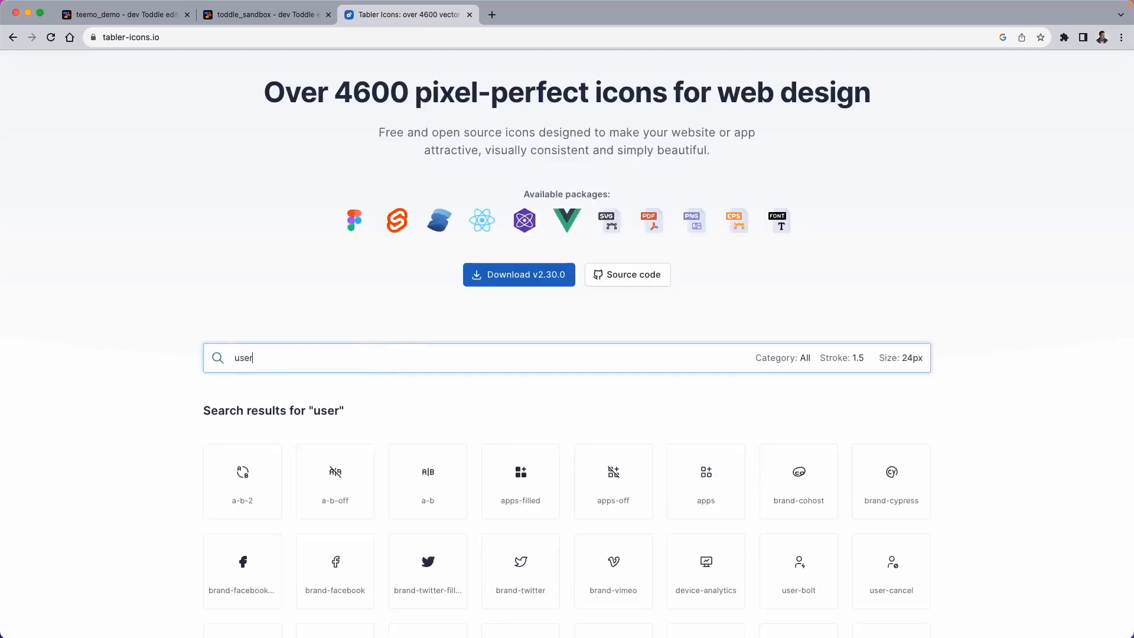
{"action": "type", "text": "s"}
{"action": "left_click", "coordinate": [823, 459]}
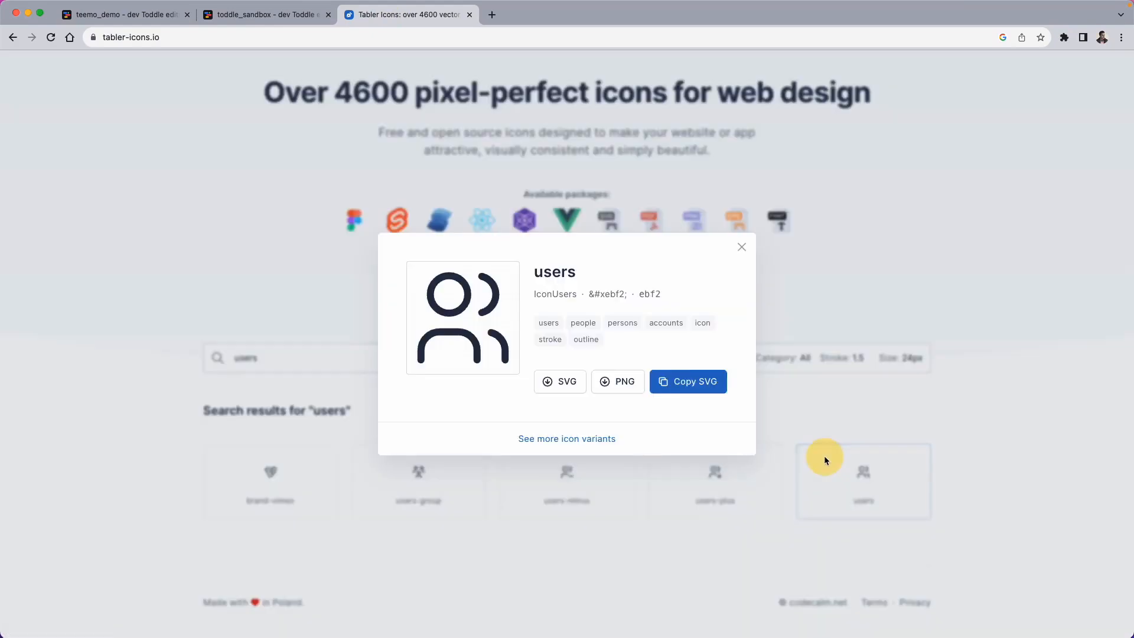
{"action": "left_click", "coordinate": [701, 386]}
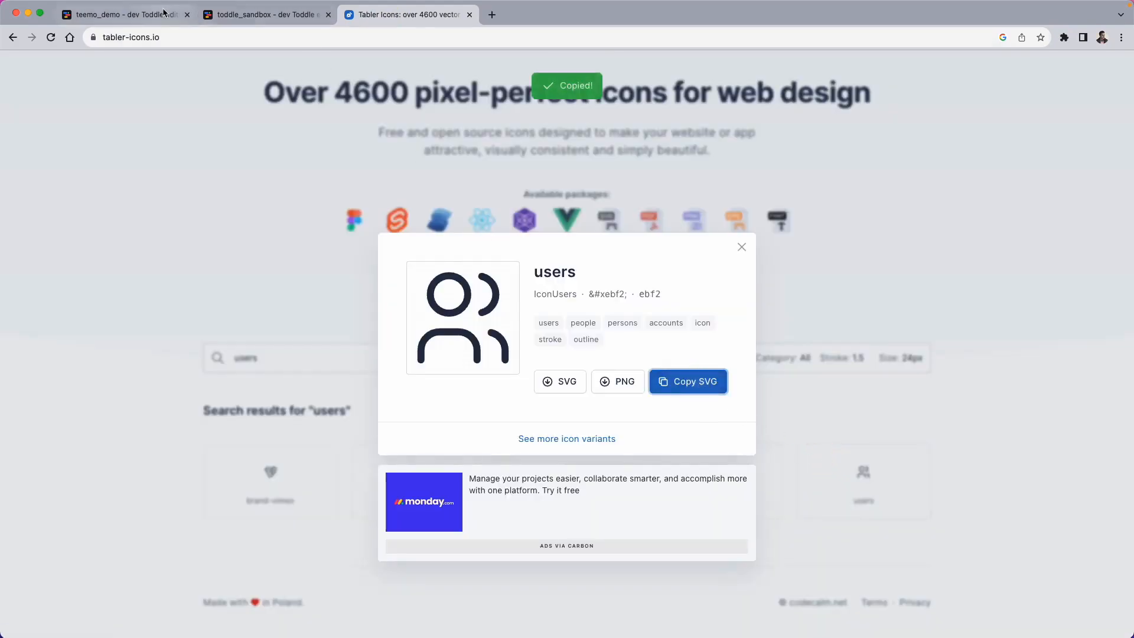
Step: Paste the users SVG into the Teams item's div in teemo_demo, move it to the front, and delete the old dashboard icon
{"action": "left_click", "coordinate": [124, 14]}
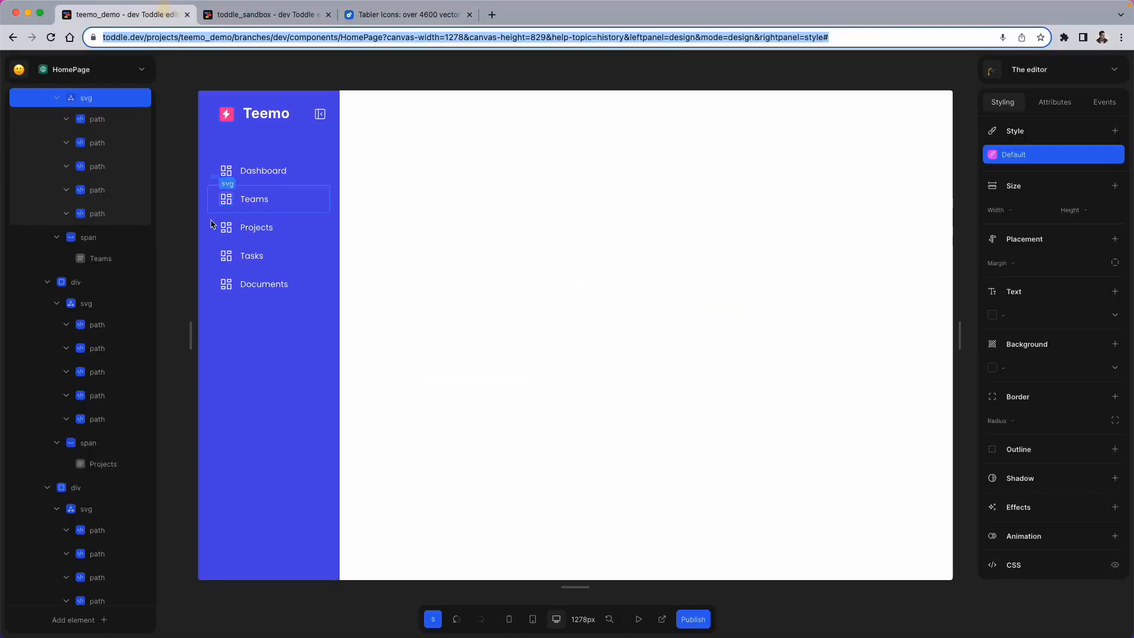
{"action": "left_click", "coordinate": [256, 195]}
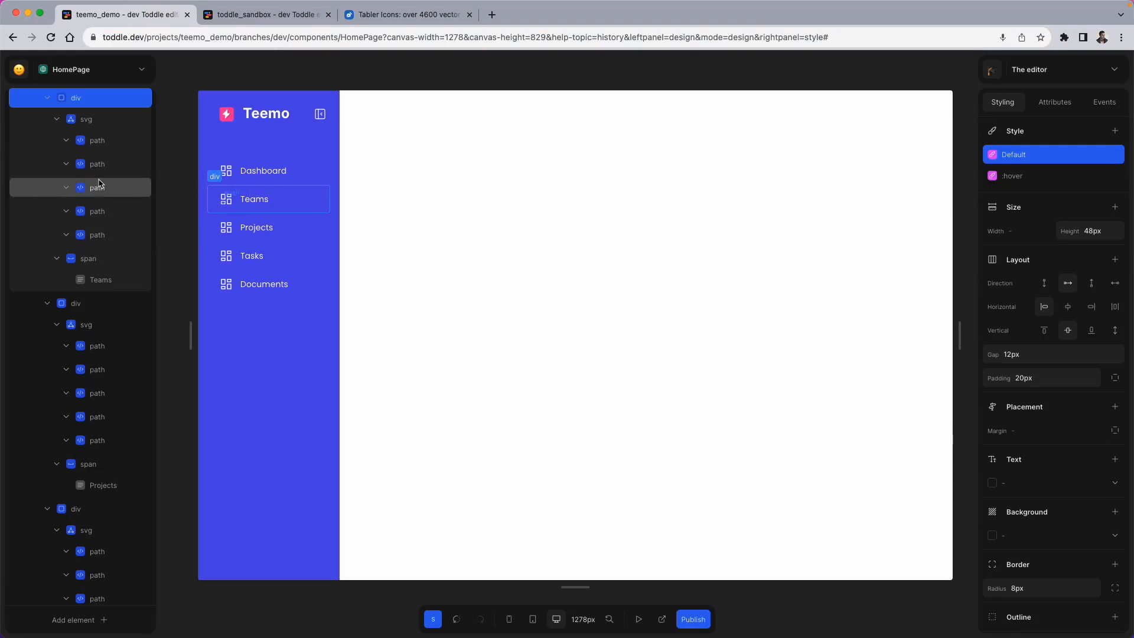
{"action": "scroll", "coordinate": [83, 189], "scroll_direction": "up", "scroll_amount": 3}
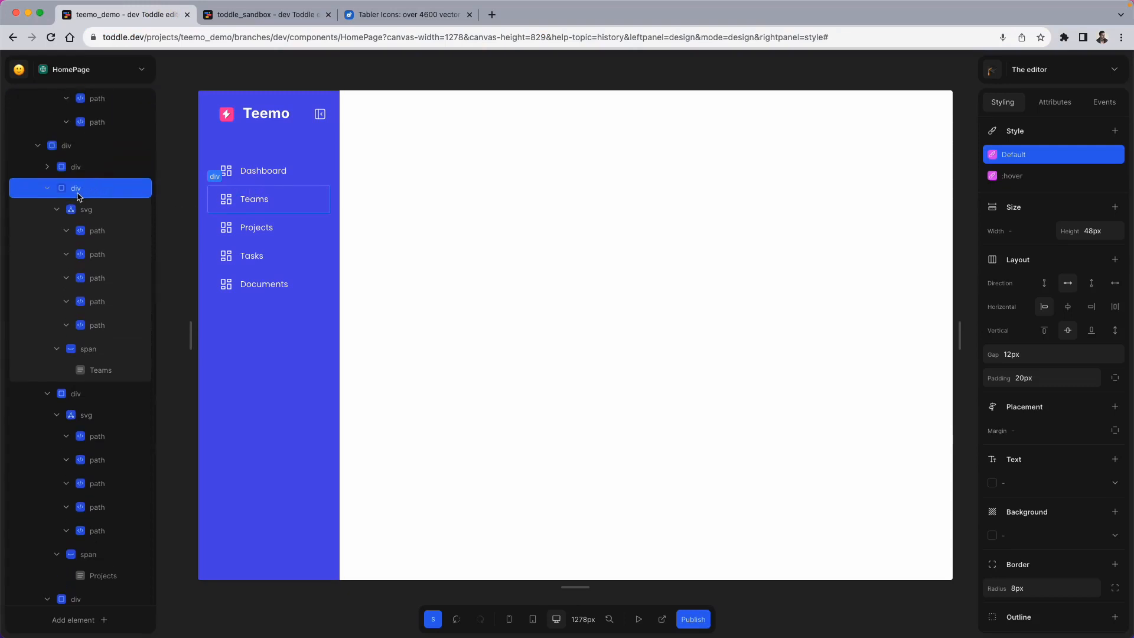
{"action": "key", "text": "ctrl+v"}
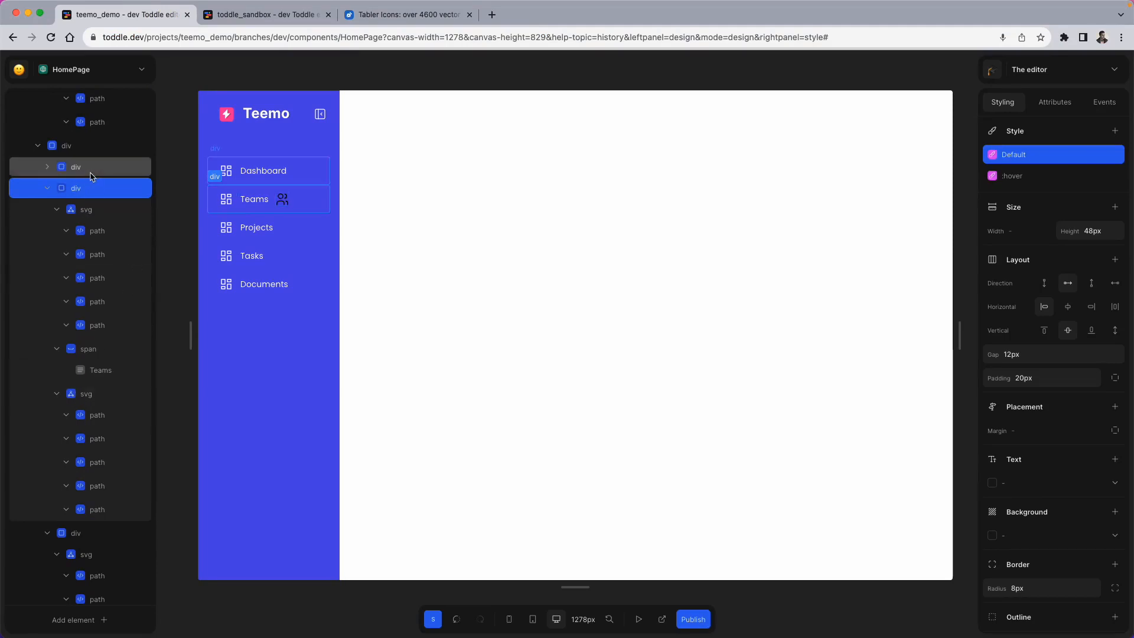
{"action": "left_click_drag", "start_coordinate": [73, 395], "coordinate": [90, 188]}
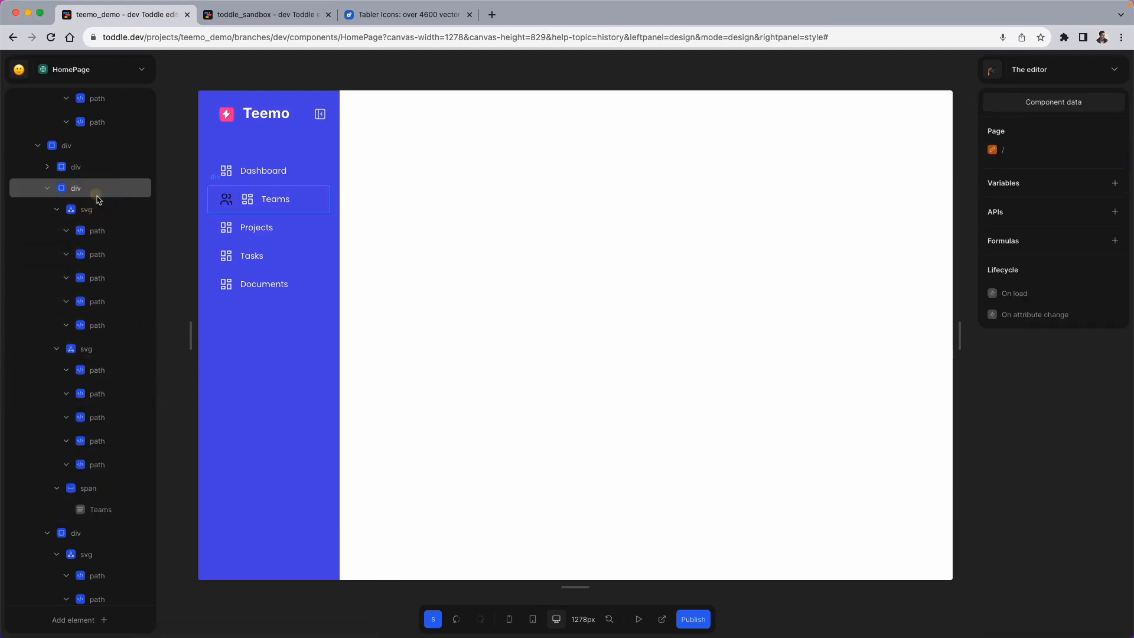
{"action": "left_click", "coordinate": [72, 348]}
{"action": "key", "text": "Delete"}
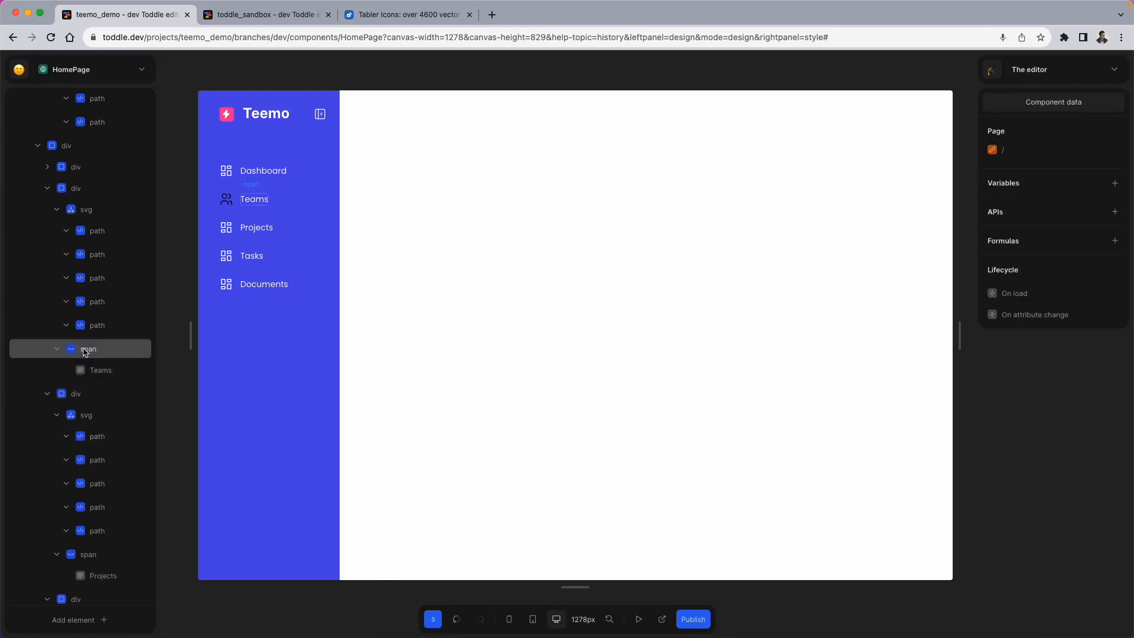
Step: Check the Projects icon in toddle_sandbox, search Tabler Icons for "folder", and copy the folder icon's SVG
{"action": "left_click", "coordinate": [428, 23]}
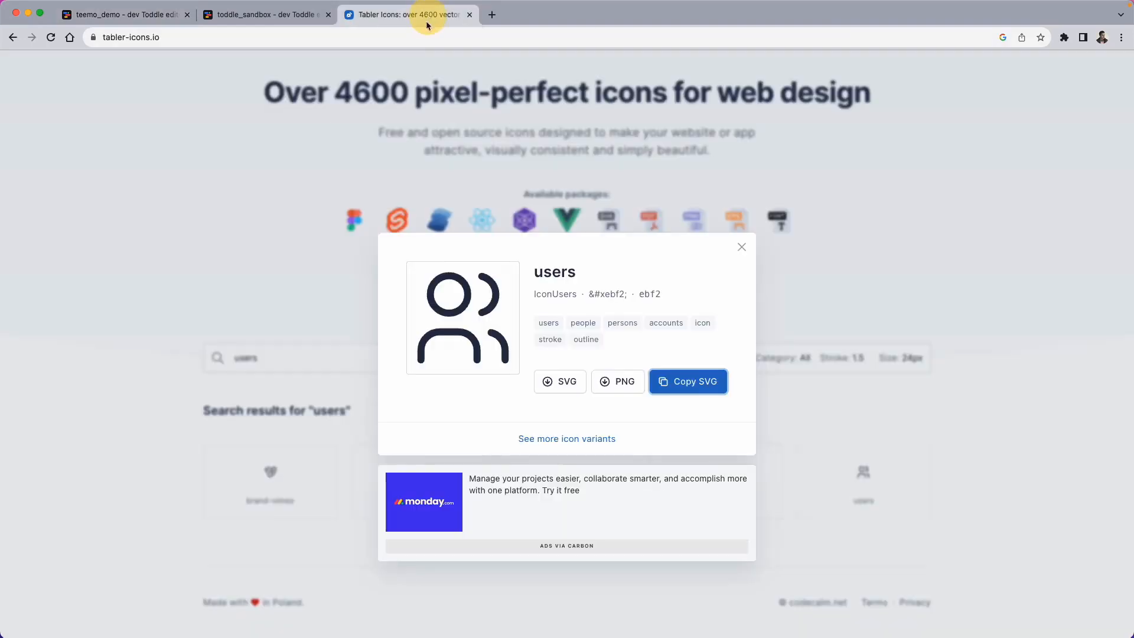
{"action": "left_click", "coordinate": [742, 251]}
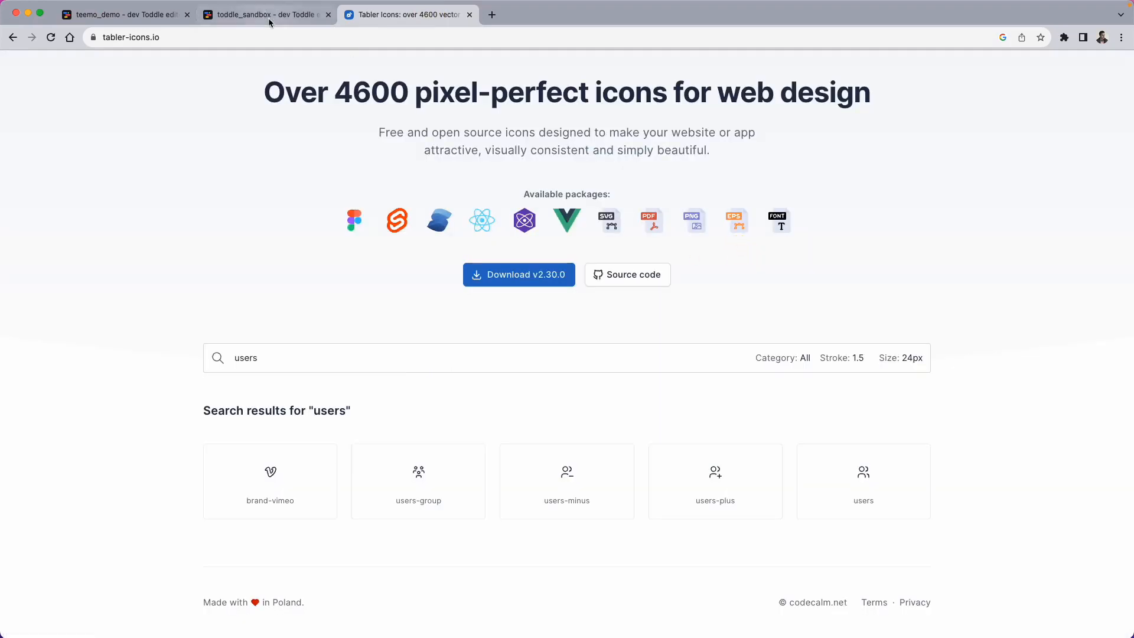
{"action": "left_click", "coordinate": [269, 15]}
{"action": "left_click", "coordinate": [388, 16]}
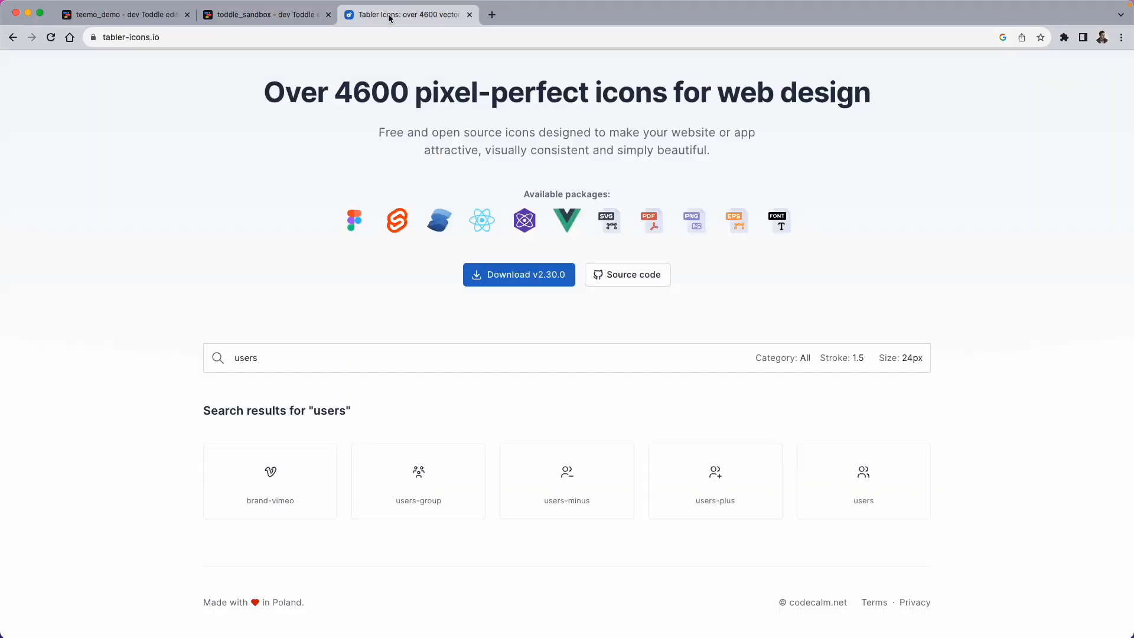
{"action": "left_click", "coordinate": [321, 360]}
{"action": "type", "text": "folder"}
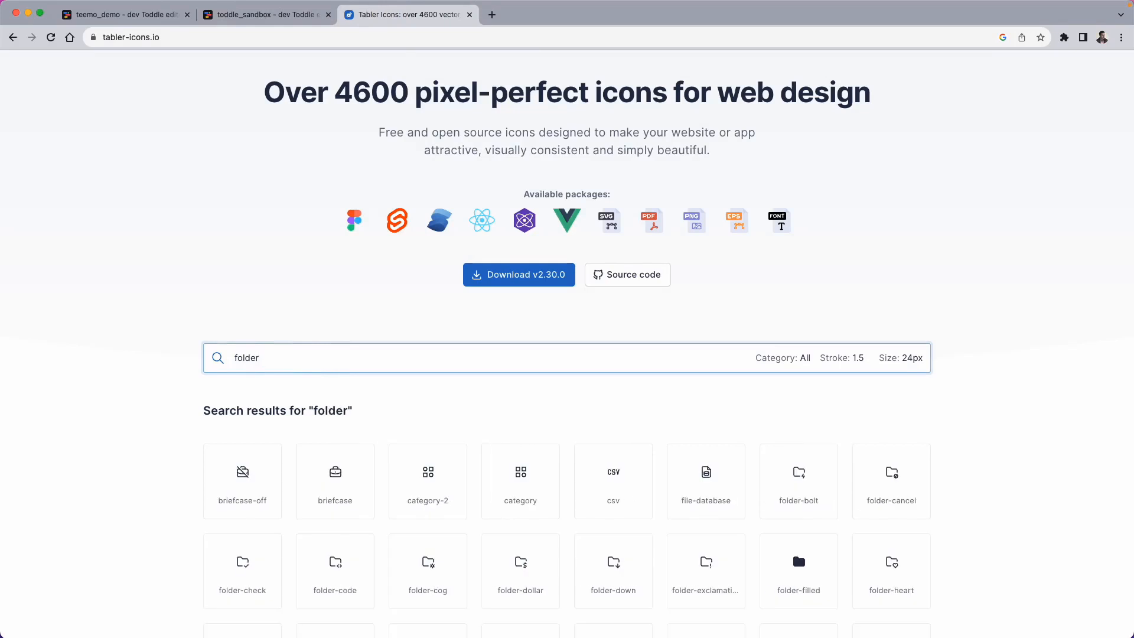
{"action": "scroll", "coordinate": [405, 491], "scroll_direction": "down", "scroll_amount": 6}
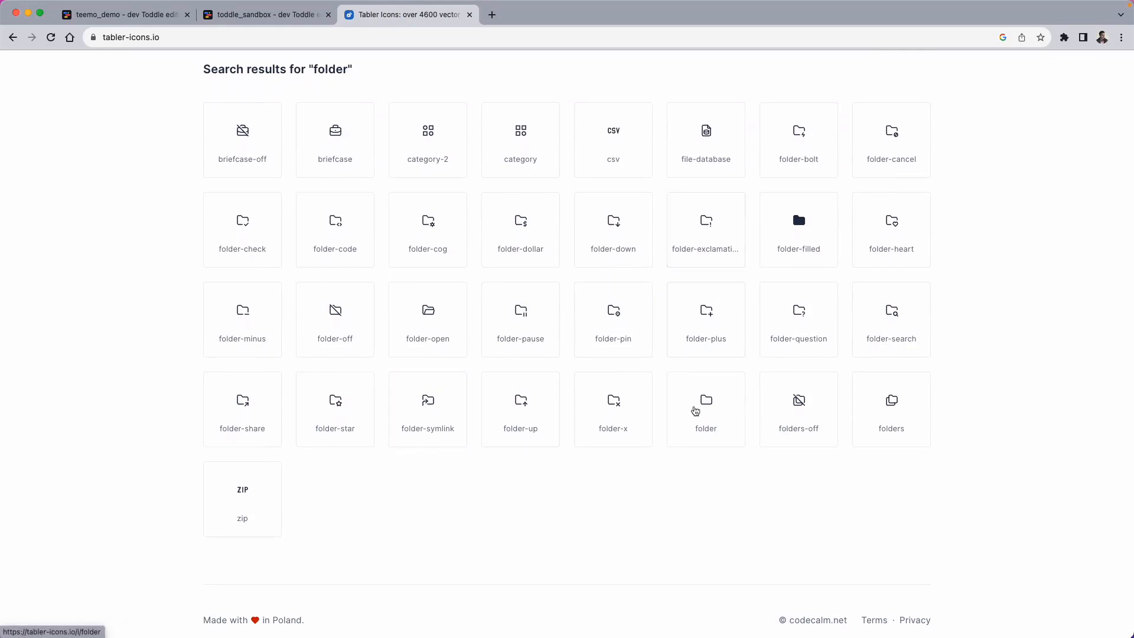
{"action": "left_click", "coordinate": [695, 412]}
{"action": "left_click", "coordinate": [679, 384]}
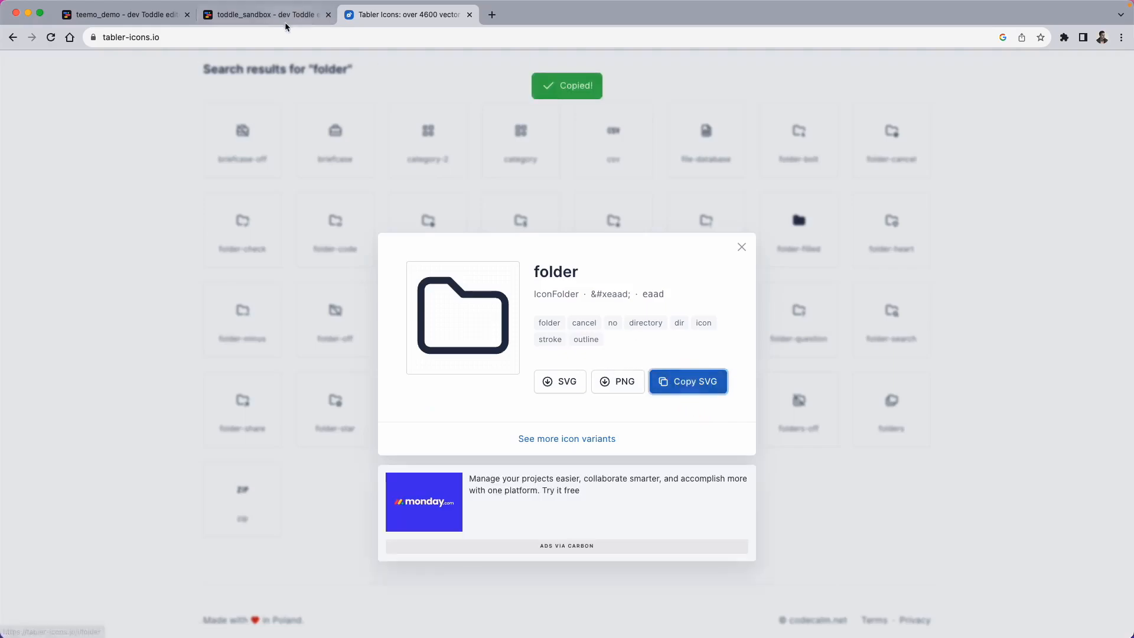
Step: Paste the folder SVG into the Projects item's div in teemo_demo, delete the old dashboard icon, and move the folder before the text
{"action": "left_click", "coordinate": [167, 22]}
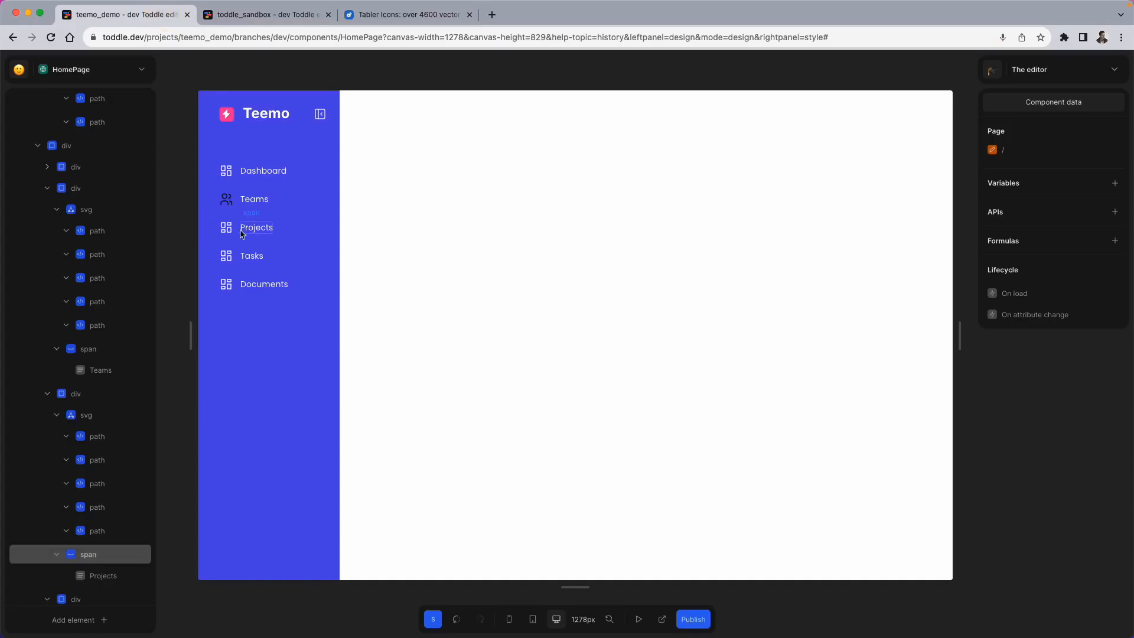
{"action": "left_click", "coordinate": [265, 222]}
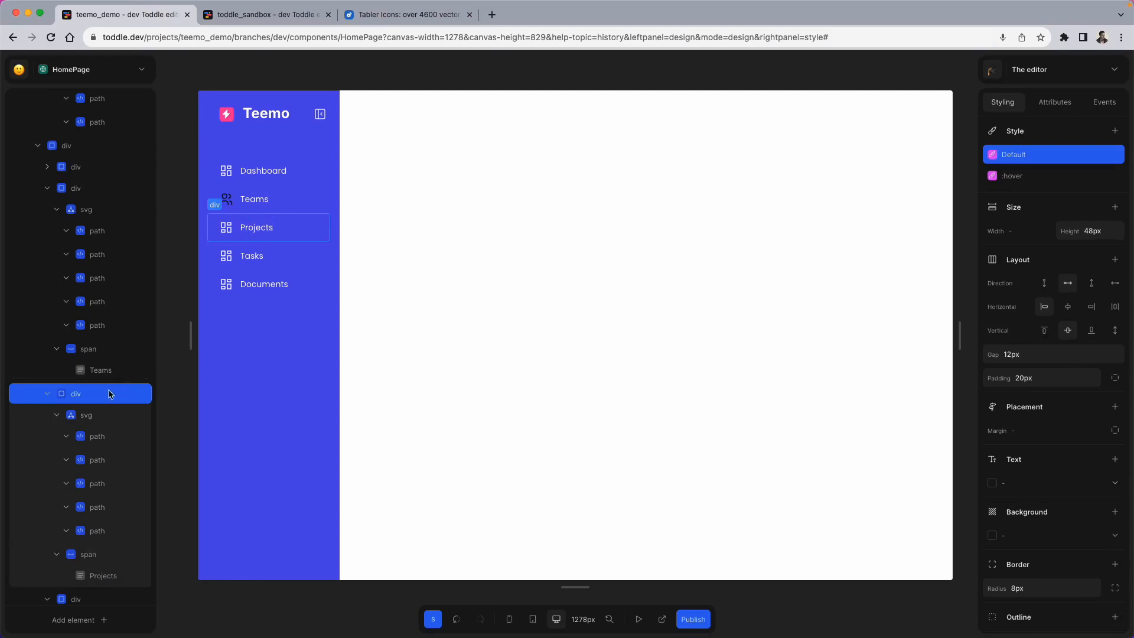
{"action": "left_click", "coordinate": [88, 397]}
{"action": "left_click", "coordinate": [87, 415]}
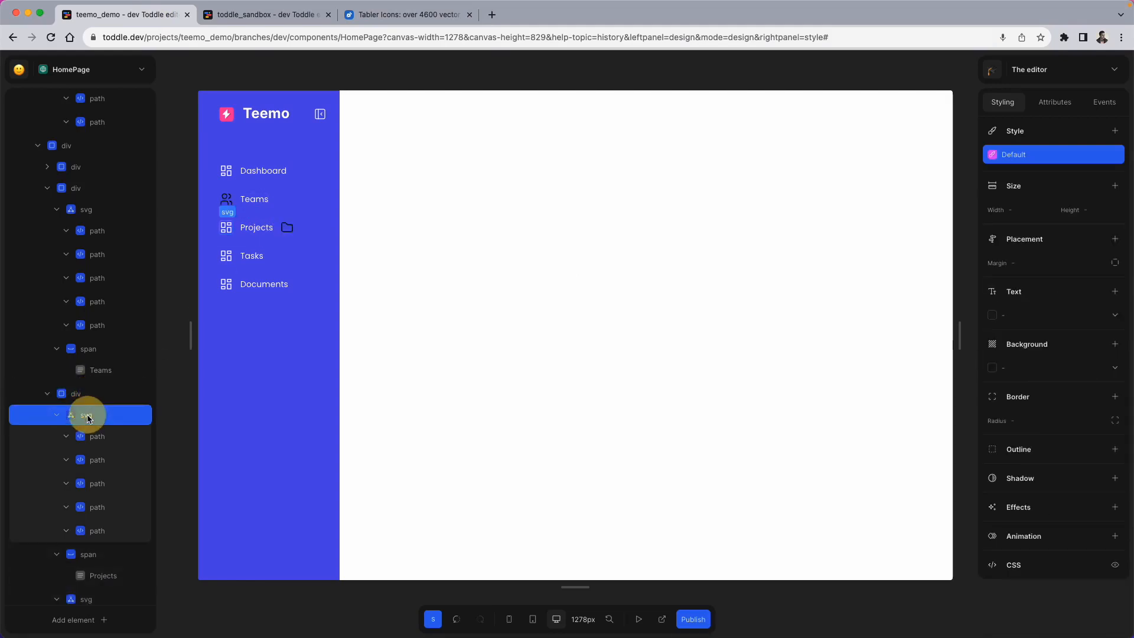
{"action": "key", "text": "Delete"}
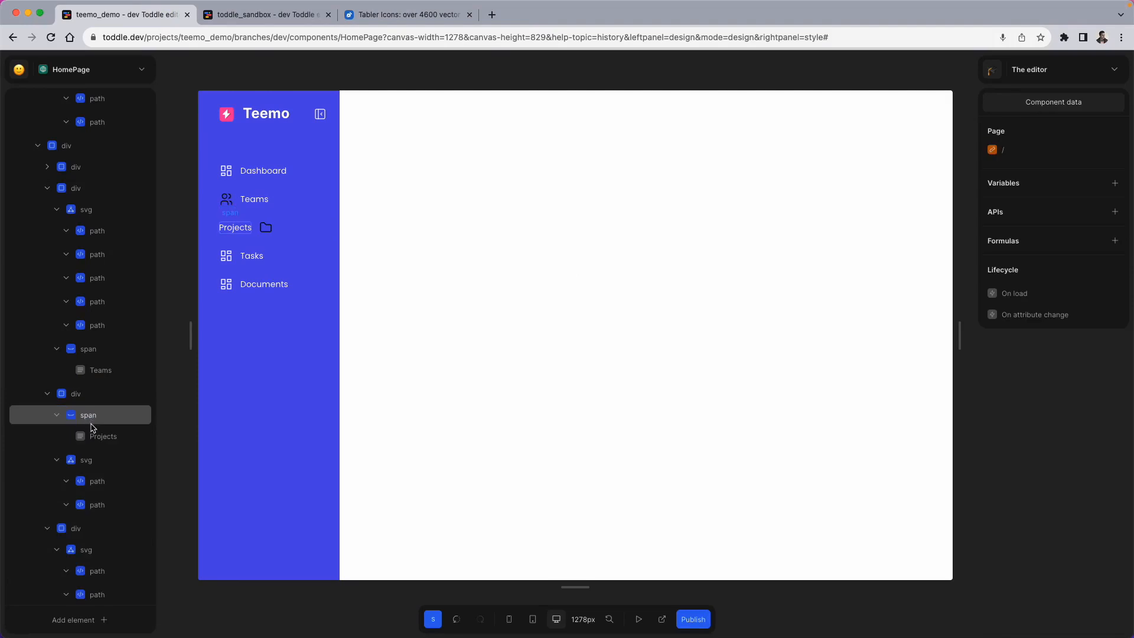
{"action": "left_click_drag", "start_coordinate": [71, 461], "coordinate": [76, 395]}
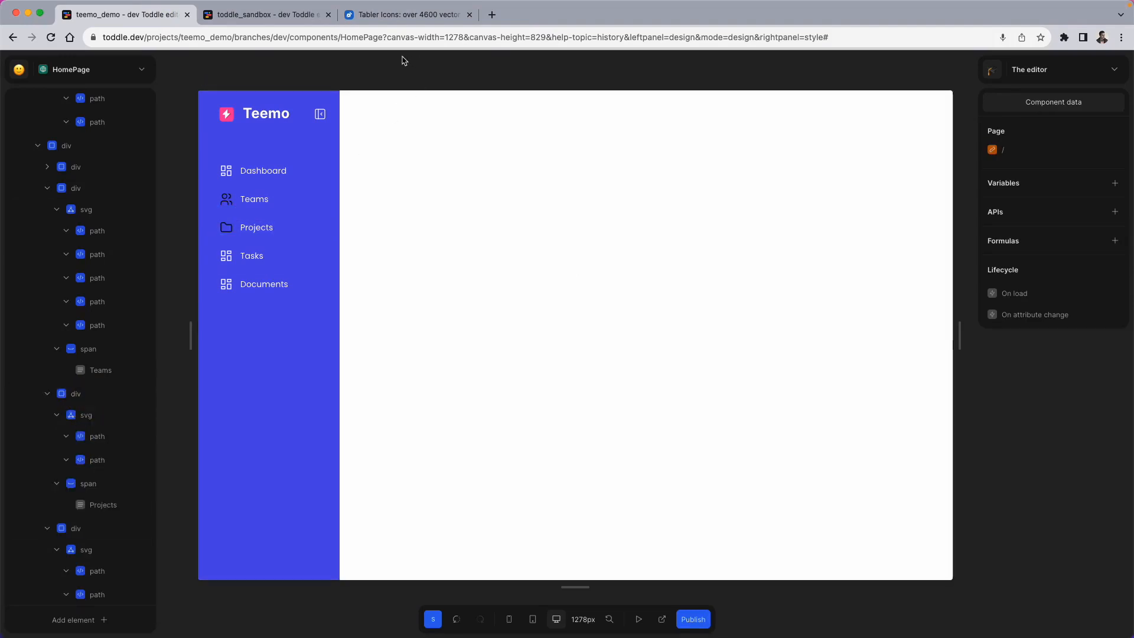
Step: Check the Tasks icon in toddle_sandbox, search Tabler Icons for "checkbox", and copy the checkbox icon's SVG
{"action": "left_click", "coordinate": [303, 18]}
{"action": "left_click", "coordinate": [392, 19]}
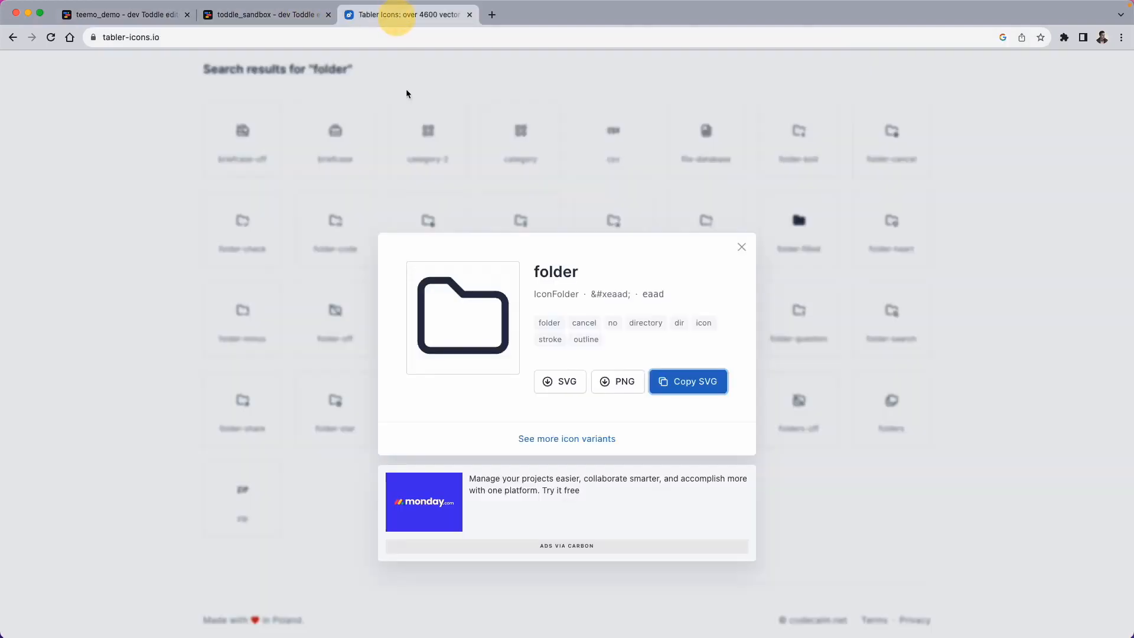
{"action": "left_click", "coordinate": [736, 247]}
{"action": "scroll", "coordinate": [590, 227], "scroll_direction": "up", "scroll_amount": 5}
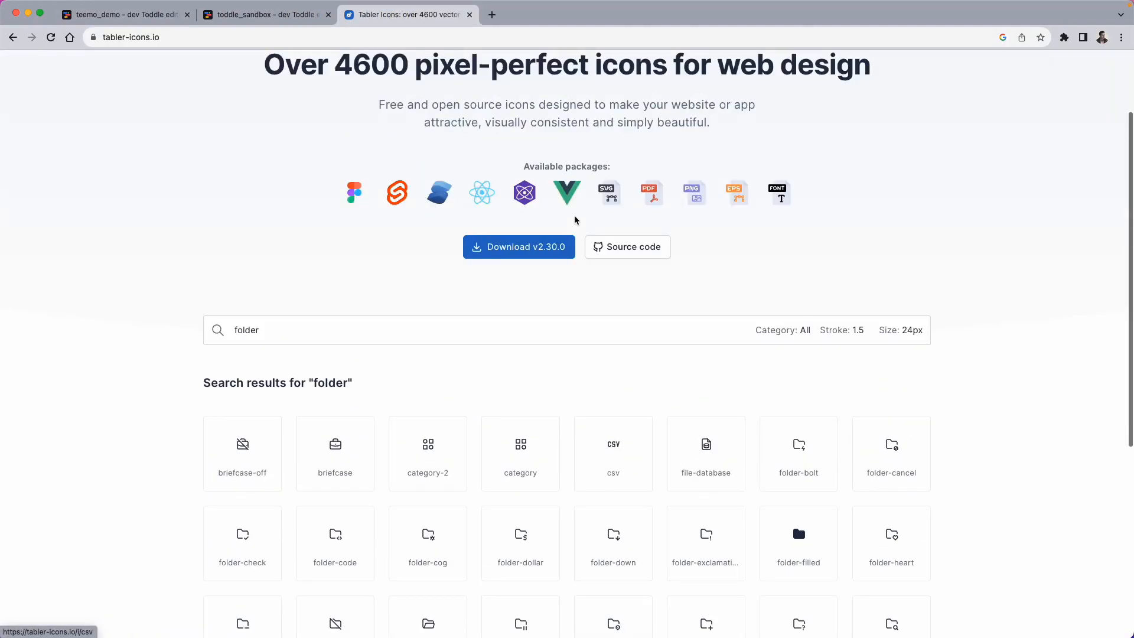
{"action": "left_click", "coordinate": [398, 329]}
{"action": "key", "text": "super+a"}
{"action": "type", "text": "checkbo"}
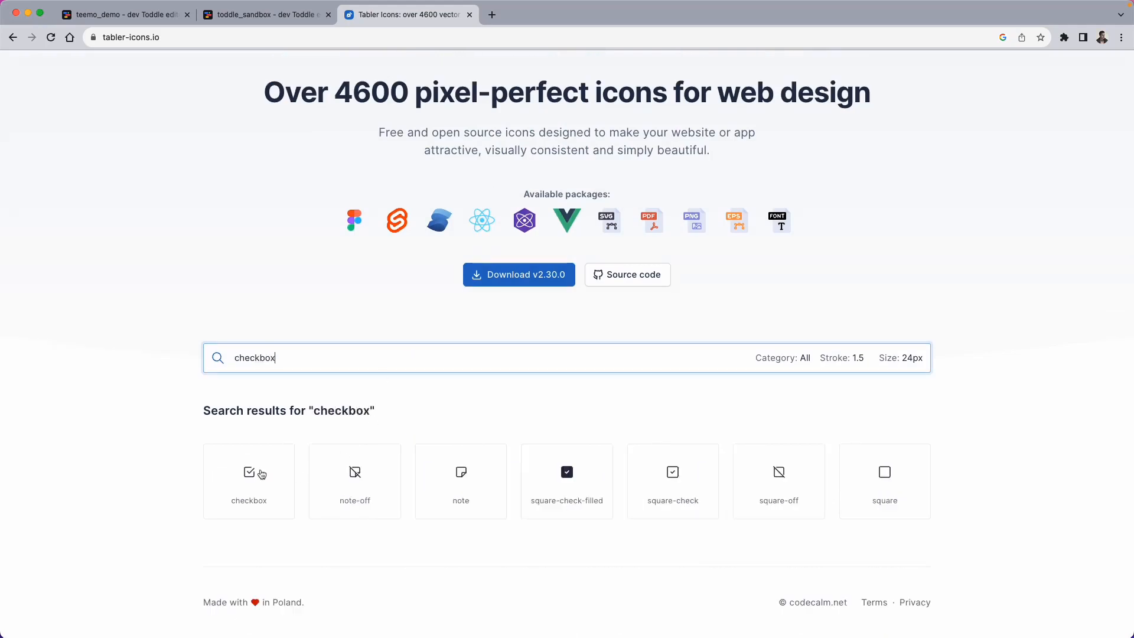
{"action": "type", "text": "x"}
{"action": "left_click", "coordinate": [261, 474]}
{"action": "left_click", "coordinate": [688, 381]}
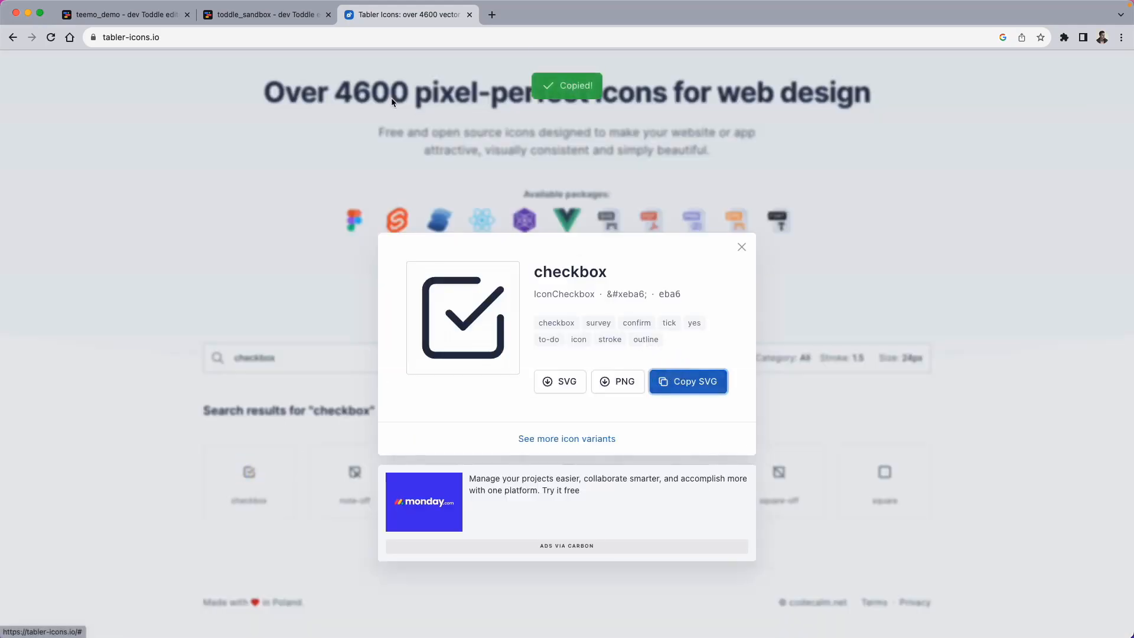
Step: Paste the checkbox SVG into the Tasks item's div in teemo_demo, delete the old dashboard icon, and move the checkbox before the text
{"action": "left_click", "coordinate": [156, 18]}
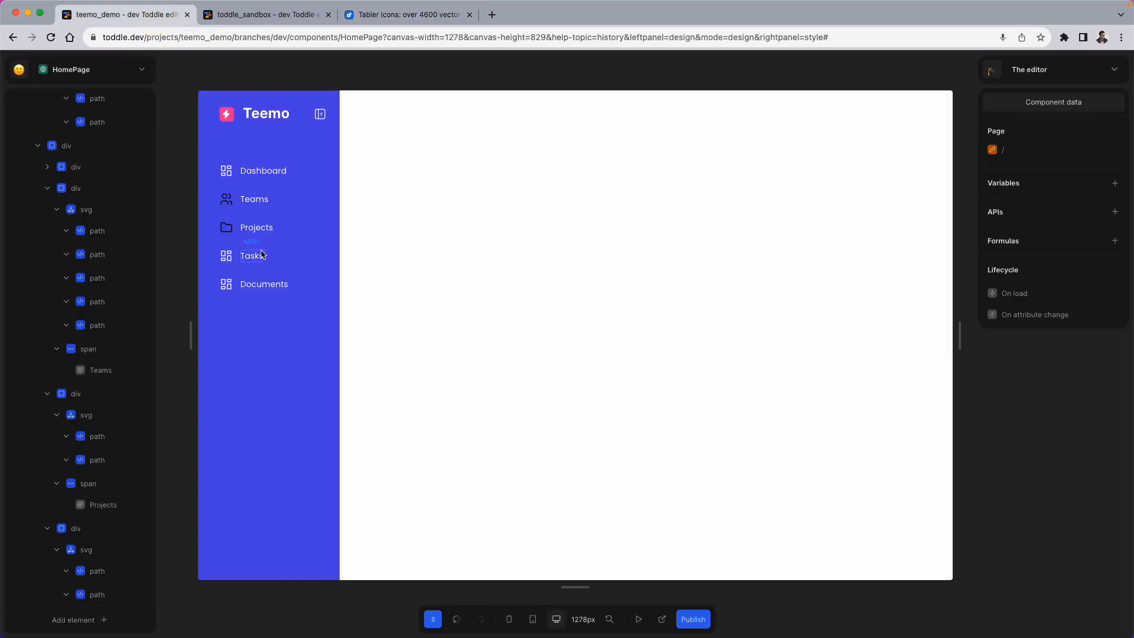
{"action": "left_click", "coordinate": [253, 256]}
{"action": "left_click", "coordinate": [98, 528]}
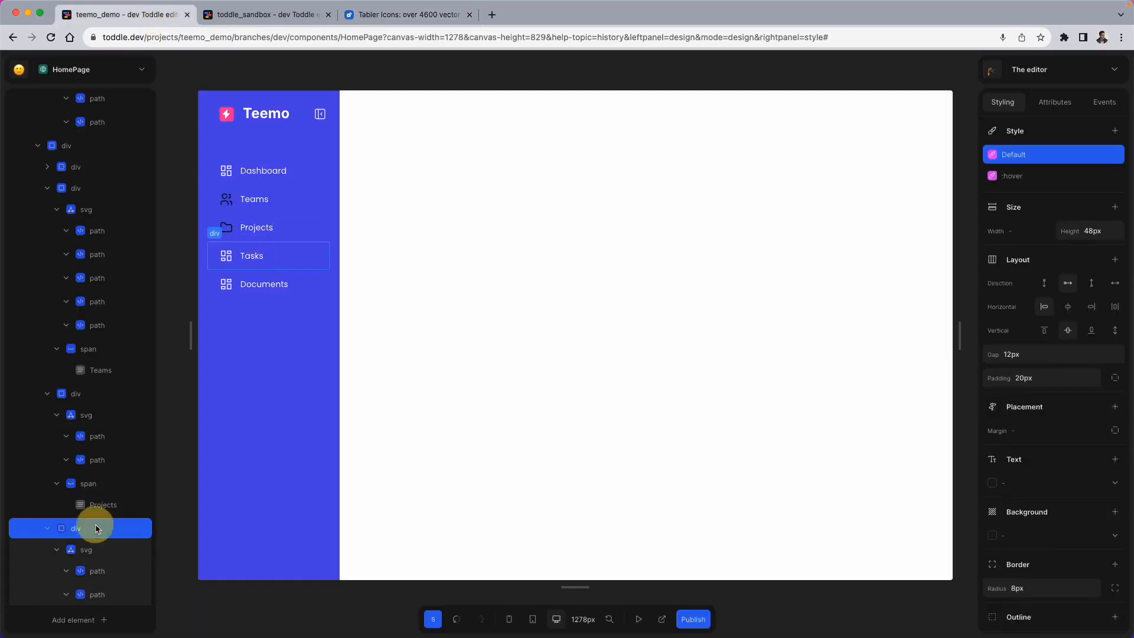
{"action": "scroll", "coordinate": [97, 527], "scroll_direction": "down", "scroll_amount": 3}
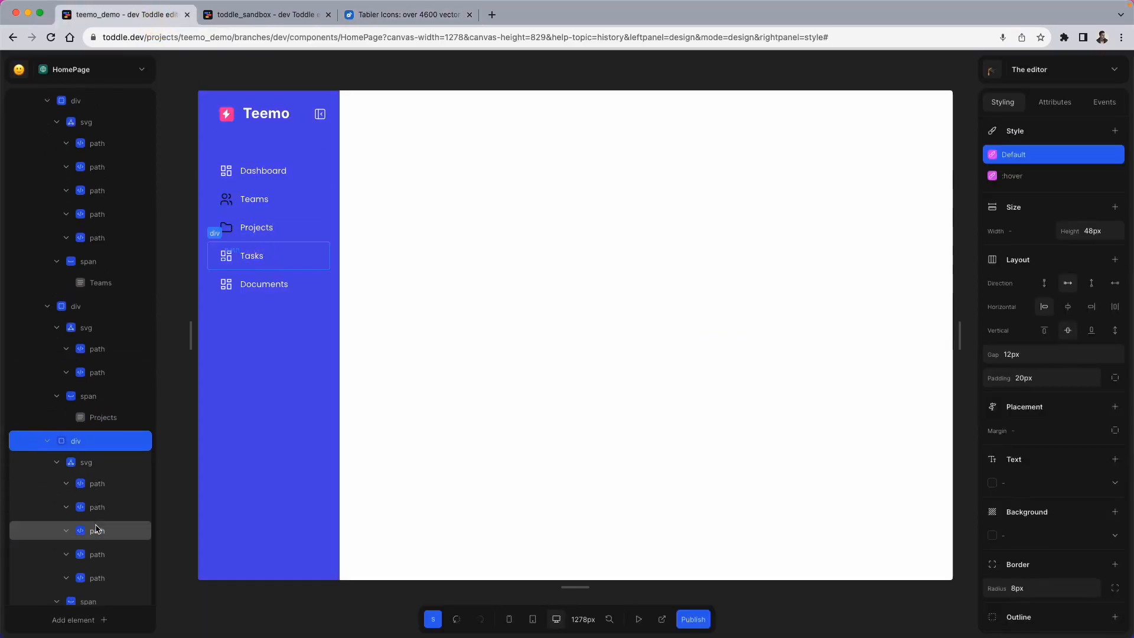
{"action": "key", "text": "ctrl+v"}
{"action": "left_click", "coordinate": [97, 463]}
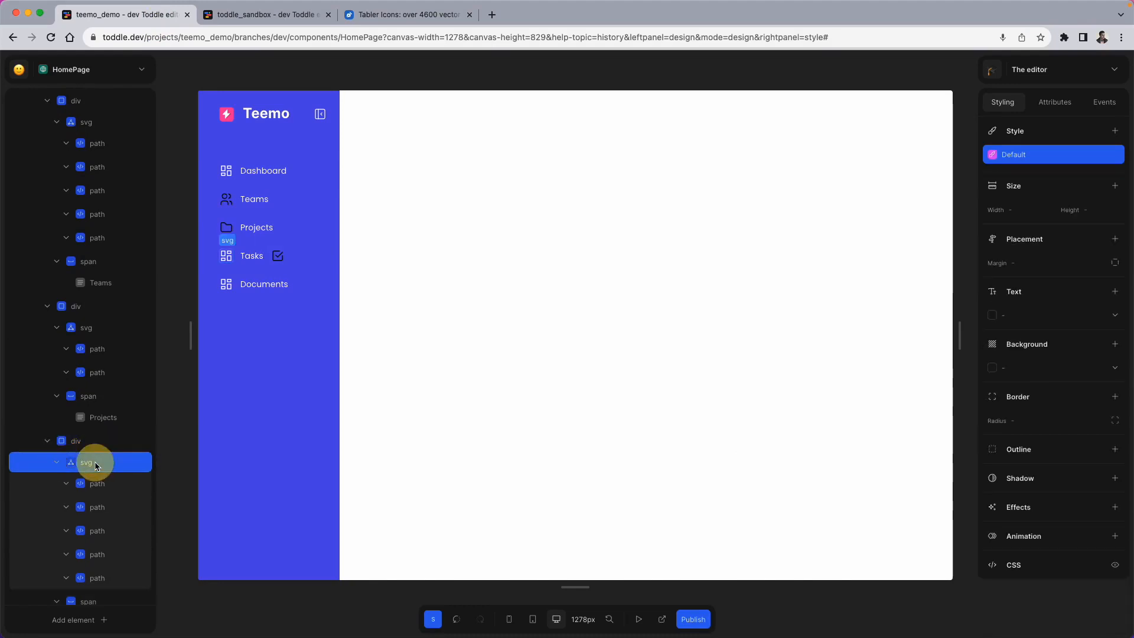
{"action": "key", "text": "Delete"}
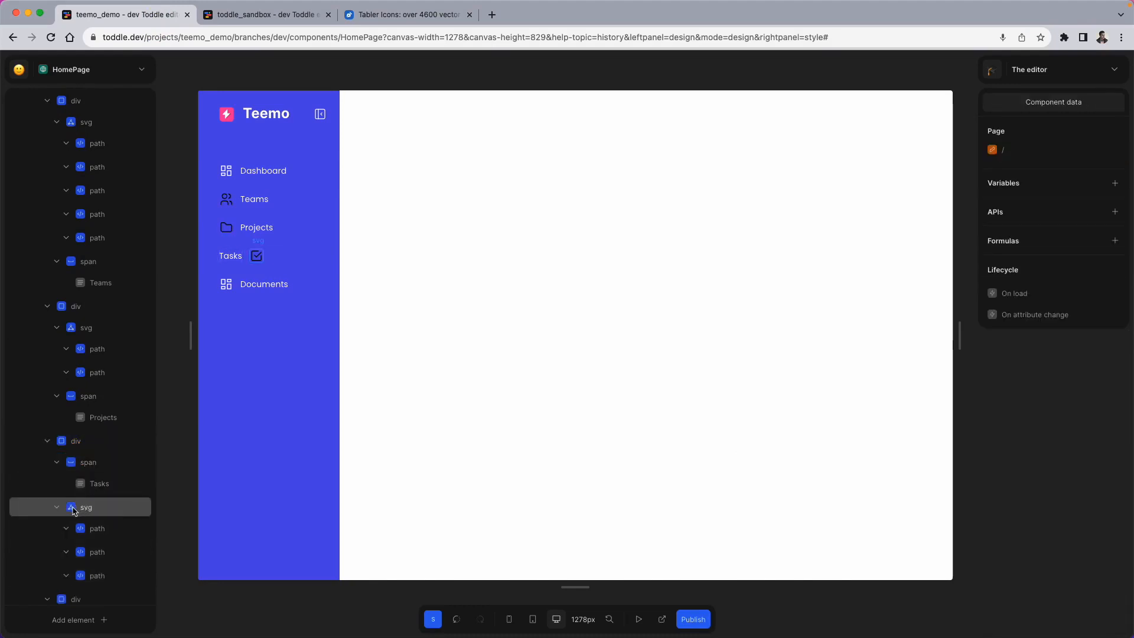
{"action": "left_click_drag", "start_coordinate": [74, 511], "coordinate": [92, 452]}
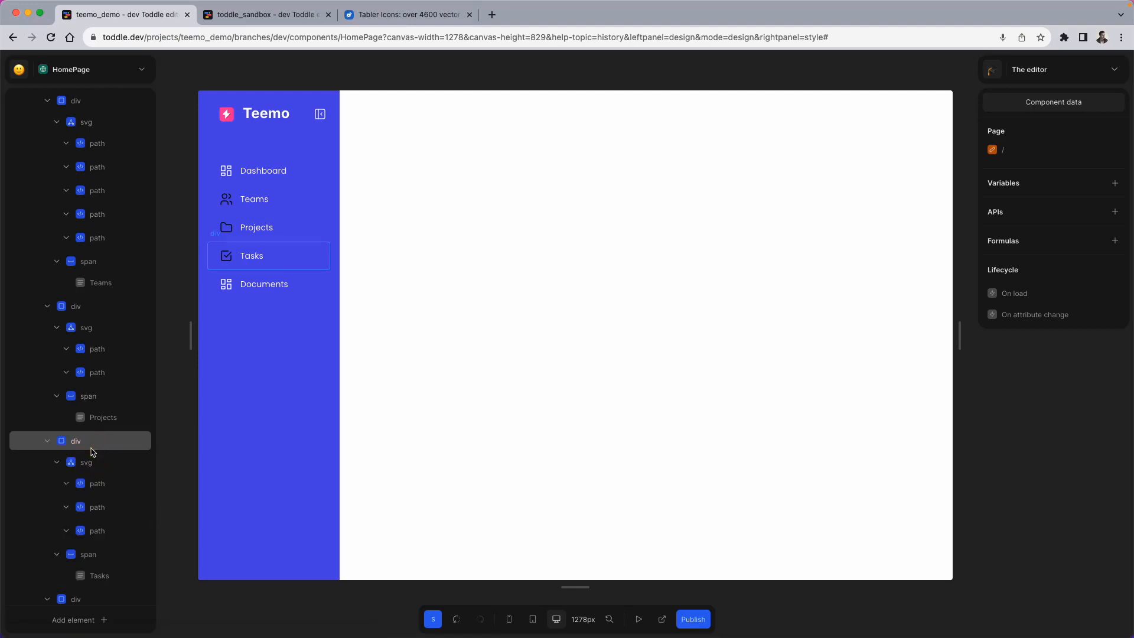
Step: Check the Documents icon in toddle_sandbox and search Tabler Icons for "file"
{"action": "left_click", "coordinate": [303, 18]}
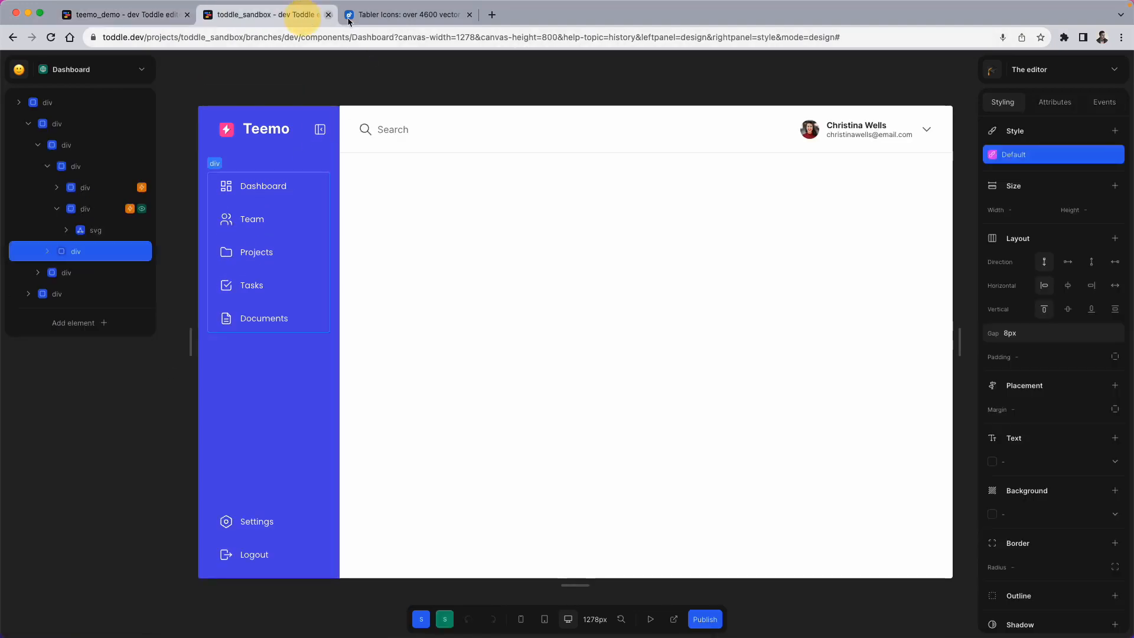
{"action": "left_click", "coordinate": [385, 17]}
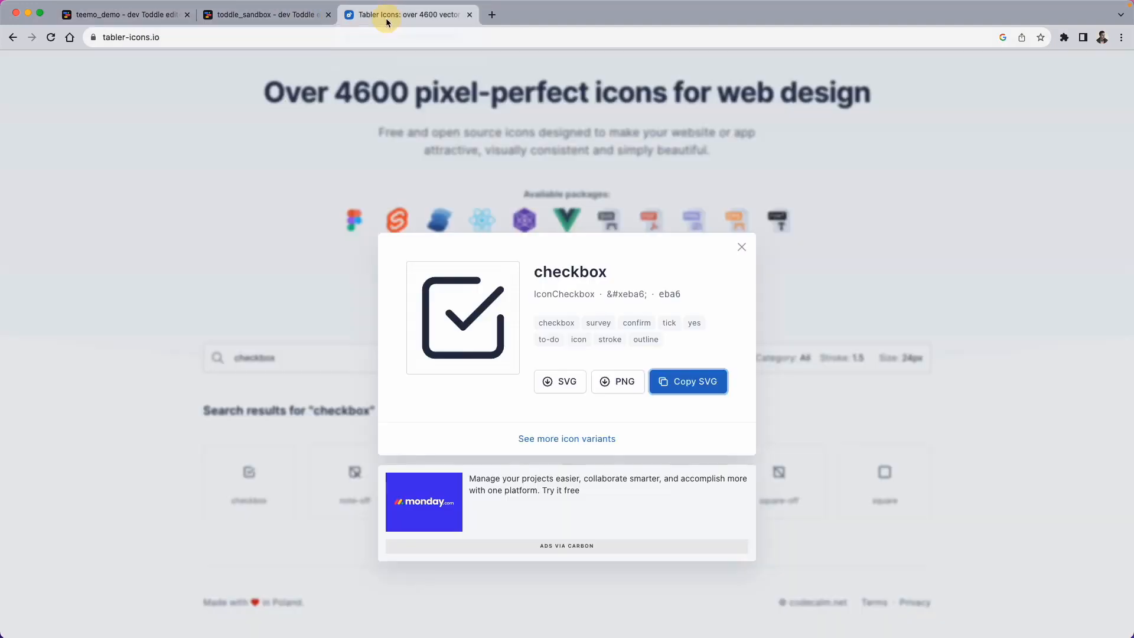
{"action": "left_click", "coordinate": [741, 249]}
{"action": "left_click", "coordinate": [378, 353]}
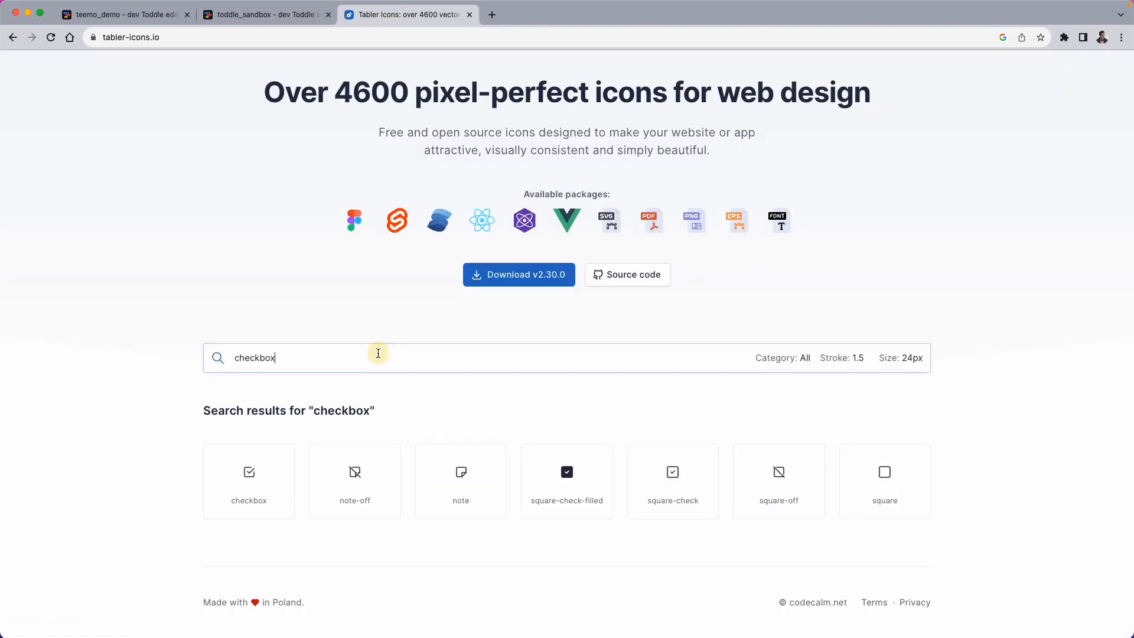
{"action": "type", "text": "file"}
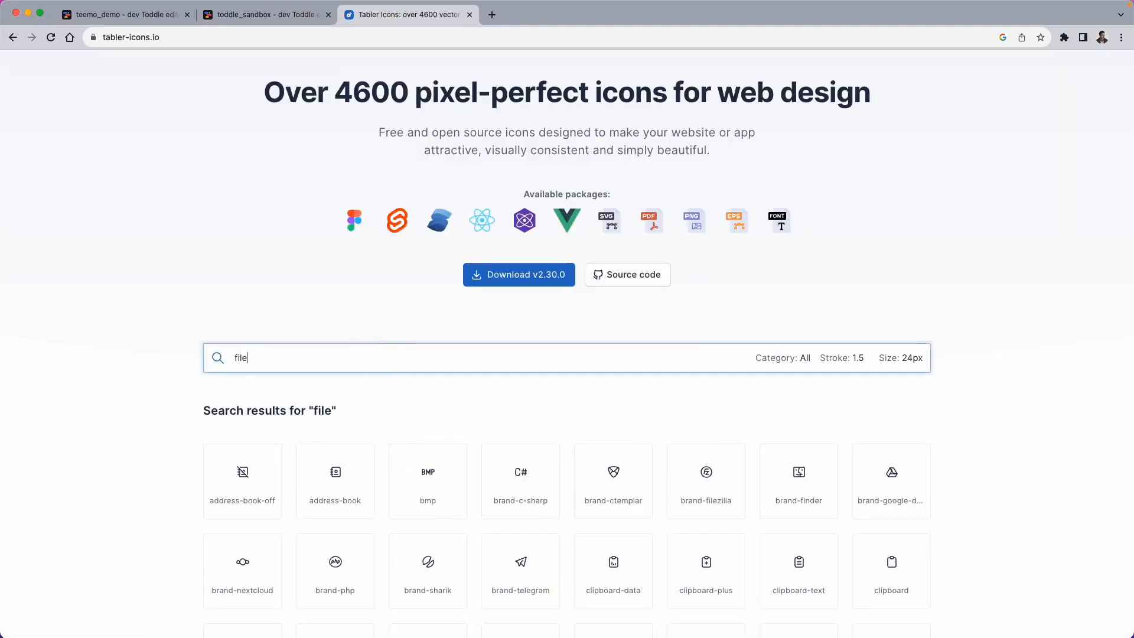
Step: Look through the "file" results for the matching document icon and copy the SVG of file-description
{"action": "scroll", "coordinate": [648, 548], "scroll_direction": "down", "scroll_amount": 7}
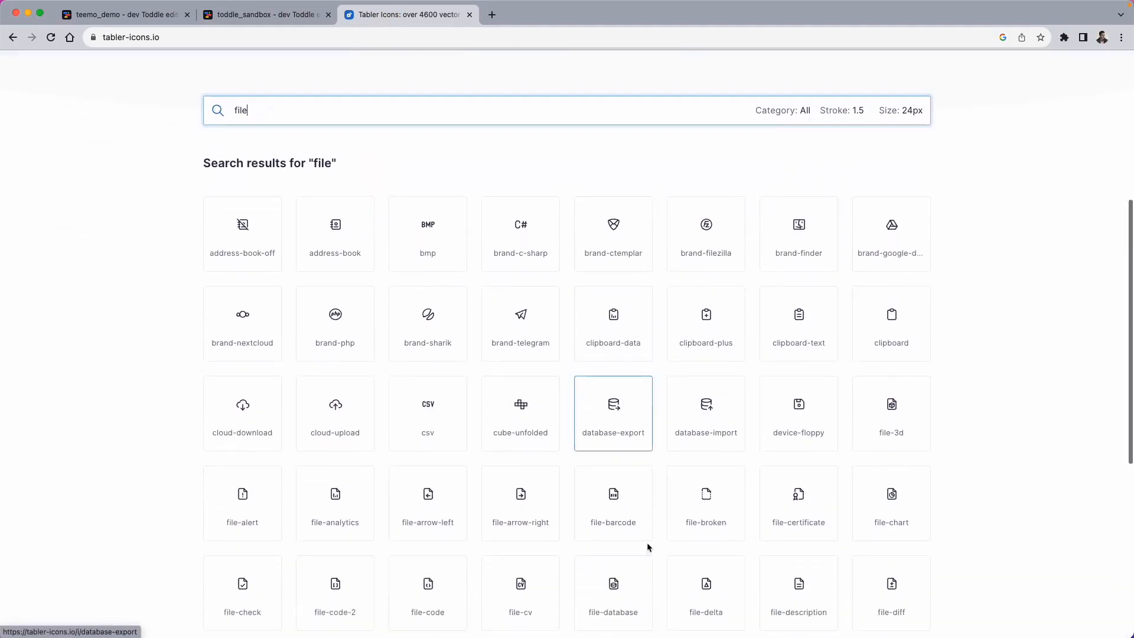
{"action": "scroll", "coordinate": [648, 548], "scroll_direction": "down", "scroll_amount": 8}
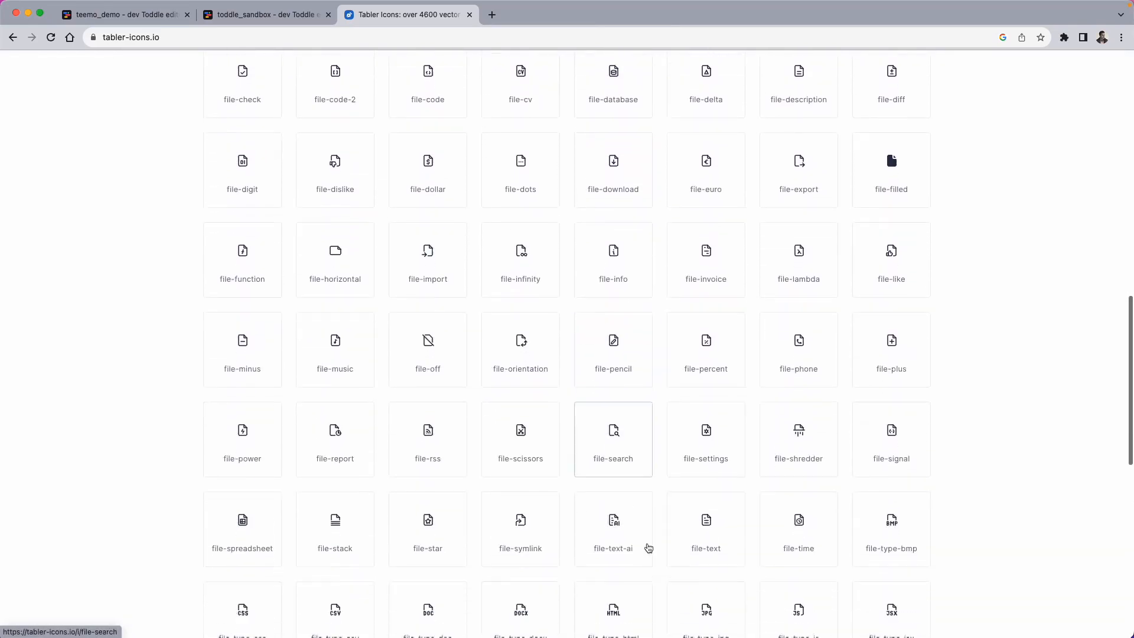
{"action": "scroll", "coordinate": [649, 548], "scroll_direction": "down", "scroll_amount": 8}
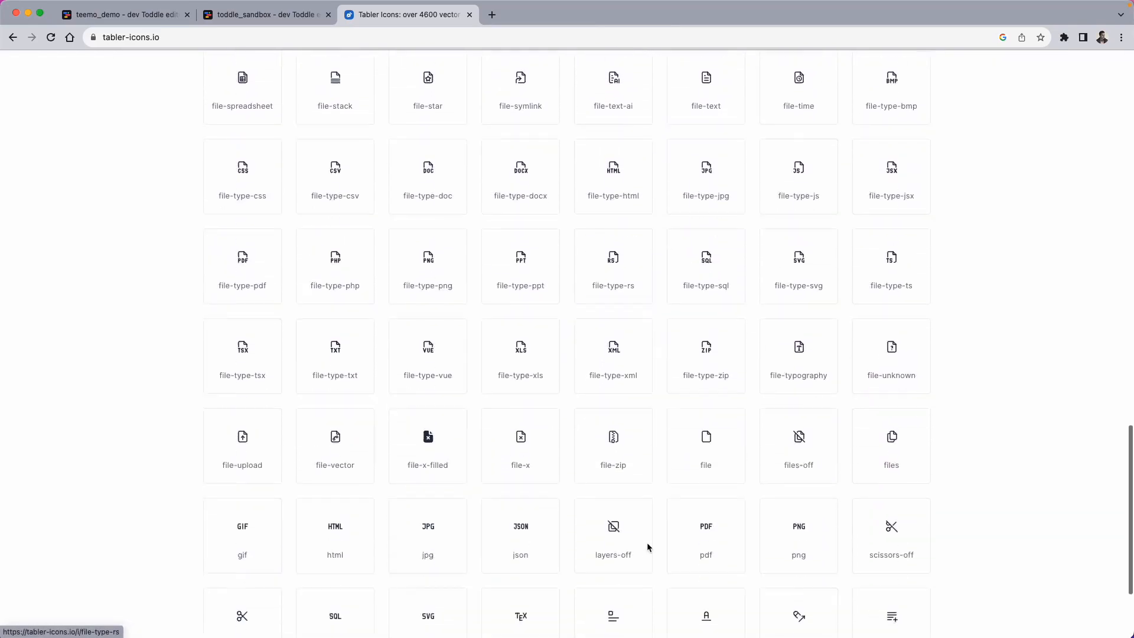
{"action": "scroll", "coordinate": [648, 549], "scroll_direction": "down", "scroll_amount": 2}
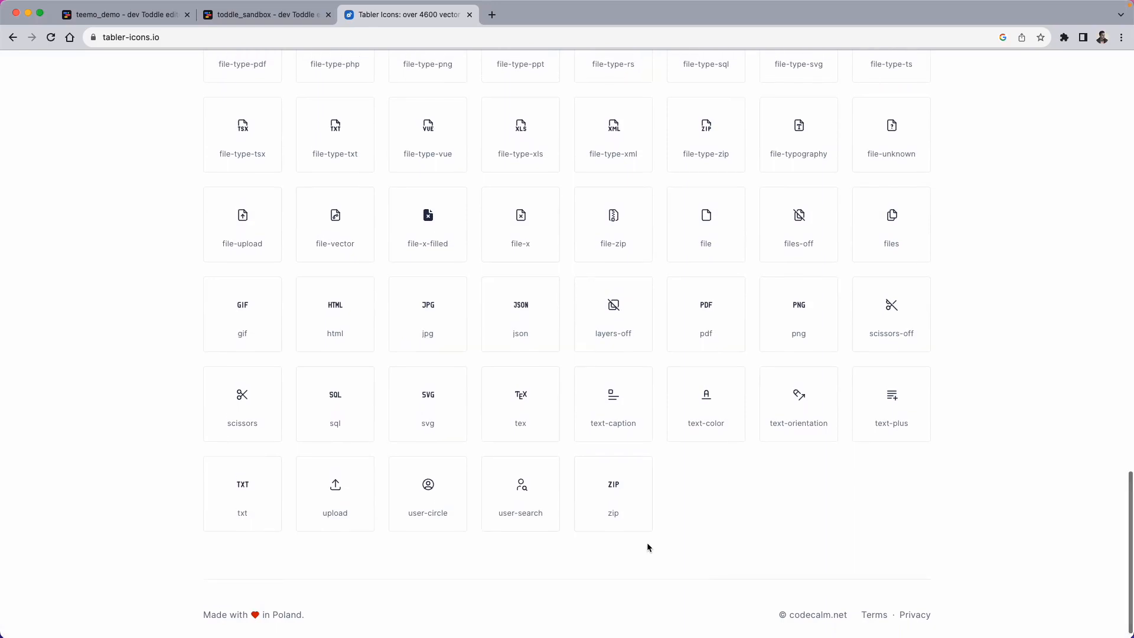
{"action": "scroll", "coordinate": [648, 548], "scroll_direction": "up", "scroll_amount": 3}
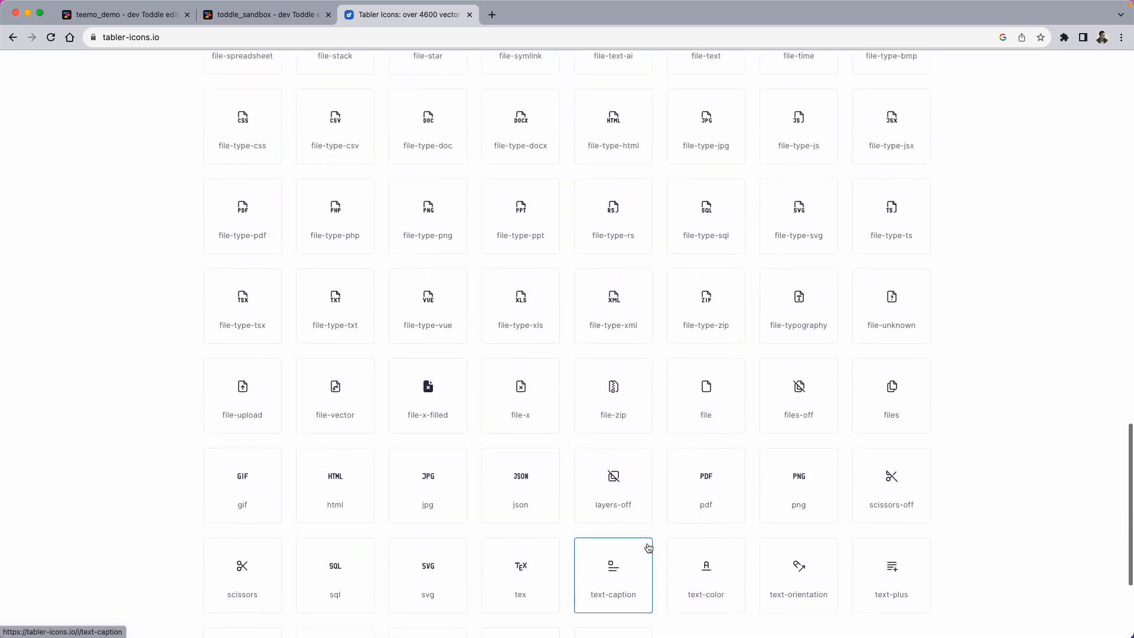
{"action": "scroll", "coordinate": [649, 548], "scroll_direction": "up", "scroll_amount": 7}
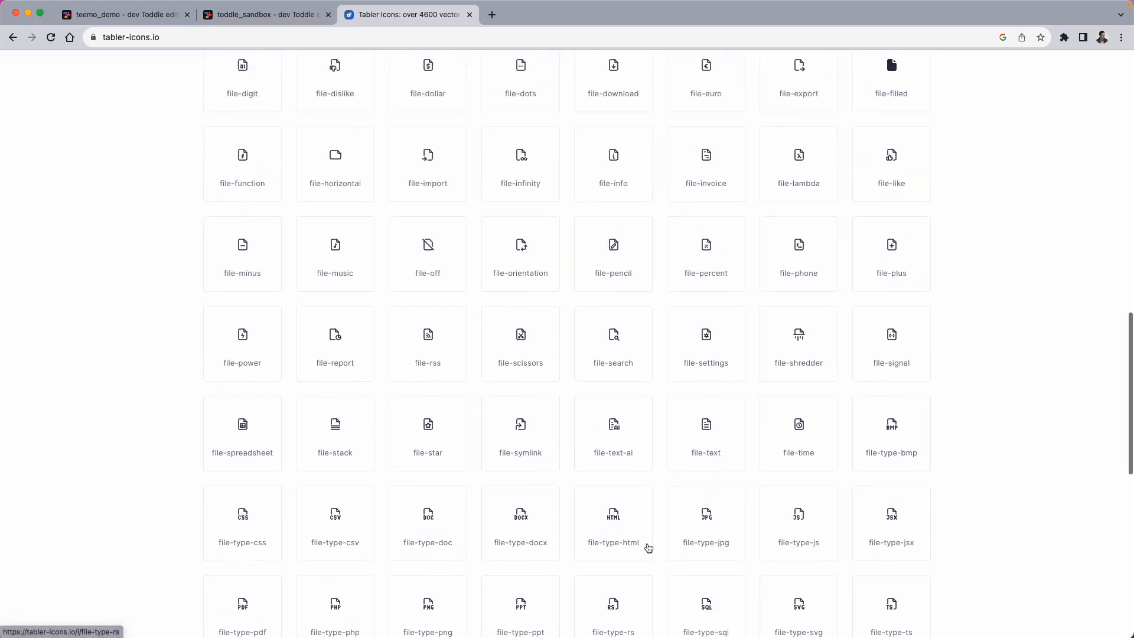
{"action": "scroll", "coordinate": [649, 548], "scroll_direction": "up", "scroll_amount": 4}
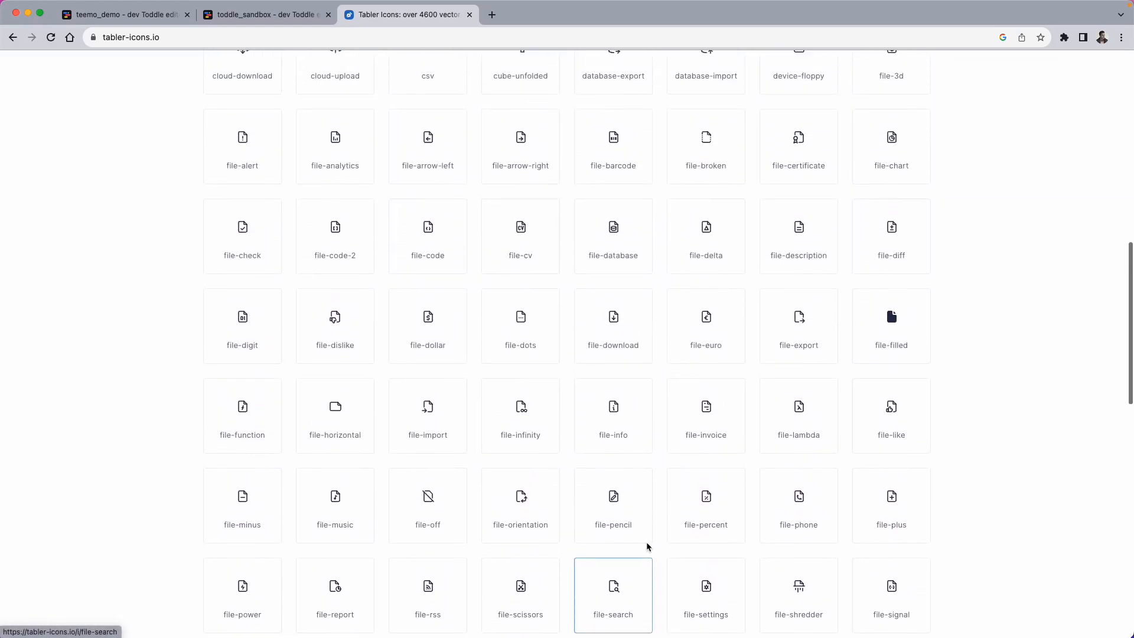
{"action": "scroll", "coordinate": [648, 548], "scroll_direction": "up", "scroll_amount": 3}
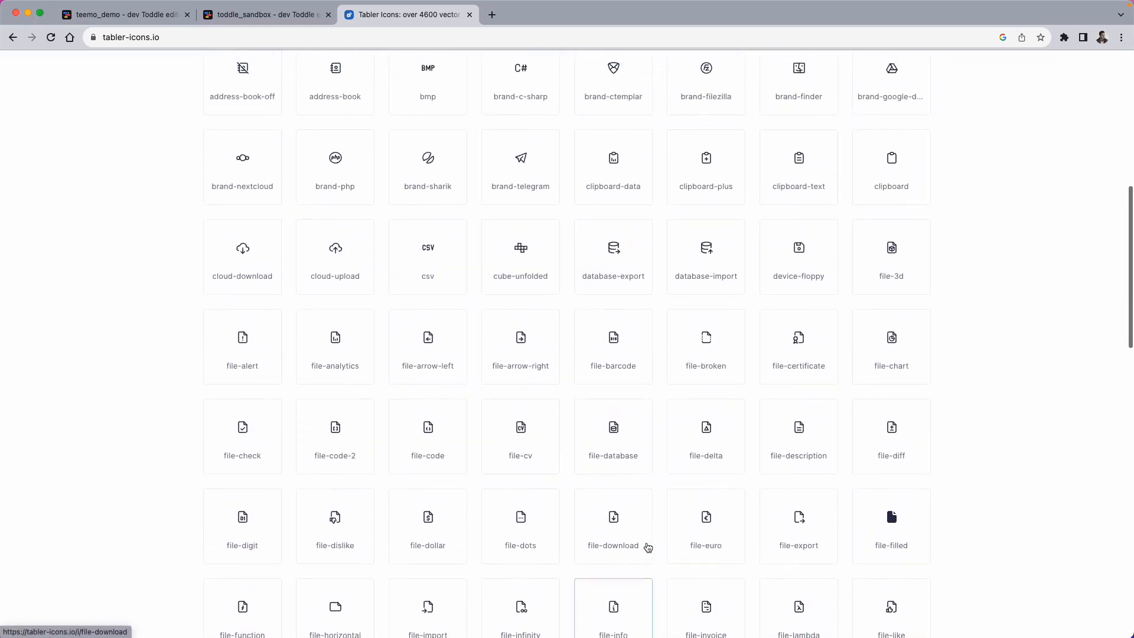
{"action": "left_click", "coordinate": [804, 437]}
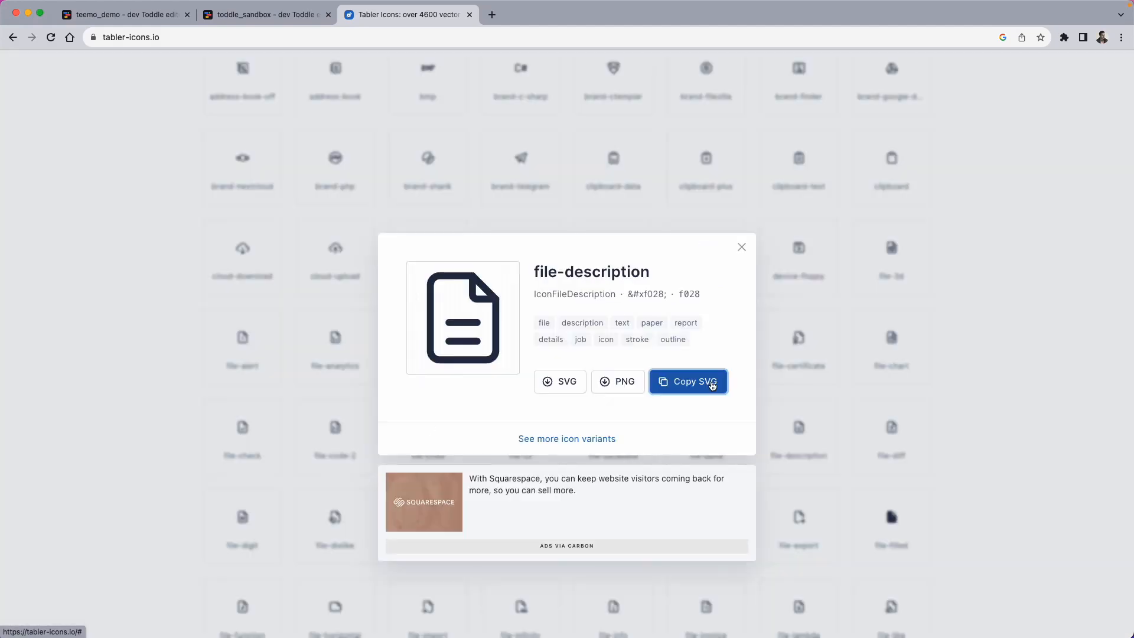
{"action": "left_click", "coordinate": [712, 384]}
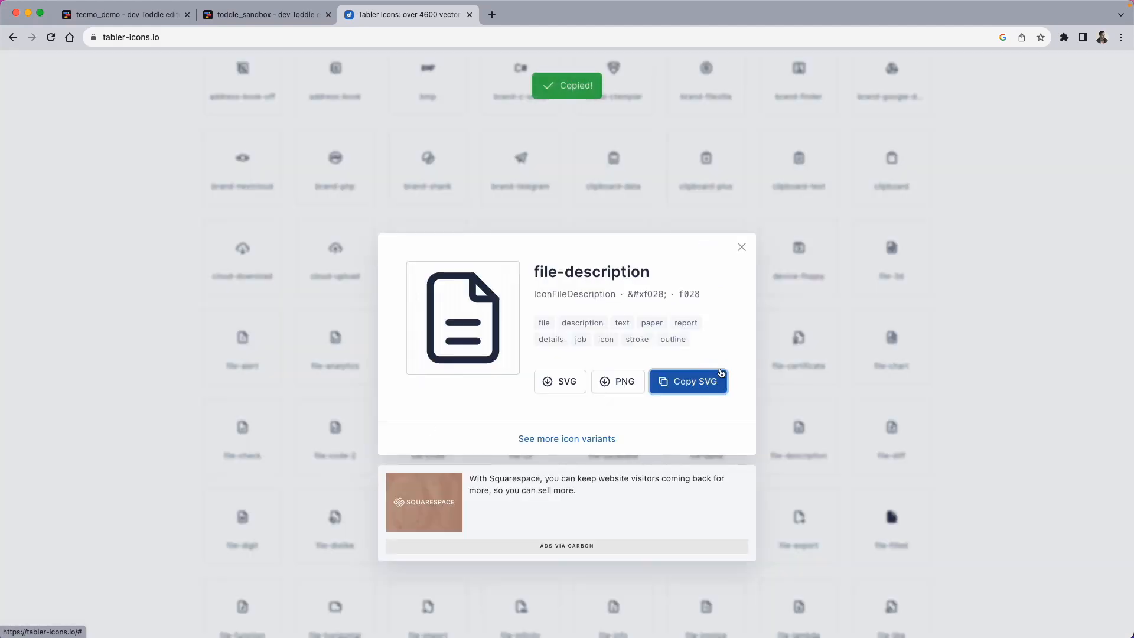
{"action": "left_click", "coordinate": [742, 247]}
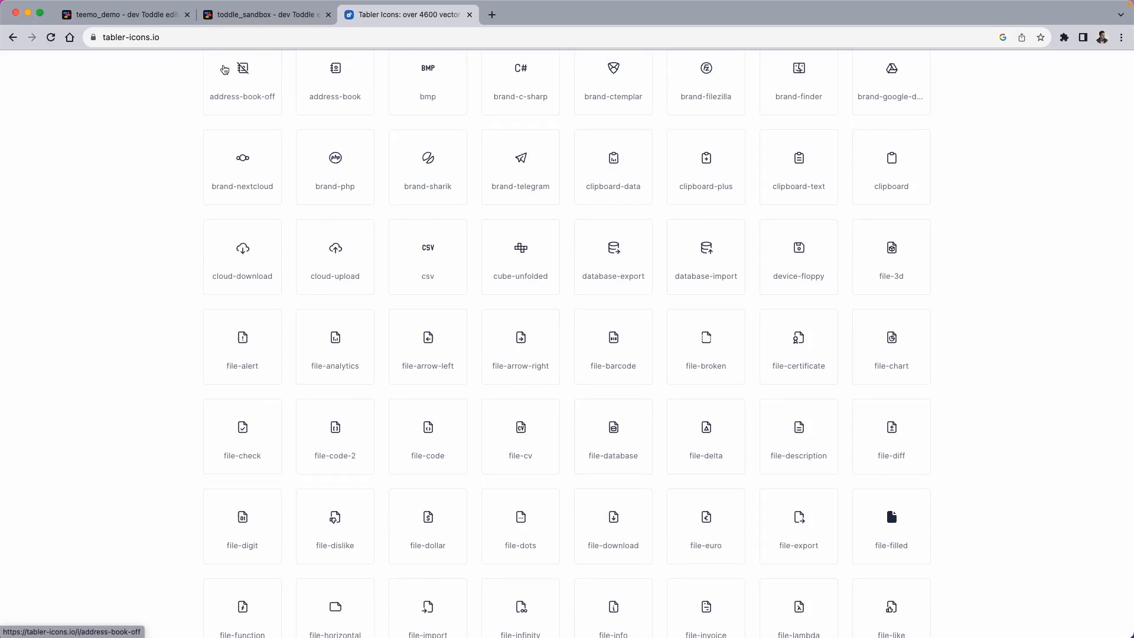
Step: Paste the file-description SVG into the Documents item's div in teemo_demo, delete the old dashboard icon, and move the new one before the text
{"action": "left_click", "coordinate": [152, 14]}
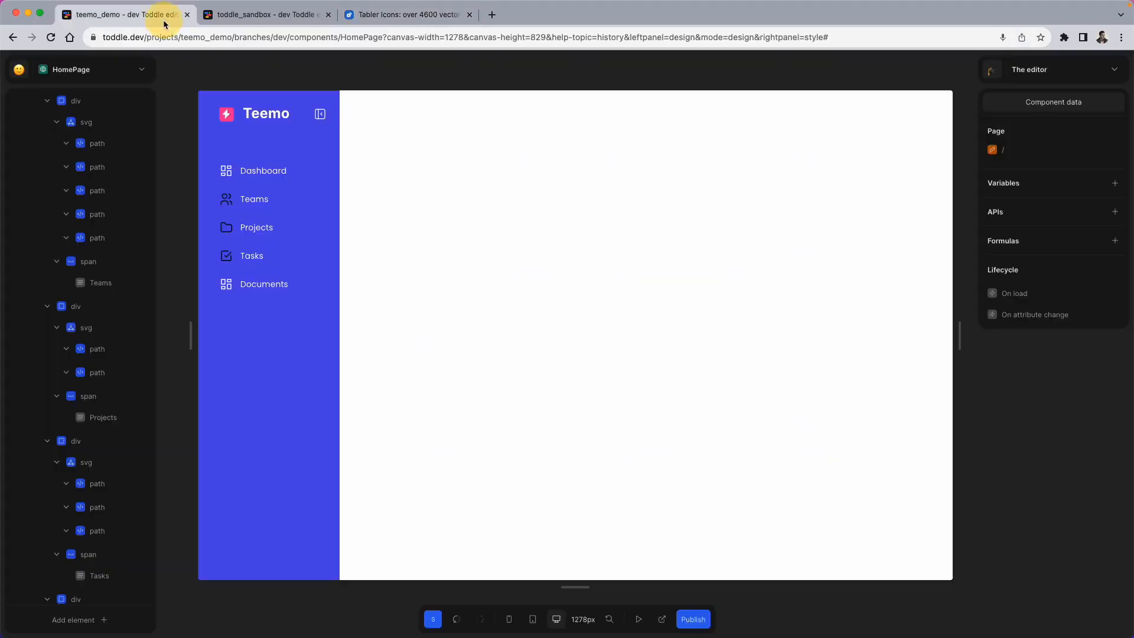
{"action": "left_click", "coordinate": [277, 277]}
{"action": "scroll", "coordinate": [118, 382], "scroll_direction": "down", "scroll_amount": 3}
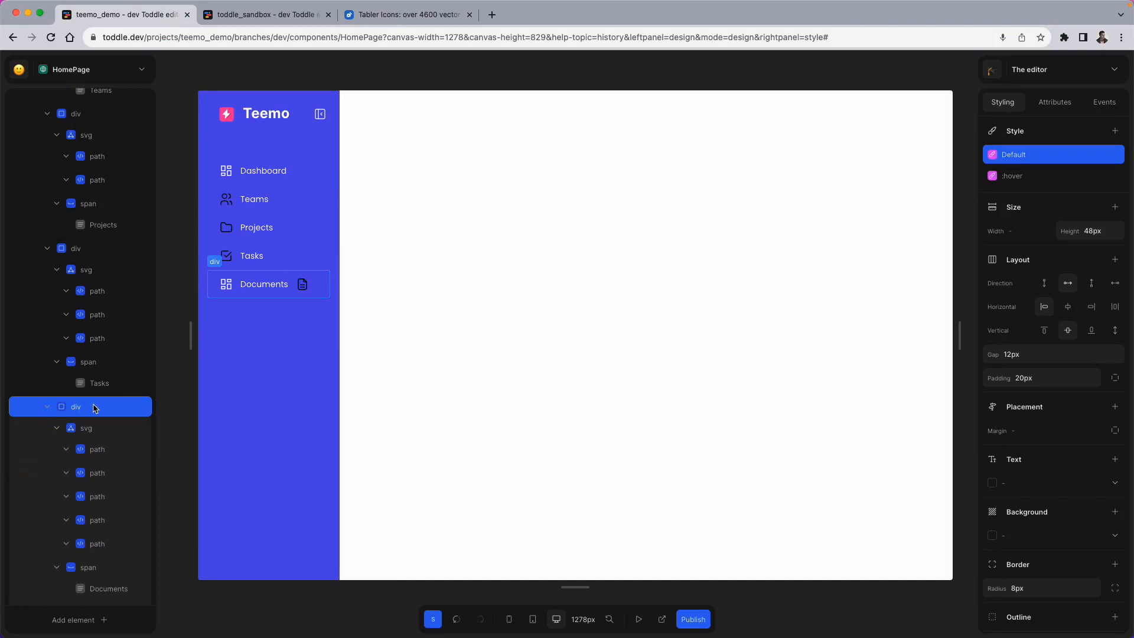
{"action": "left_click", "coordinate": [102, 429]}
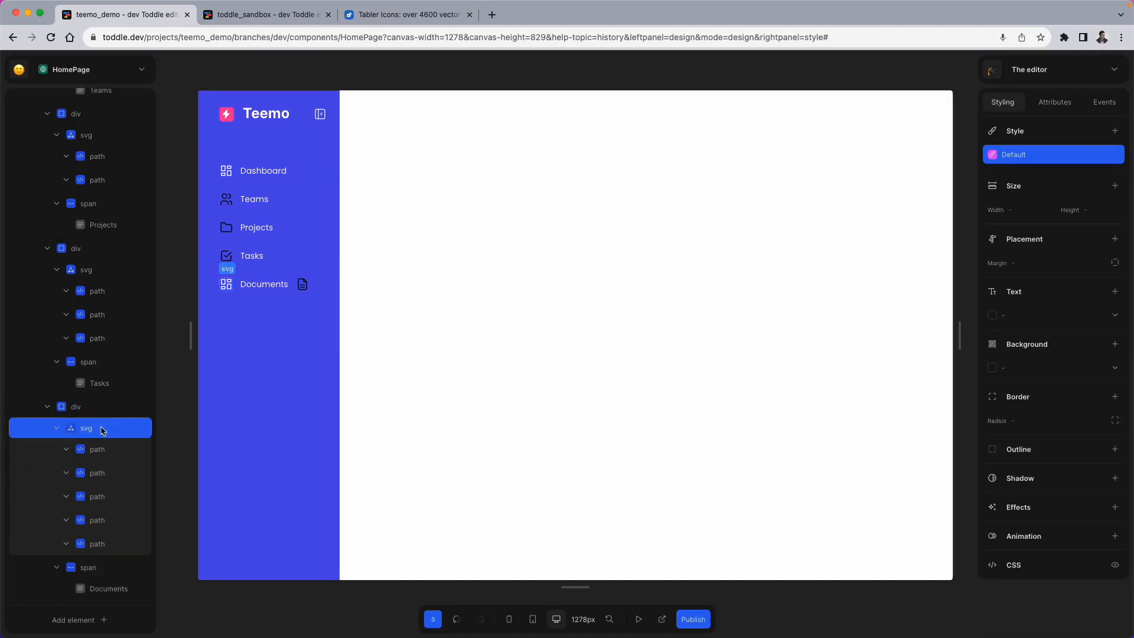
{"action": "key", "text": "BackSpace"}
{"action": "left_click", "coordinate": [75, 470]}
{"action": "left_click_drag", "start_coordinate": [75, 471], "coordinate": [84, 416]}
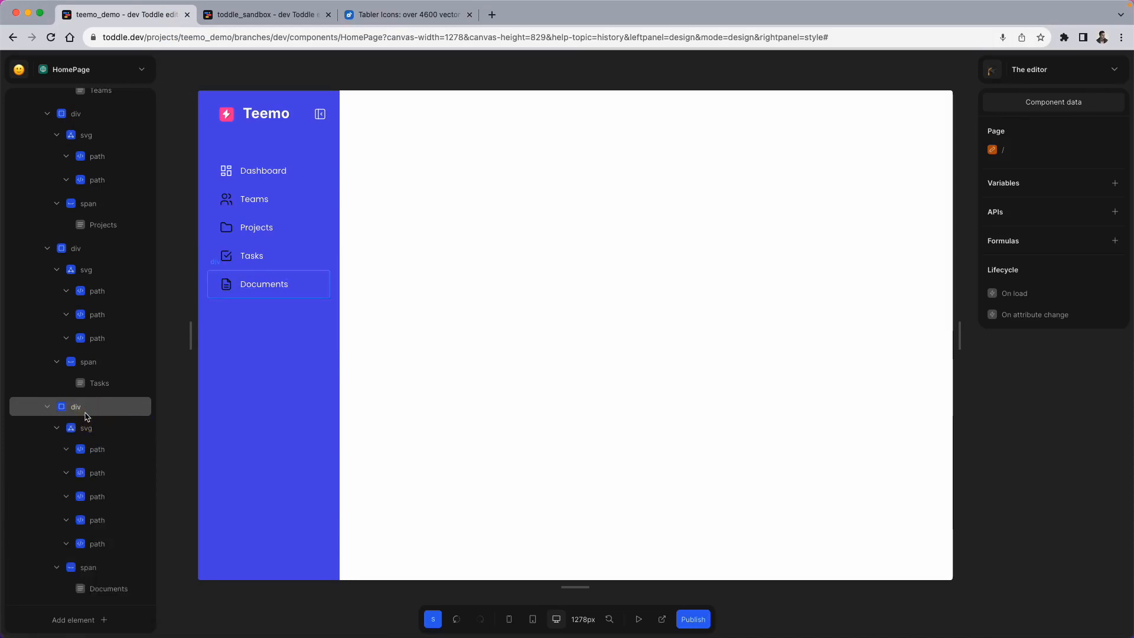
Step: Set the stroke attribute of the Teams and Projects icon SVGs to #ffffff
{"action": "left_click", "coordinate": [223, 204]}
{"action": "scroll", "coordinate": [101, 230], "scroll_direction": "up", "scroll_amount": 3}
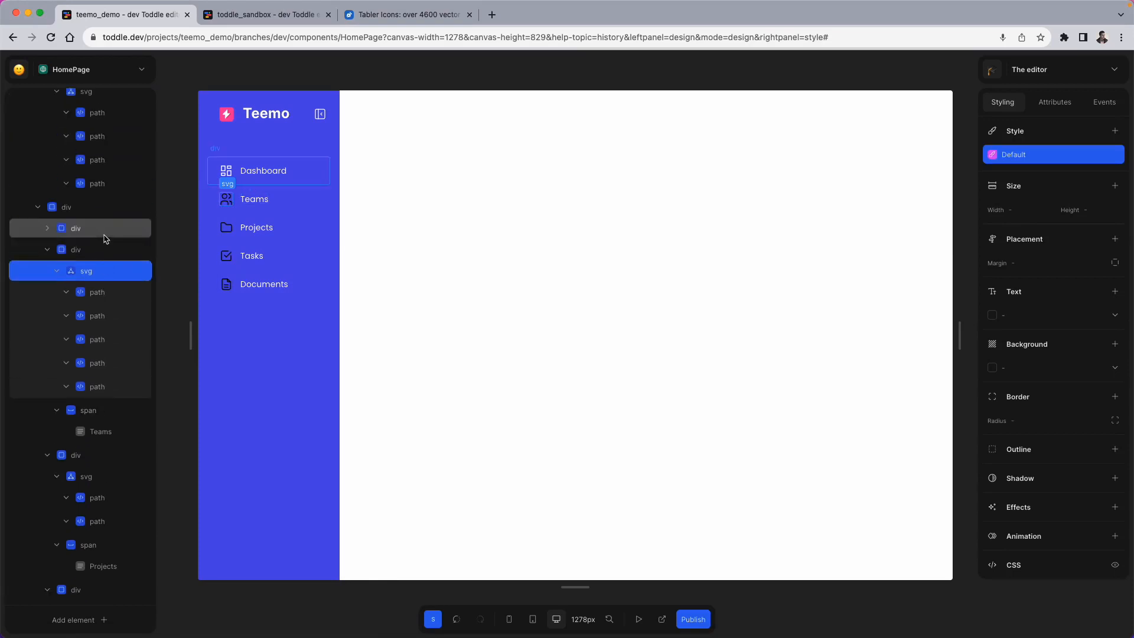
{"action": "left_click", "coordinate": [1047, 106]}
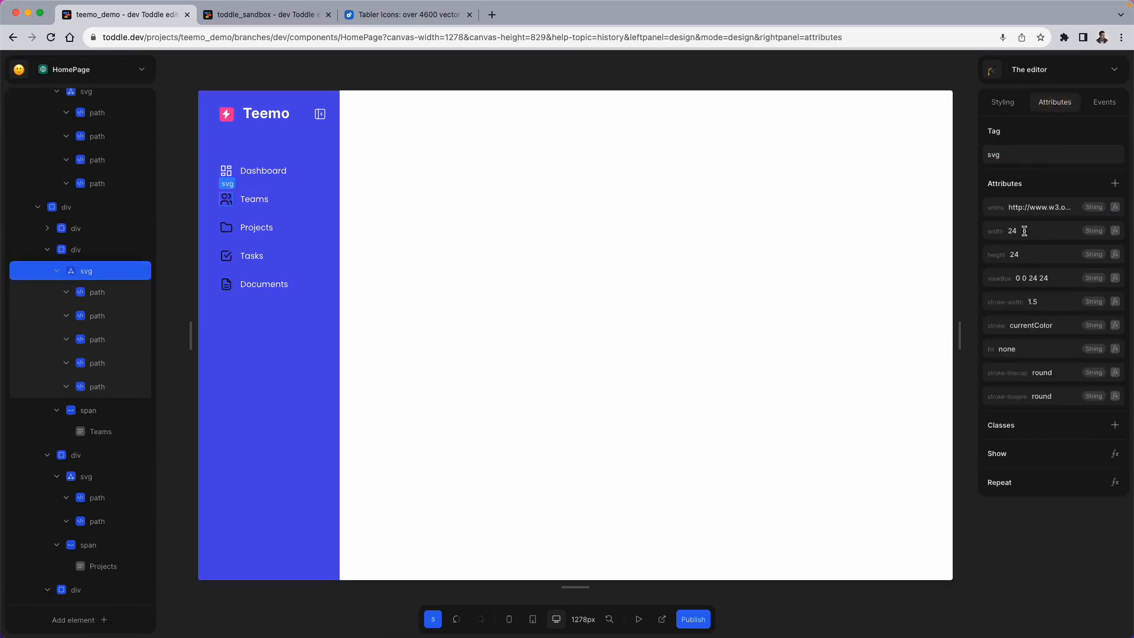
{"action": "double_click", "coordinate": [1057, 323]}
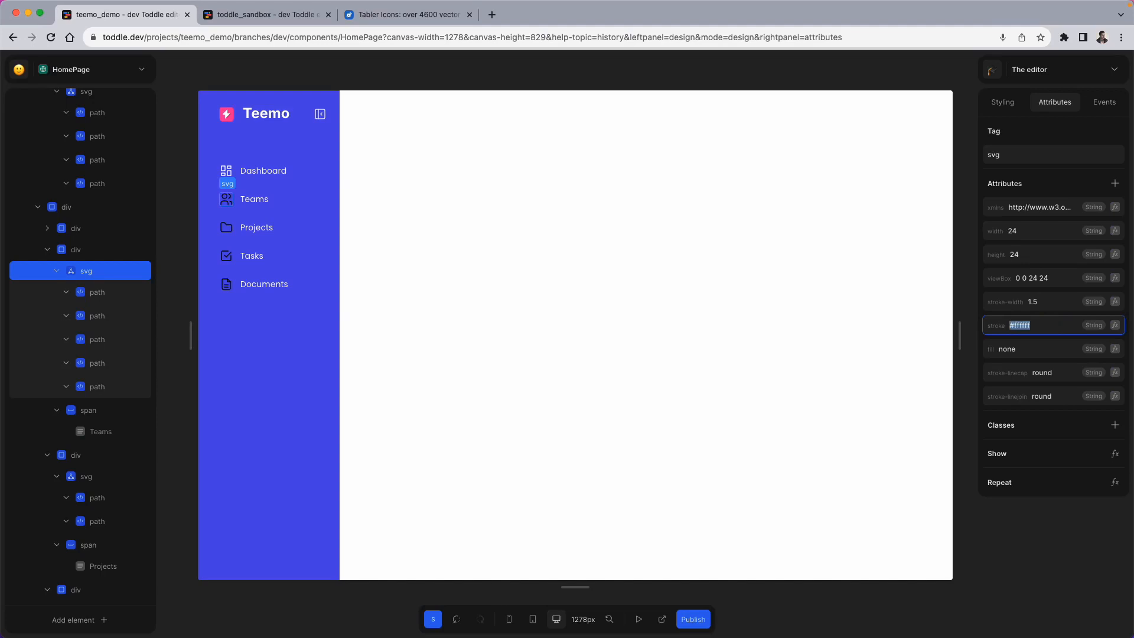
{"action": "key", "text": "Return"}
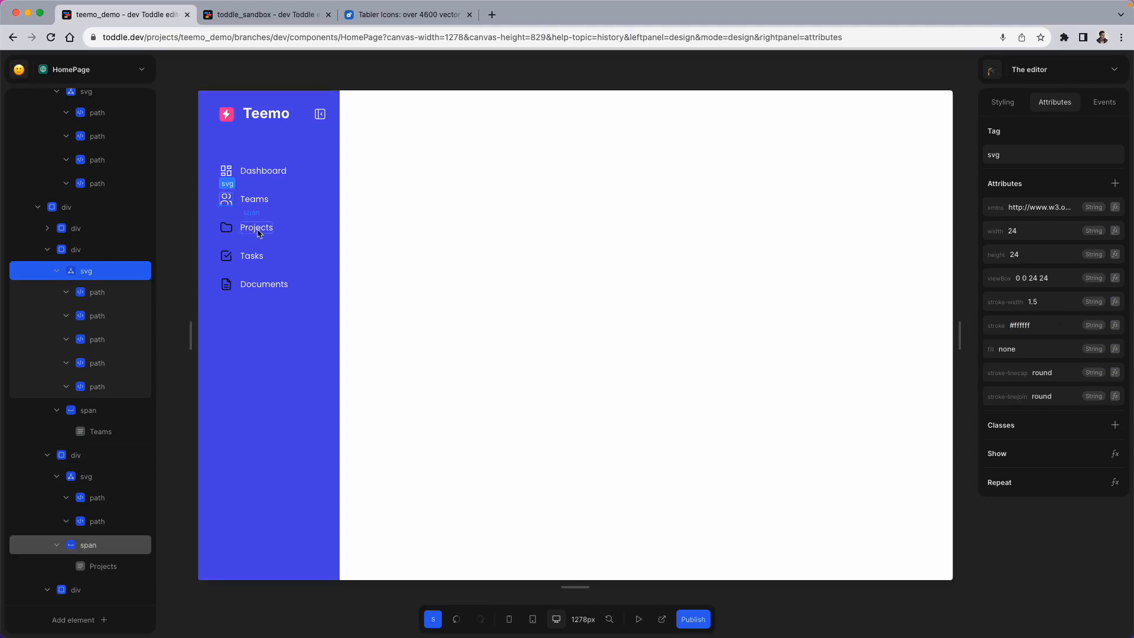
{"action": "left_click", "coordinate": [226, 227]}
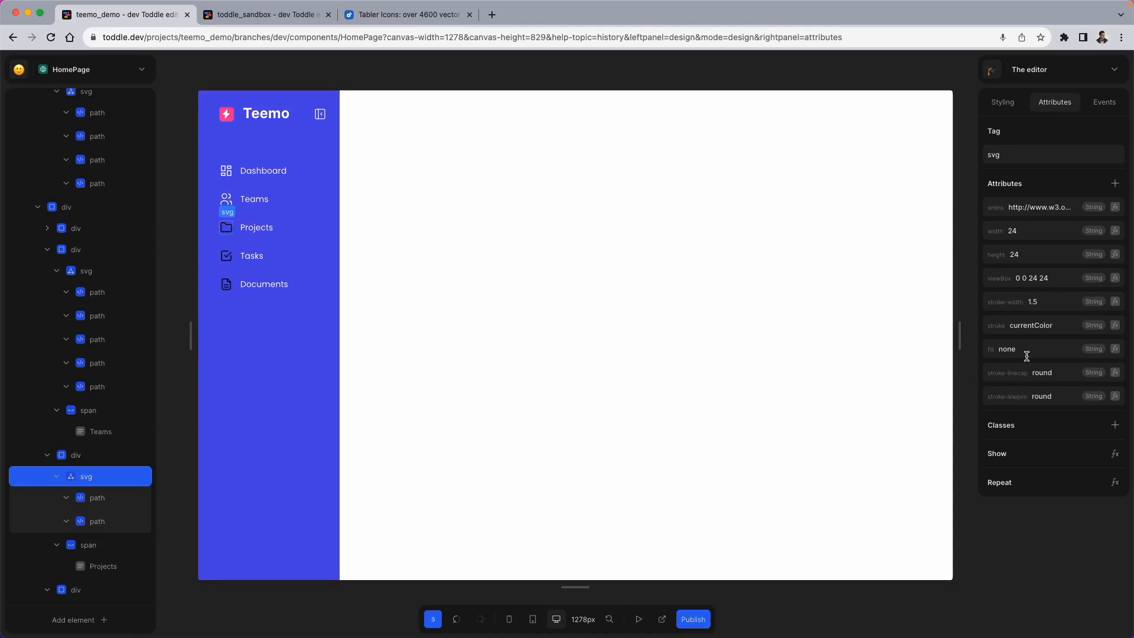
{"action": "double_click", "coordinate": [1042, 330]}
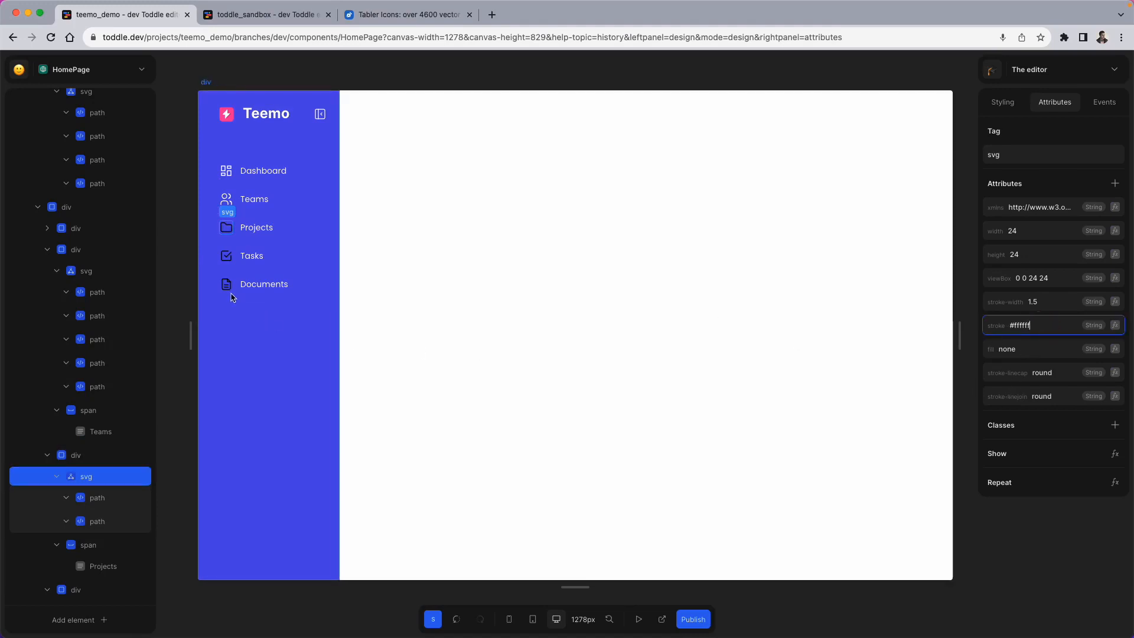
Step: Set the stroke attribute of the Tasks and Documents icon SVGs to #ffffff
{"action": "left_click", "coordinate": [231, 261]}
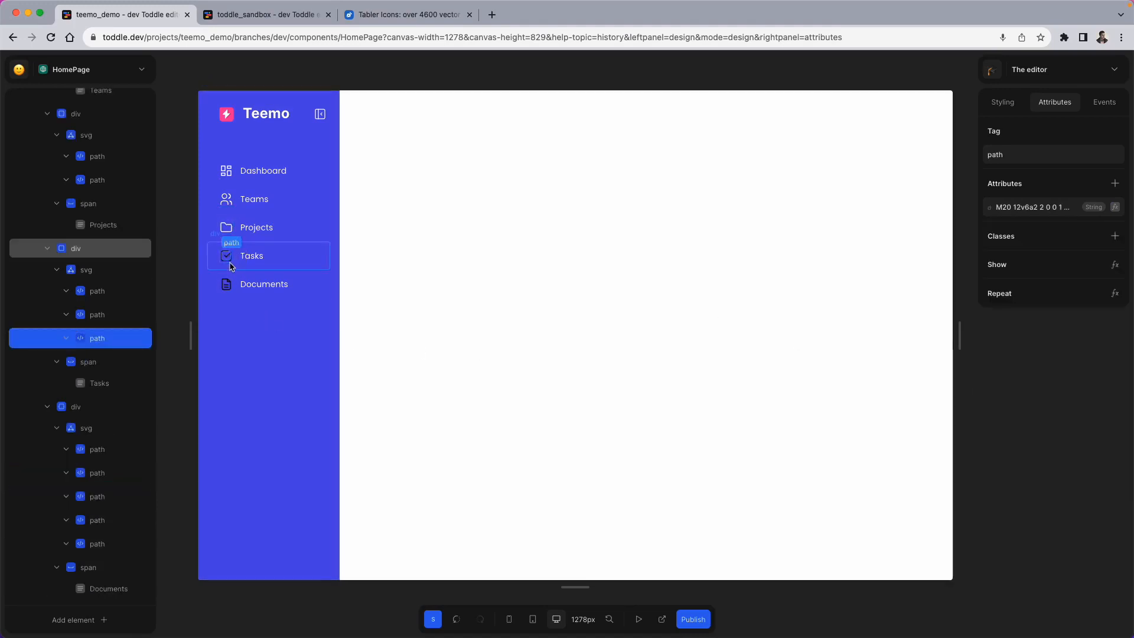
{"action": "left_click", "coordinate": [228, 259]}
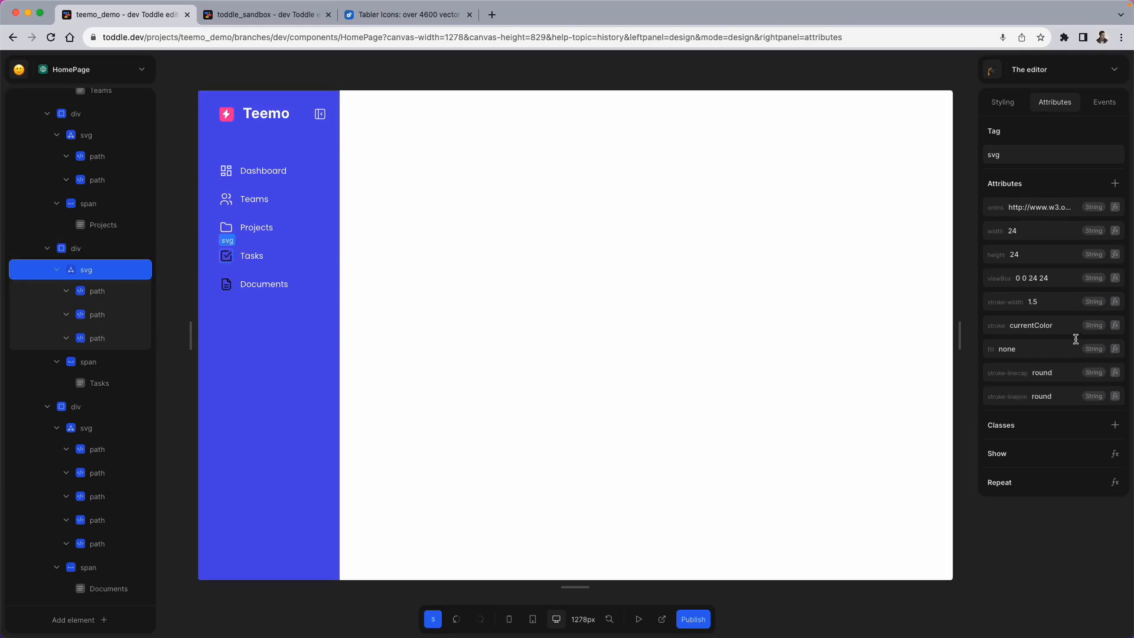
{"action": "double_click", "coordinate": [1055, 325]}
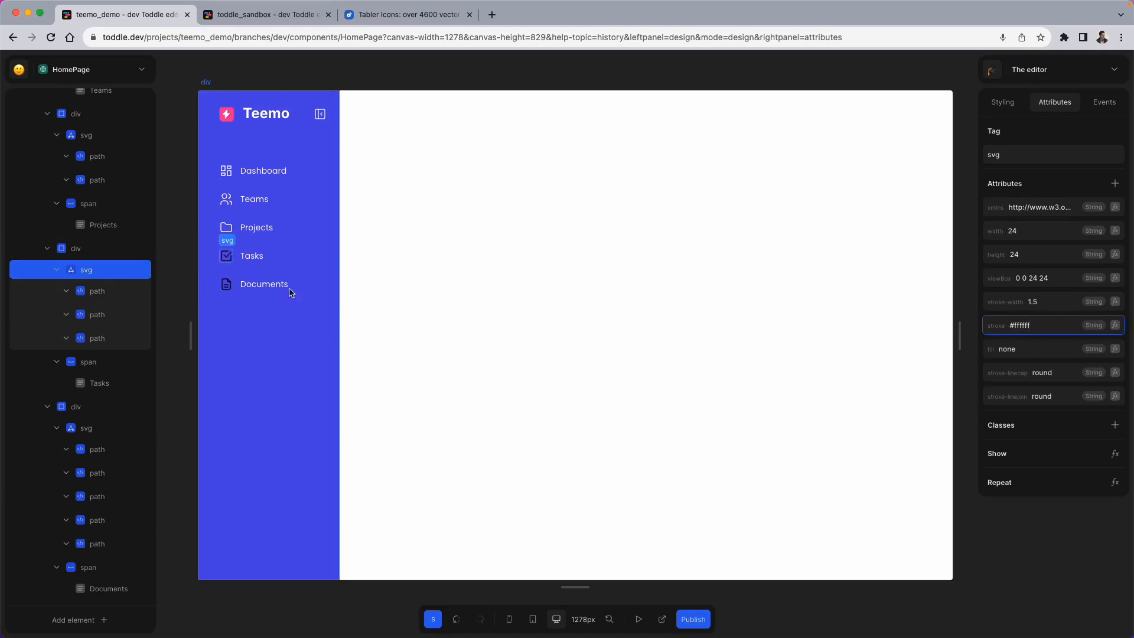
{"action": "left_click", "coordinate": [232, 289]}
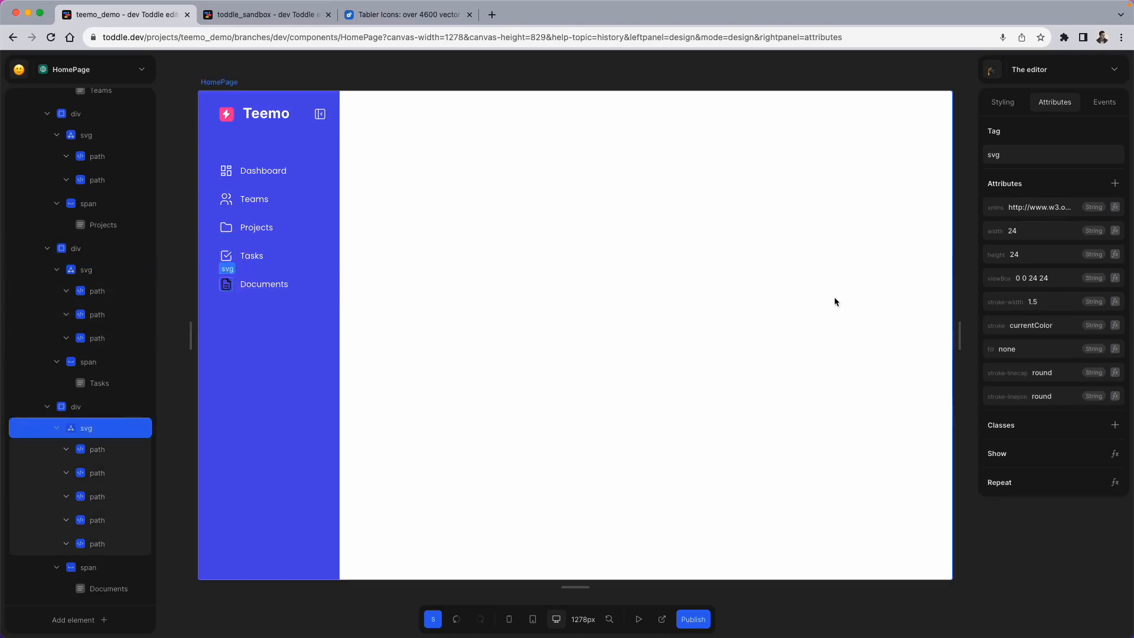
{"action": "double_click", "coordinate": [1022, 323]}
{"action": "key", "text": "super+v"}
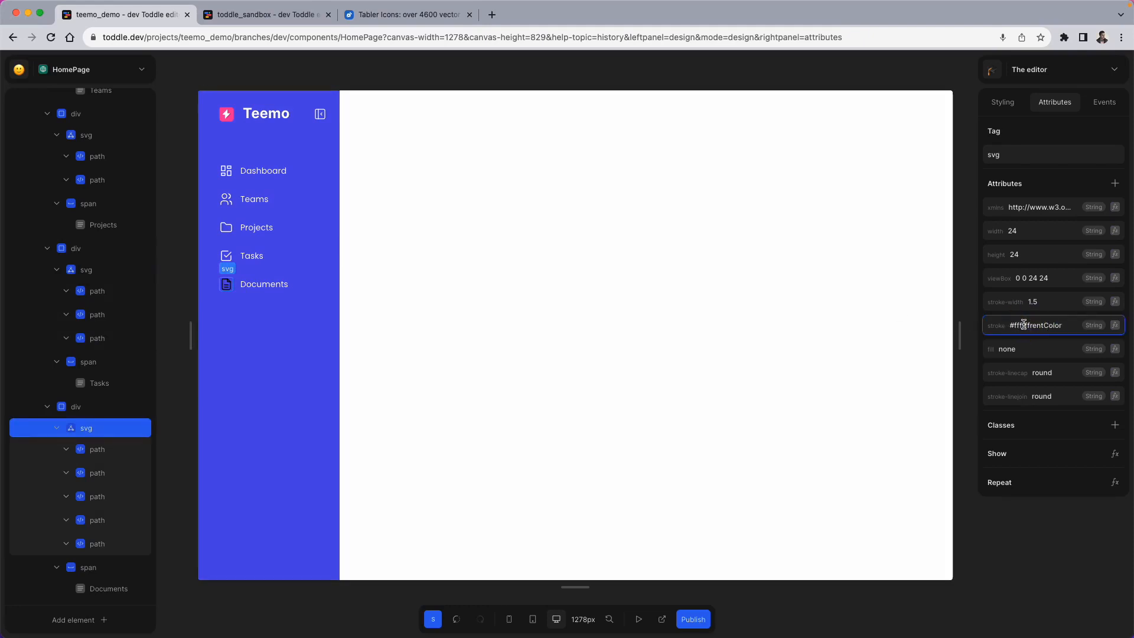
{"action": "key", "text": "super+v"}
{"action": "left_click", "coordinate": [317, 286]}
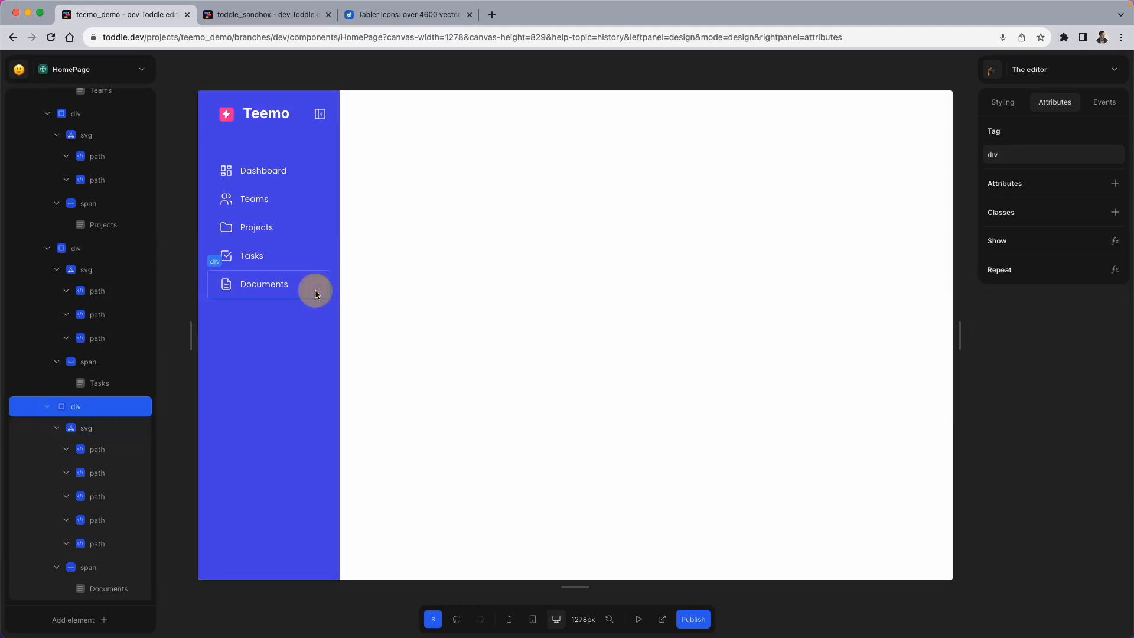
{"action": "left_click", "coordinate": [361, 316]}
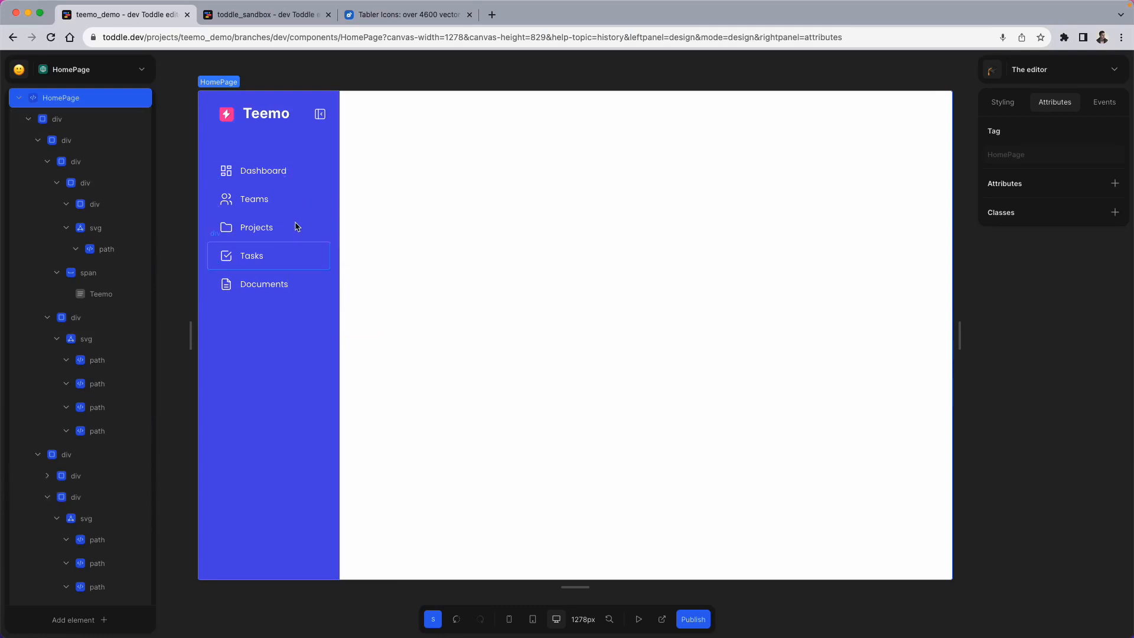
Step: Compare the sidebar menu's item spacing in teemo_demo with the toddle_sandbox version and check the gap of its menu container
{"action": "left_click", "coordinate": [261, 21]}
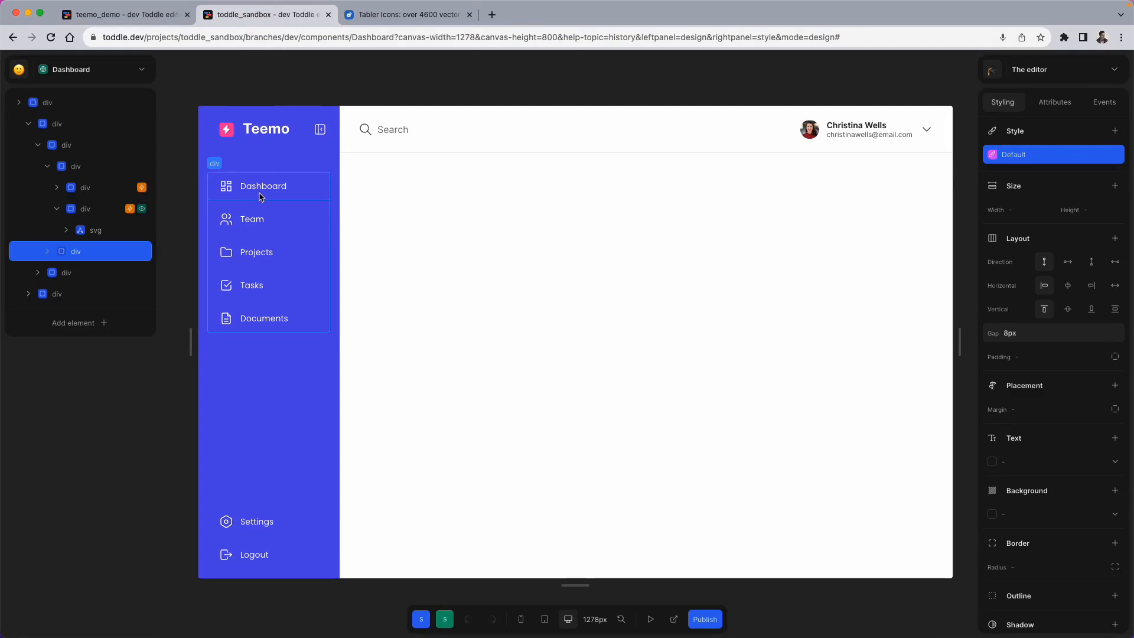
{"action": "left_click", "coordinate": [164, 22]}
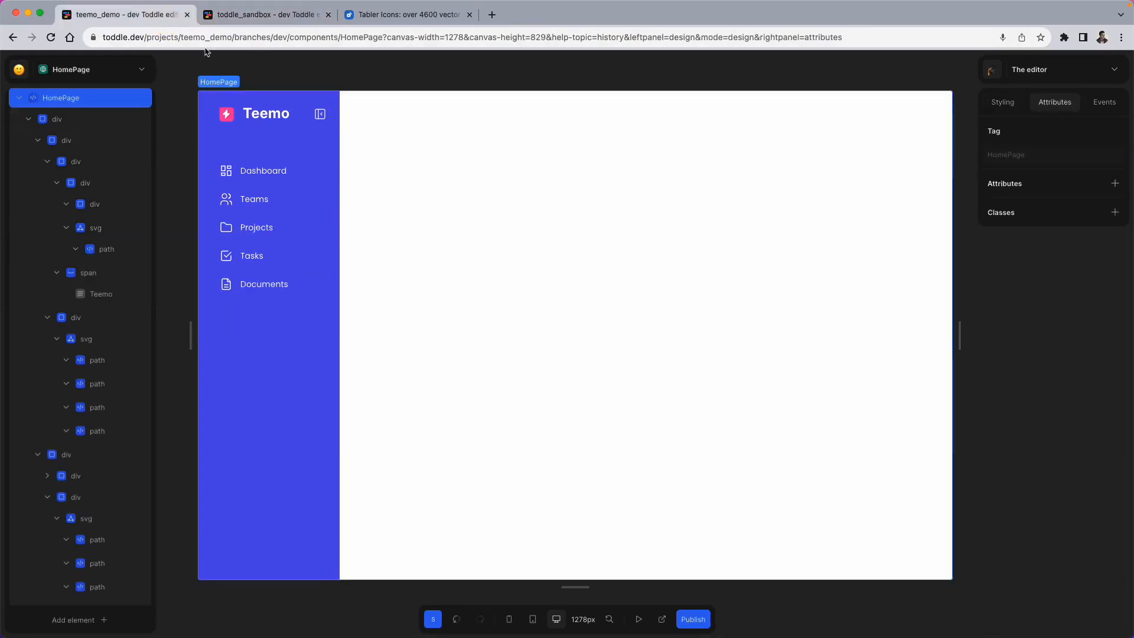
{"action": "scroll", "coordinate": [291, 118], "scroll_direction": "up", "scroll_amount": 1}
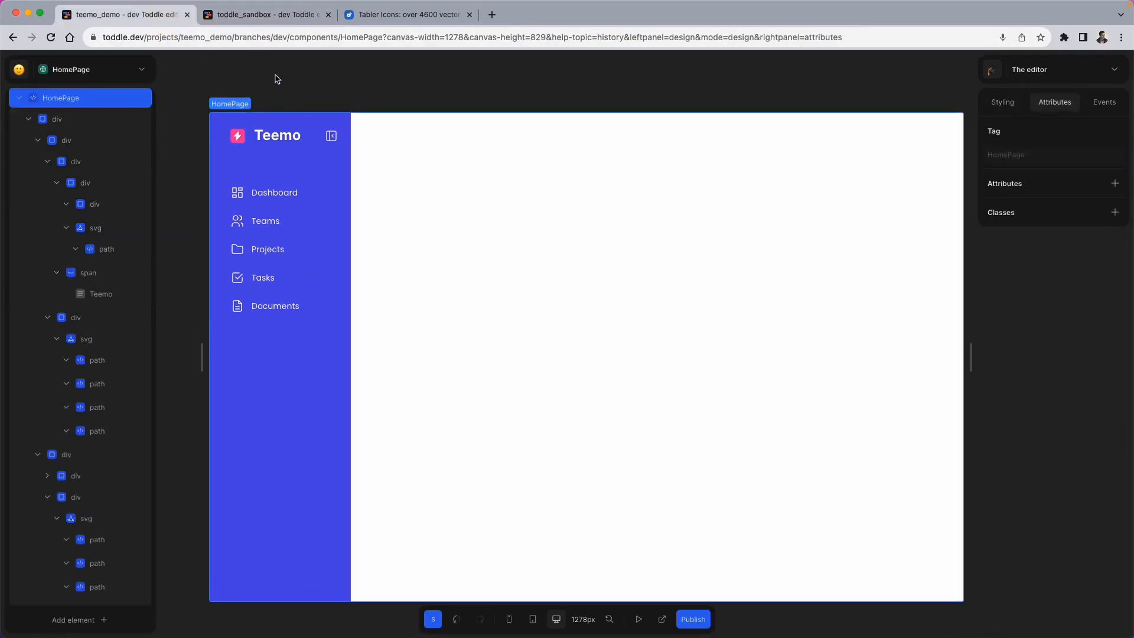
{"action": "left_click", "coordinate": [278, 18]}
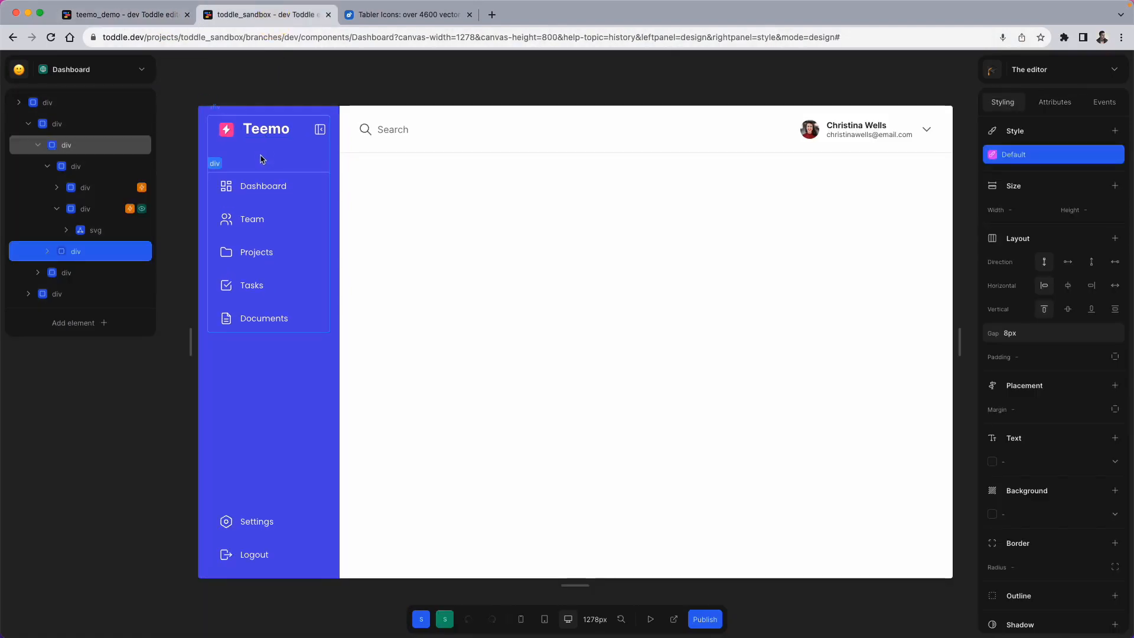
{"action": "left_click", "coordinate": [168, 19]}
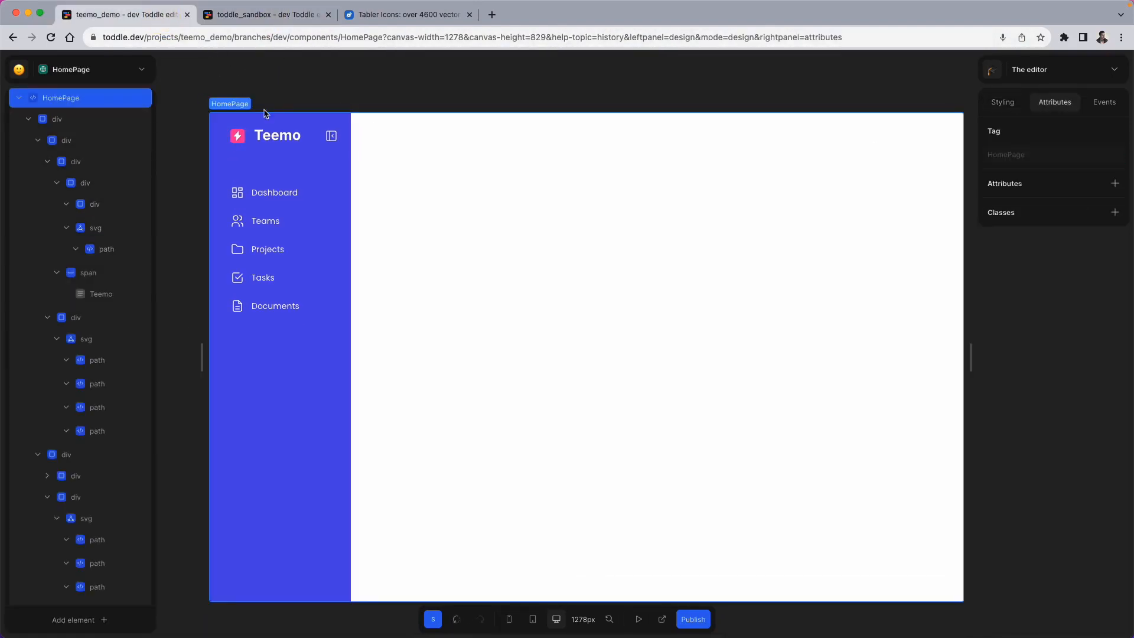
{"action": "left_click", "coordinate": [255, 17]}
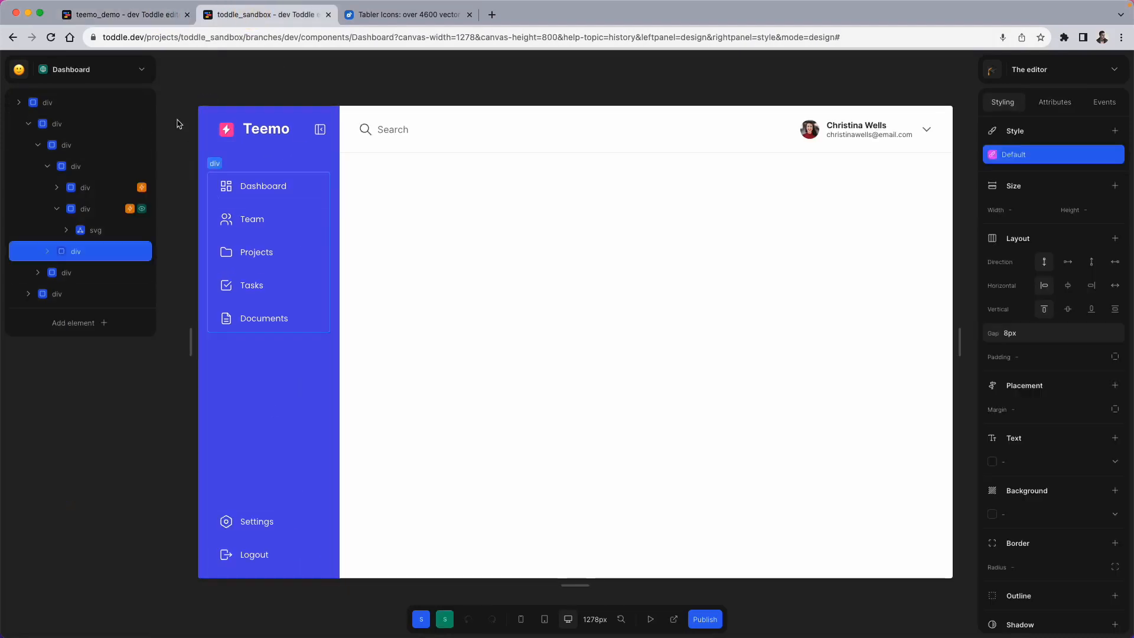
{"action": "left_click", "coordinate": [157, 19]}
{"action": "left_click", "coordinate": [324, 306]}
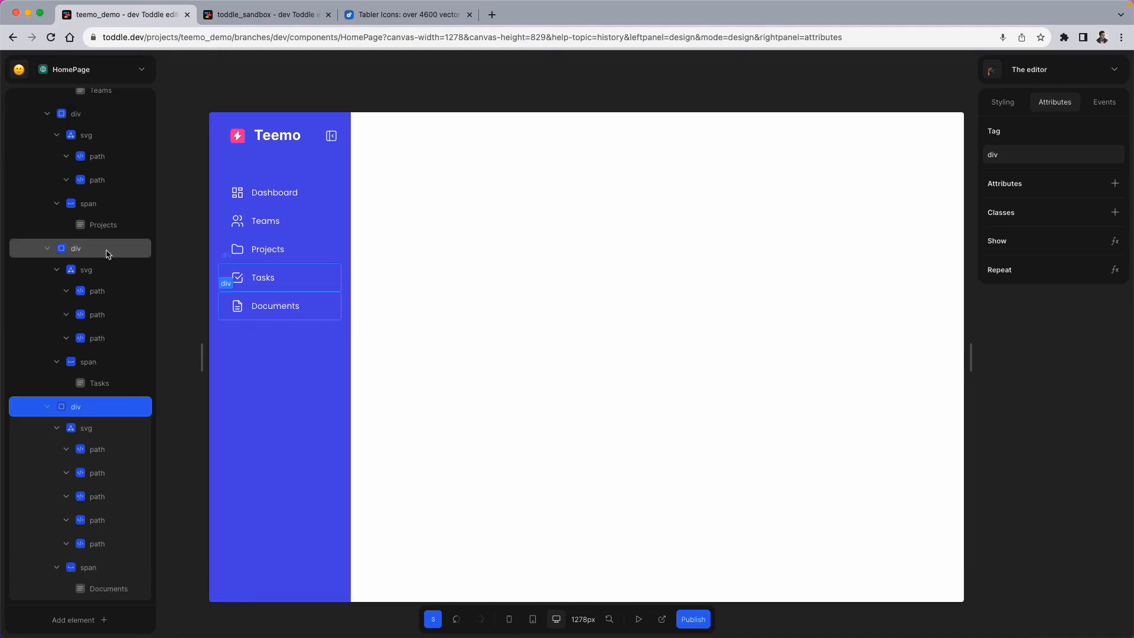
{"action": "left_click", "coordinate": [299, 212]}
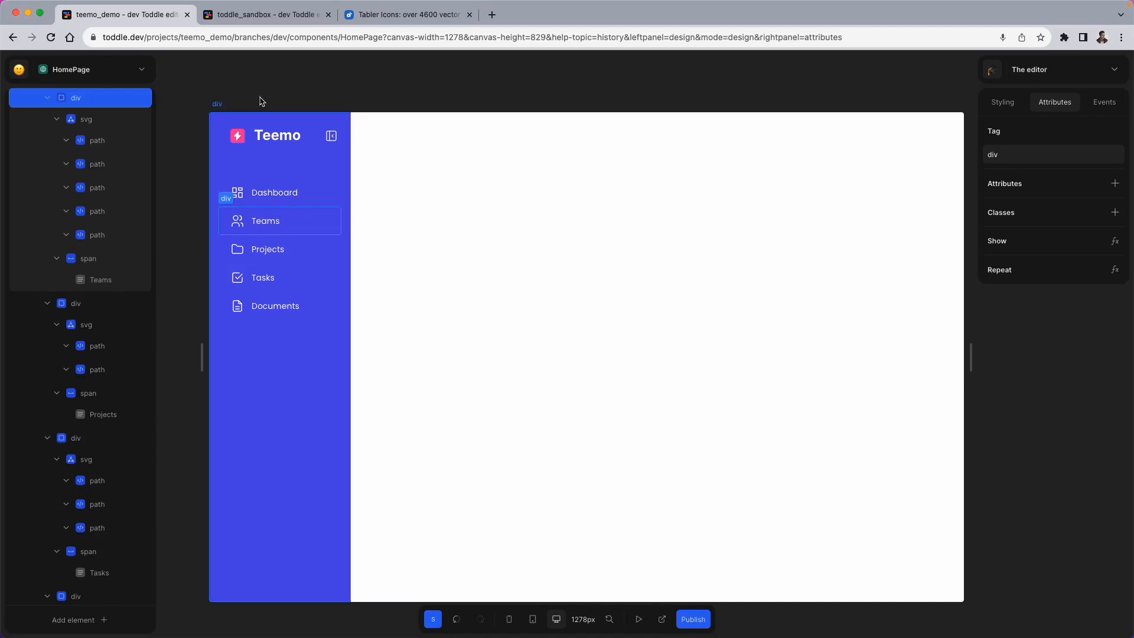
{"action": "left_click", "coordinate": [246, 14]}
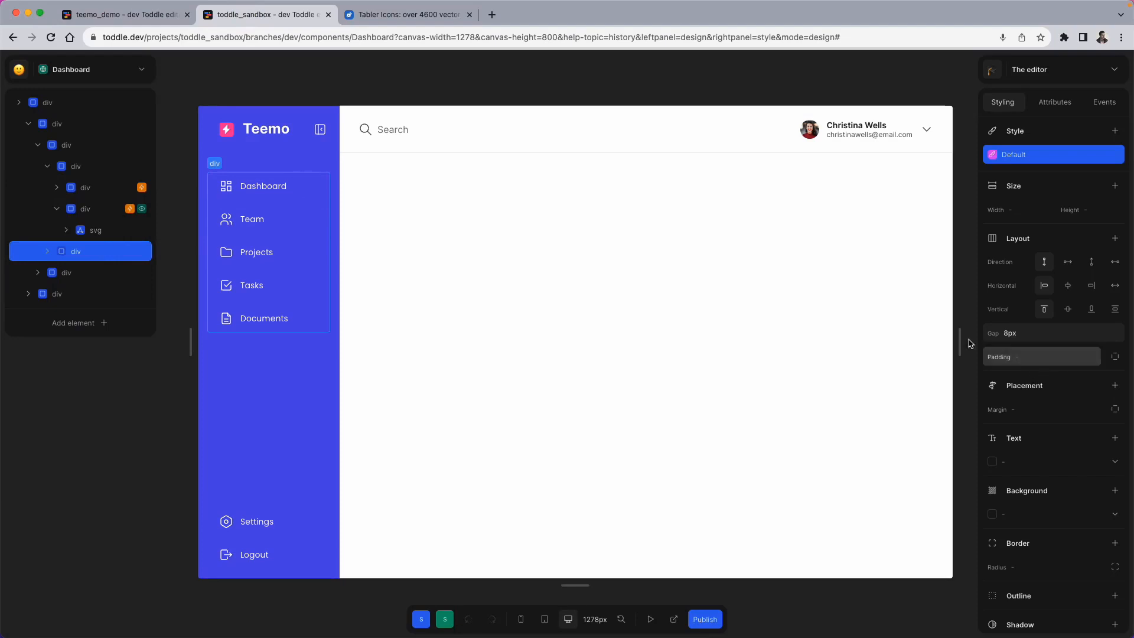
Step: Set the gap of the div containing all menu items in teemo_demo to 8px
{"action": "left_click", "coordinate": [163, 22]}
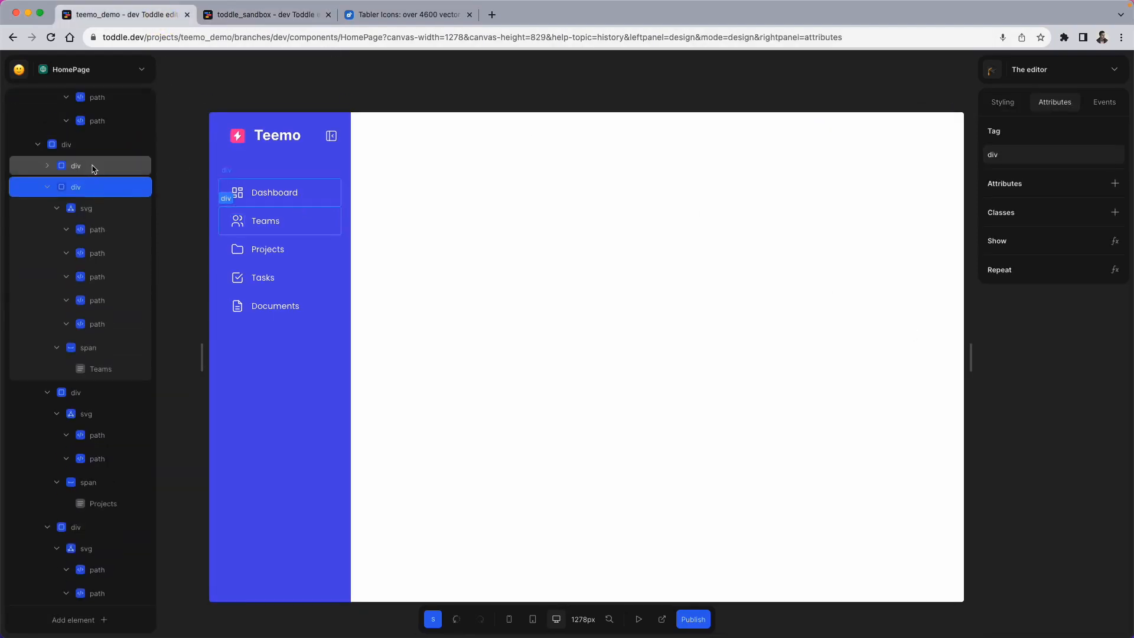
{"action": "left_click", "coordinate": [94, 146]}
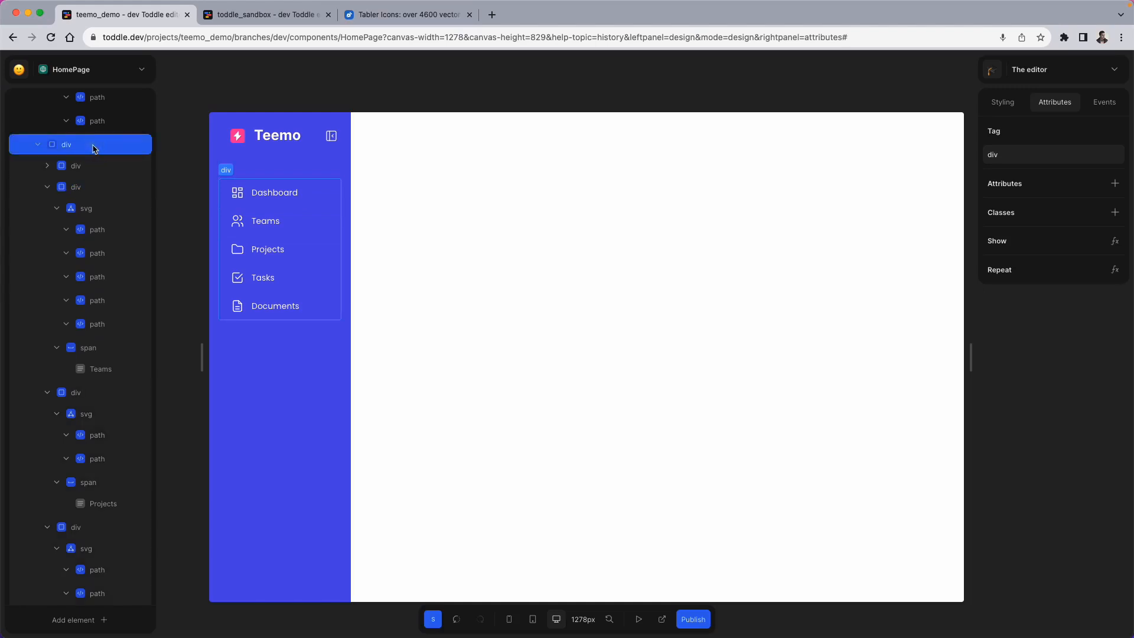
{"action": "left_click", "coordinate": [1003, 101]}
{"action": "scroll", "coordinate": [1031, 386], "scroll_direction": "down", "scroll_amount": 2}
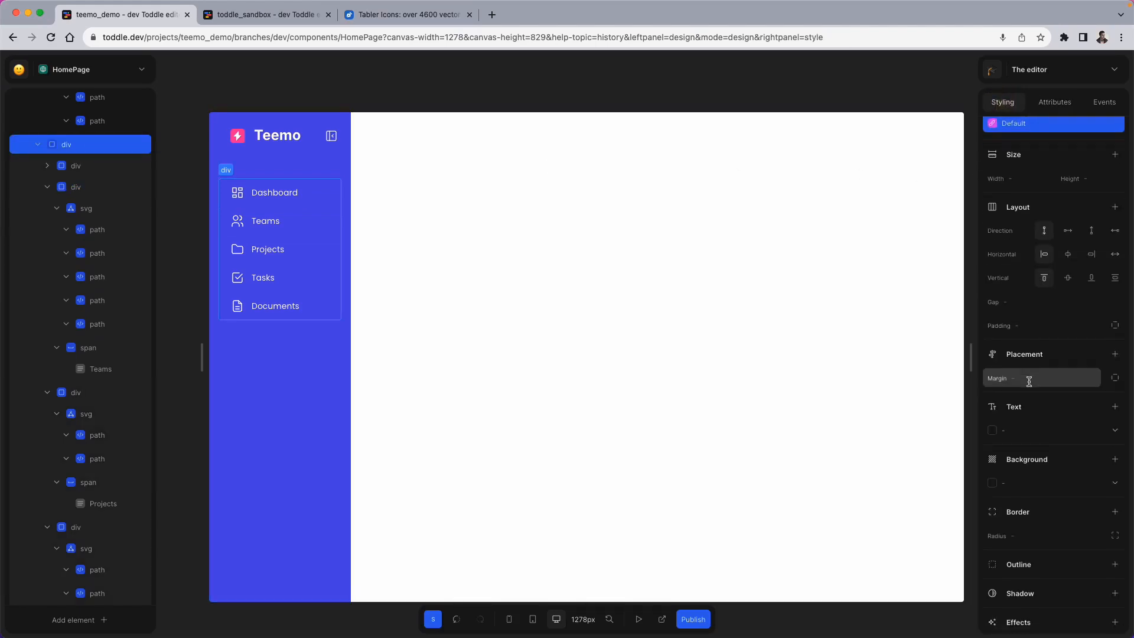
{"action": "left_click", "coordinate": [1017, 298]}
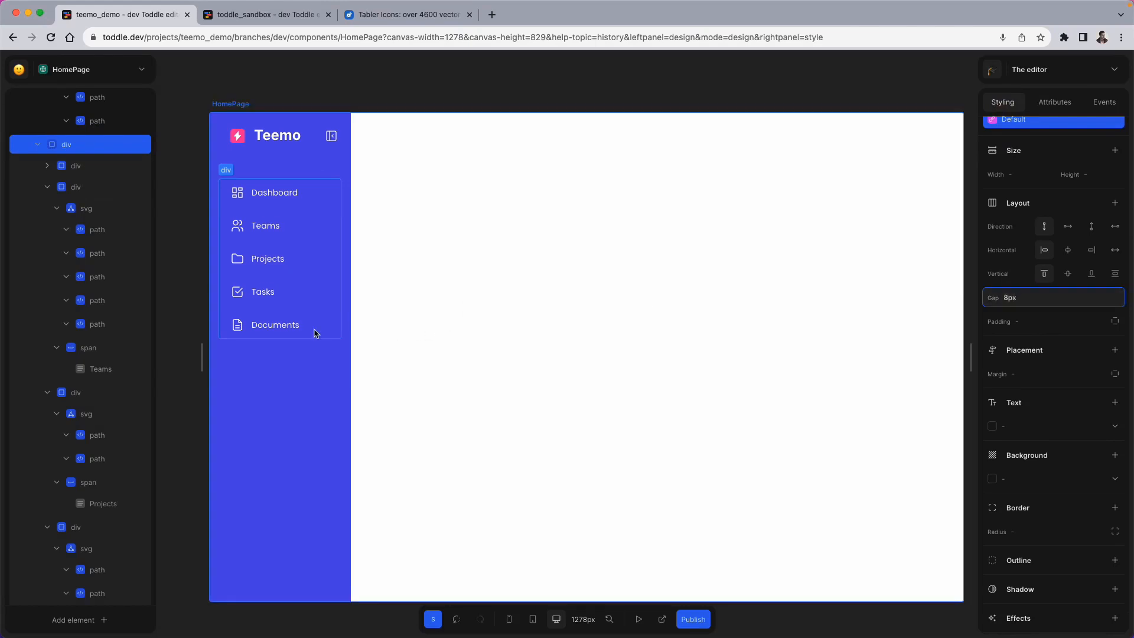
Step: Try twice to paste a copy of the Documents item into the menu container, undoing each paste
{"action": "left_click", "coordinate": [301, 324]}
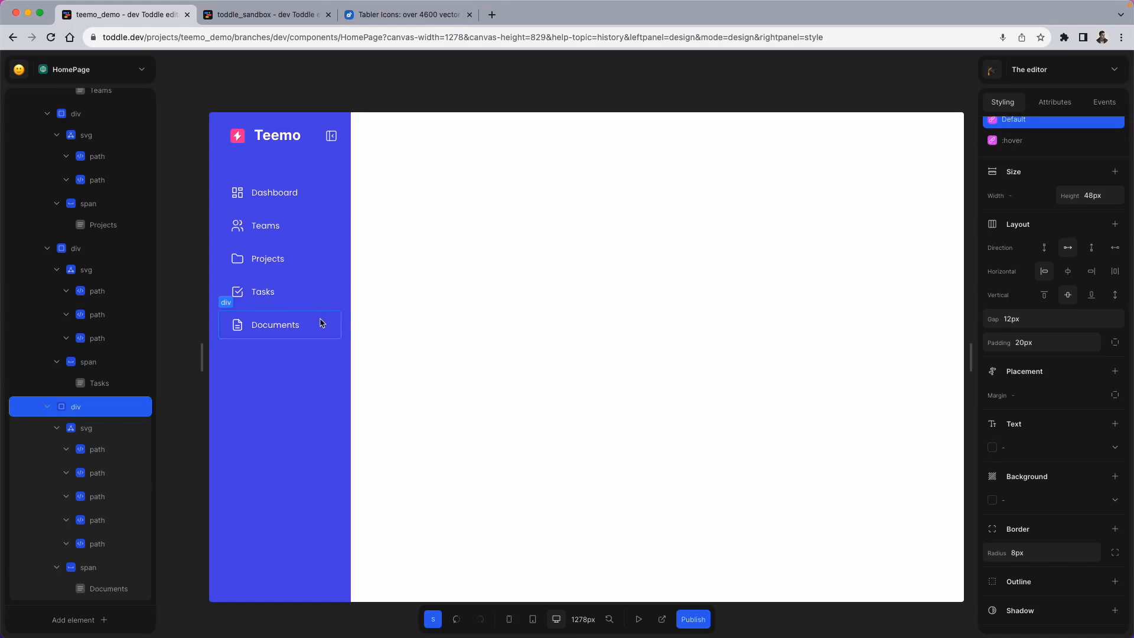
{"action": "left_click", "coordinate": [44, 407]}
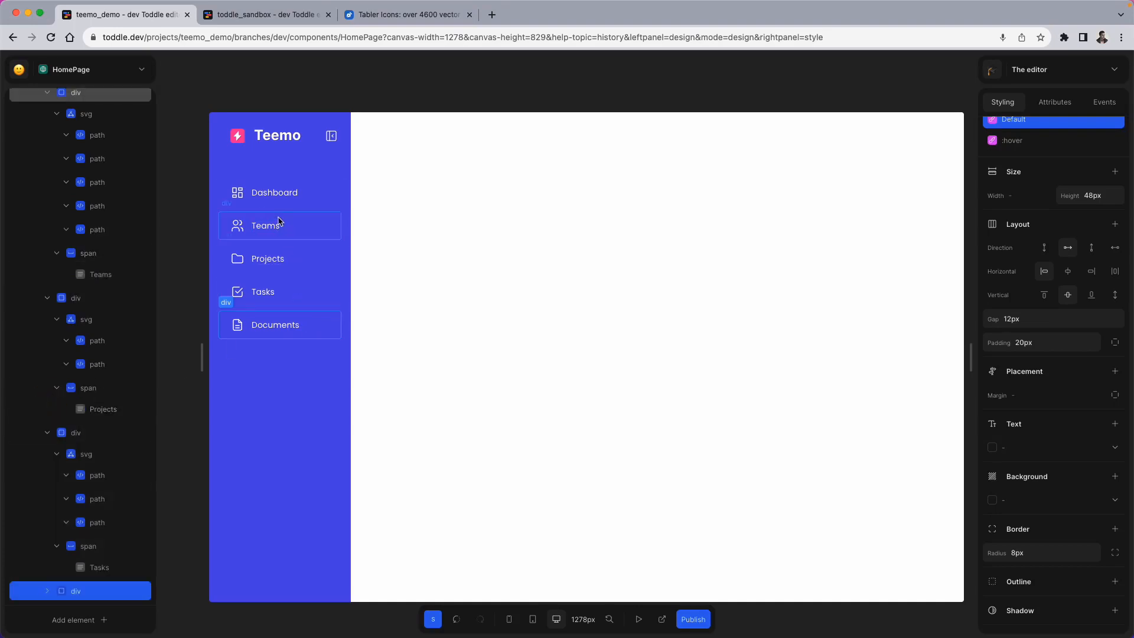
{"action": "left_click", "coordinate": [279, 213]}
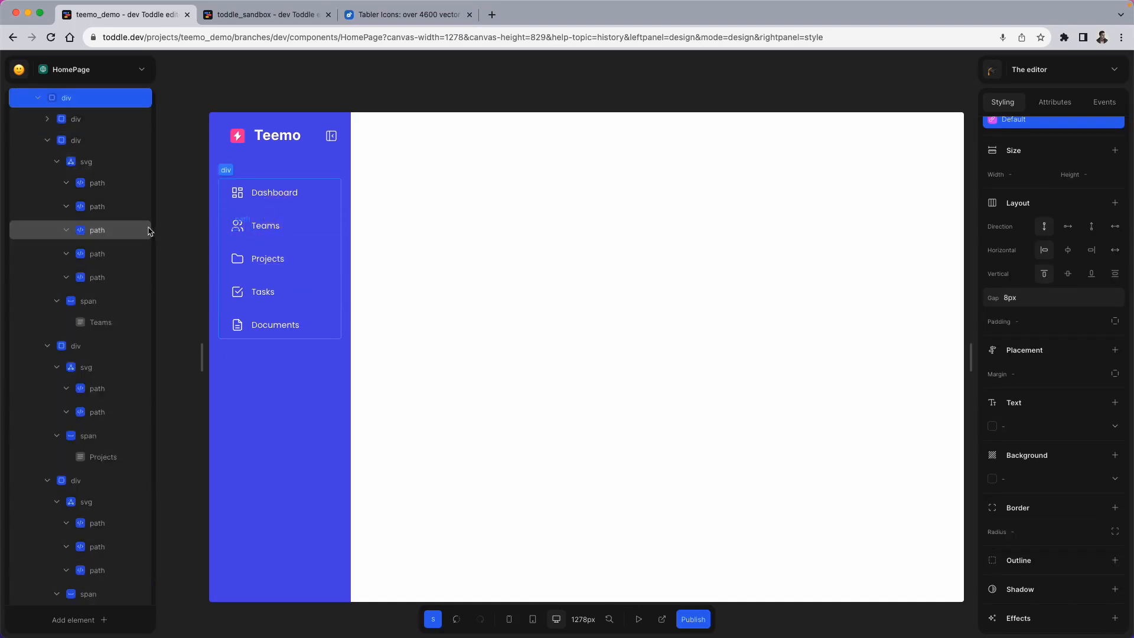
{"action": "scroll", "coordinate": [118, 207], "scroll_direction": "up", "scroll_amount": 1}
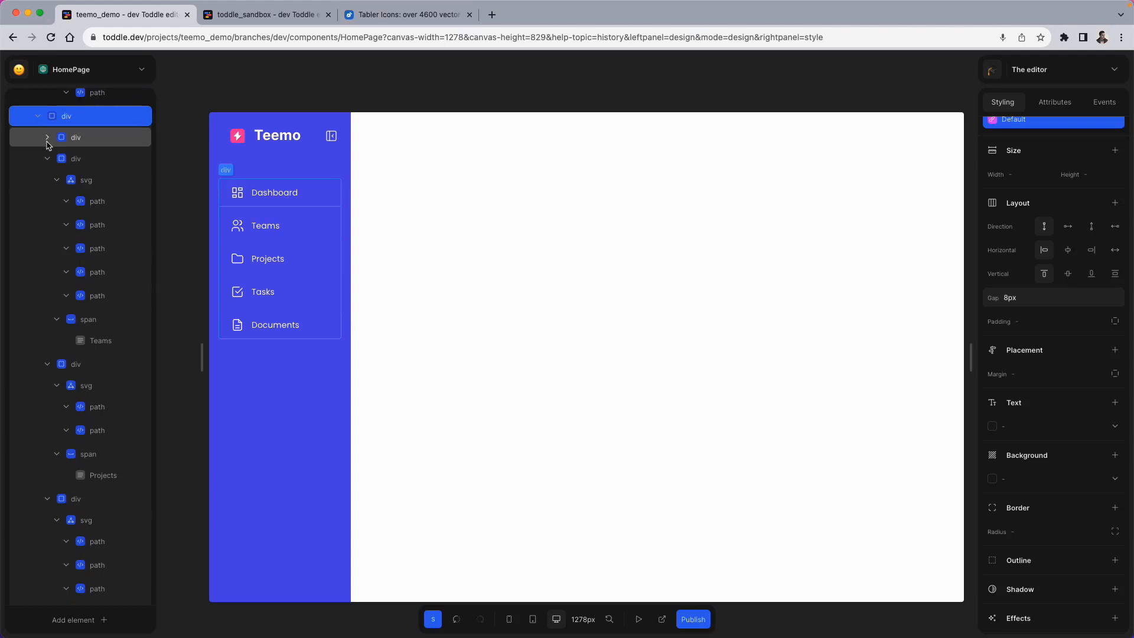
{"action": "left_click", "coordinate": [61, 118]}
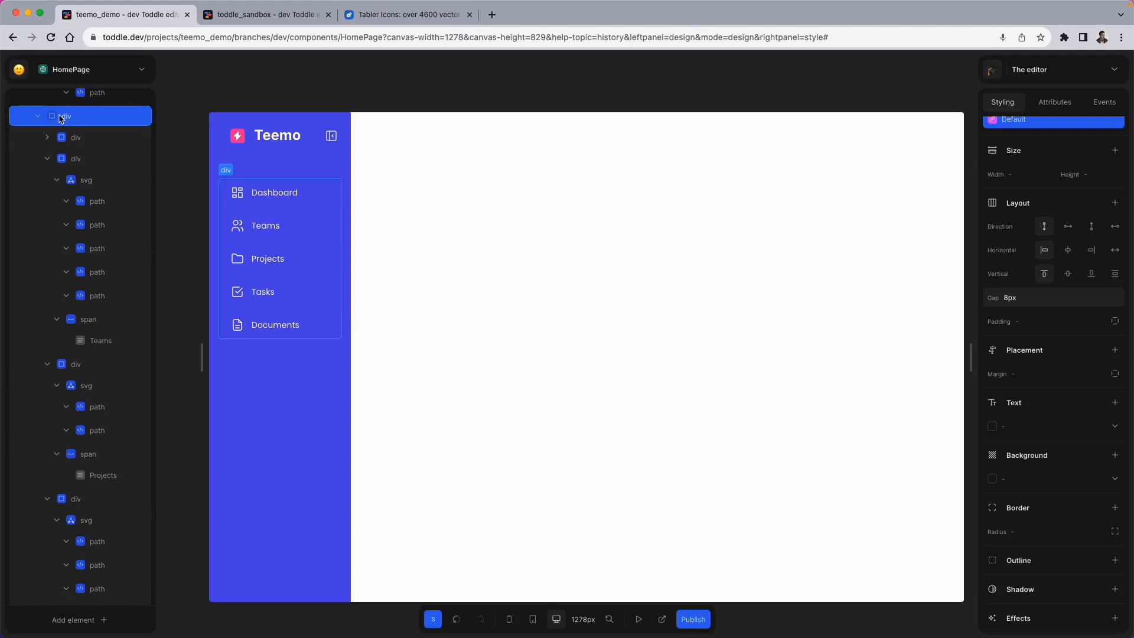
{"action": "type", "text": "#ffffff"}
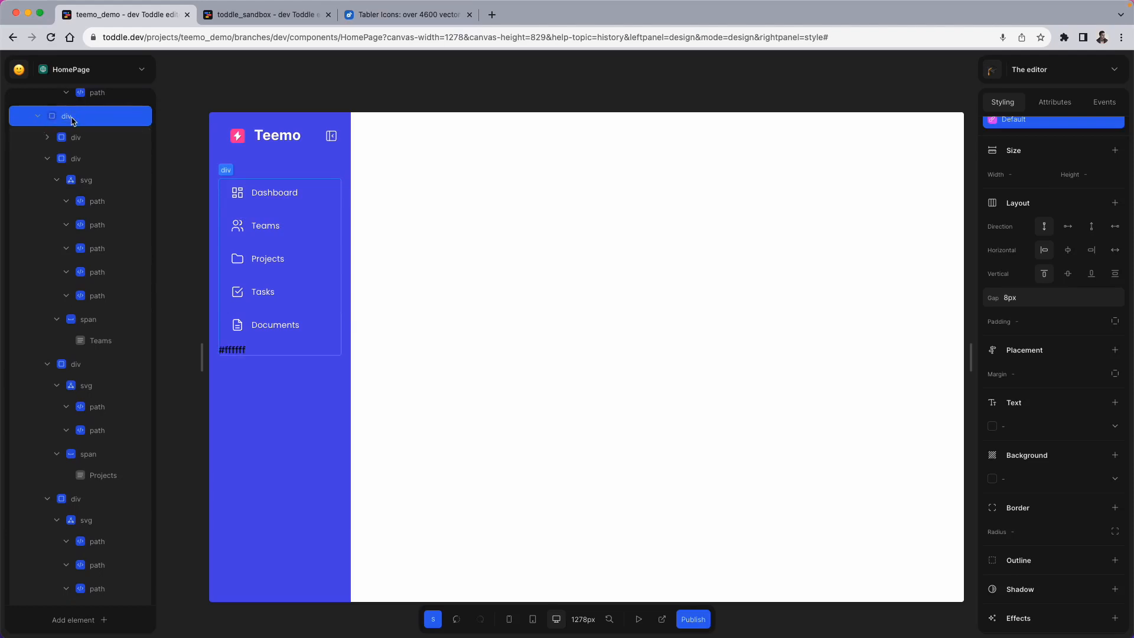
{"action": "key", "text": "ctrl+z"}
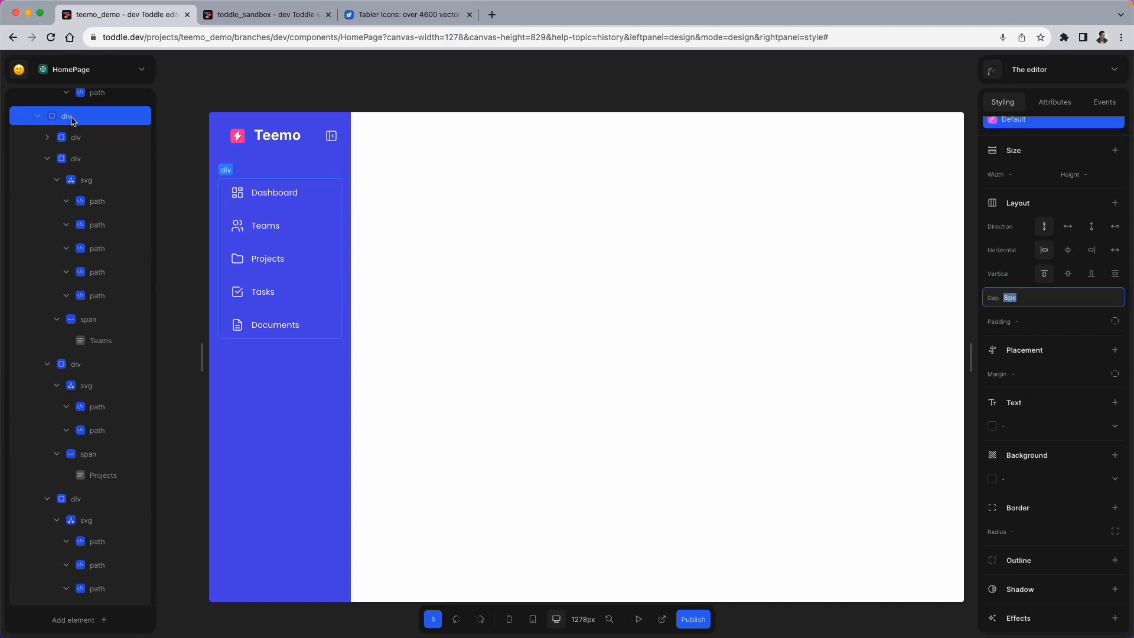
{"action": "left_click", "coordinate": [323, 322]}
{"action": "scroll", "coordinate": [91, 136], "scroll_direction": "up", "scroll_amount": 3}
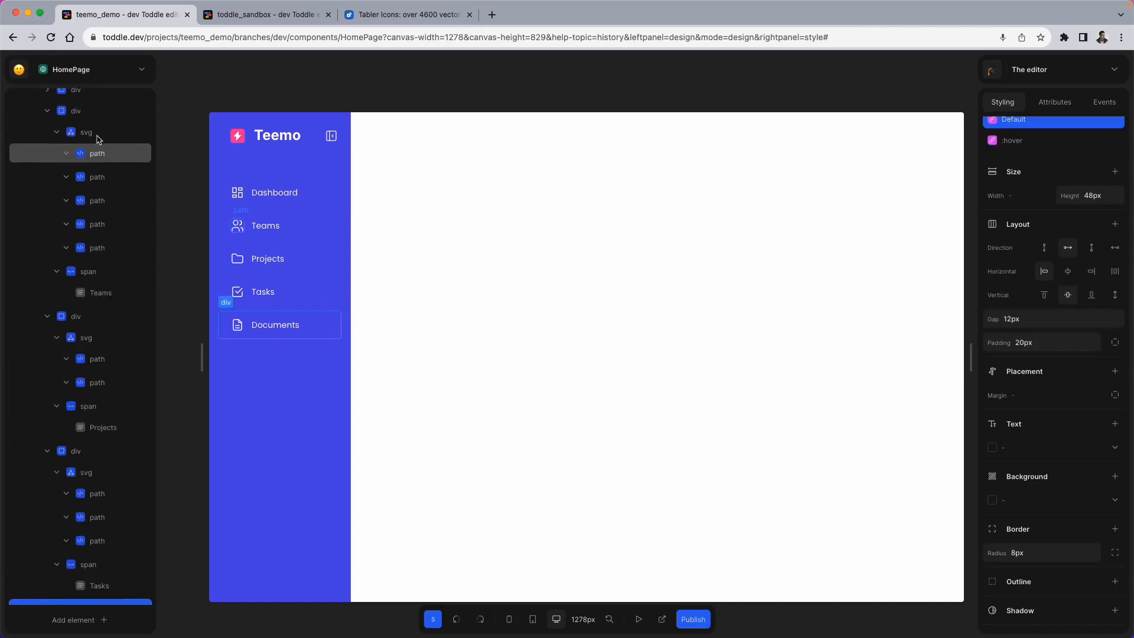
{"action": "left_click", "coordinate": [275, 210]}
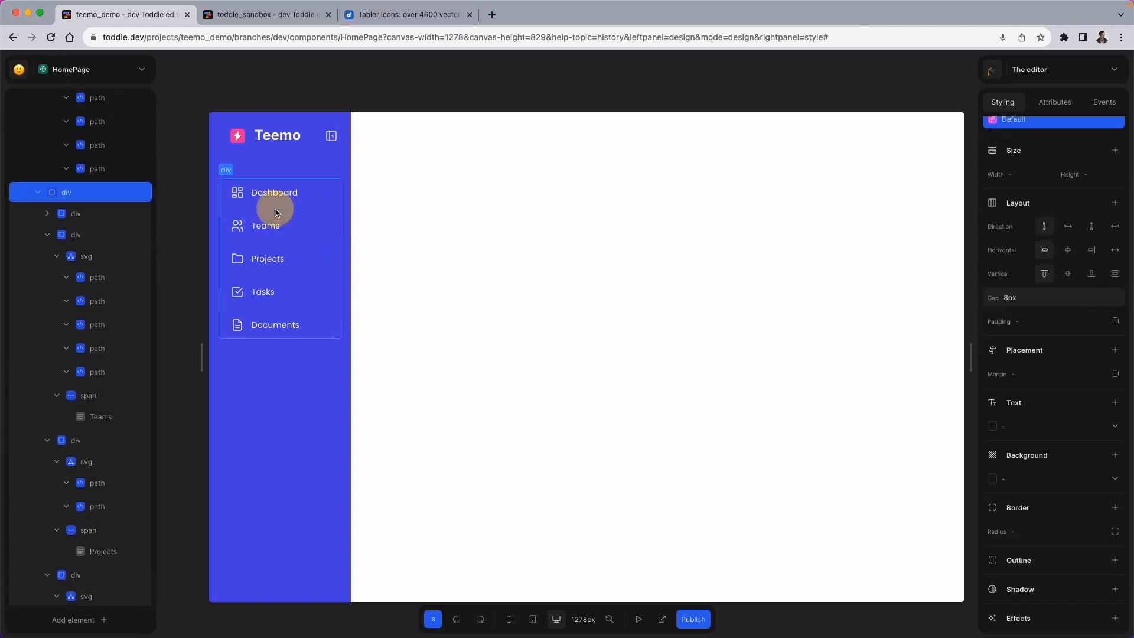
{"action": "left_click", "coordinate": [99, 196]}
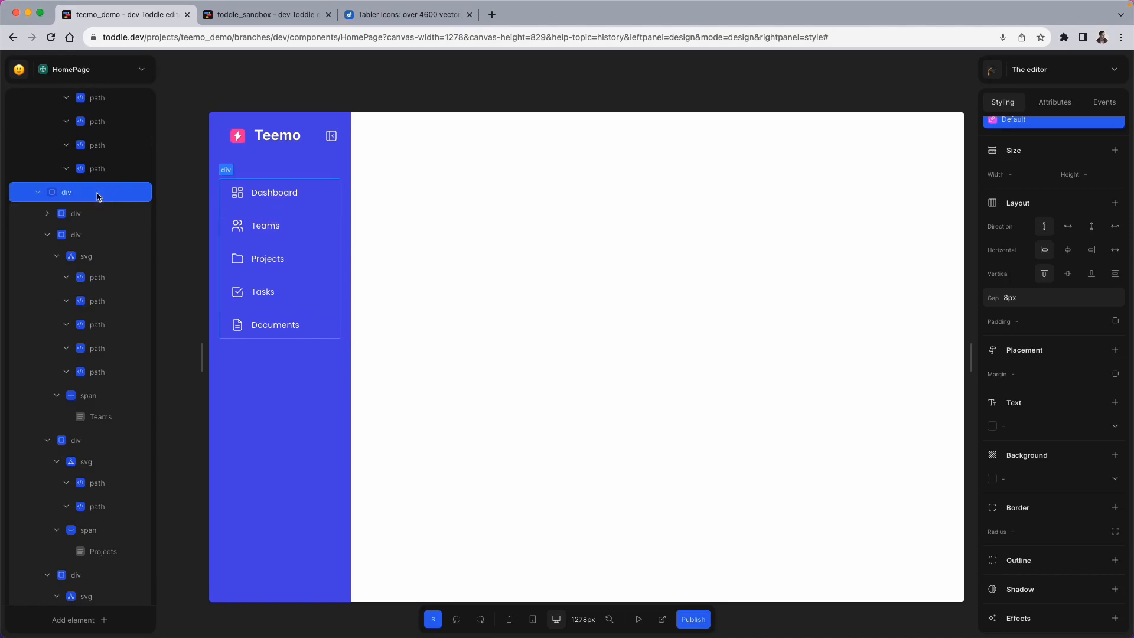
{"action": "type", "text": "#ffffff"}
{"action": "key", "text": "super+z"}
Step: Copy the Documents item's div and paste it into the menu container as a sixth item
{"action": "left_click", "coordinate": [280, 320]}
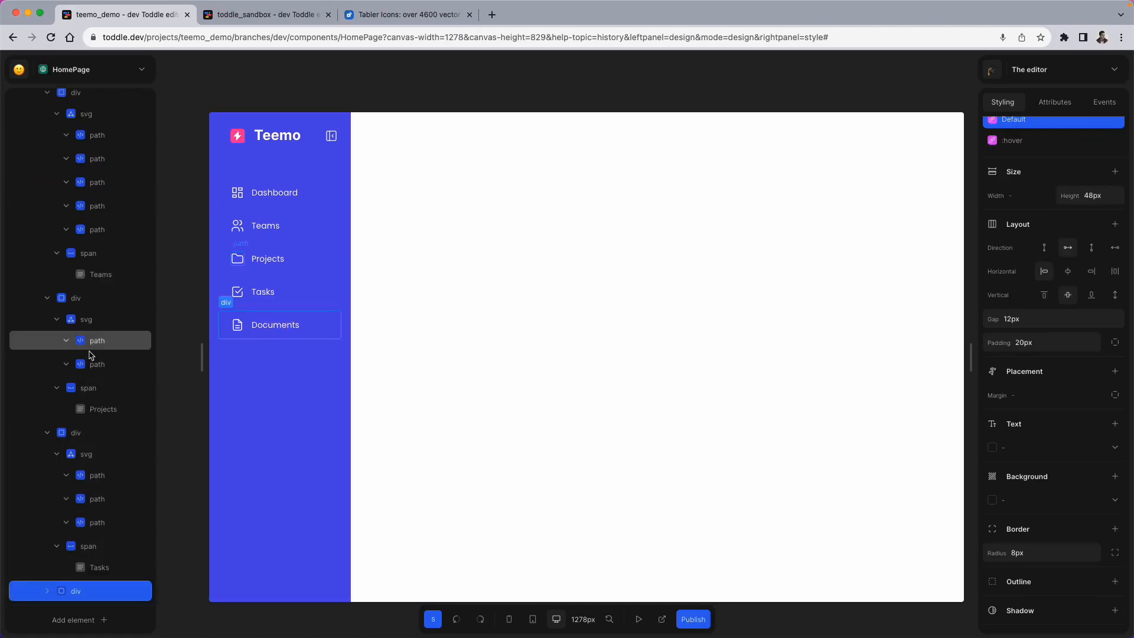
{"action": "left_click", "coordinate": [68, 592]}
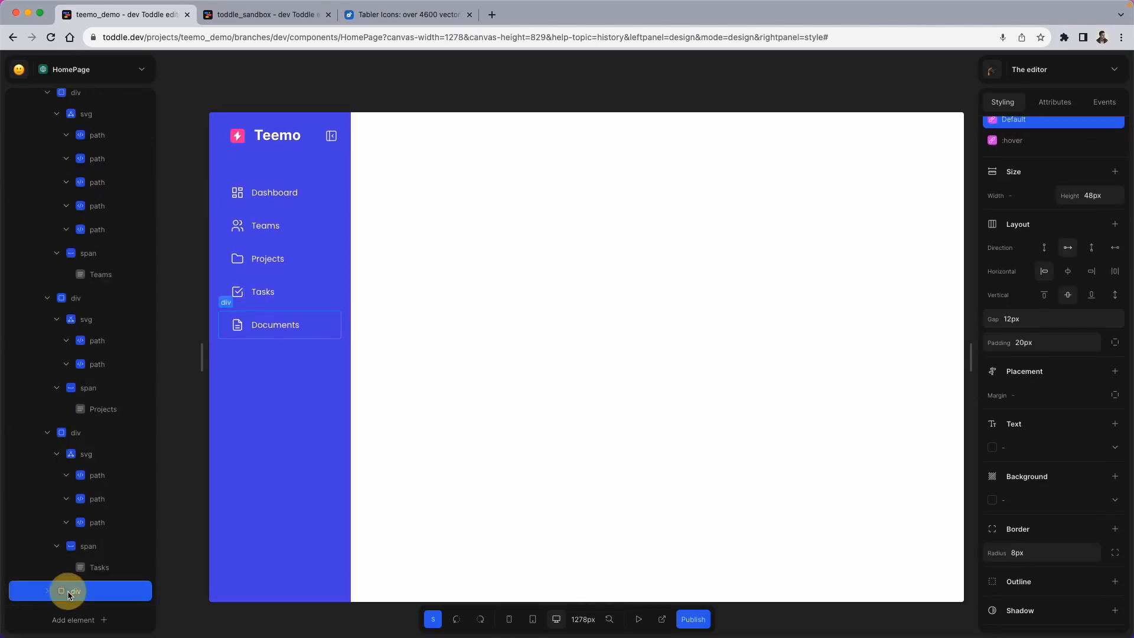
{"action": "scroll", "coordinate": [91, 537], "scroll_direction": "up", "scroll_amount": 10}
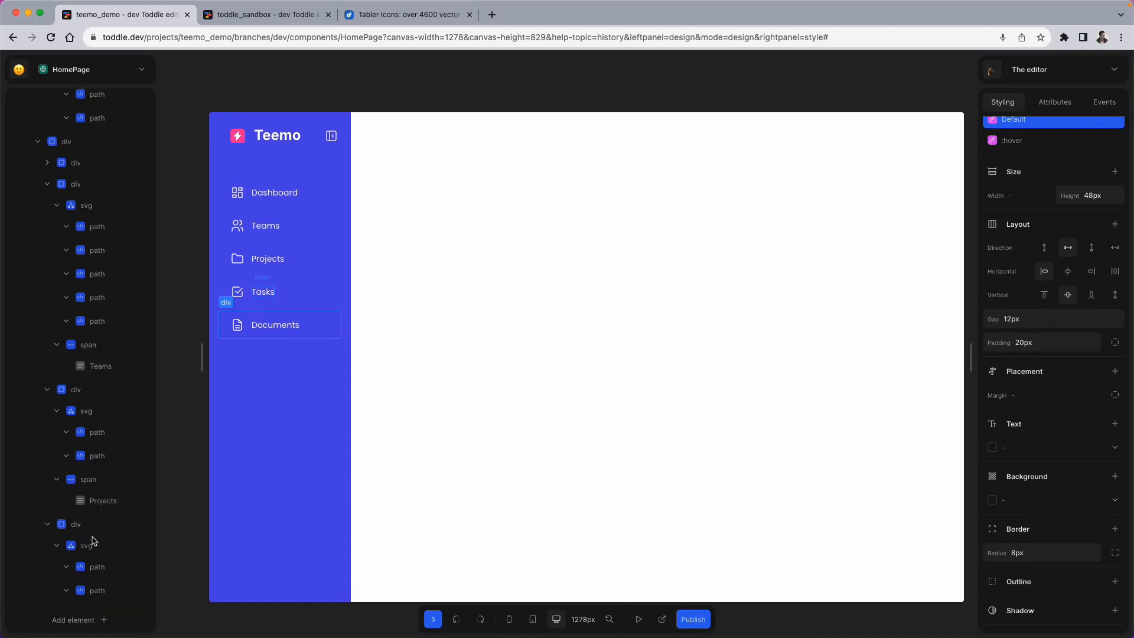
{"action": "left_click", "coordinate": [274, 244]}
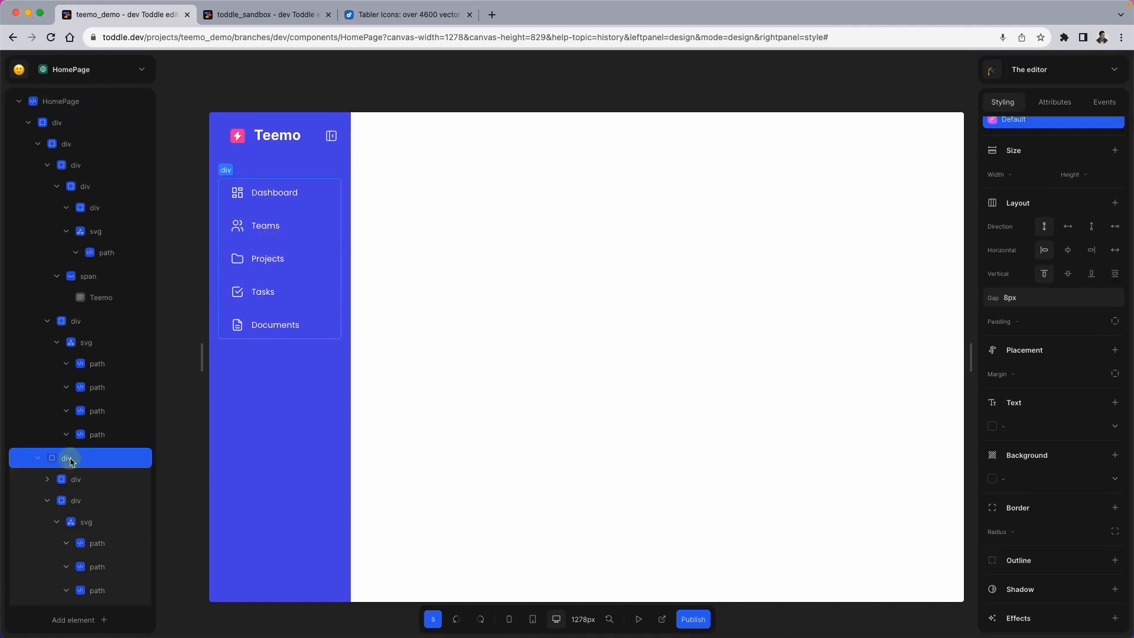
{"action": "key", "text": "super+d"}
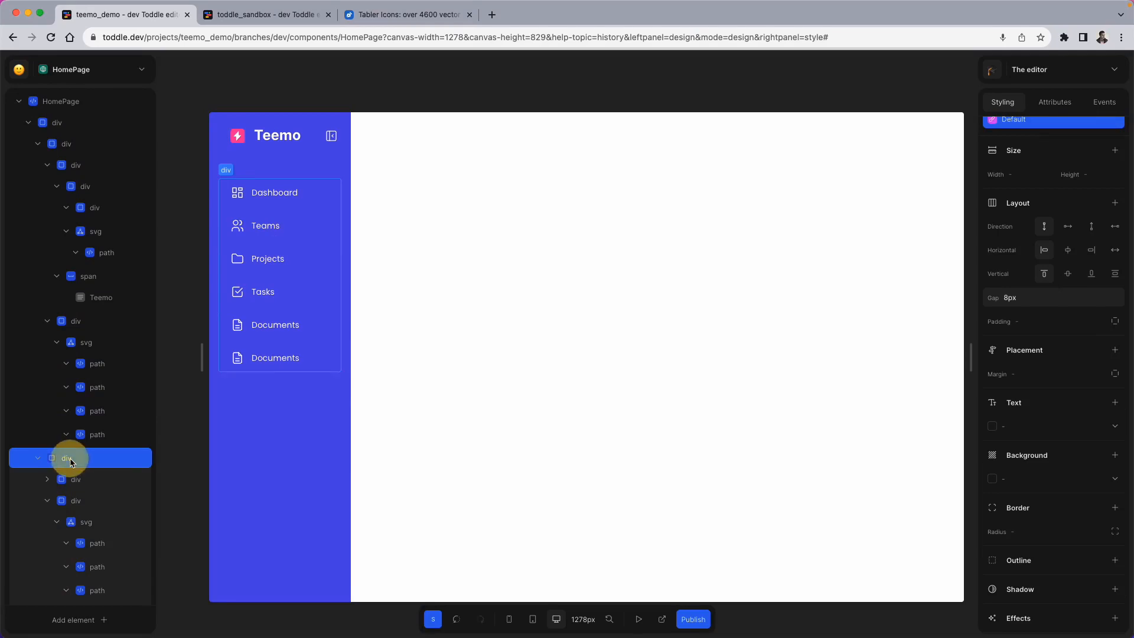
Step: Add another copy of the Documents item to the menu container and change the sixth menu item's text to Settings
{"action": "key", "text": "super+d"}
{"action": "left_click", "coordinate": [274, 362]}
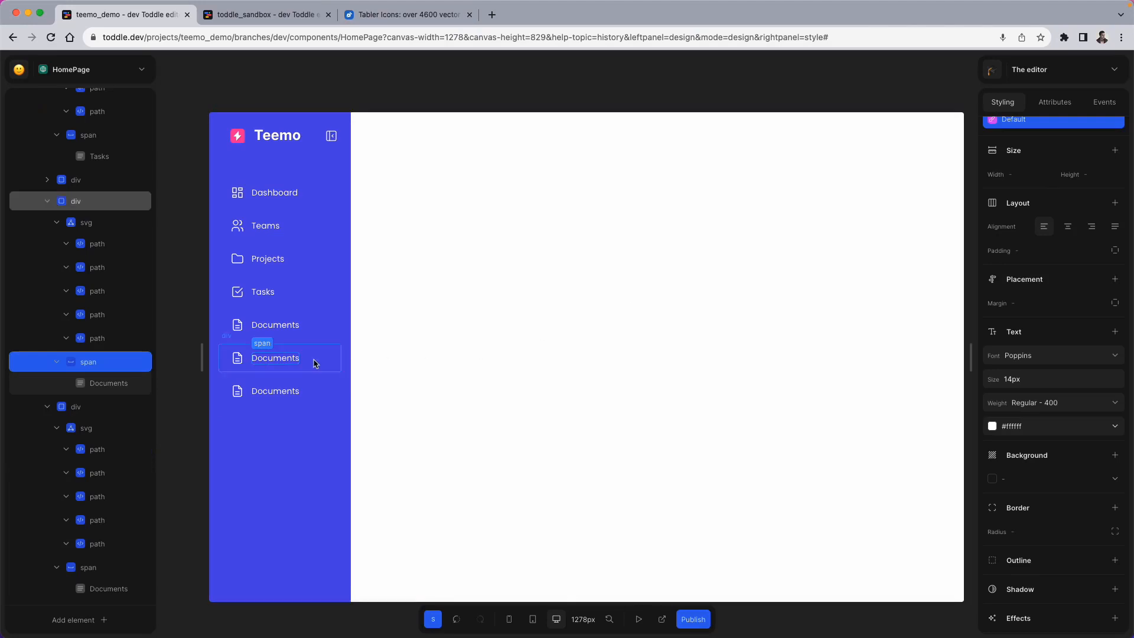
{"action": "double_click", "coordinate": [274, 362]}
{"action": "triple_click", "coordinate": [1034, 230]}
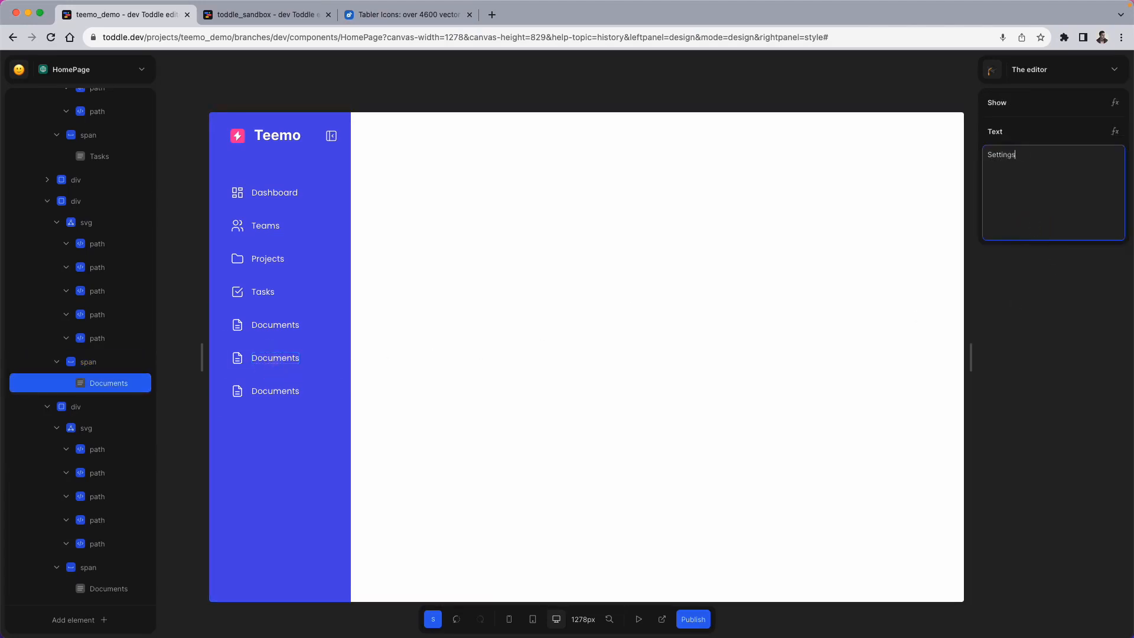
Step: Change the text of the seventh menu item to Logout
{"action": "left_click", "coordinate": [277, 393]}
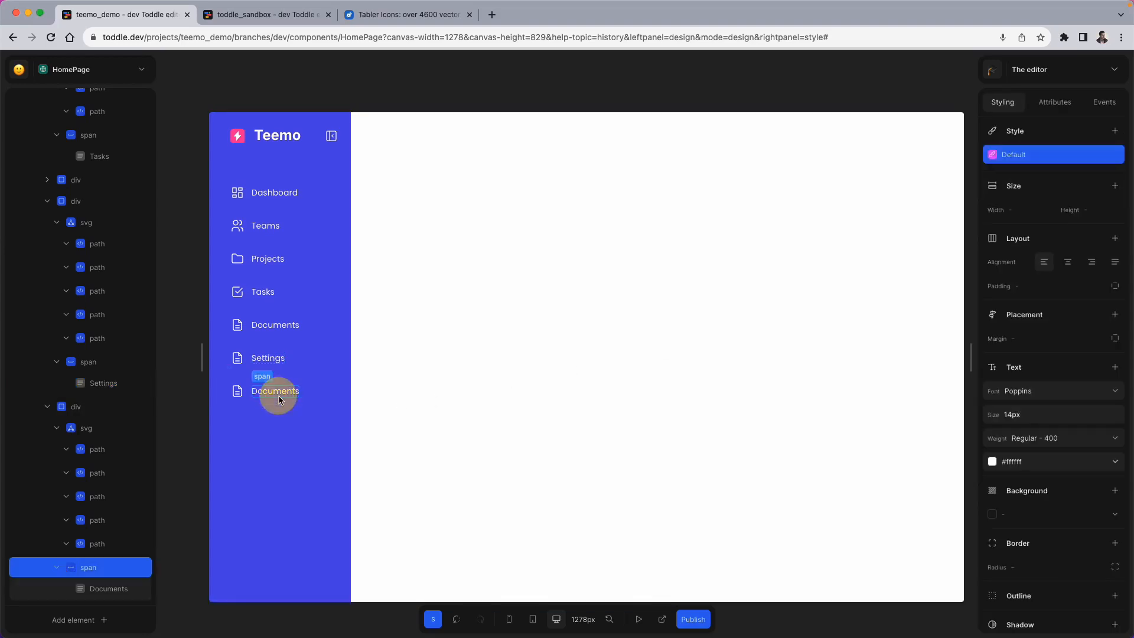
{"action": "double_click", "coordinate": [279, 391]}
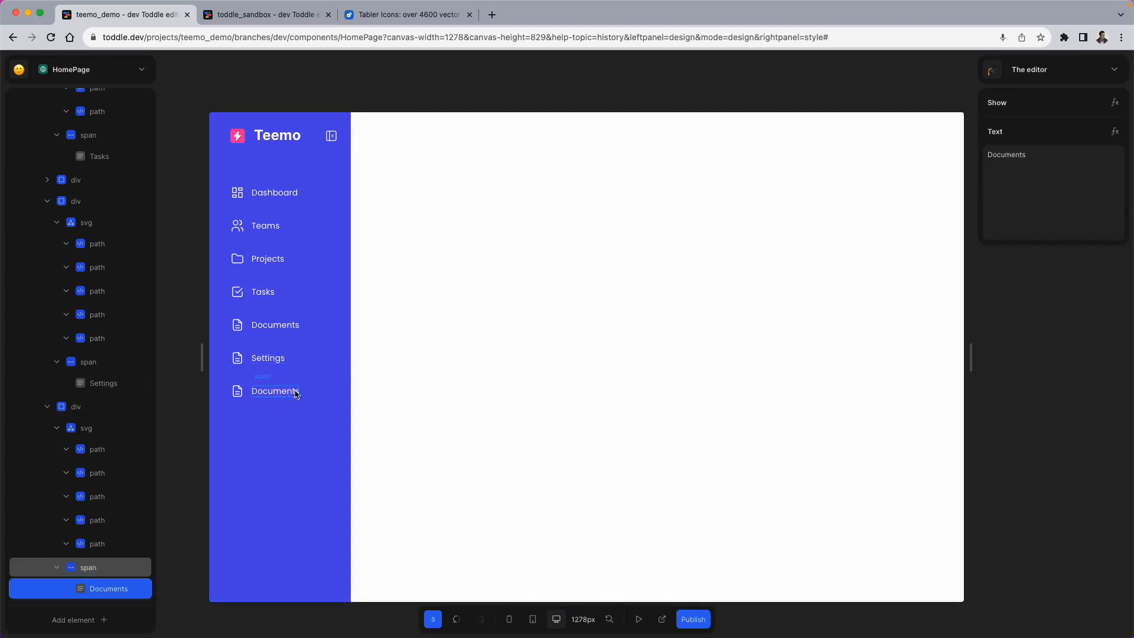
{"action": "left_click", "coordinate": [1027, 206]}
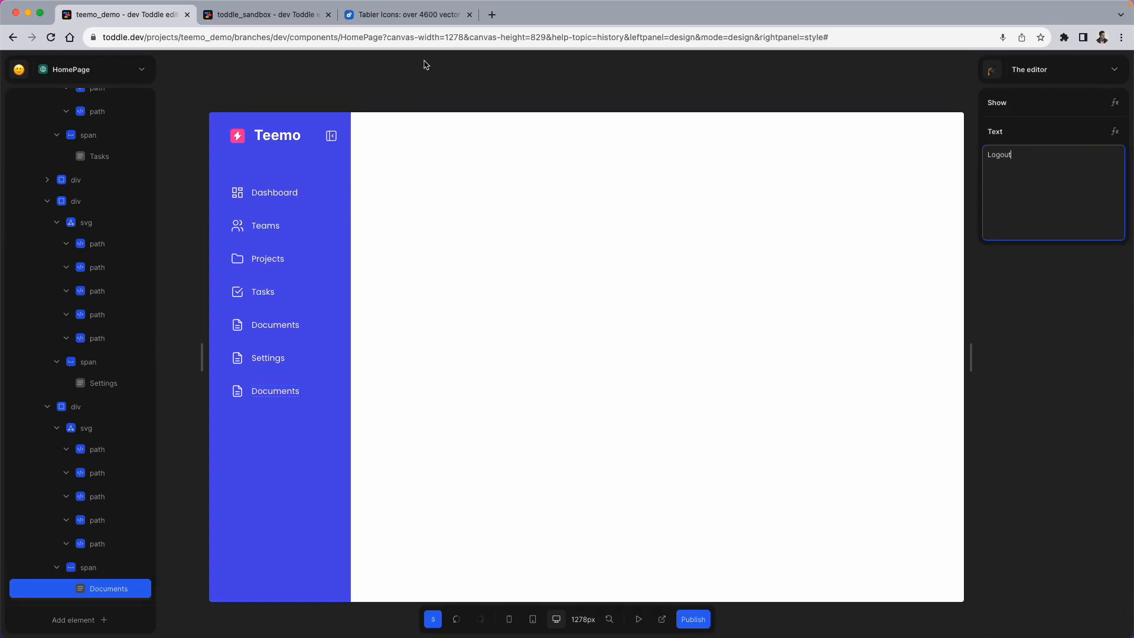
Step: Search Tabler Icons for settings and copy the SVG of the settings-2 icon
{"action": "left_click", "coordinate": [413, 14]}
{"action": "scroll", "coordinate": [456, 147], "scroll_direction": "up", "scroll_amount": 10}
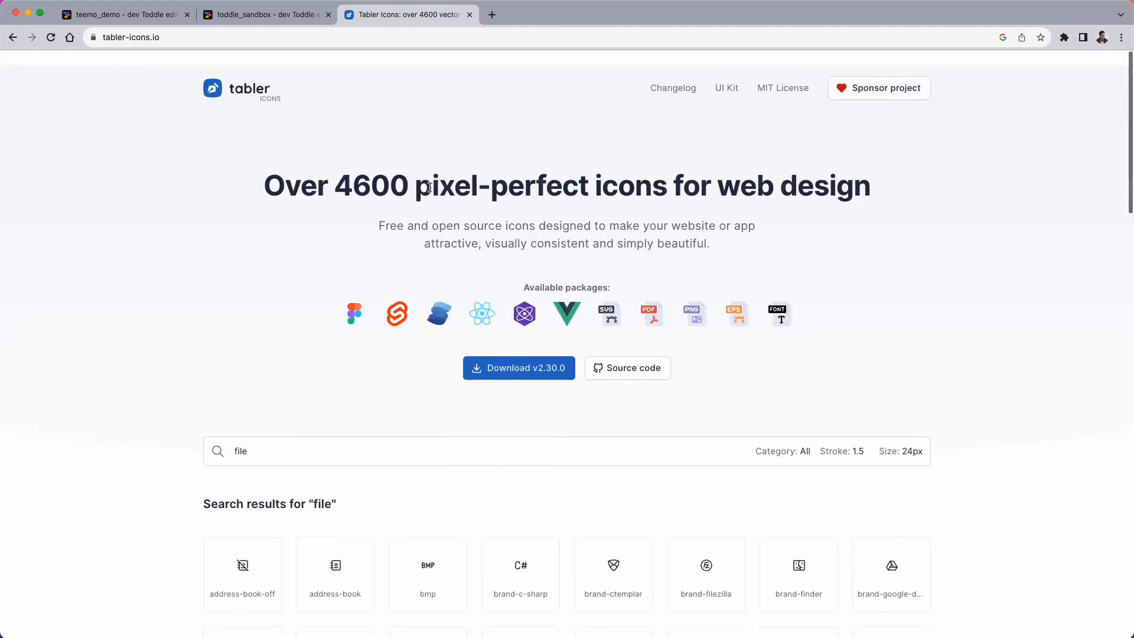
{"action": "scroll", "coordinate": [429, 187], "scroll_direction": "down", "scroll_amount": 1}
{"action": "left_click", "coordinate": [303, 435]}
{"action": "key", "text": "super+a"}
{"action": "type", "text": "se"}
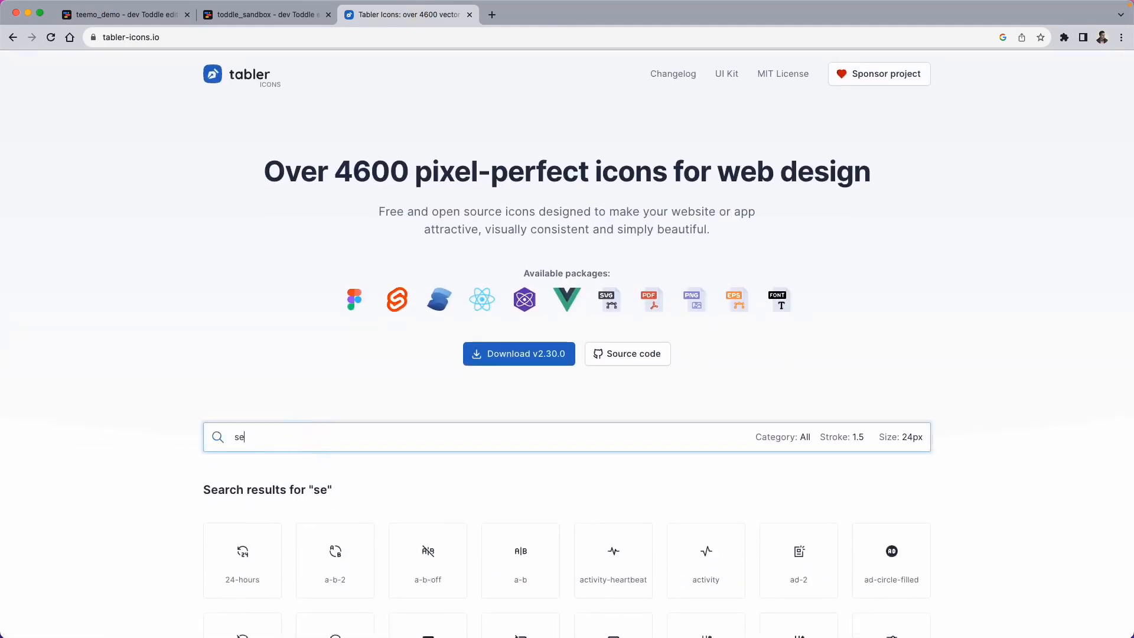
{"action": "type", "text": "ttings"}
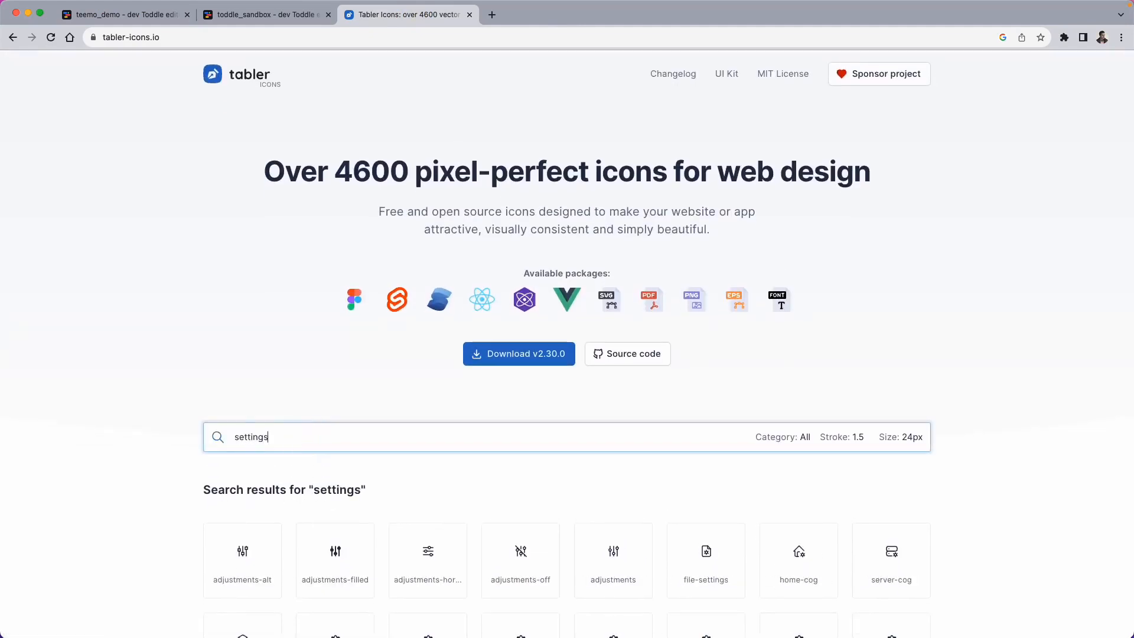
{"action": "scroll", "coordinate": [639, 431], "scroll_direction": "down", "scroll_amount": 7}
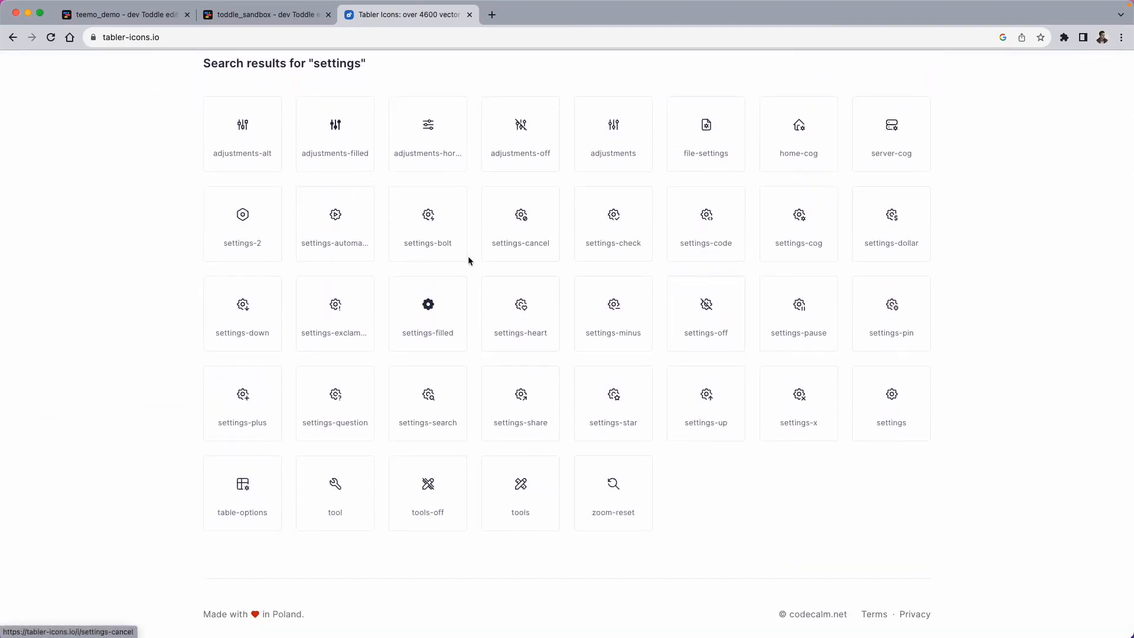
{"action": "left_click", "coordinate": [263, 233]}
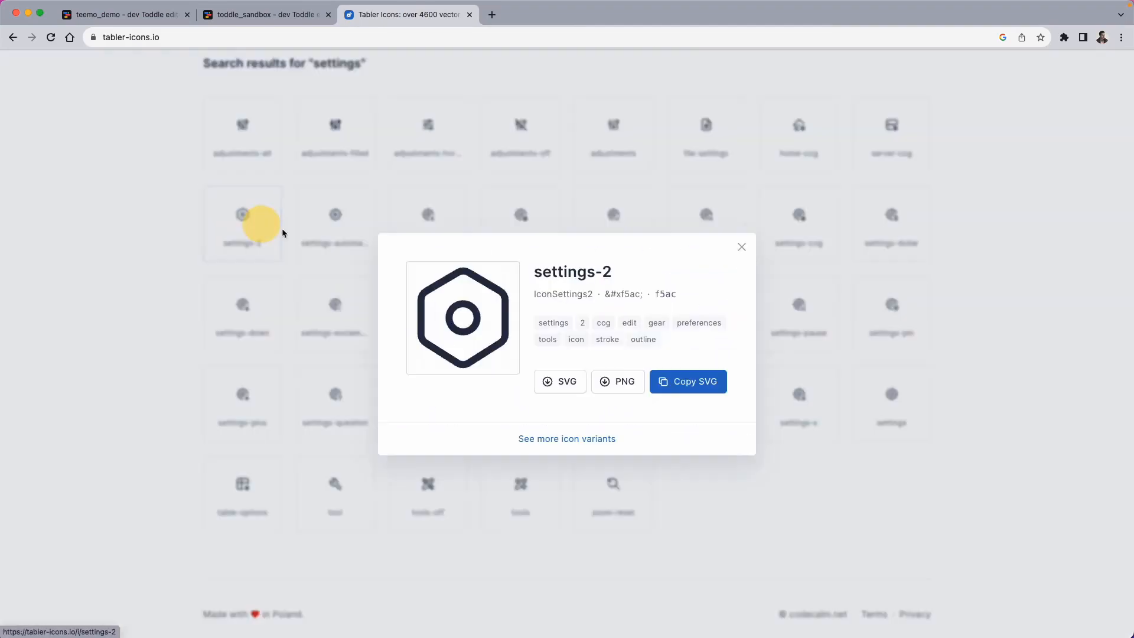
{"action": "left_click", "coordinate": [712, 397]}
Step: In teemo_demo, replace the Settings item's document icon with the copied settings-2 SVG, placed before the text
{"action": "key", "text": "super+1"}
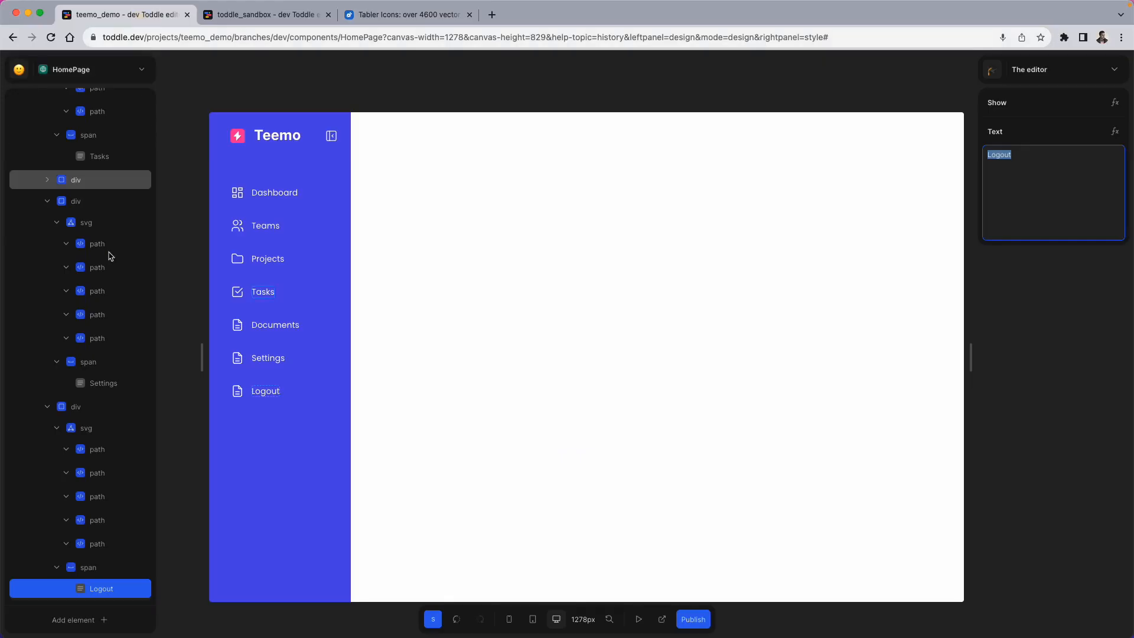
{"action": "left_click", "coordinate": [288, 361]}
{"action": "left_click", "coordinate": [72, 204]}
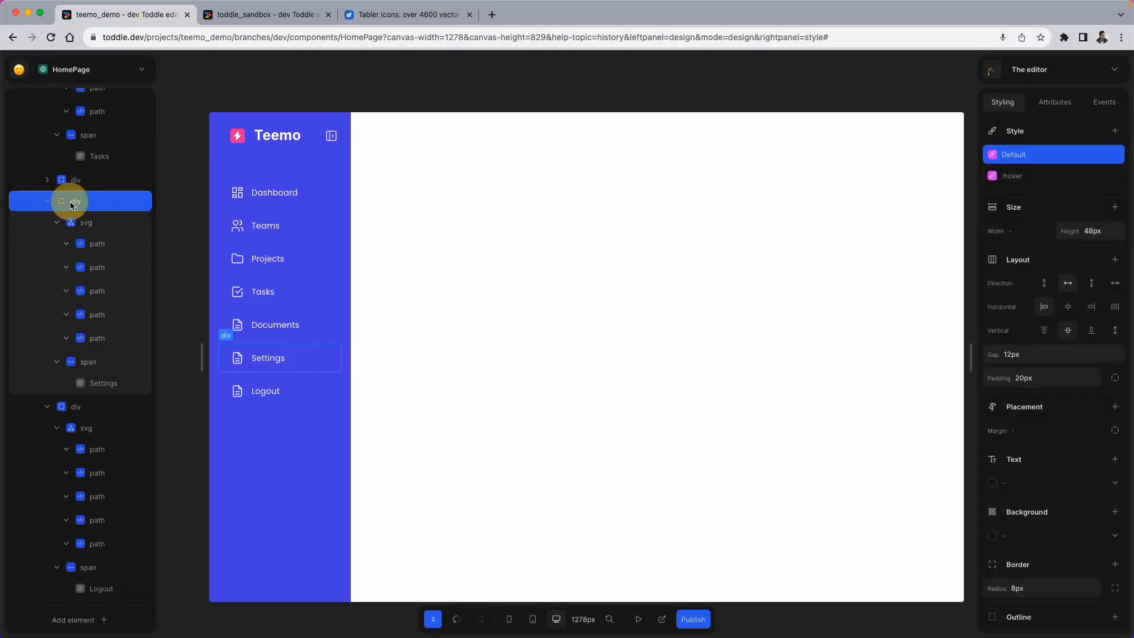
{"action": "key", "text": "super+v"}
{"action": "left_click", "coordinate": [79, 219]}
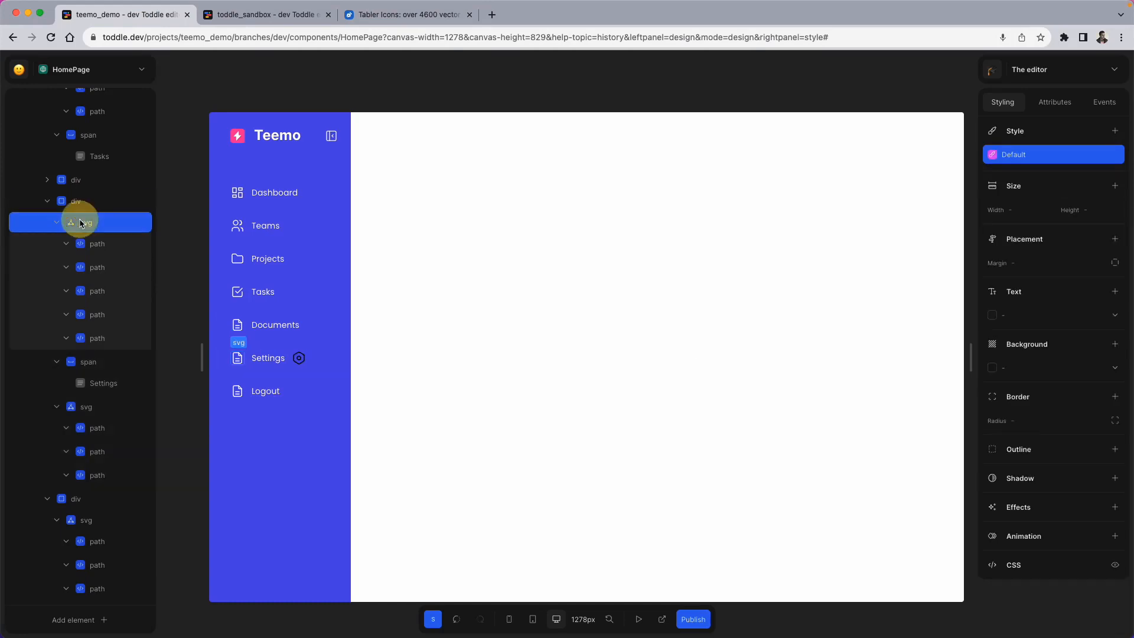
{"action": "key", "text": "BackSpace"}
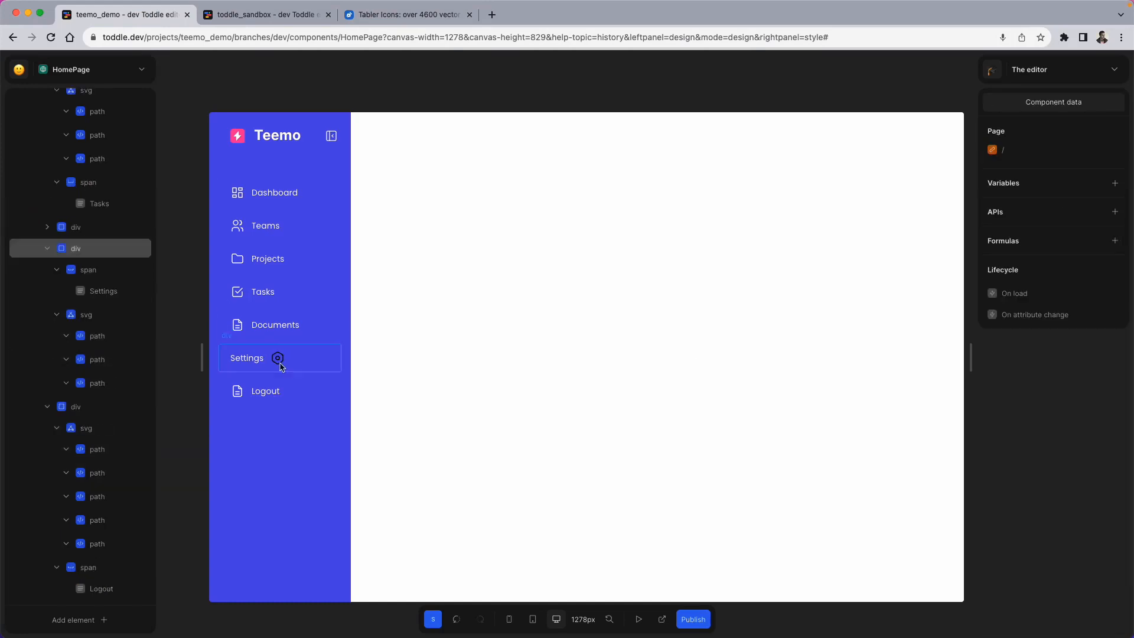
{"action": "left_click", "coordinate": [300, 354]}
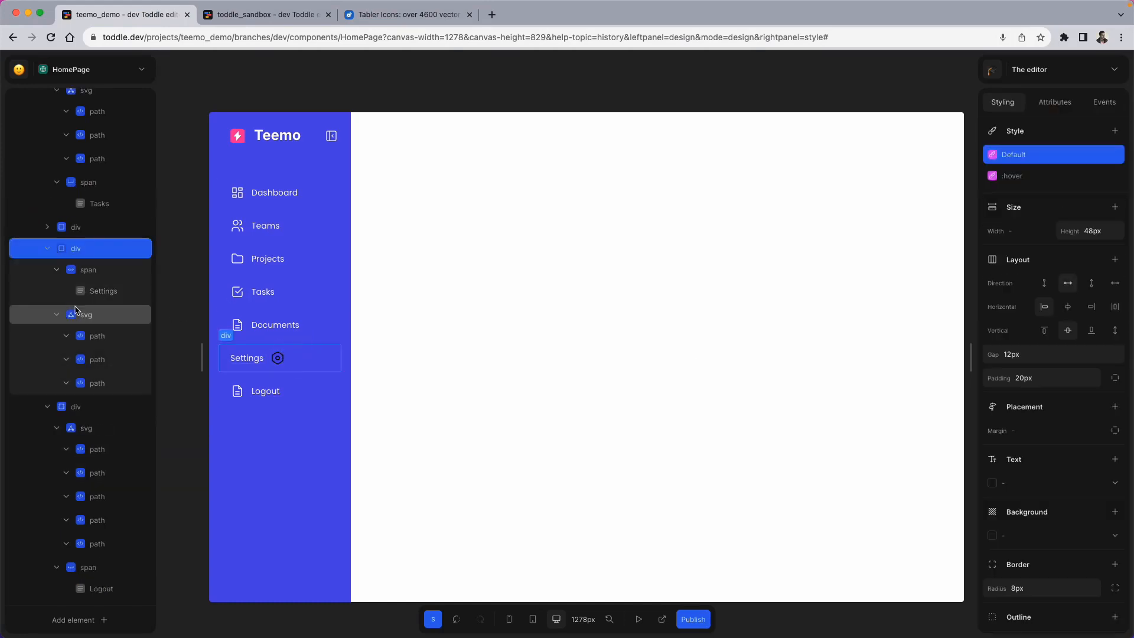
{"action": "left_click_drag", "start_coordinate": [77, 313], "coordinate": [77, 253]}
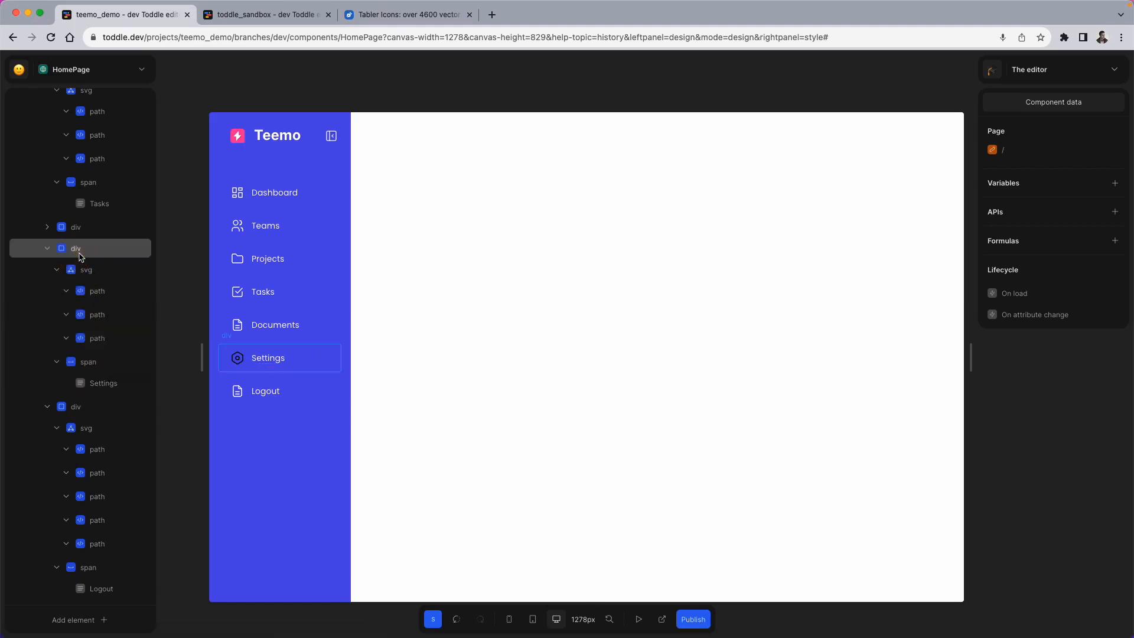
{"action": "left_click", "coordinate": [303, 356]}
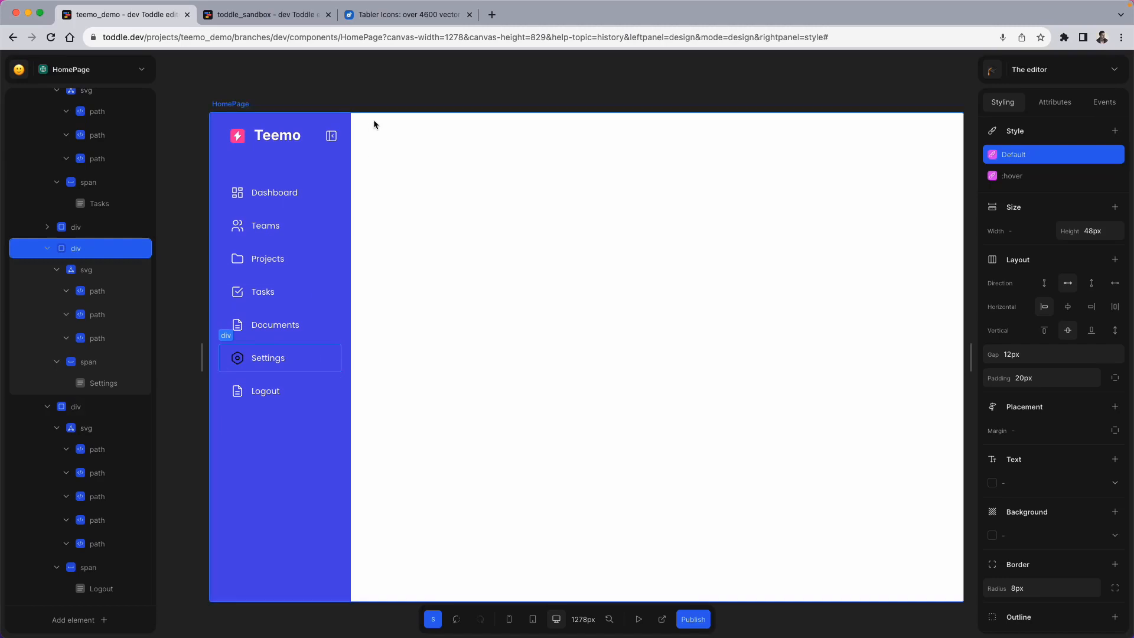
Step: Search Tabler Icons for logout and copy the SVG of the logout icon
{"action": "left_click", "coordinate": [402, 14]}
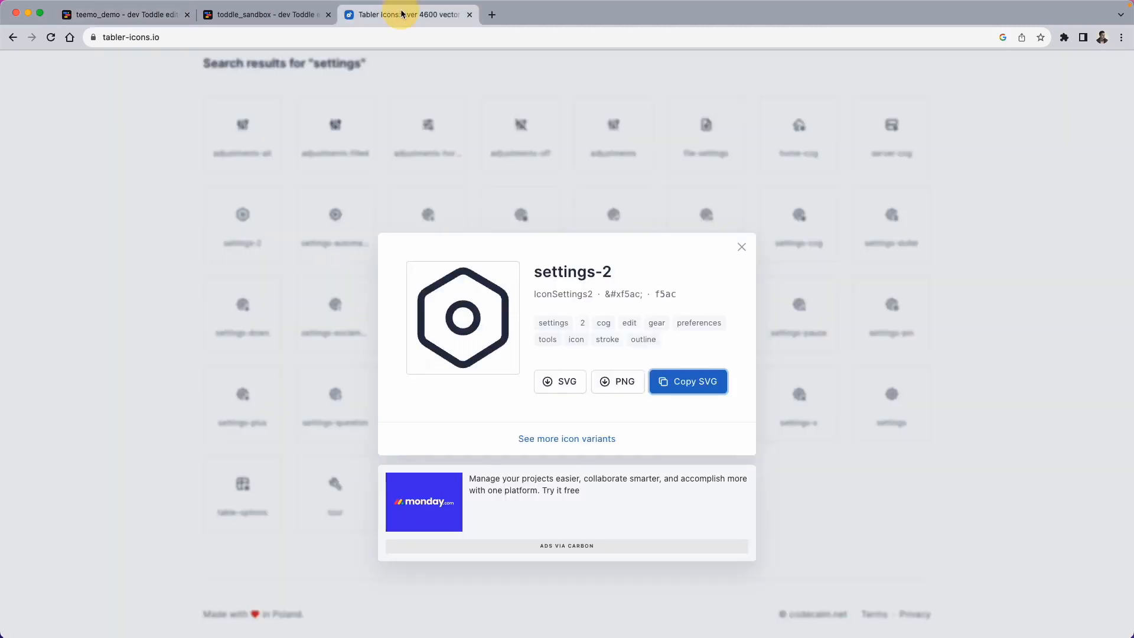
{"action": "left_click", "coordinate": [743, 247]}
{"action": "scroll", "coordinate": [491, 255], "scroll_direction": "up", "scroll_amount": 5}
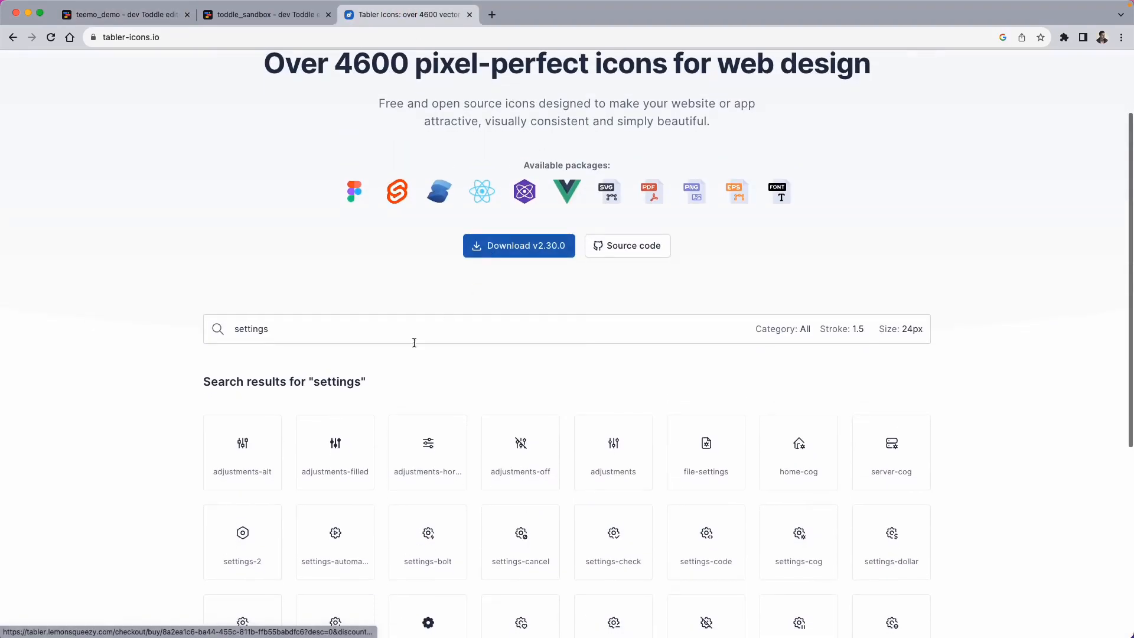
{"action": "left_click", "coordinate": [367, 332]}
{"action": "key", "text": "super+a"}
{"action": "type", "text": "lo"}
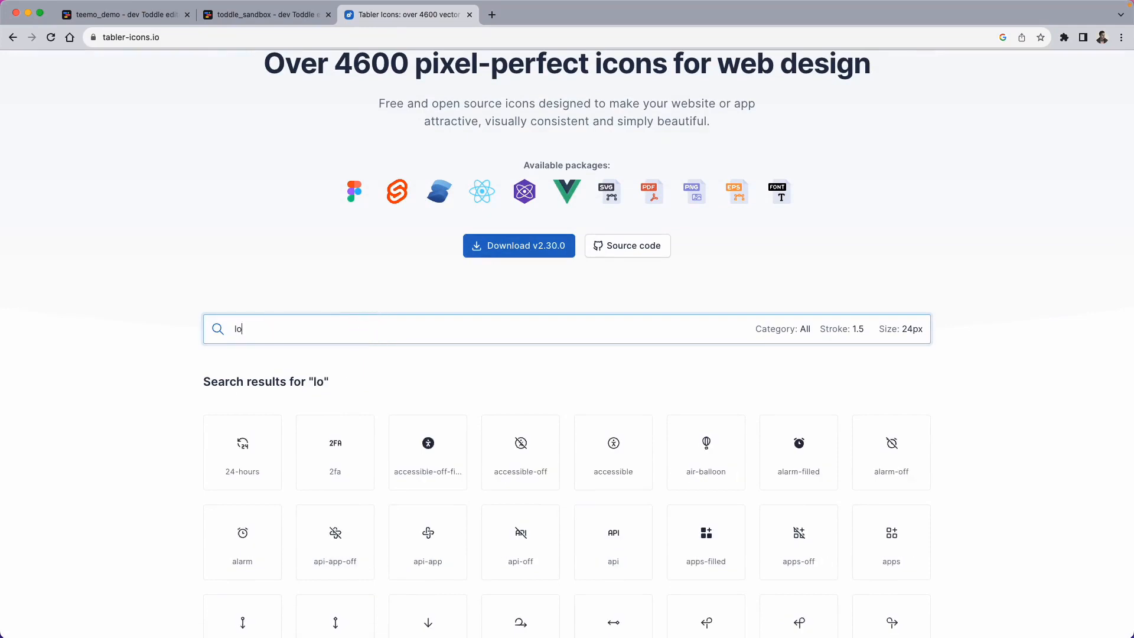
{"action": "type", "text": "gout"}
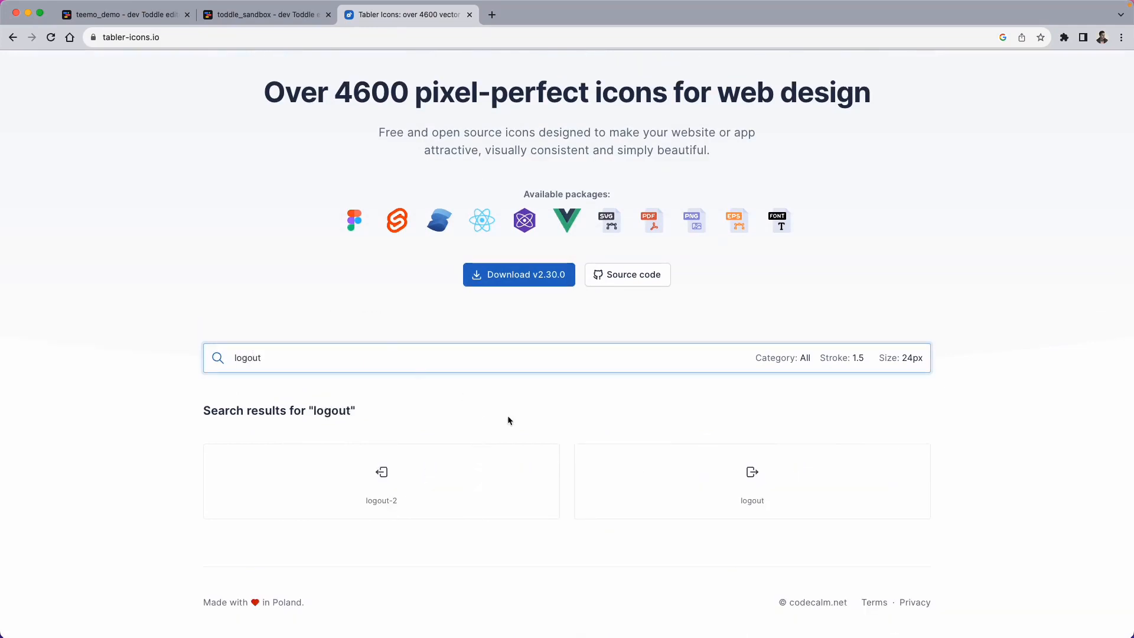
{"action": "left_click", "coordinate": [747, 477]}
{"action": "left_click", "coordinate": [706, 387]}
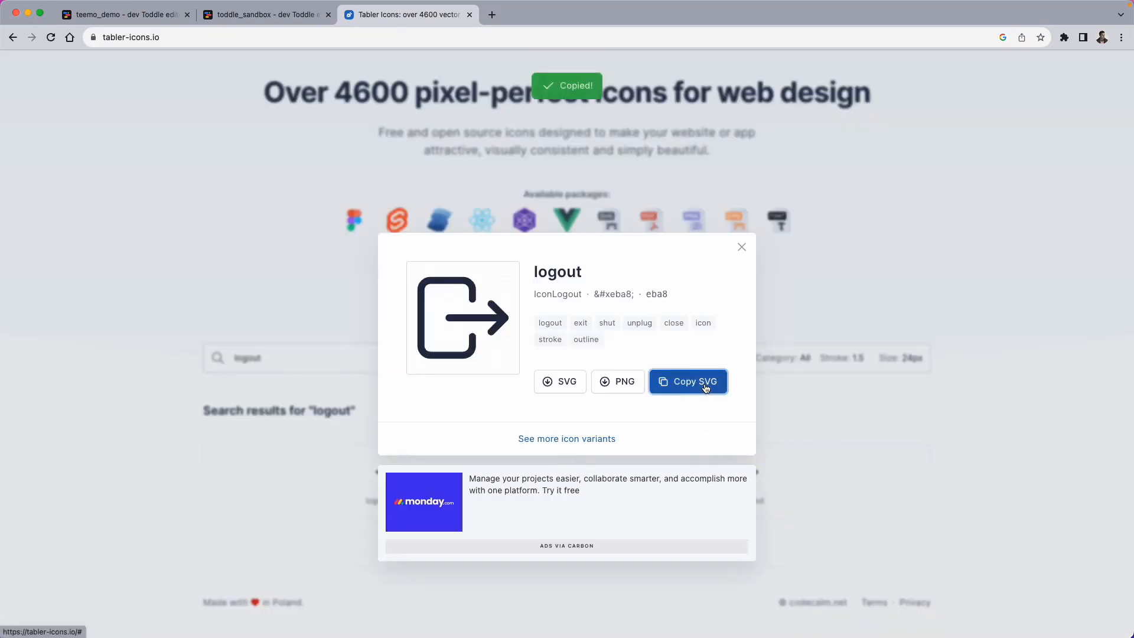
Step: In teemo_demo, replace the Logout item's document icon with the copied logout SVG, placed before the text
{"action": "left_click", "coordinate": [118, 16]}
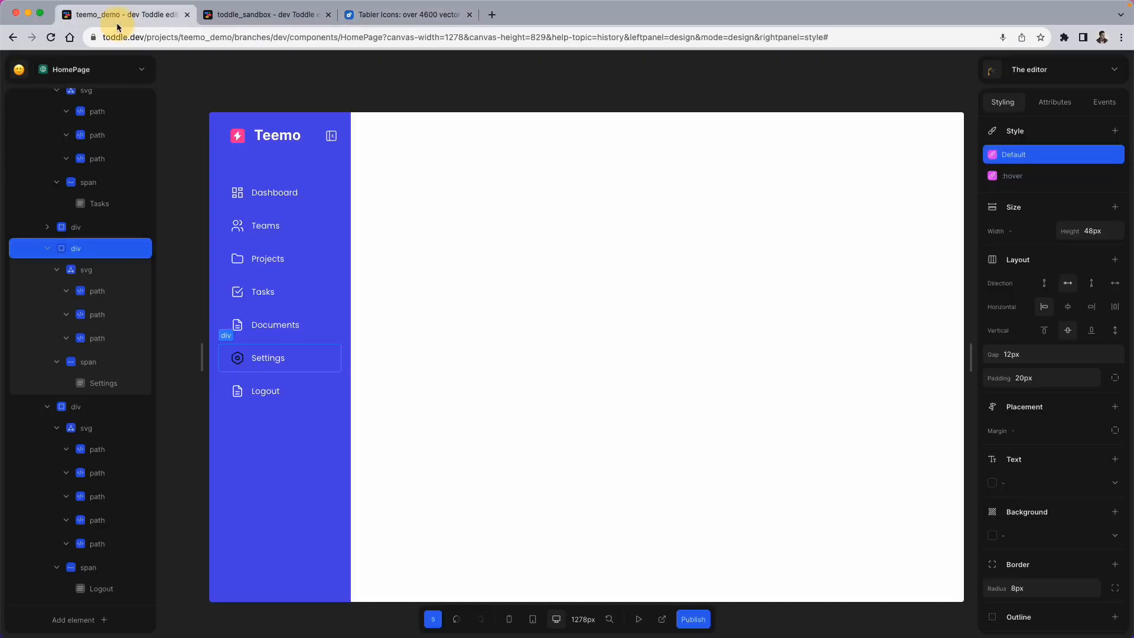
{"action": "left_click", "coordinate": [285, 387]}
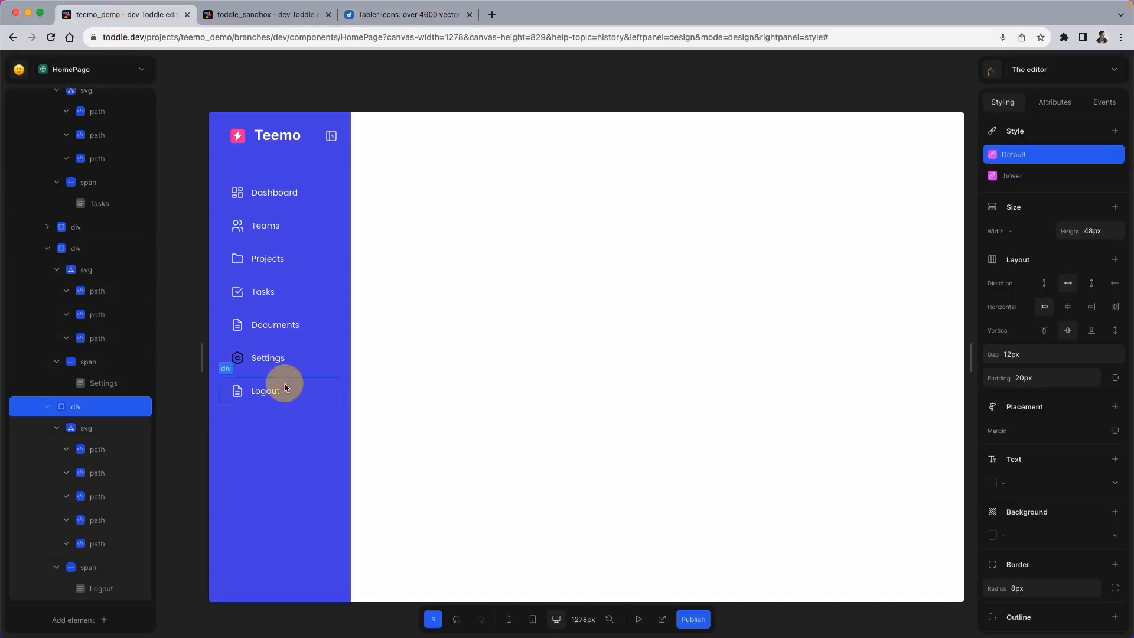
{"action": "left_click", "coordinate": [84, 409]}
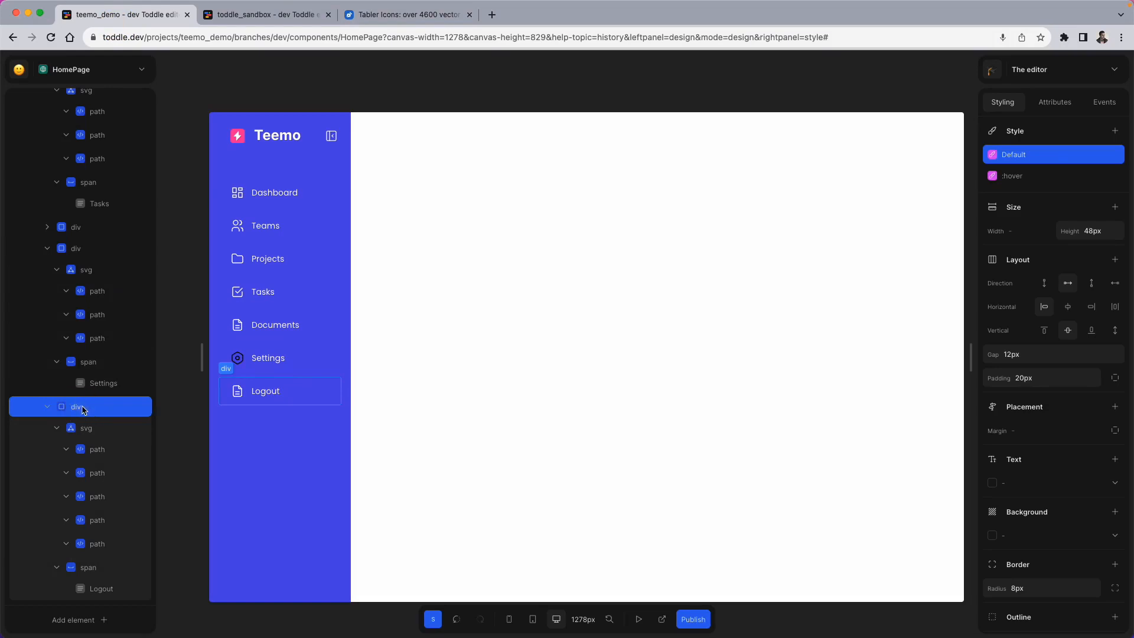
{"action": "key", "text": "super+v"}
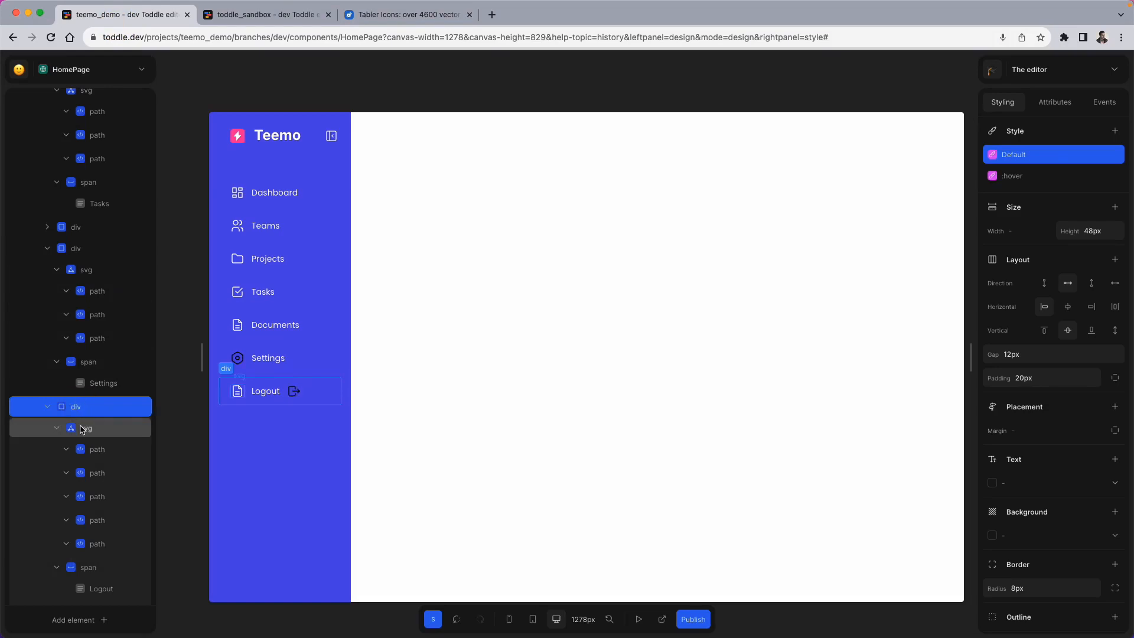
{"action": "left_click", "coordinate": [83, 427]}
{"action": "key", "text": "Delete"}
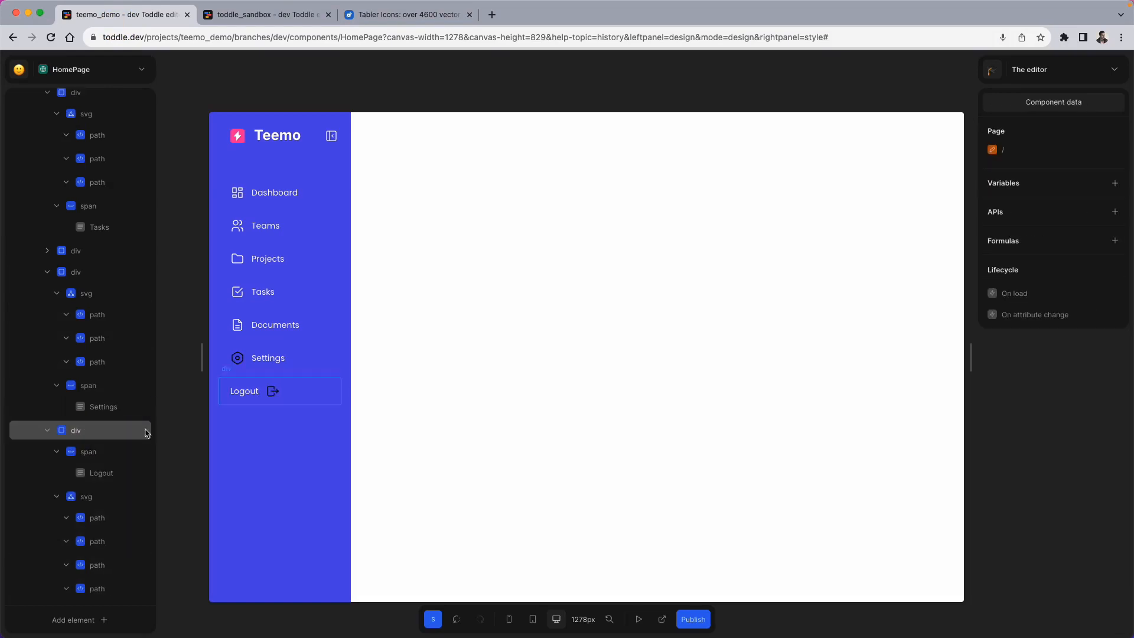
{"action": "left_click", "coordinate": [291, 404]}
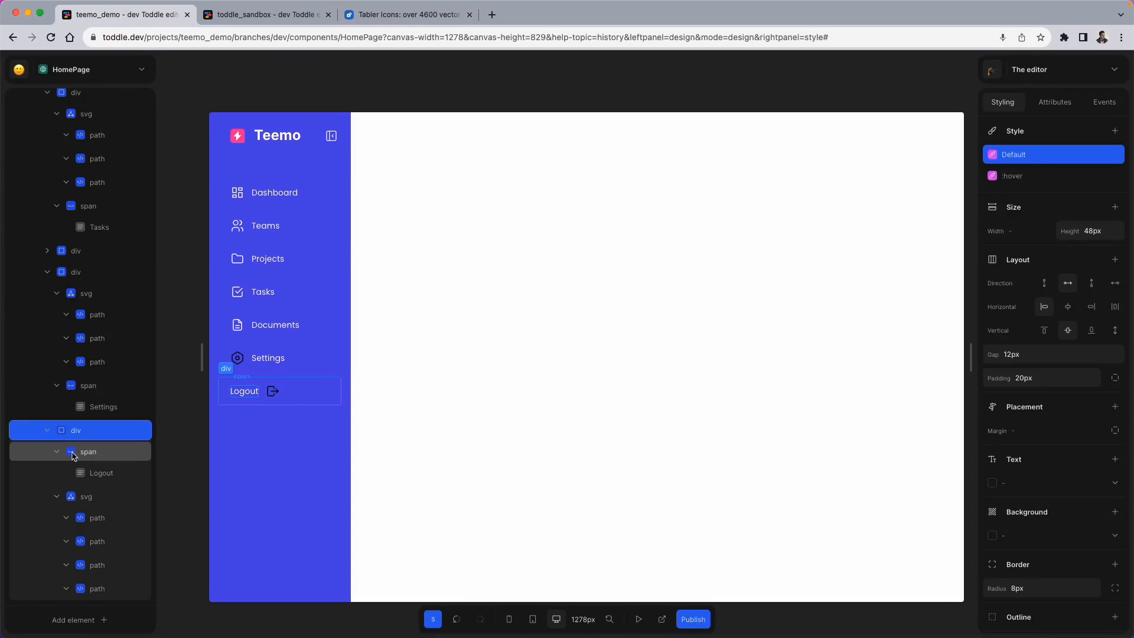
{"action": "left_click_drag", "start_coordinate": [77, 495], "coordinate": [86, 441]}
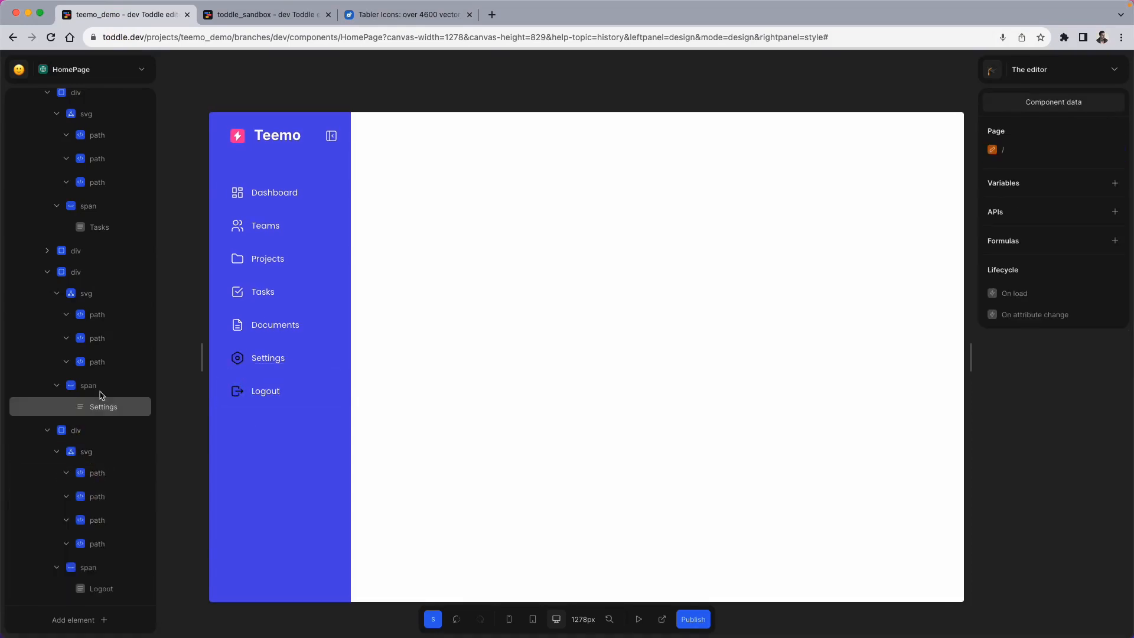
Step: Set the stroke attribute of the Settings item's svg to #ffffff
{"action": "left_click", "coordinate": [90, 293]}
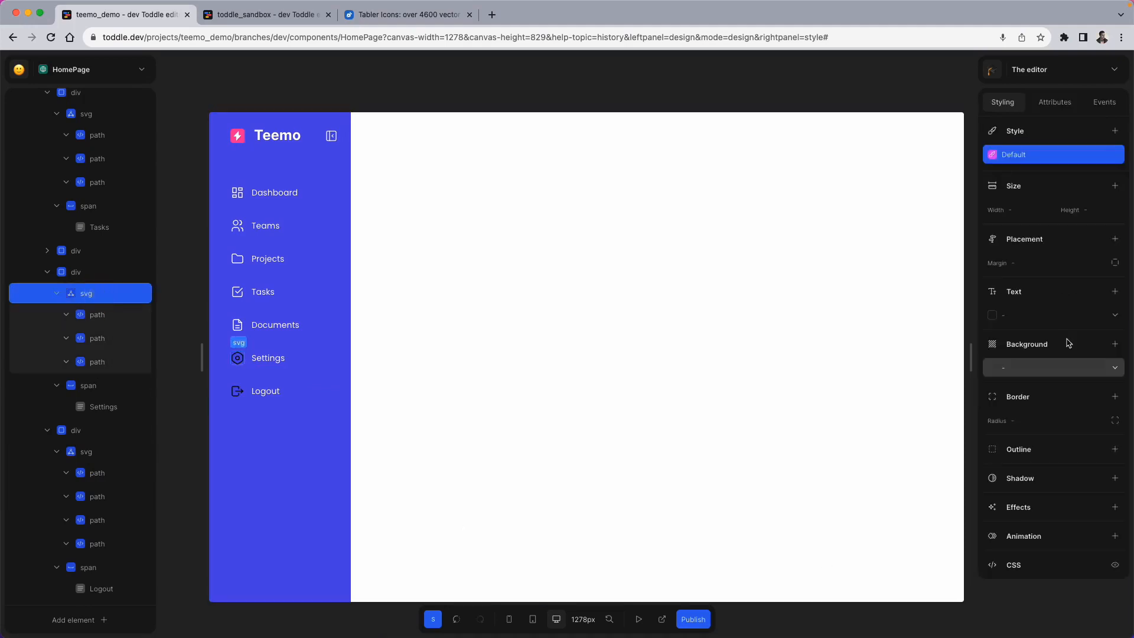
{"action": "left_click", "coordinate": [1044, 103]}
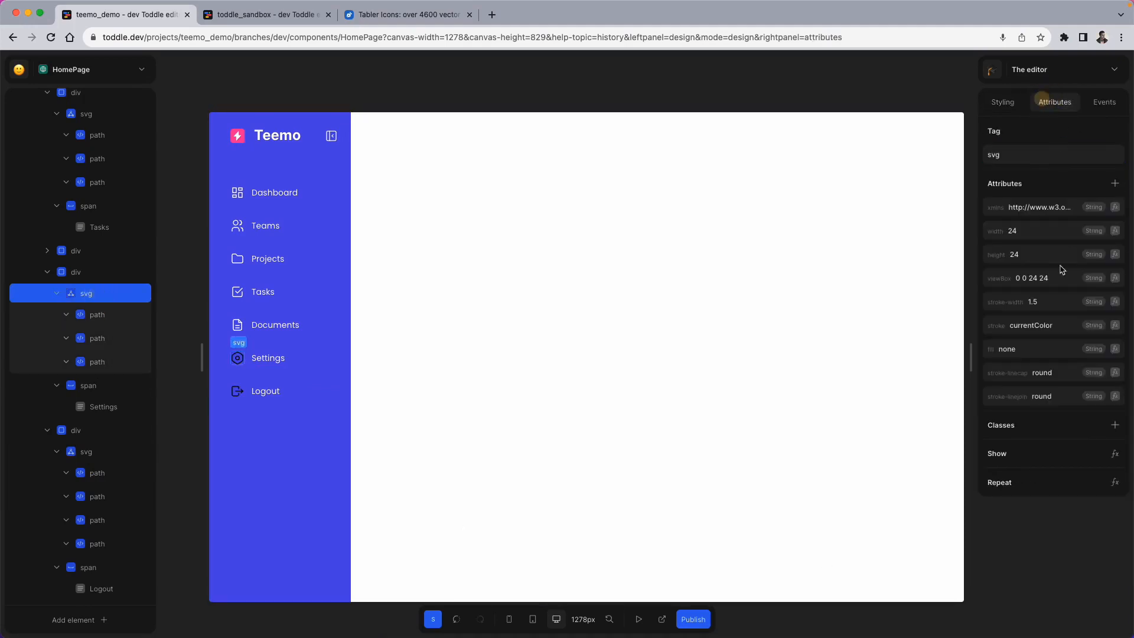
{"action": "left_click", "coordinate": [1040, 319]}
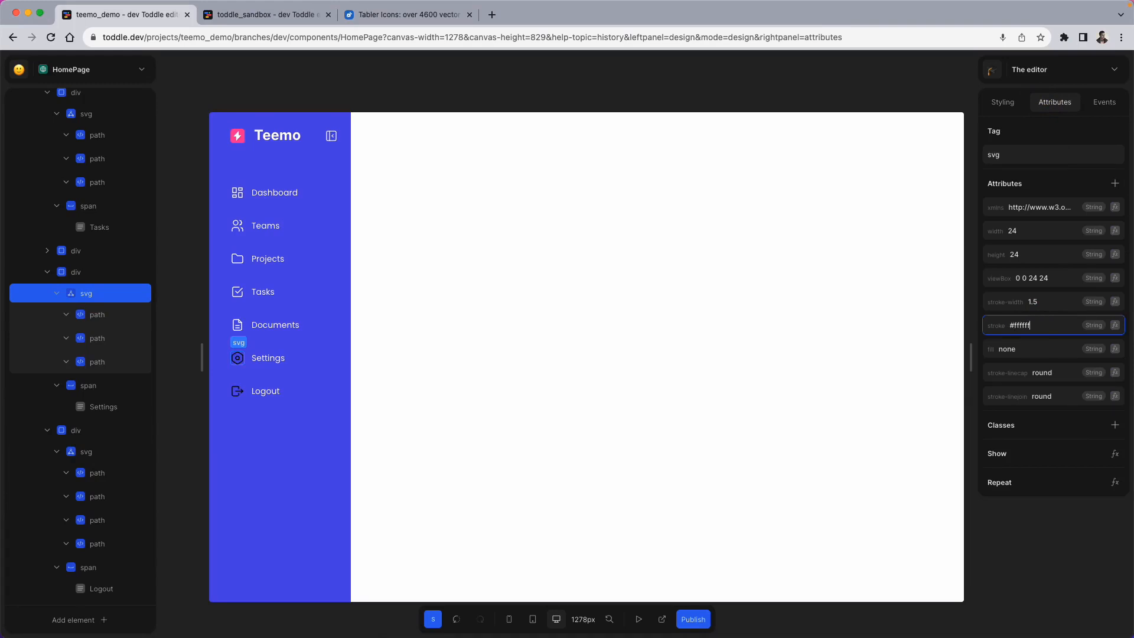
{"action": "key", "text": "Return"}
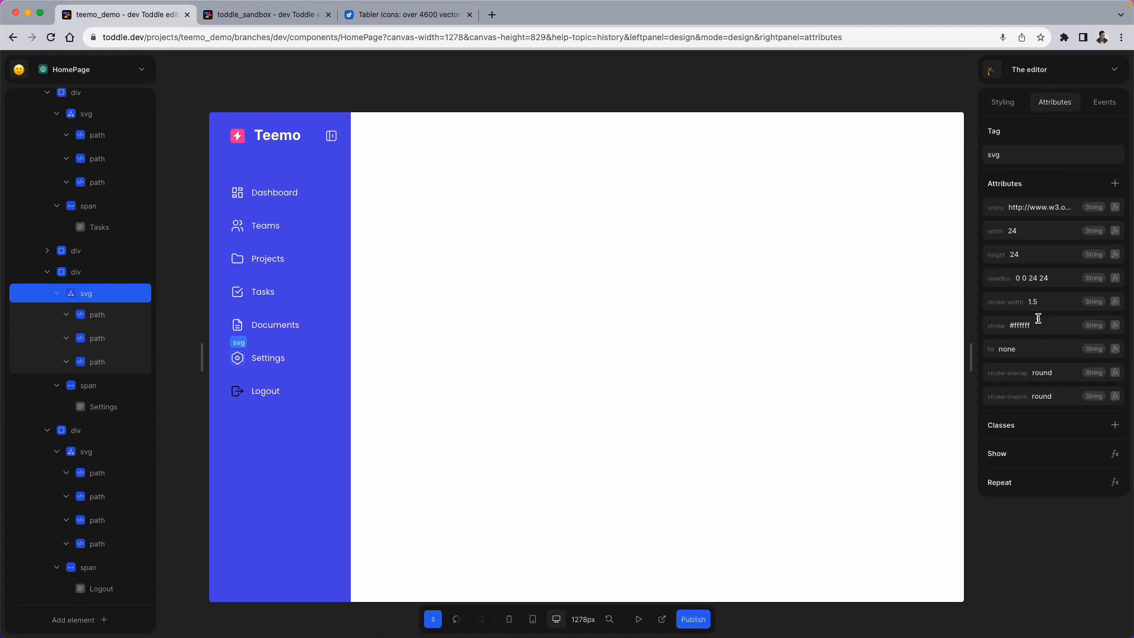
Step: Set the stroke attribute of the Logout item's svg to #ffffff
{"action": "left_click", "coordinate": [236, 396]}
{"action": "left_click", "coordinate": [1038, 327]}
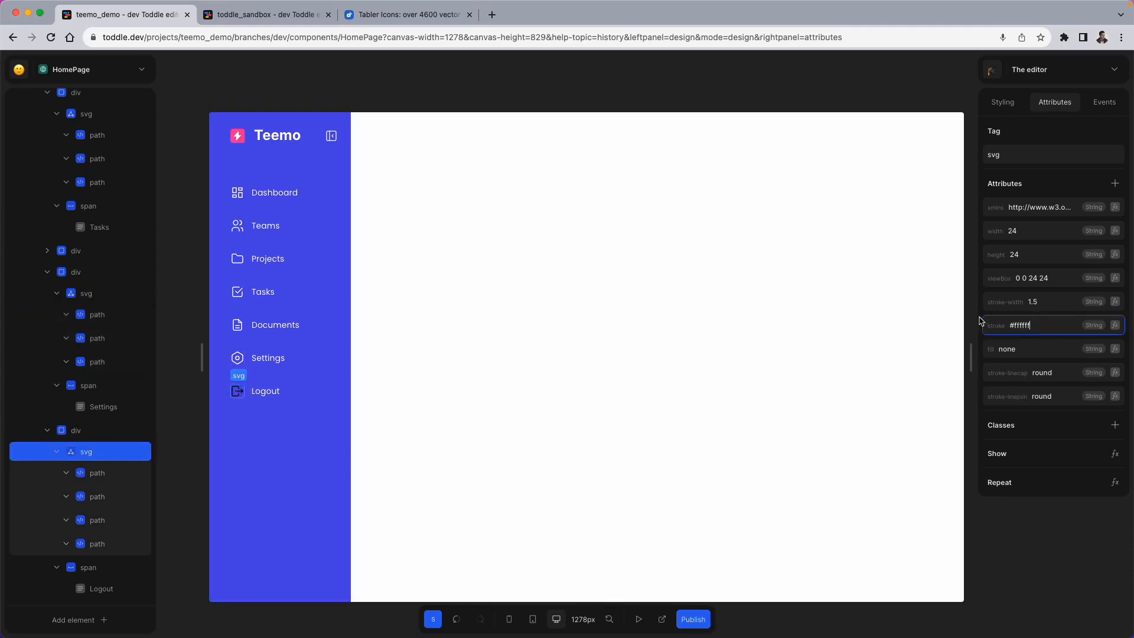
{"action": "type", "text": "#ffffff"}
{"action": "key", "text": "Return"}
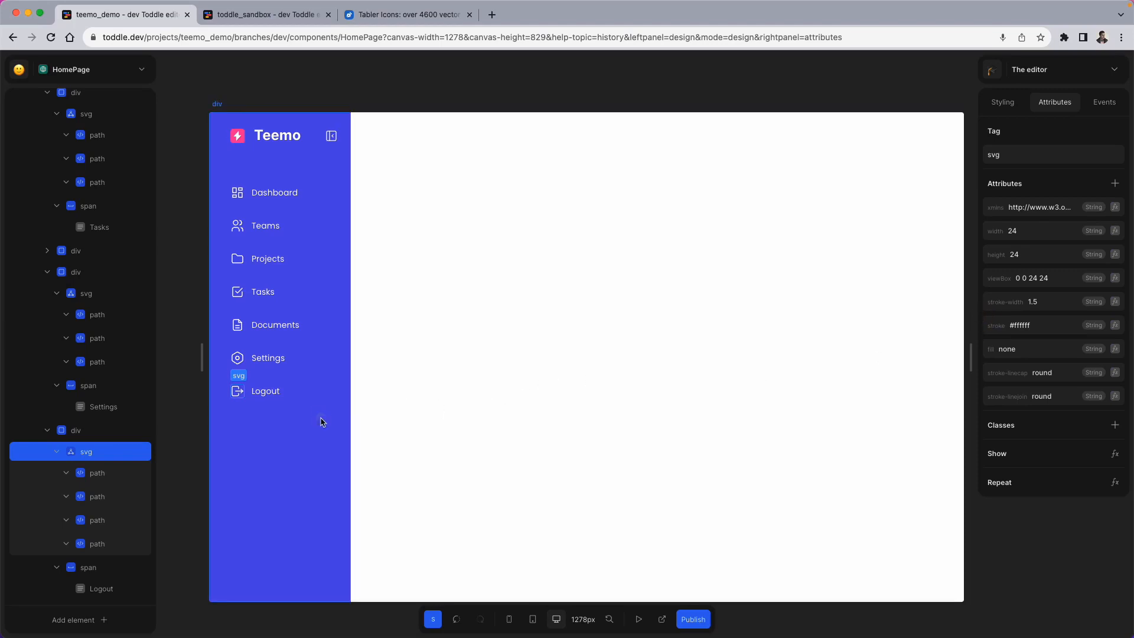
Step: Add a div element inside the sidebar's container div in the HomePage component
{"action": "left_click", "coordinate": [390, 418]}
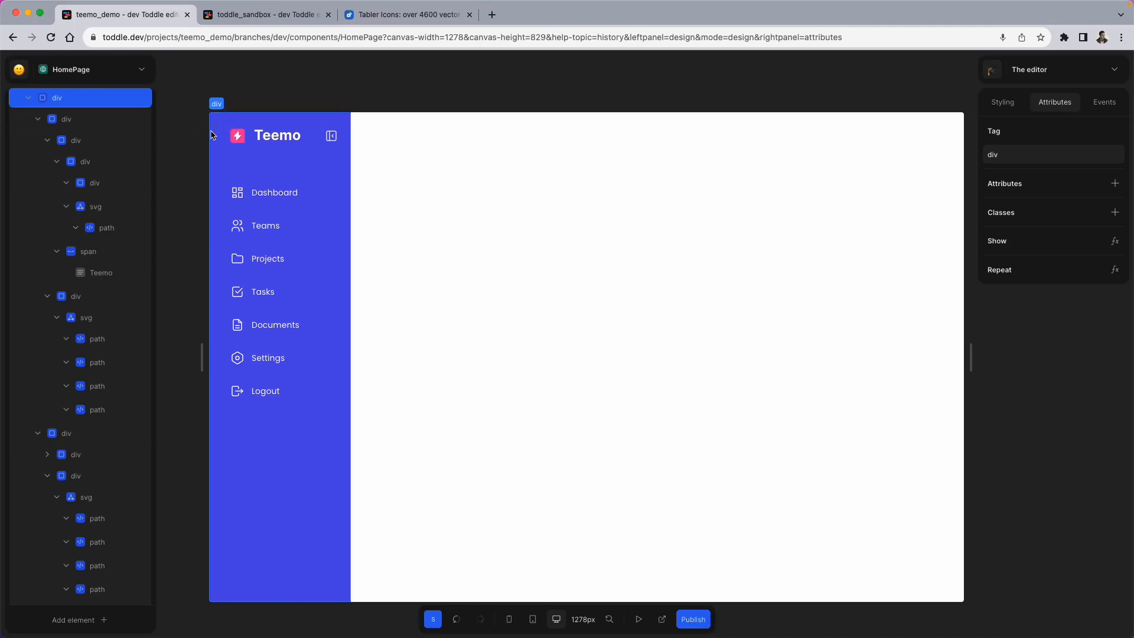
{"action": "left_click", "coordinate": [63, 99]}
{"action": "key", "text": "super+Return"}
{"action": "type", "text": "div"}
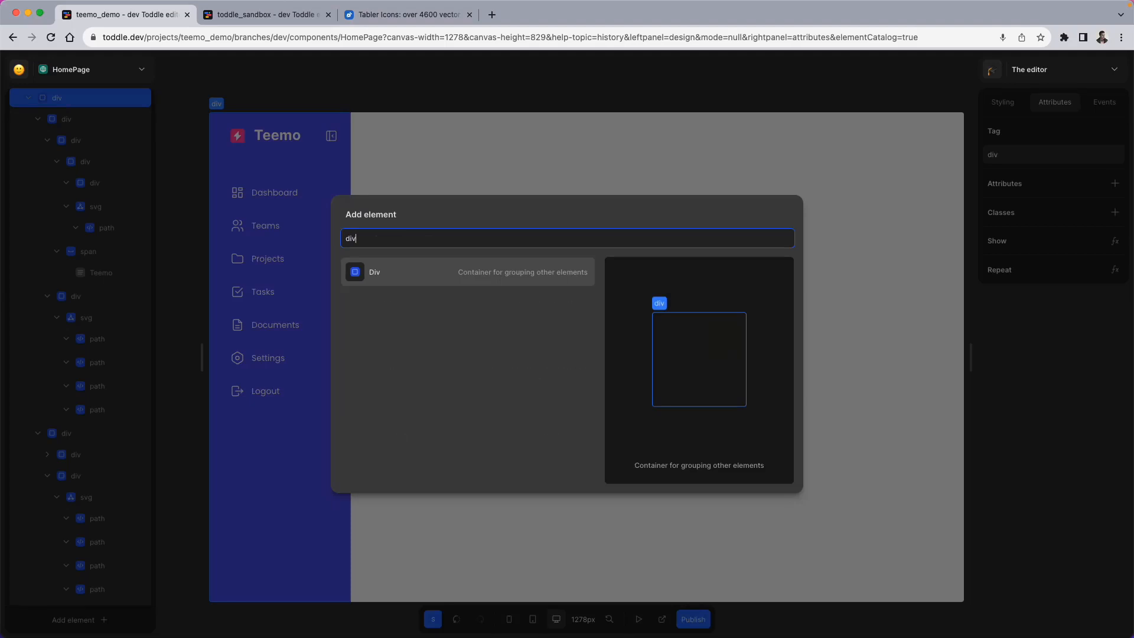
{"action": "key", "text": "Return"}
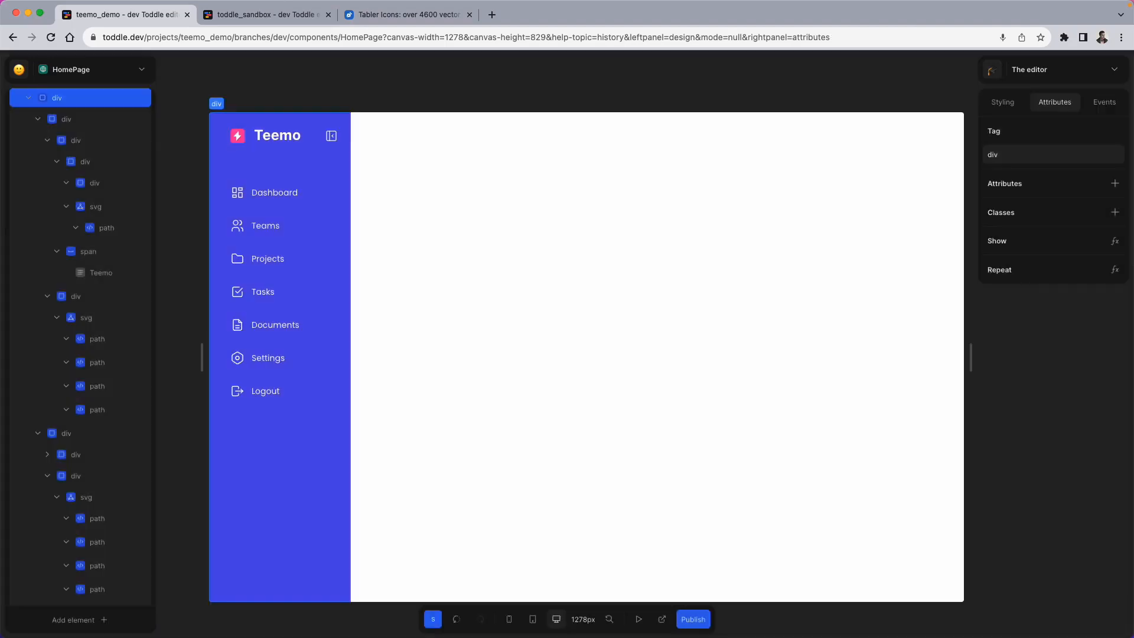
Step: Collapse the menu item divs in the element tree and move the Logout and Settings items into the new div
{"action": "left_click", "coordinate": [37, 118]}
{"action": "left_click", "coordinate": [38, 140]}
{"action": "left_click", "coordinate": [64, 188]}
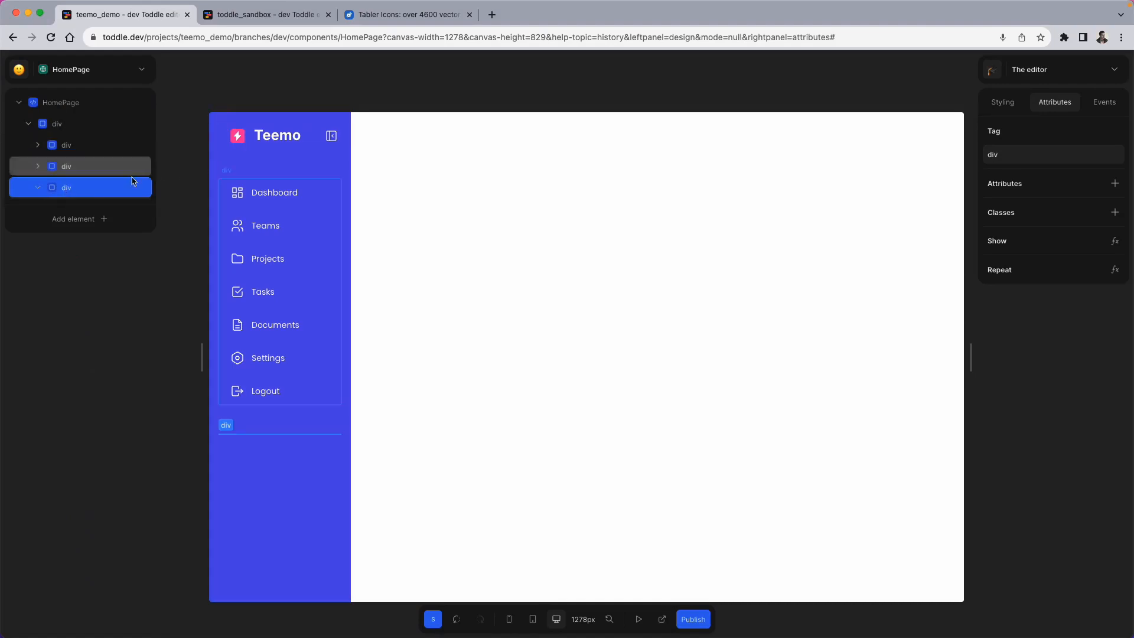
{"action": "left_click", "coordinate": [38, 166]}
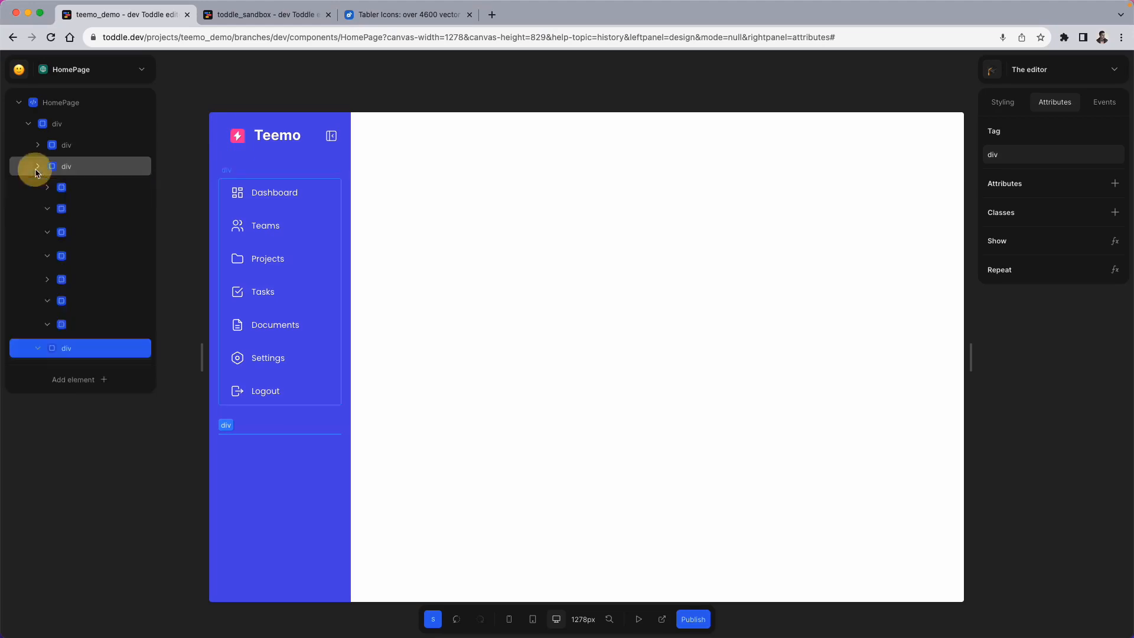
{"action": "left_click", "coordinate": [46, 209]}
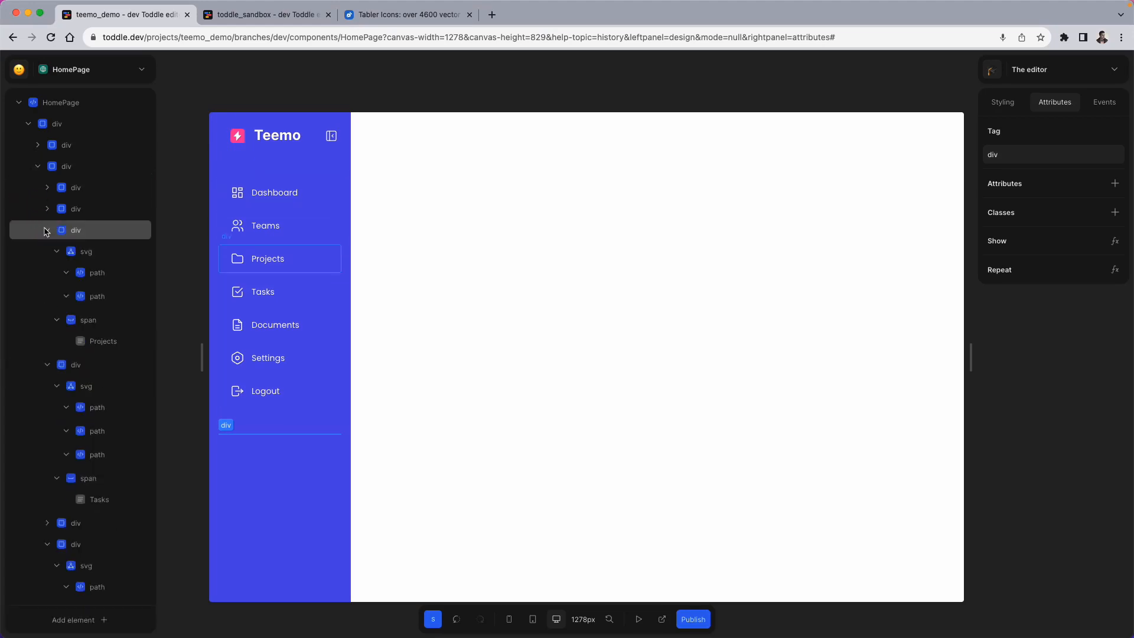
{"action": "left_click", "coordinate": [47, 229]}
{"action": "left_click", "coordinate": [47, 251]}
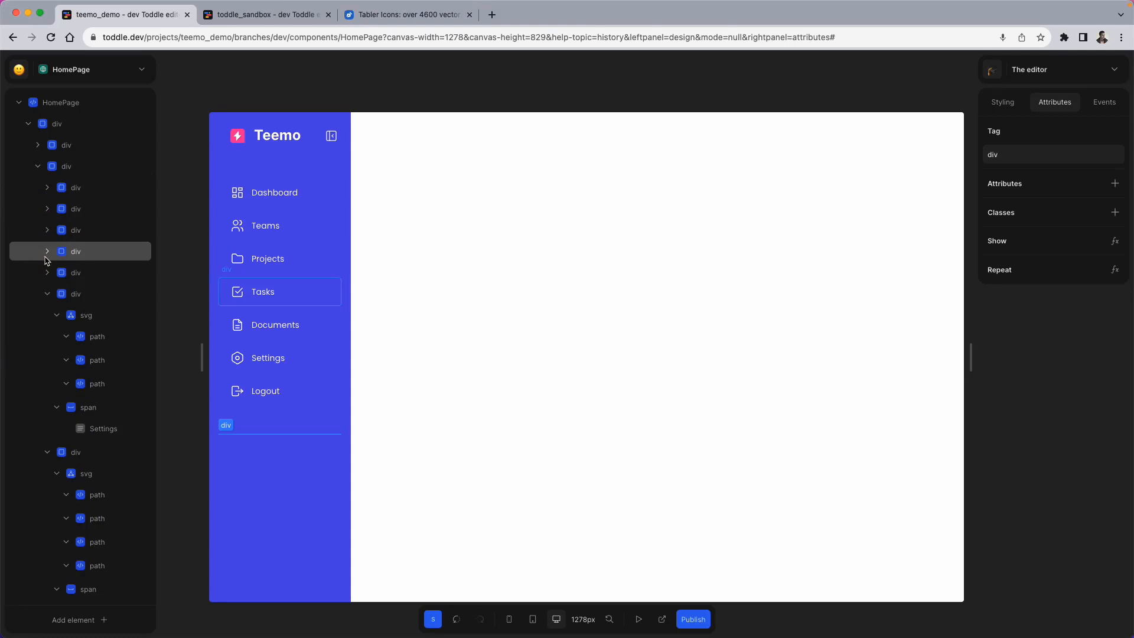
{"action": "left_click", "coordinate": [46, 294]}
{"action": "left_click", "coordinate": [46, 314]}
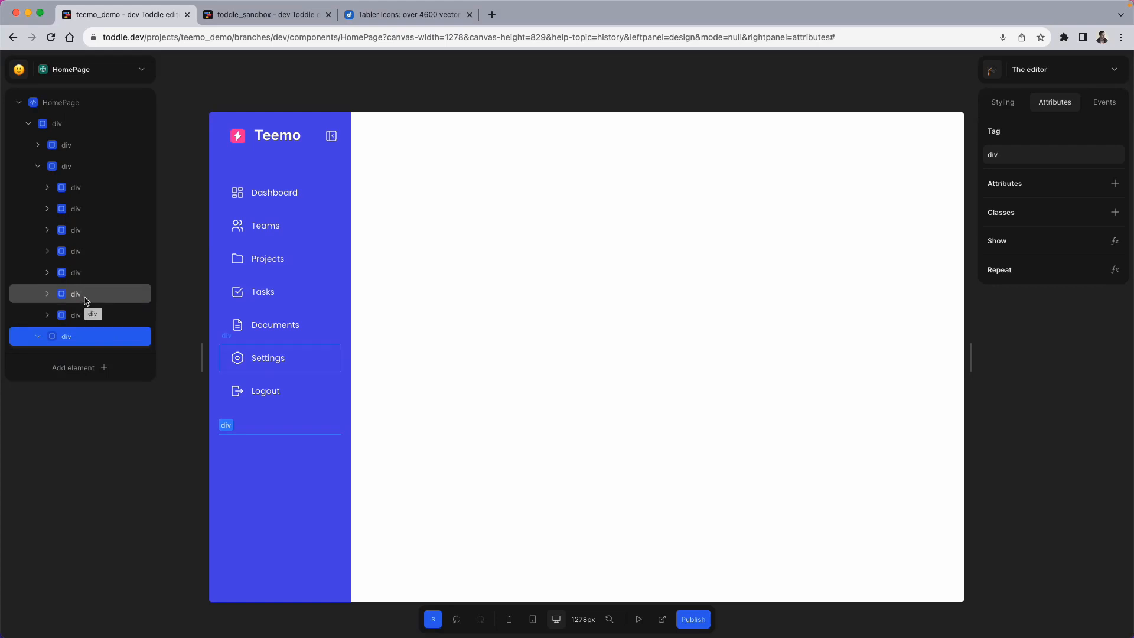
{"action": "left_click_drag", "start_coordinate": [82, 314], "coordinate": [81, 335]}
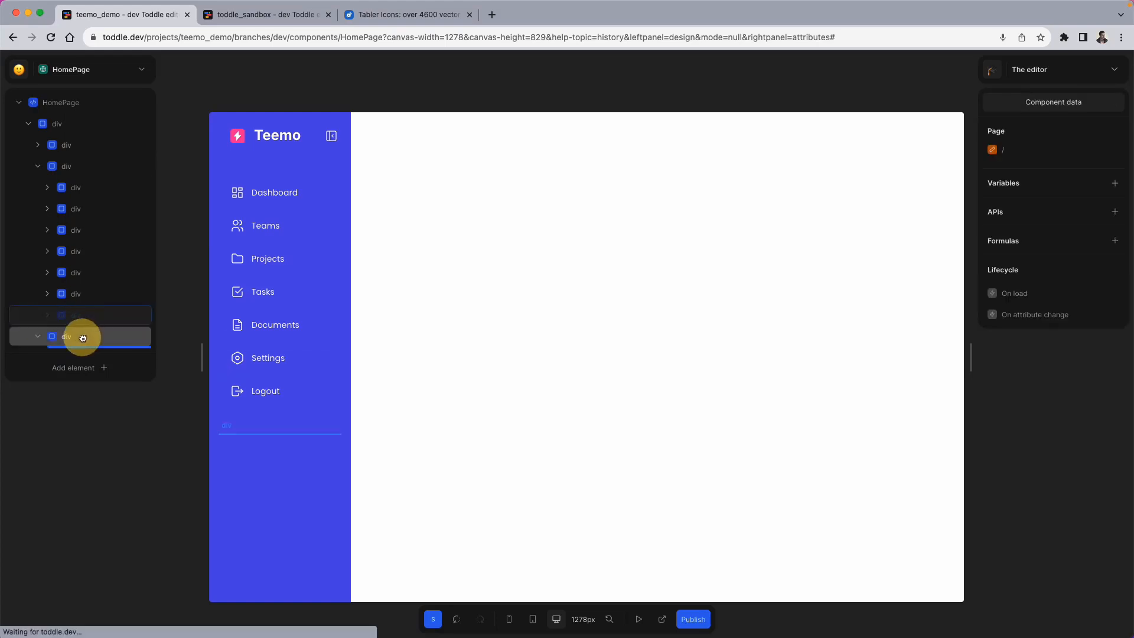
{"action": "left_click", "coordinate": [86, 299]}
{"action": "left_click_drag", "start_coordinate": [93, 299], "coordinate": [93, 319]}
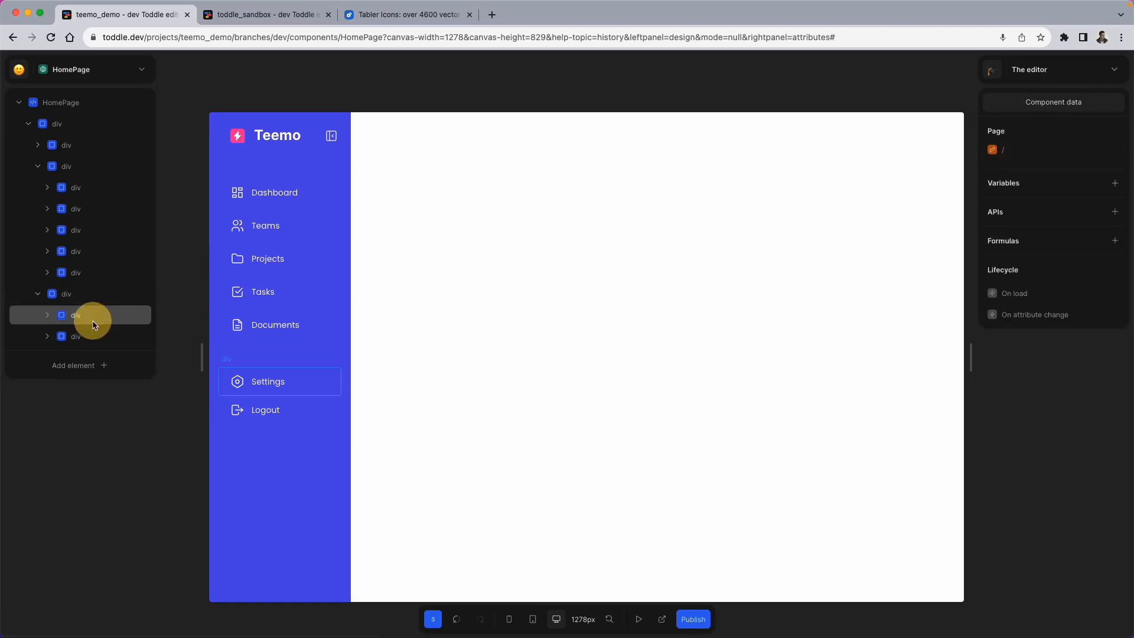
Step: Distribute the sidebar container's children vertically with equal space between them
{"action": "left_click", "coordinate": [69, 296]}
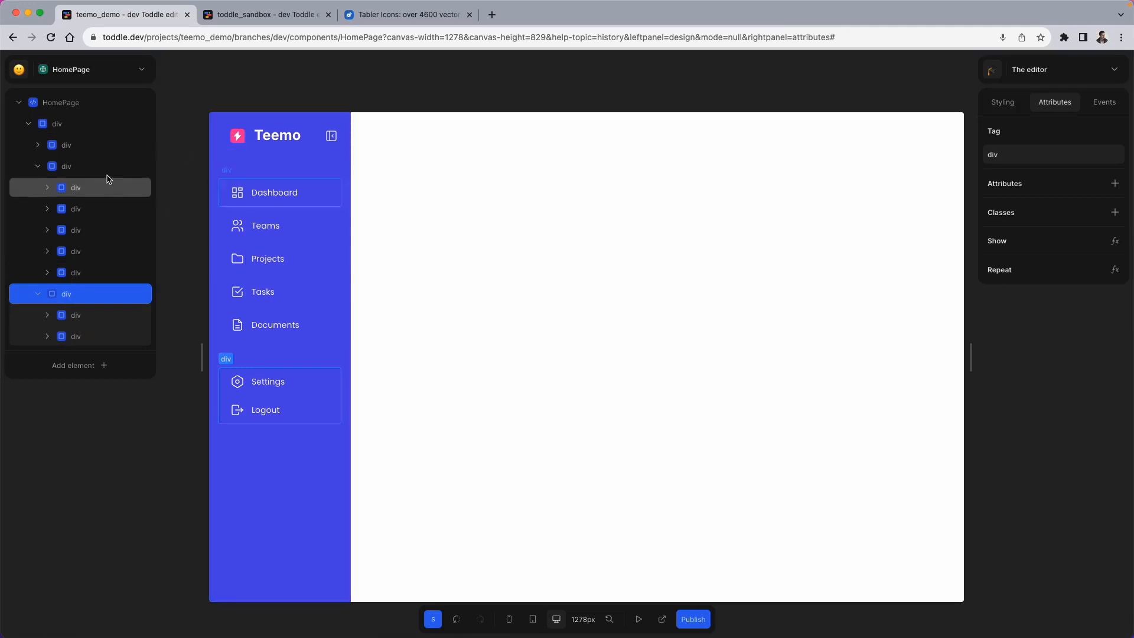
{"action": "left_click", "coordinate": [224, 170]}
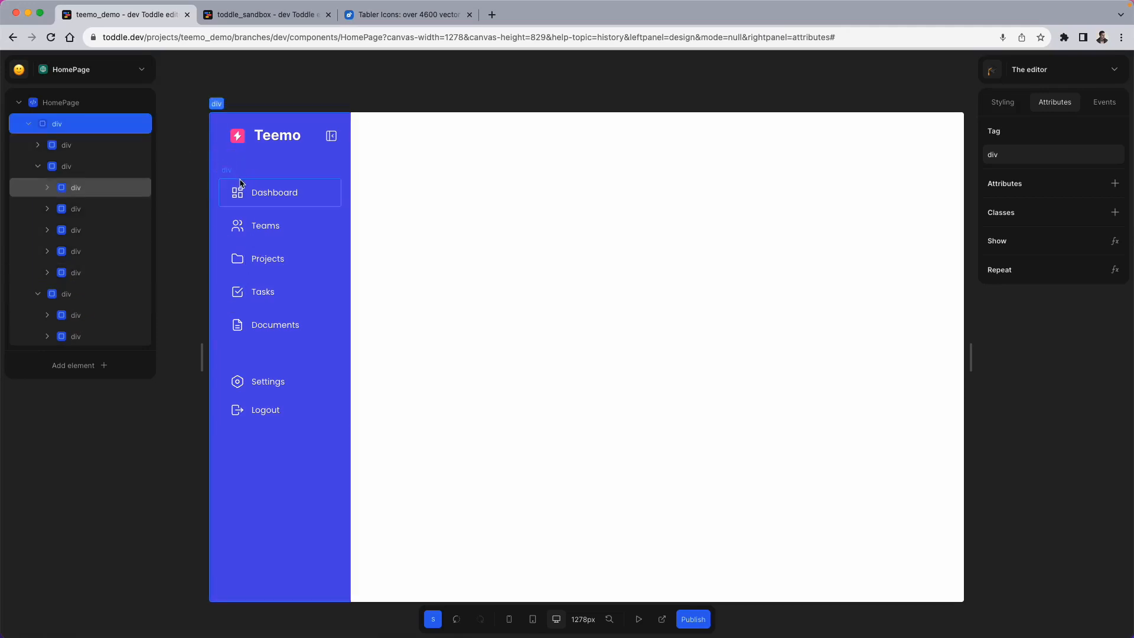
{"action": "left_click", "coordinate": [97, 127]}
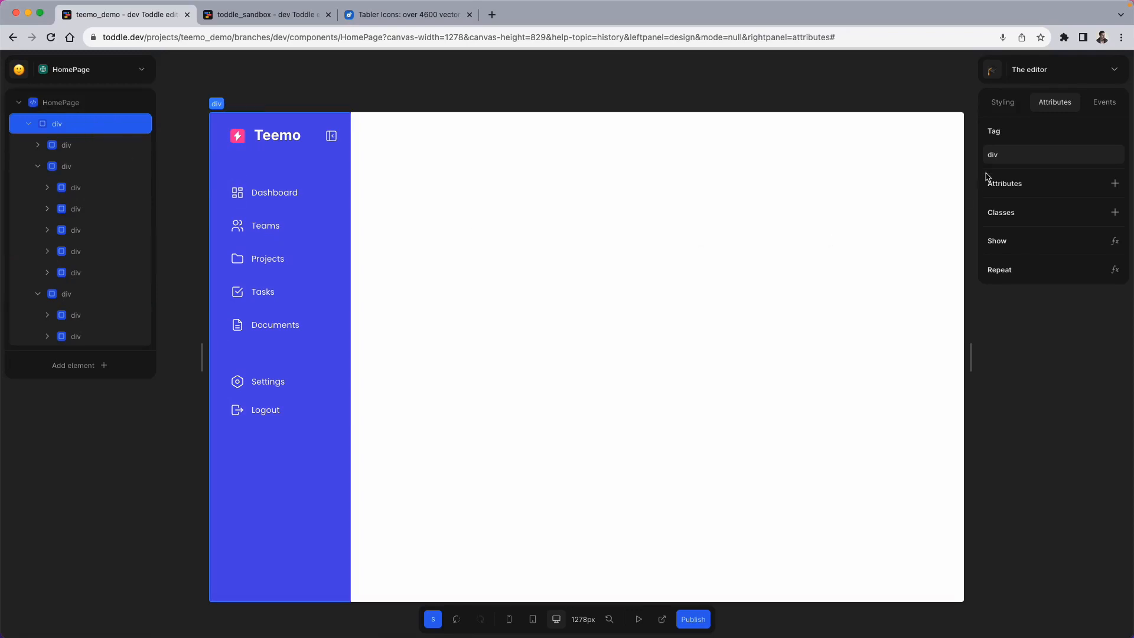
{"action": "left_click", "coordinate": [1002, 103]}
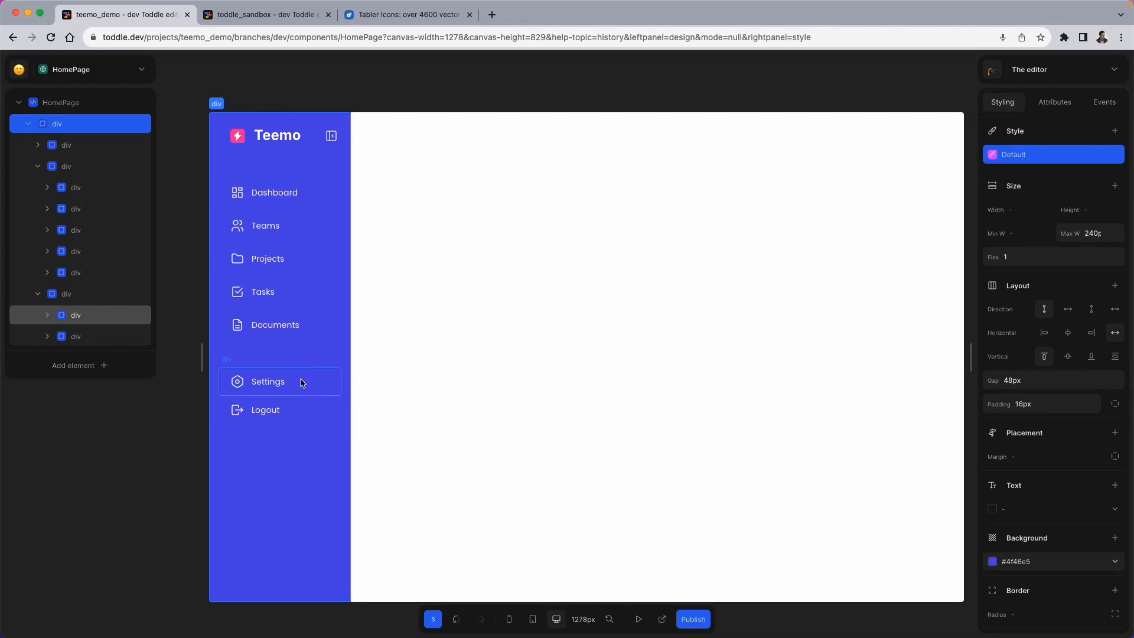
{"action": "left_click", "coordinate": [1116, 358]}
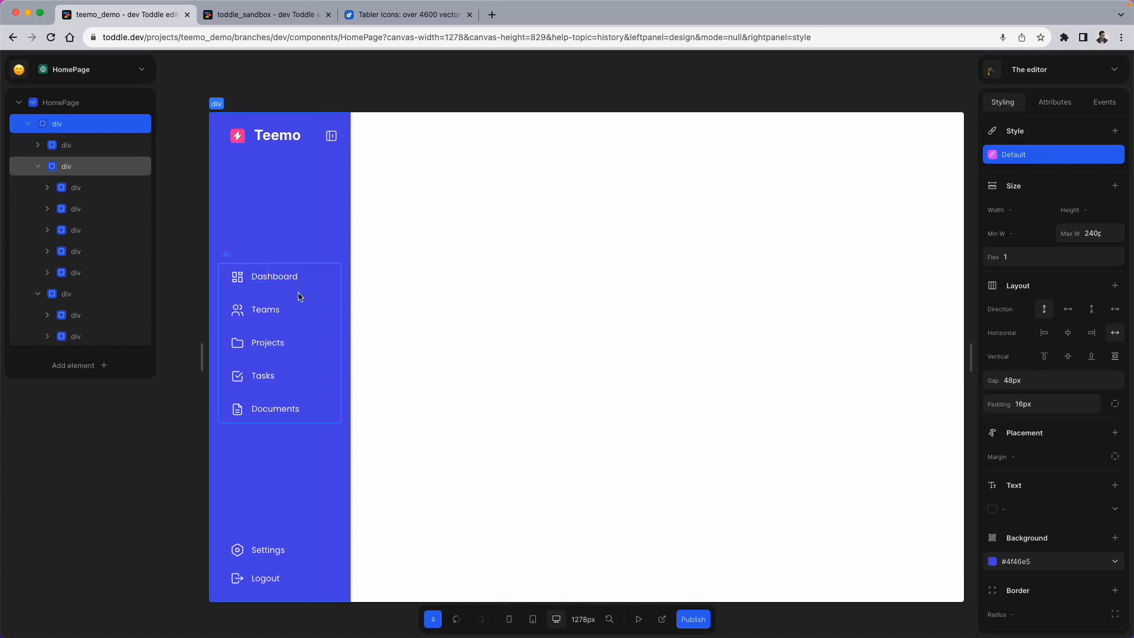
Step: Add another div to the sidebar container and move it above the Teemo logo header as the first child
{"action": "left_click", "coordinate": [88, 109]}
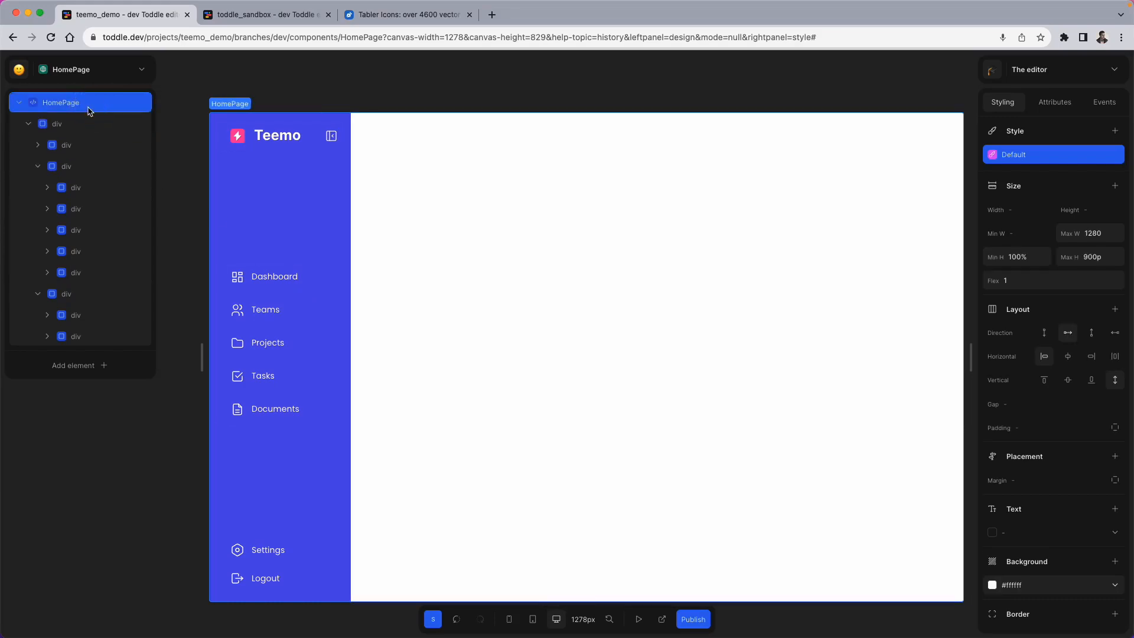
{"action": "left_click", "coordinate": [73, 126]}
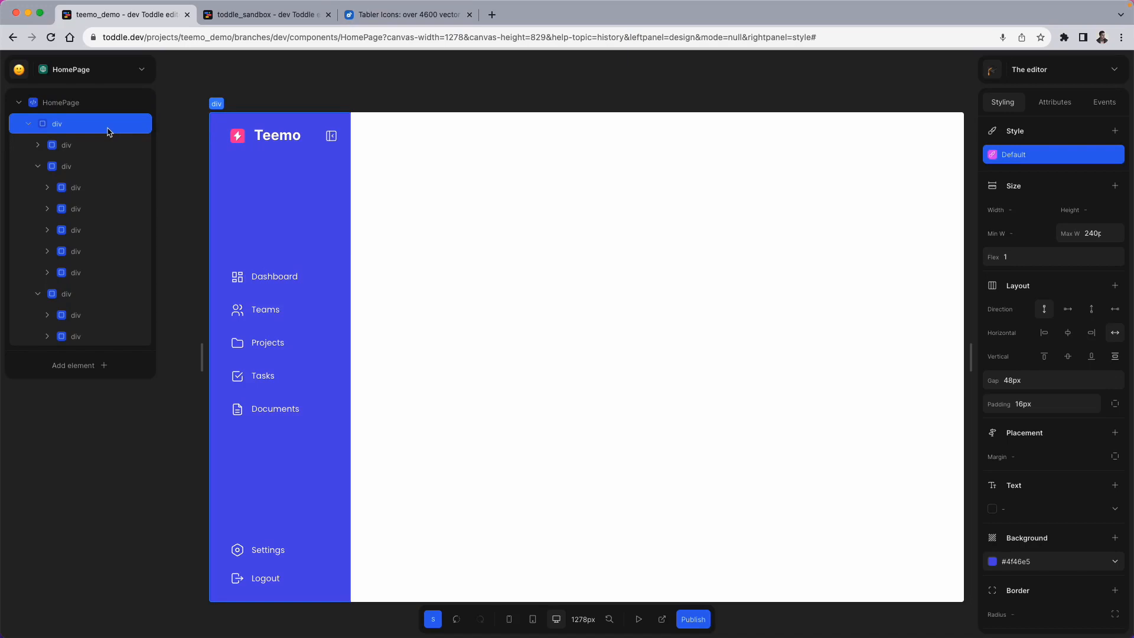
{"action": "type", "text": "a"}
{"action": "type", "text": "div"}
{"action": "key", "text": "Return"}
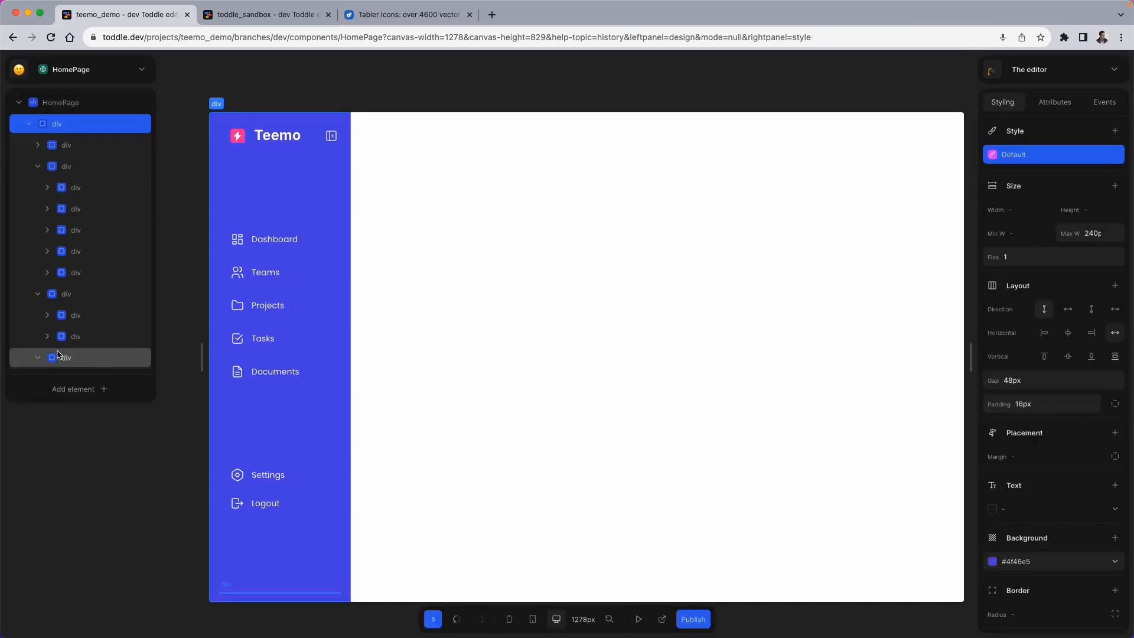
{"action": "left_click_drag", "start_coordinate": [65, 358], "coordinate": [92, 136]}
{"action": "left_click", "coordinate": [53, 124]}
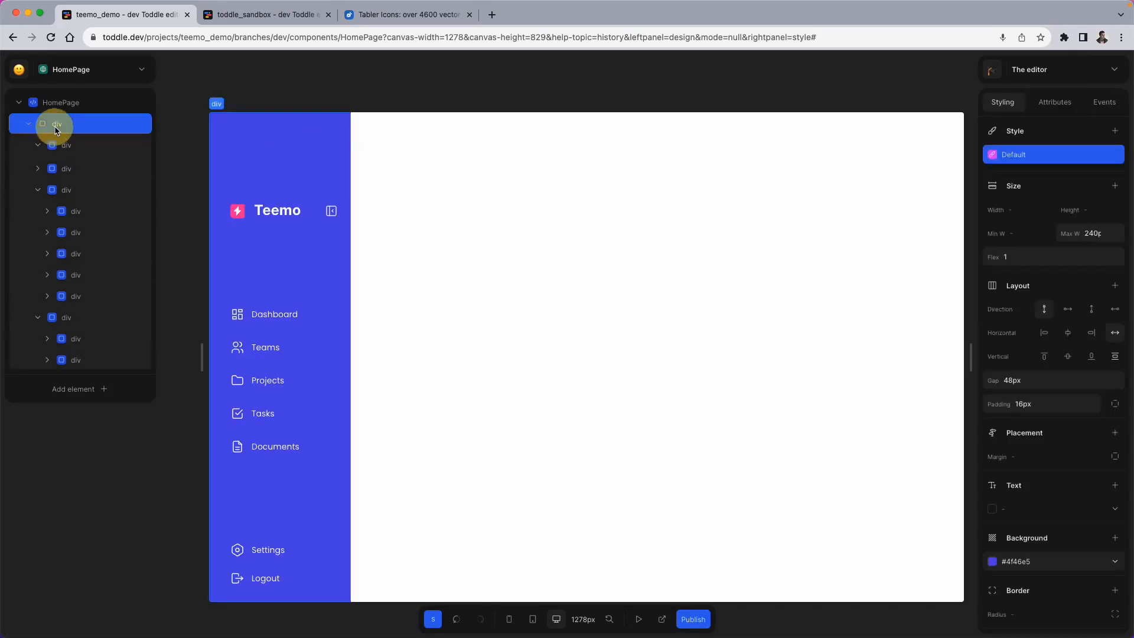
Step: Move the logo header div and the main menu div into the new first div
{"action": "left_click", "coordinate": [59, 146]}
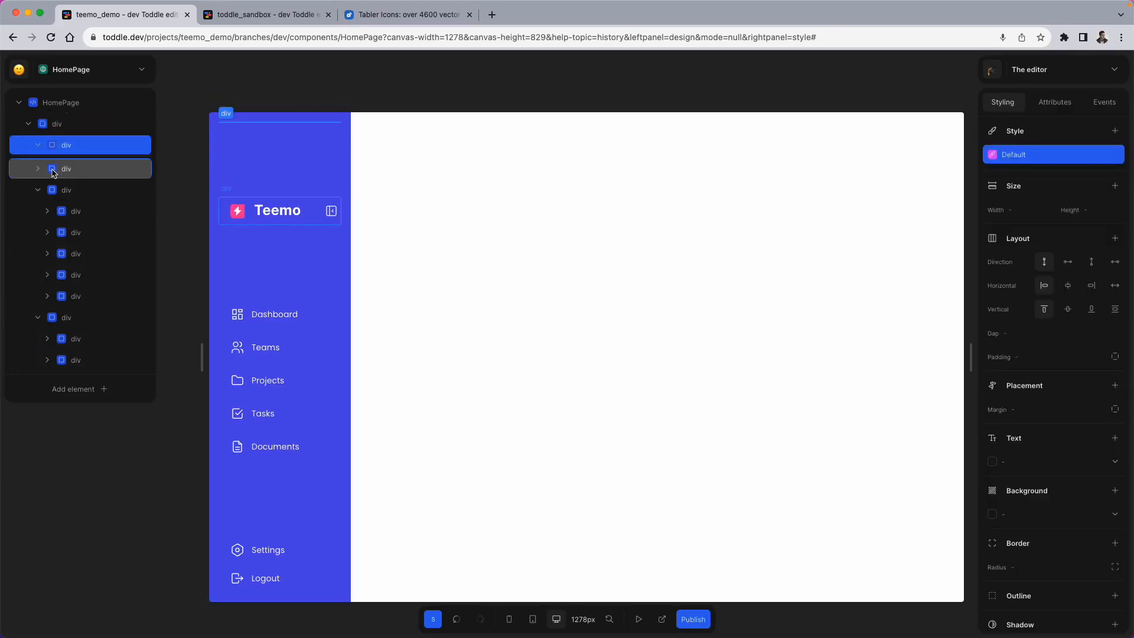
{"action": "mouse_move", "coordinate": [52, 167]}
{"action": "left_mouse_down"}
{"action": "mouse_move", "coordinate": [66, 147]}
{"action": "mouse_move", "coordinate": [59, 173]}
{"action": "left_mouse_up"}
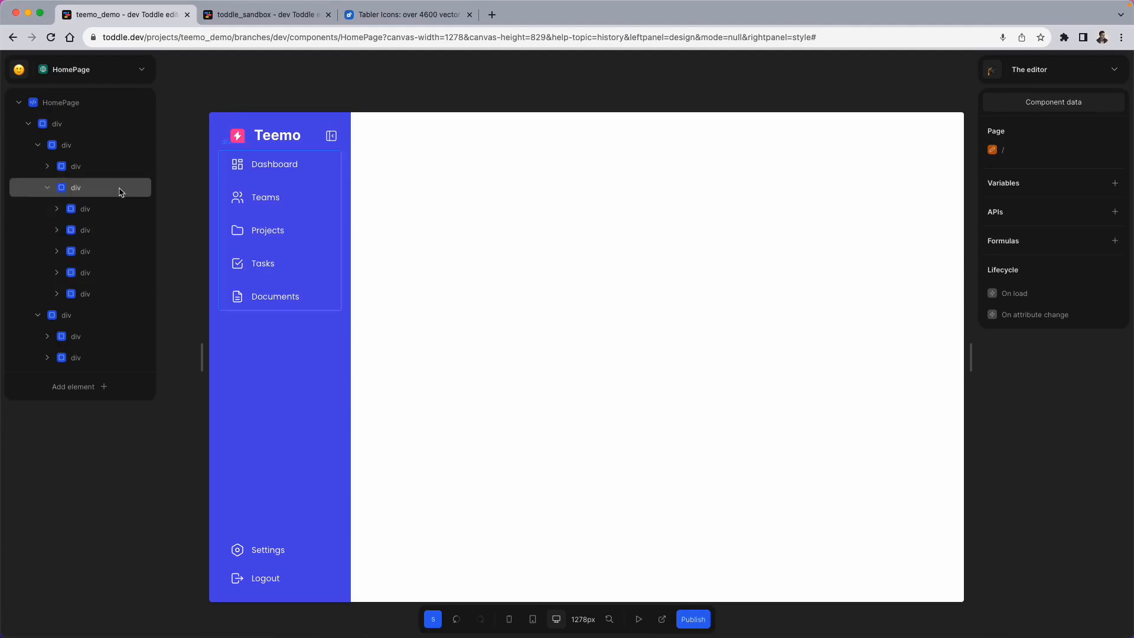
{"action": "left_click", "coordinate": [49, 188]}
Step: Set the gap of the div that groups the logo header and main menu to 48px
{"action": "left_click", "coordinate": [71, 146]}
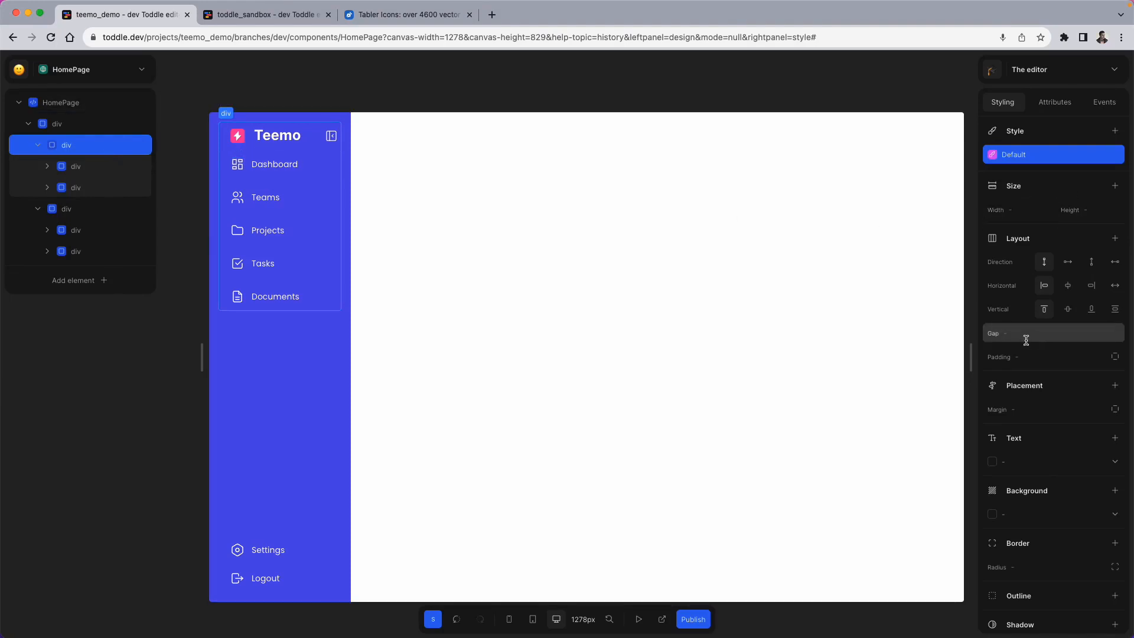
{"action": "left_click", "coordinate": [1009, 334]}
{"action": "type", "text": "48px"}
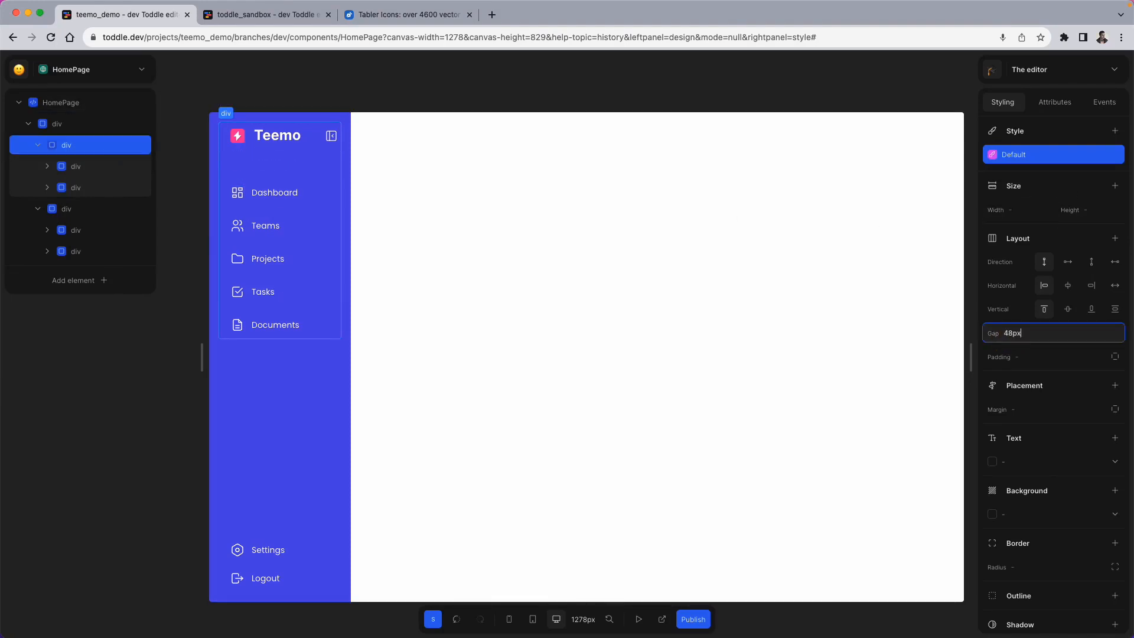
{"action": "left_click", "coordinate": [347, 388]}
Step: Preview the HomePage in test mode, then return to design mode
{"action": "left_click", "coordinate": [428, 183]}
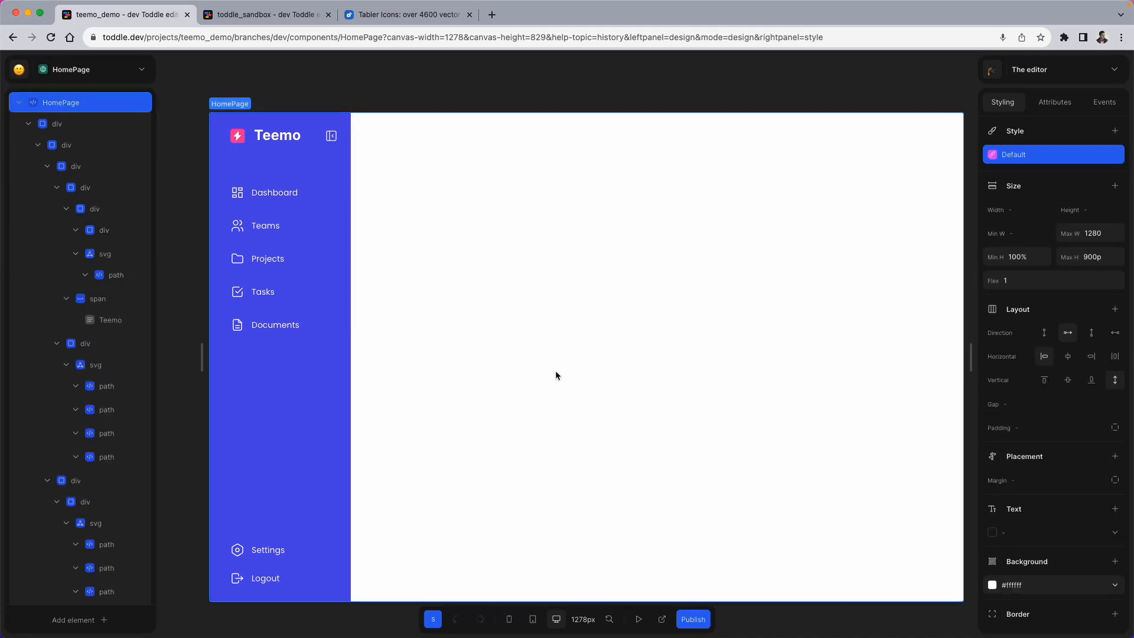
{"action": "key", "text": "t"}
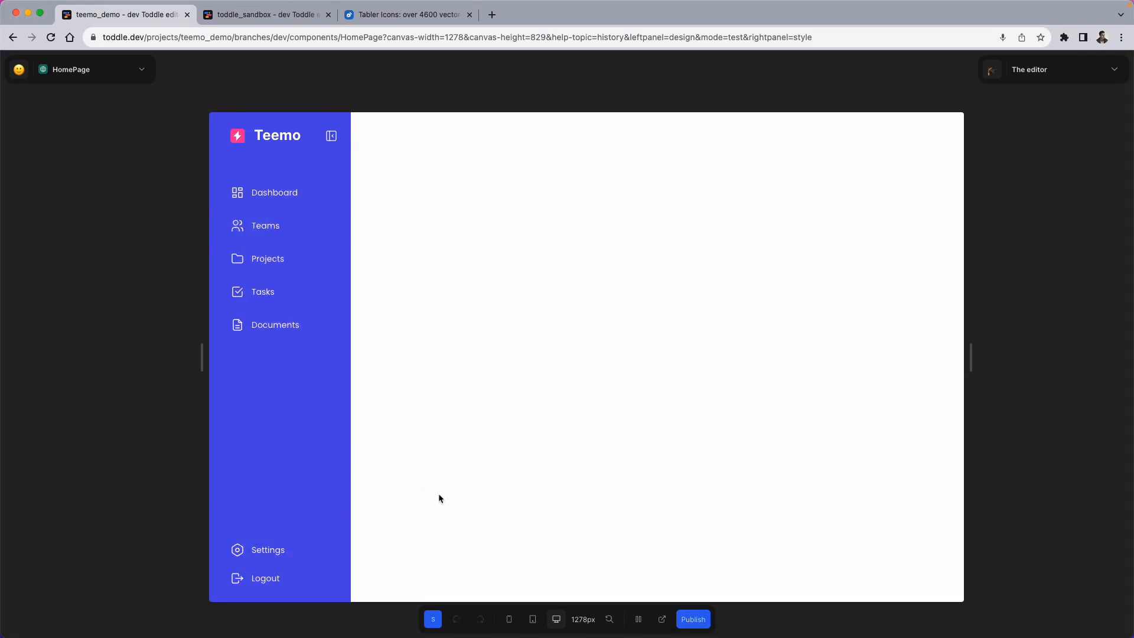
{"action": "key", "text": "t"}
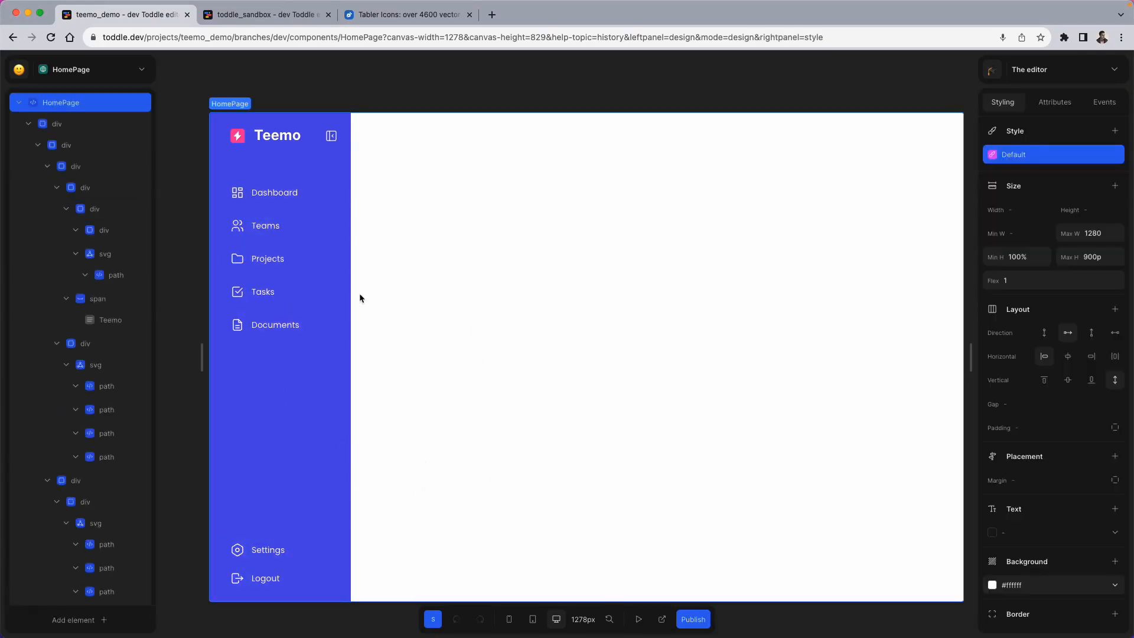
Step: Switch to the toddle_sandbox project and try collapsing and expanding its sidebar for comparison
{"action": "left_click", "coordinate": [286, 16]}
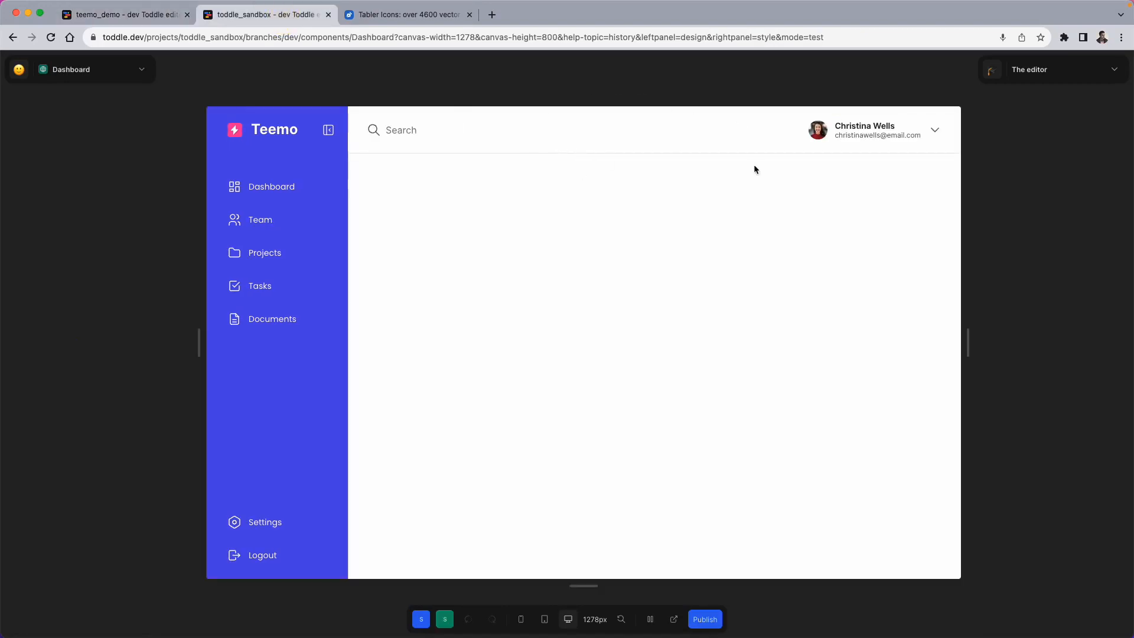
{"action": "left_click", "coordinate": [328, 130]}
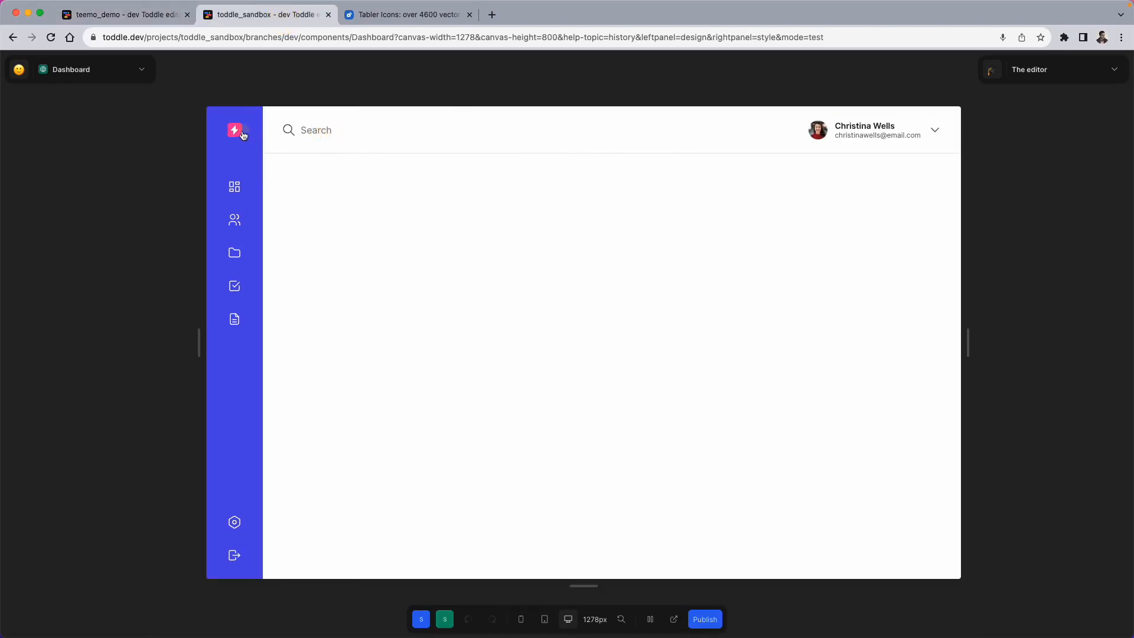
{"action": "left_click", "coordinate": [235, 130]}
{"action": "left_click", "coordinate": [328, 130]}
{"action": "left_click", "coordinate": [235, 129]}
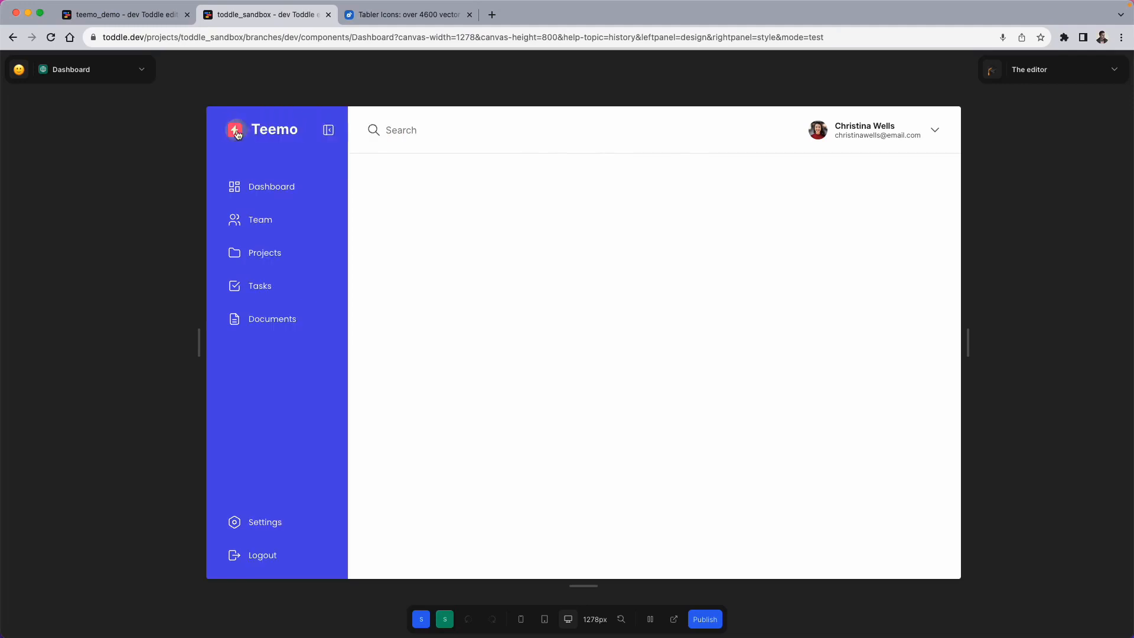